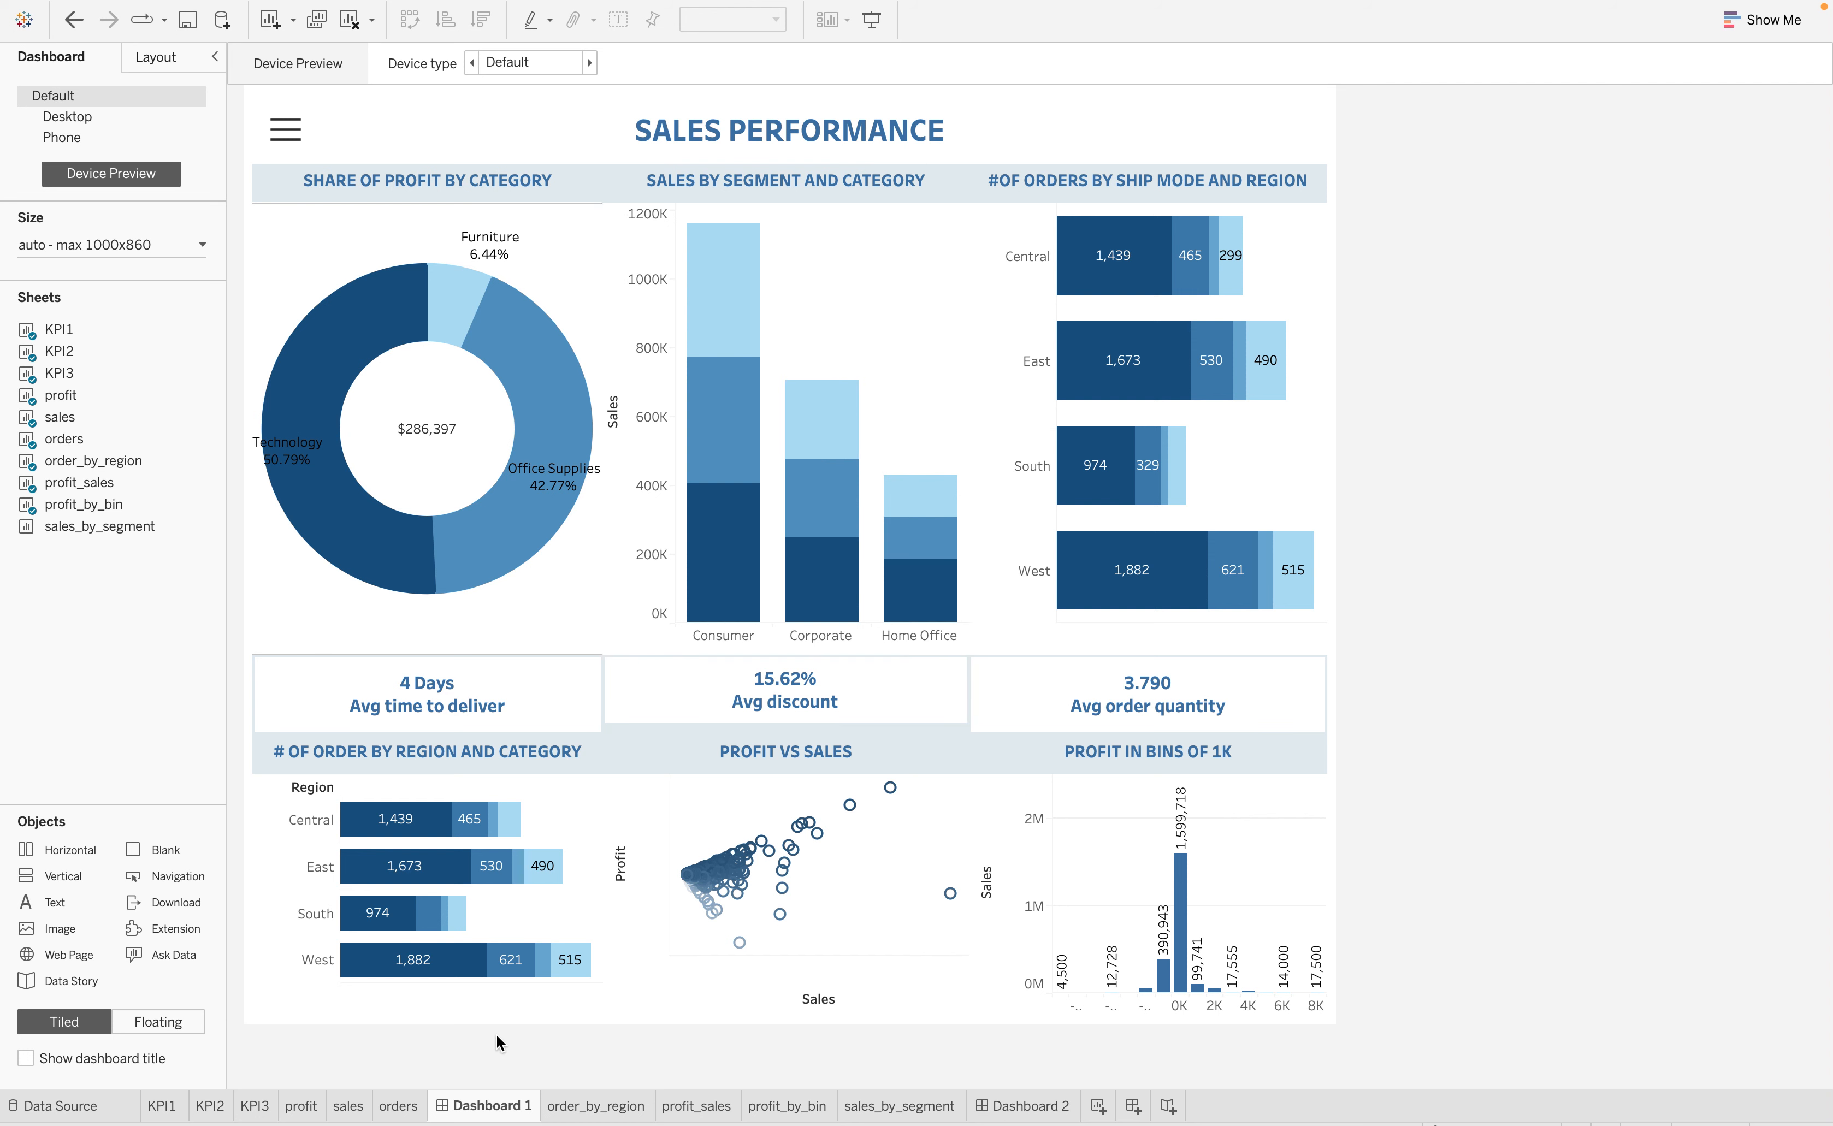
Review the profit, sales, orders and other chart worksheets, the empty Dashboard 2, and the finished Dashboard 1 layout
{"action": "left_click", "coordinate": [304, 1107]}
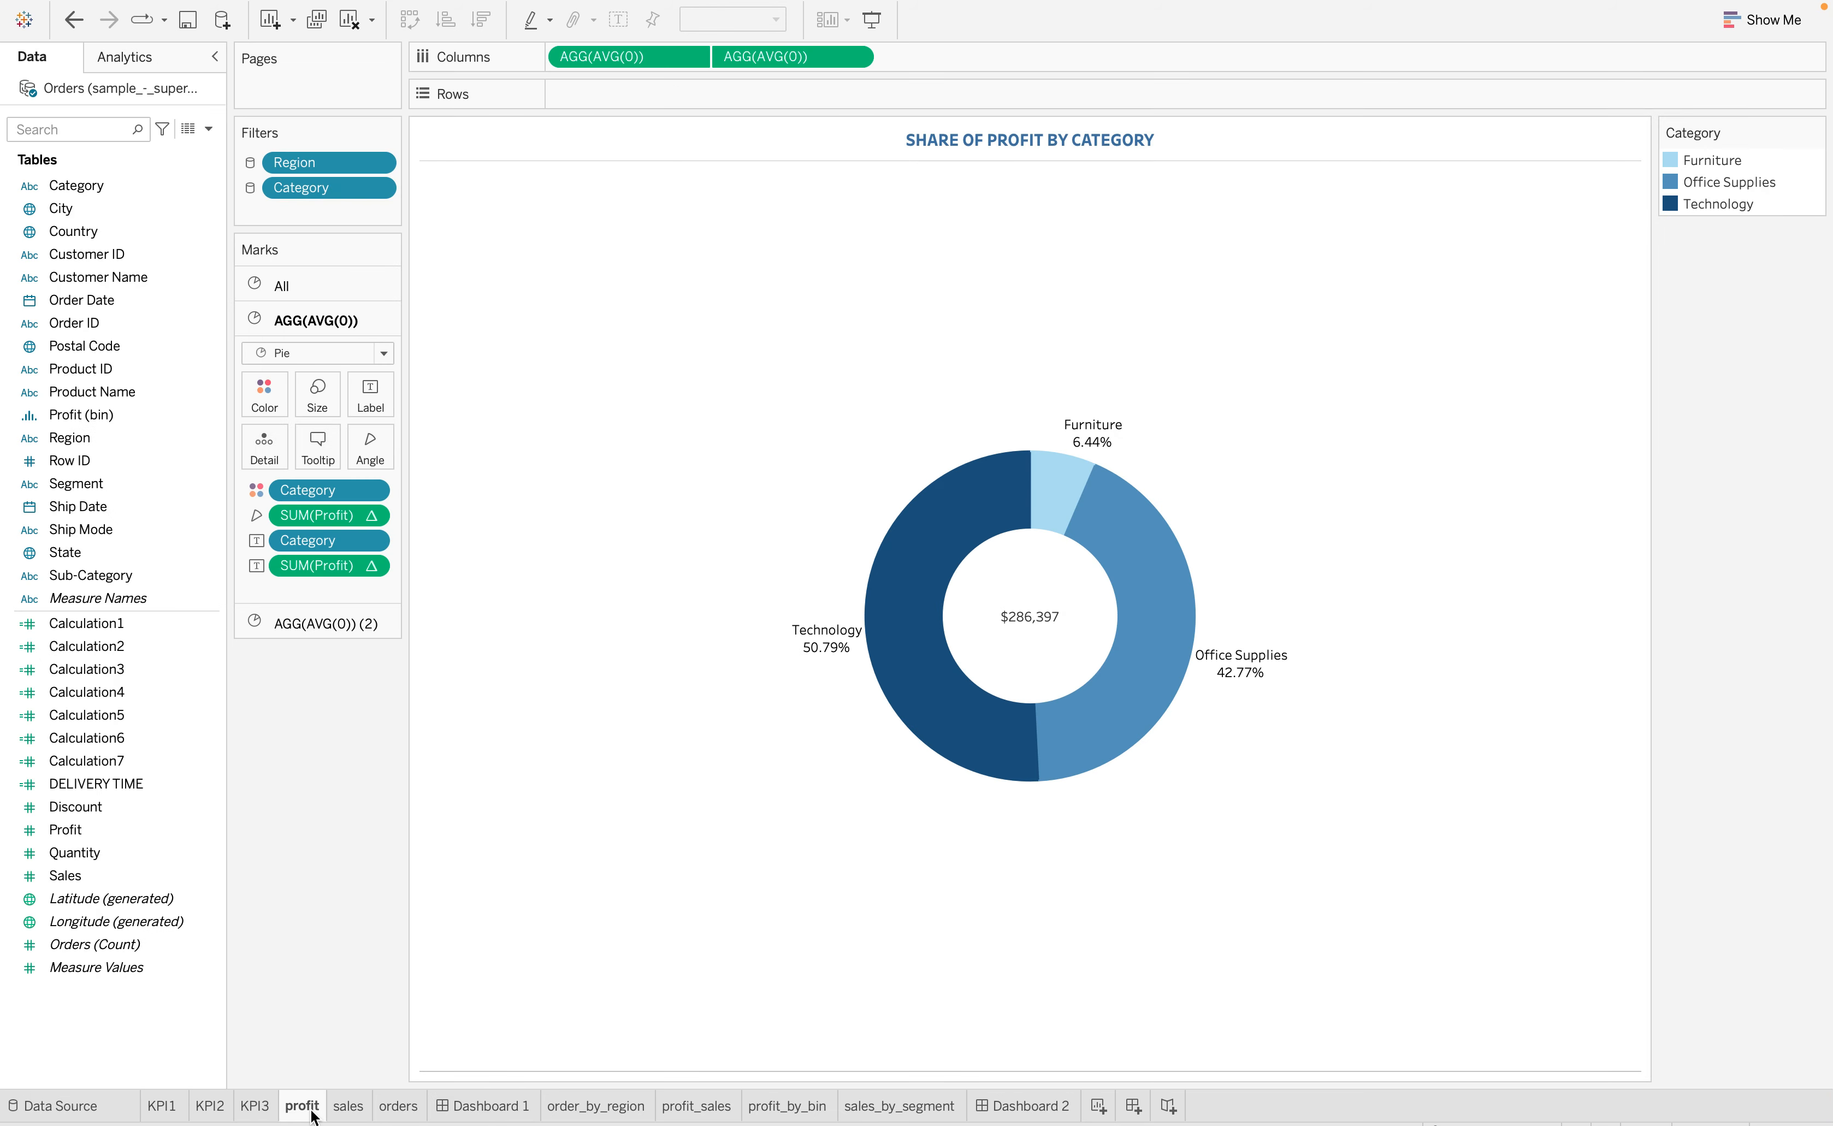
{"action": "left_click", "coordinate": [346, 1106]}
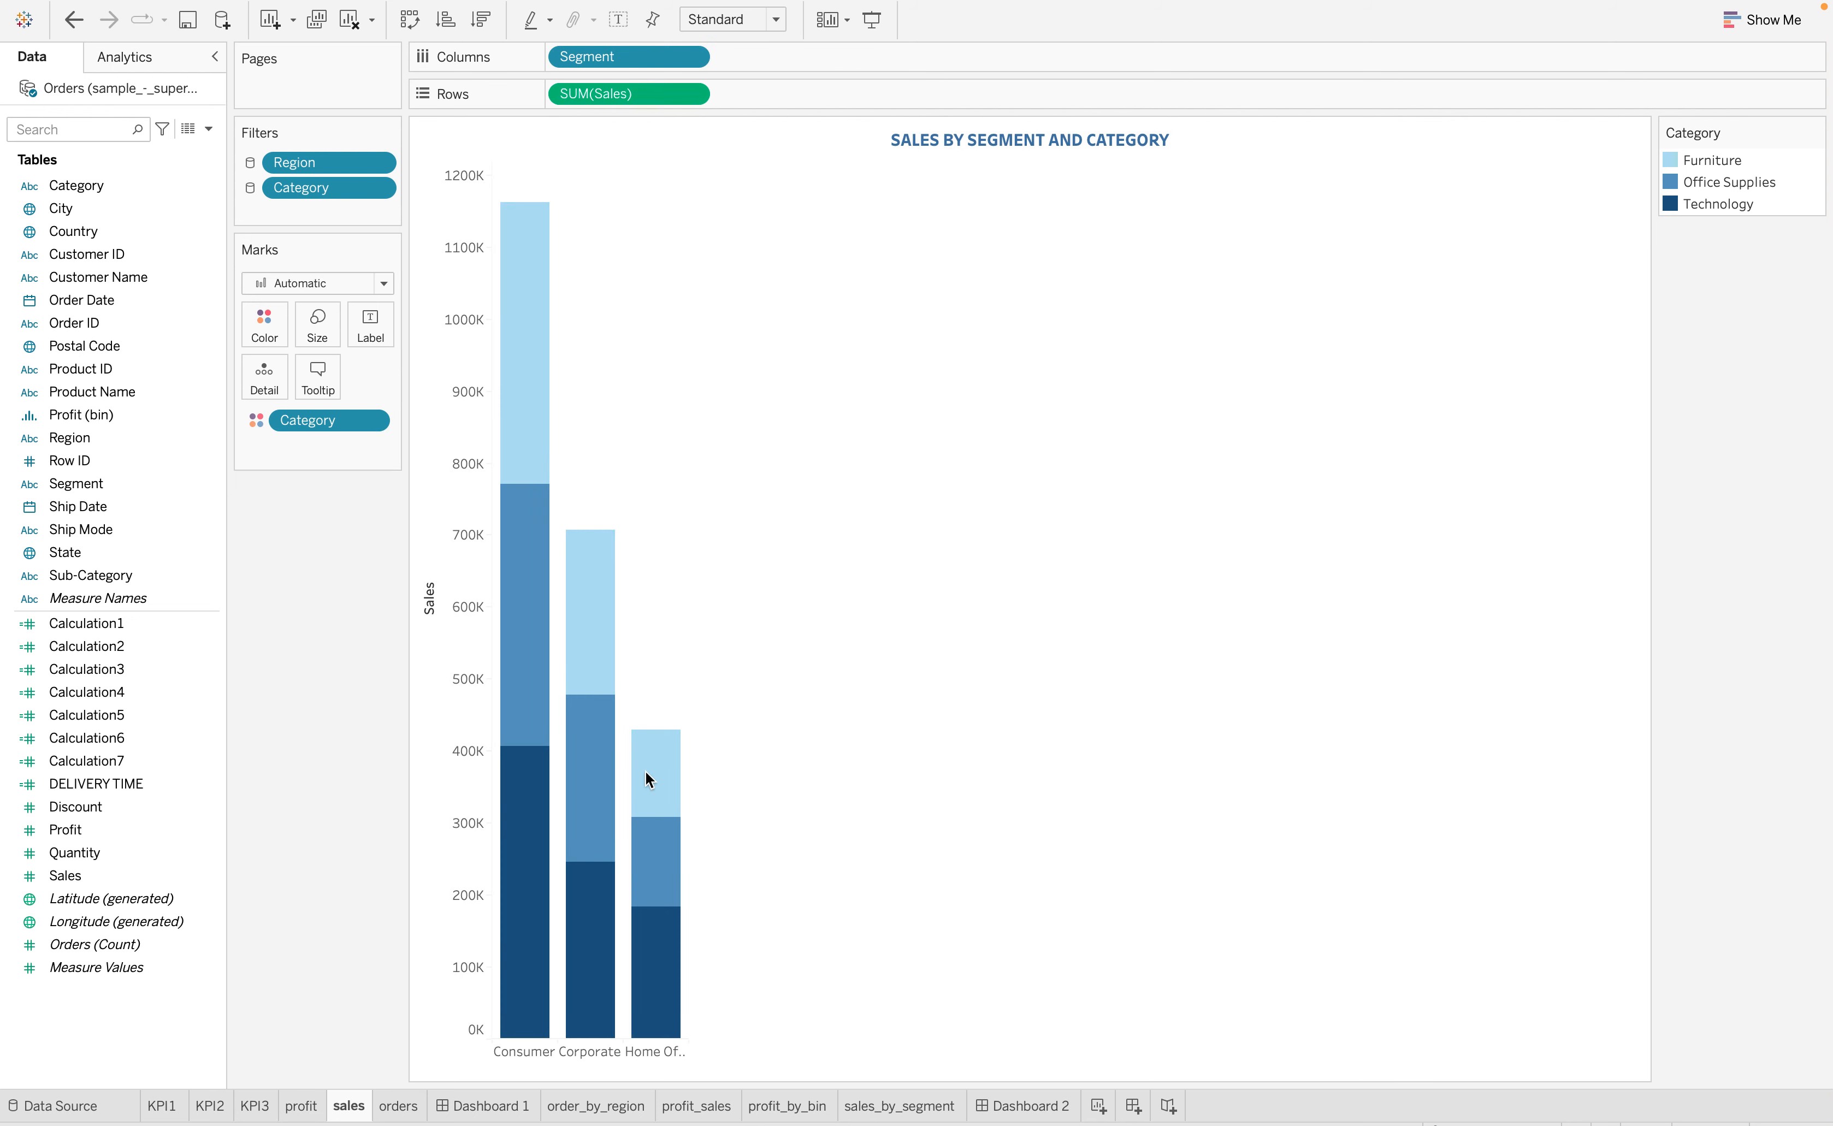
{"action": "left_click", "coordinate": [402, 1107]}
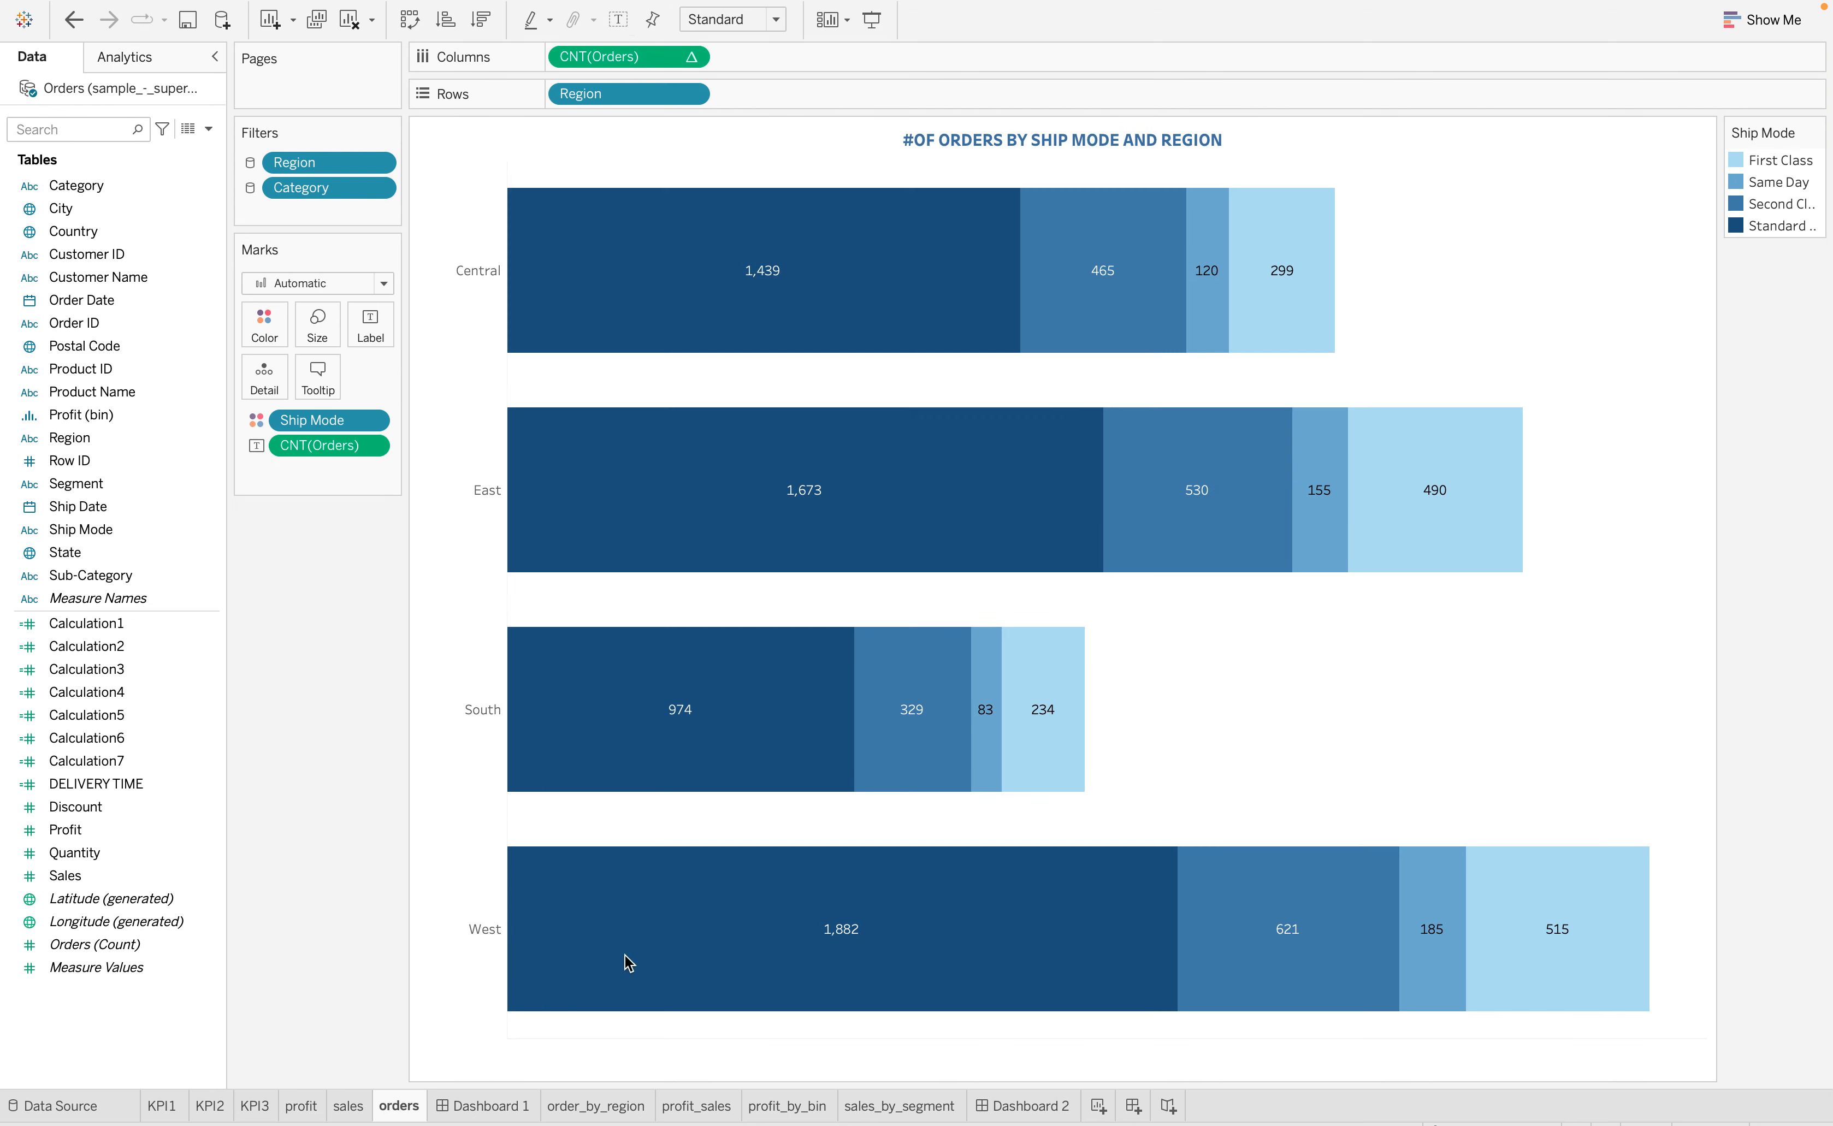
{"action": "left_click", "coordinate": [694, 1107]}
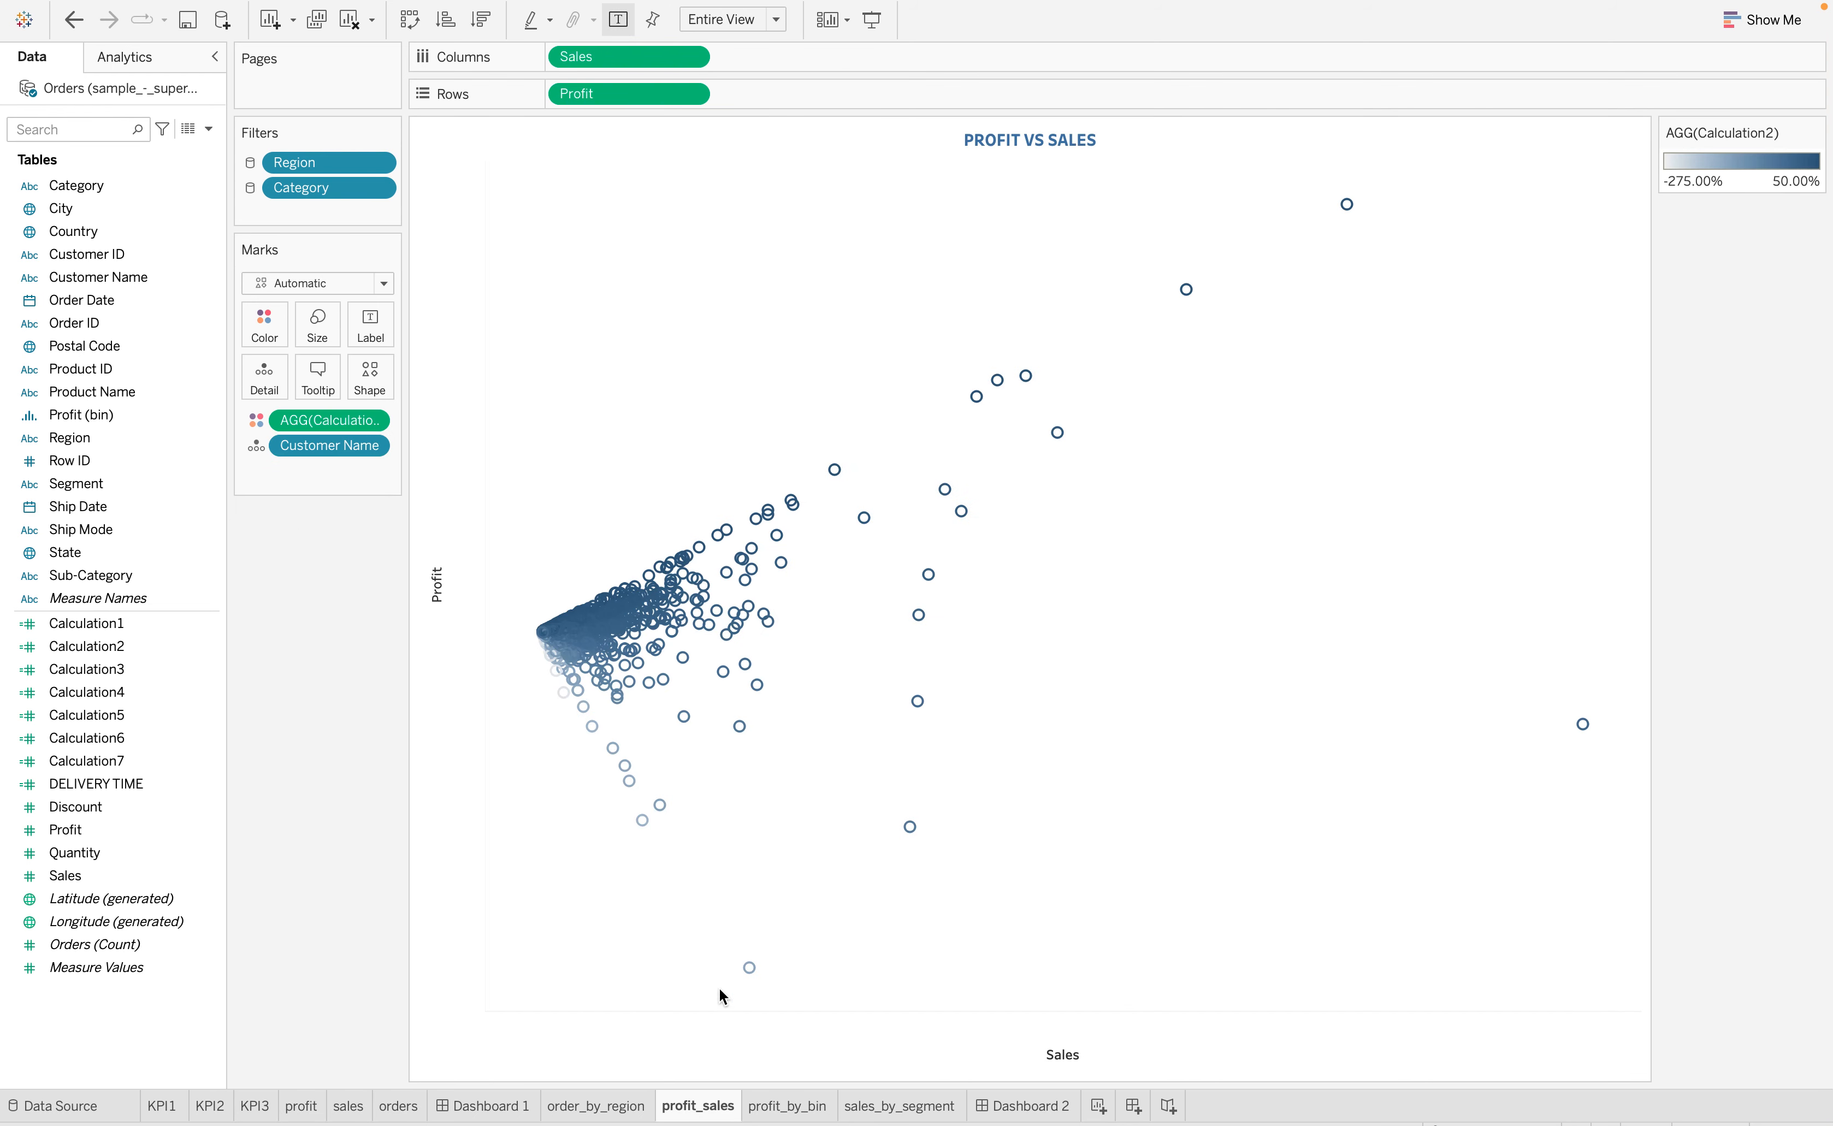
{"action": "left_click", "coordinate": [790, 1108]}
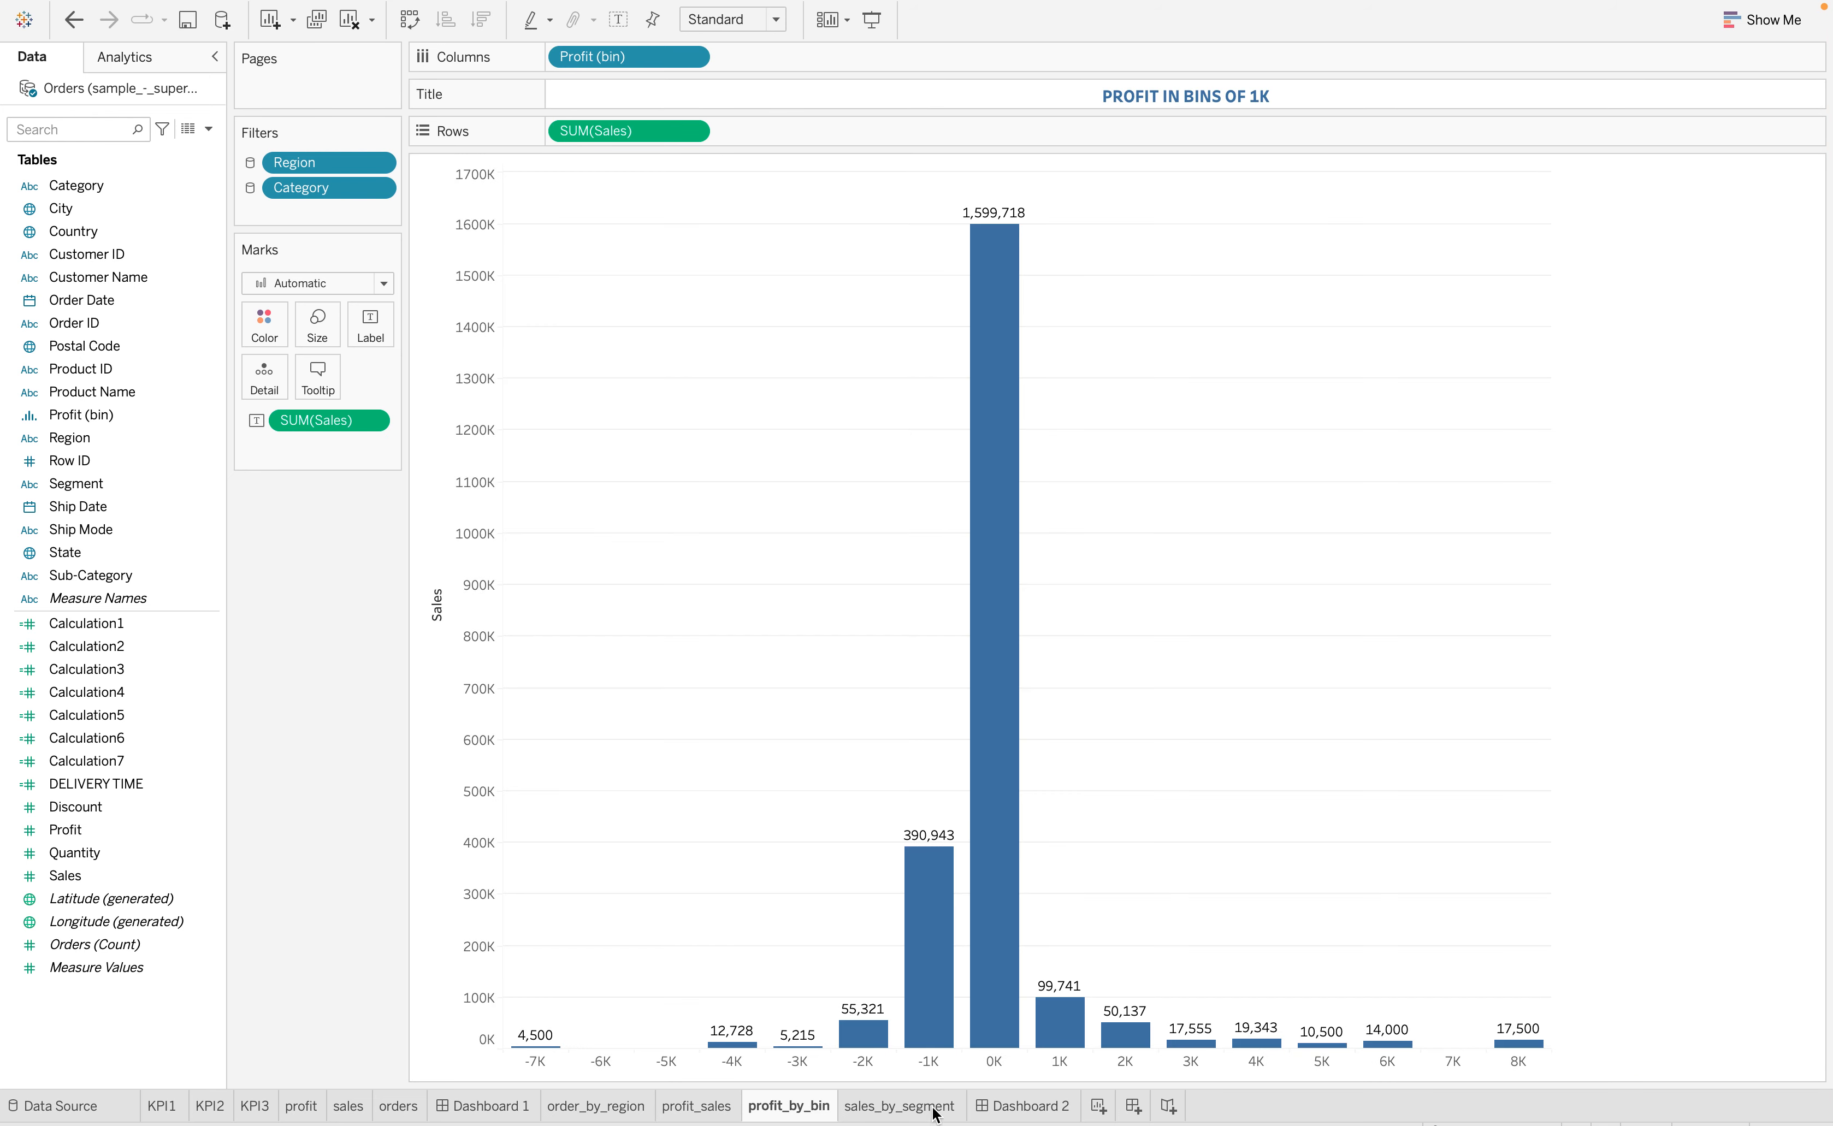
{"action": "left_click", "coordinate": [908, 1111]}
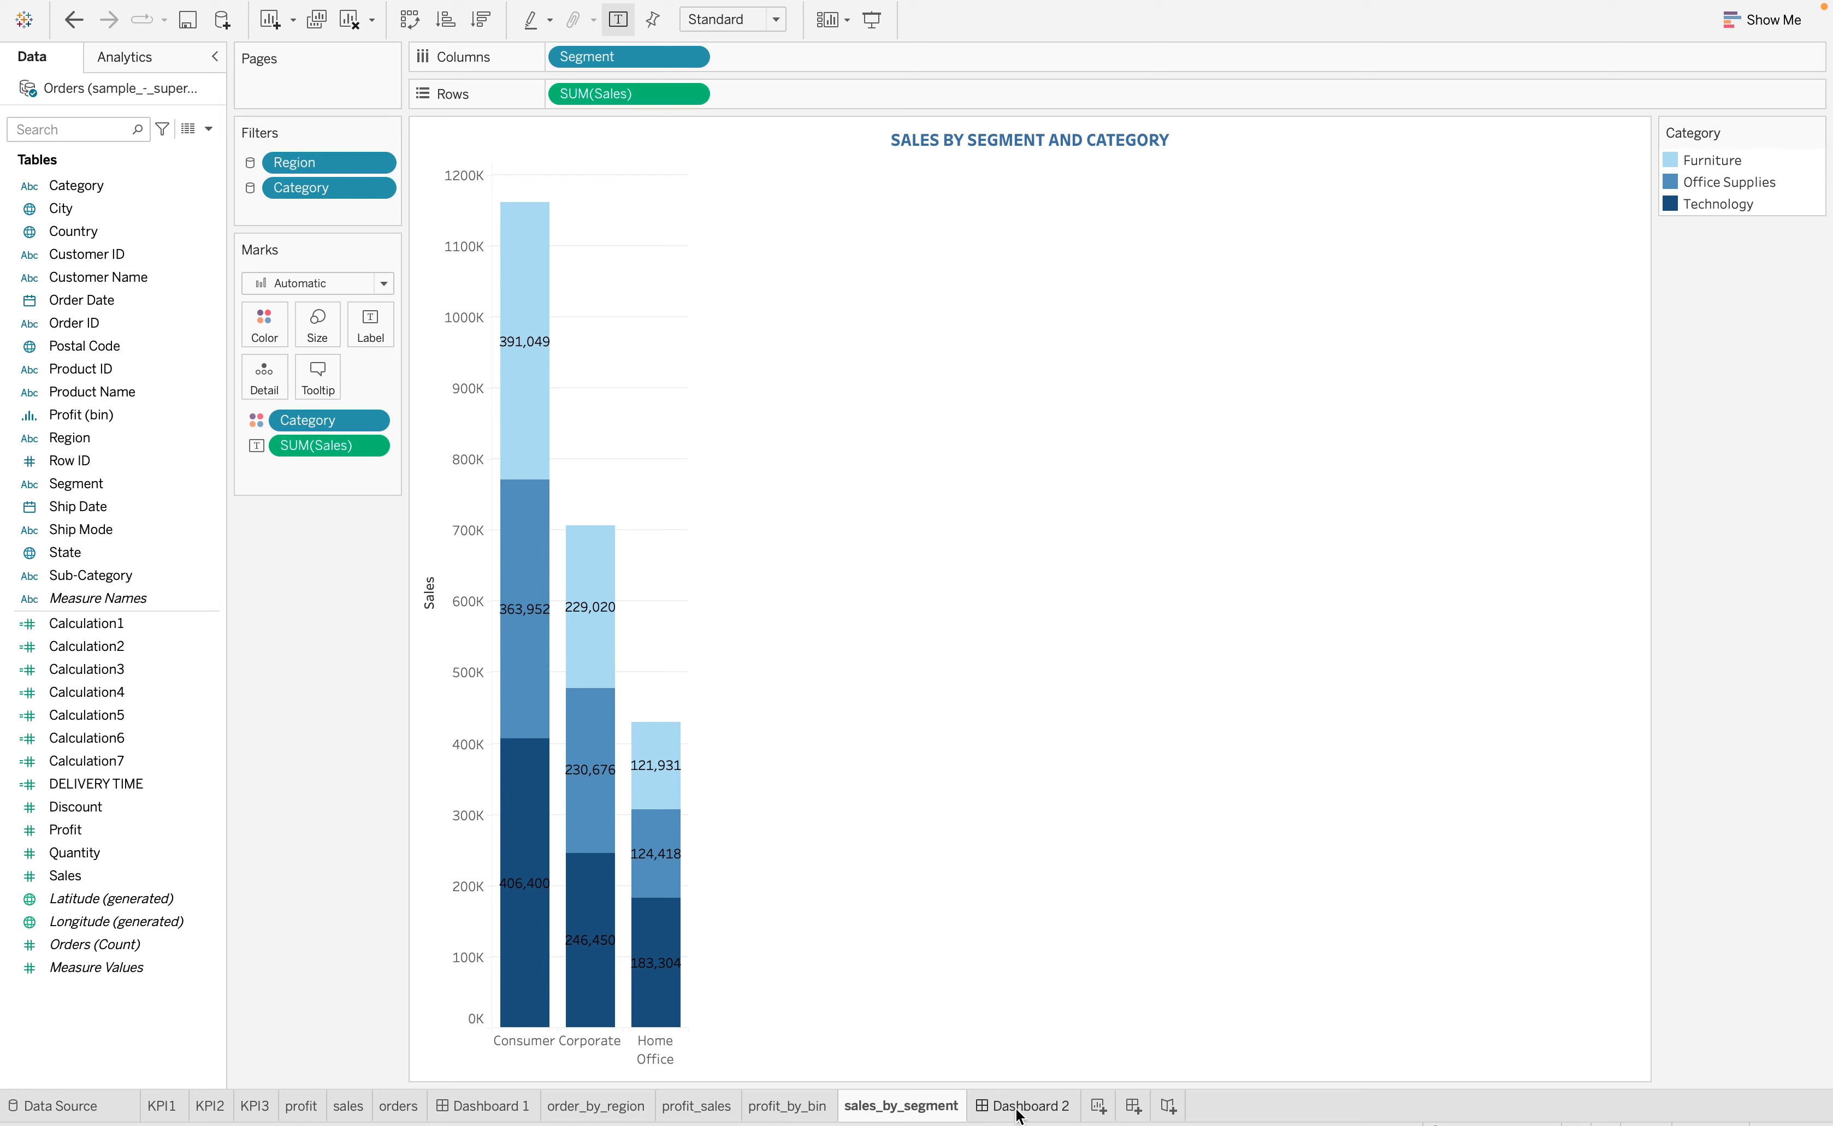
{"action": "left_click", "coordinate": [1024, 1105]}
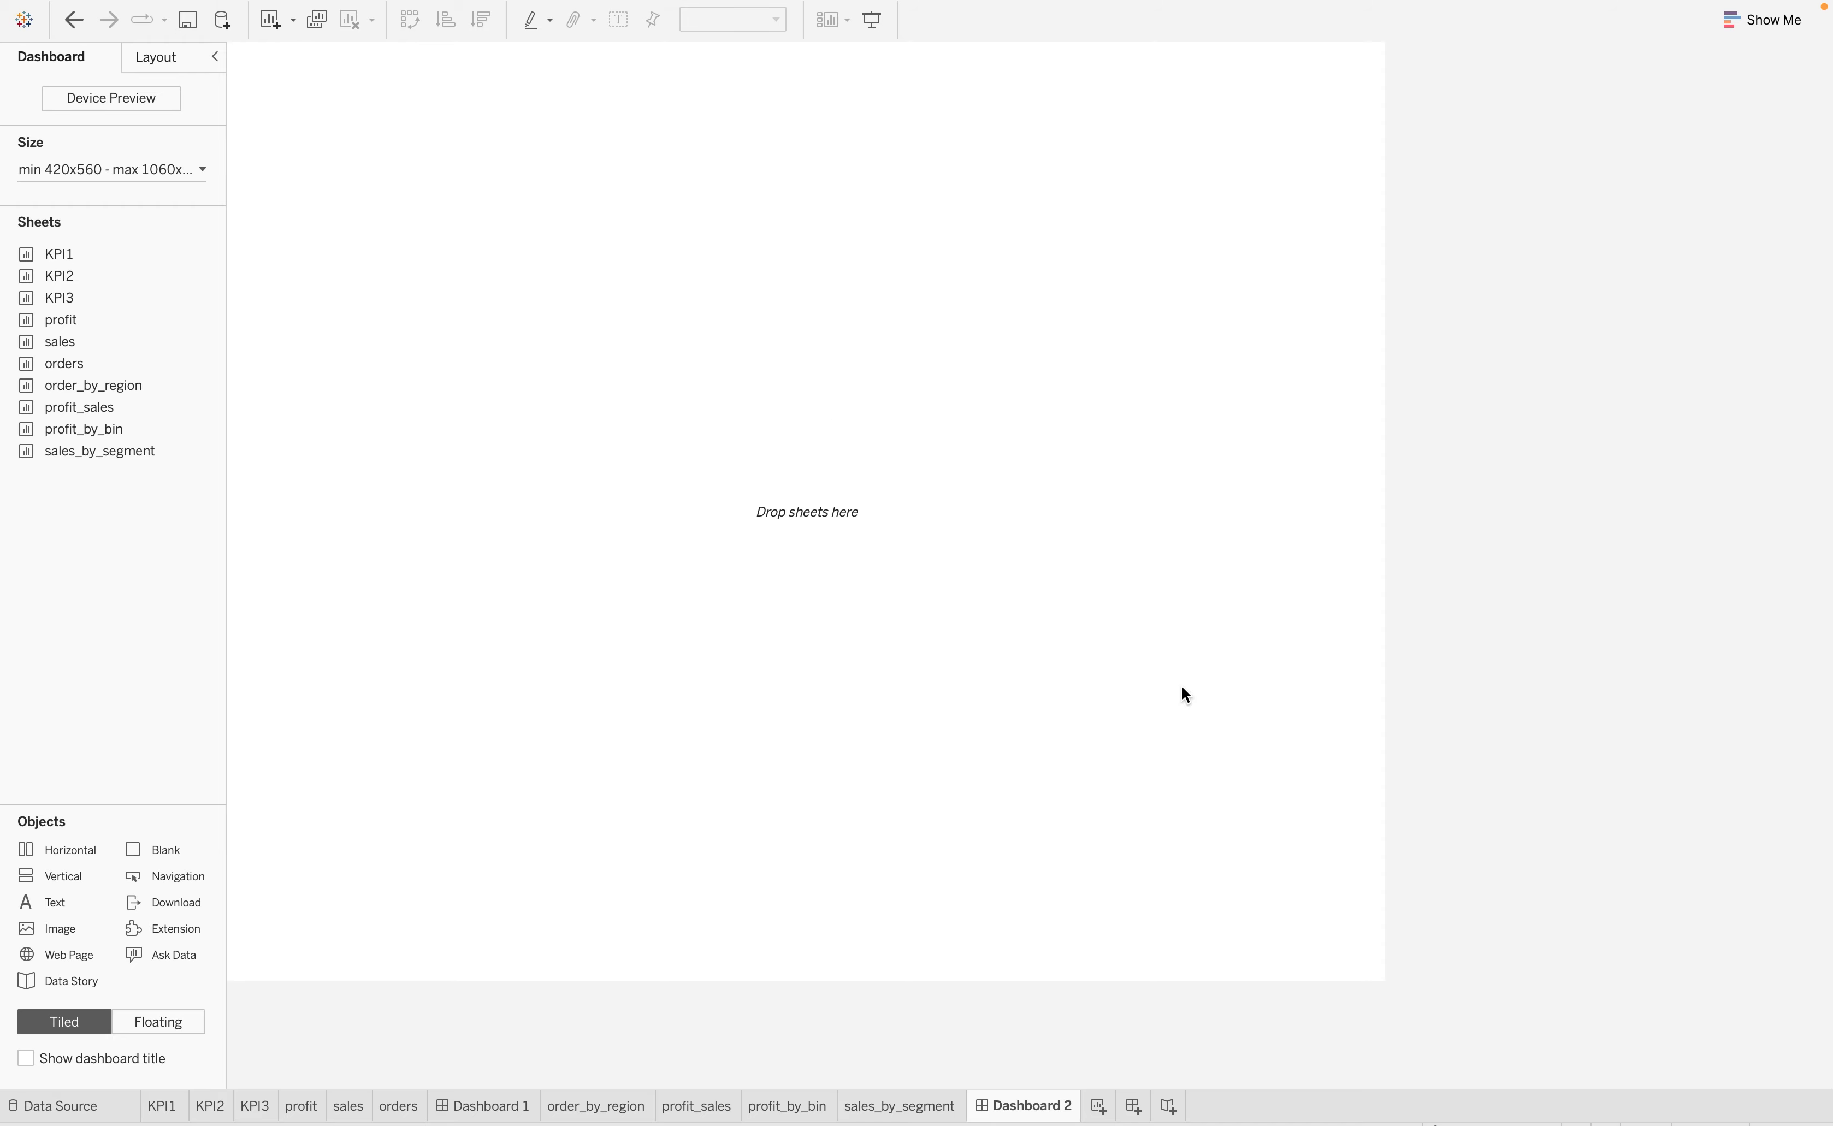
{"action": "left_click", "coordinate": [474, 1106]}
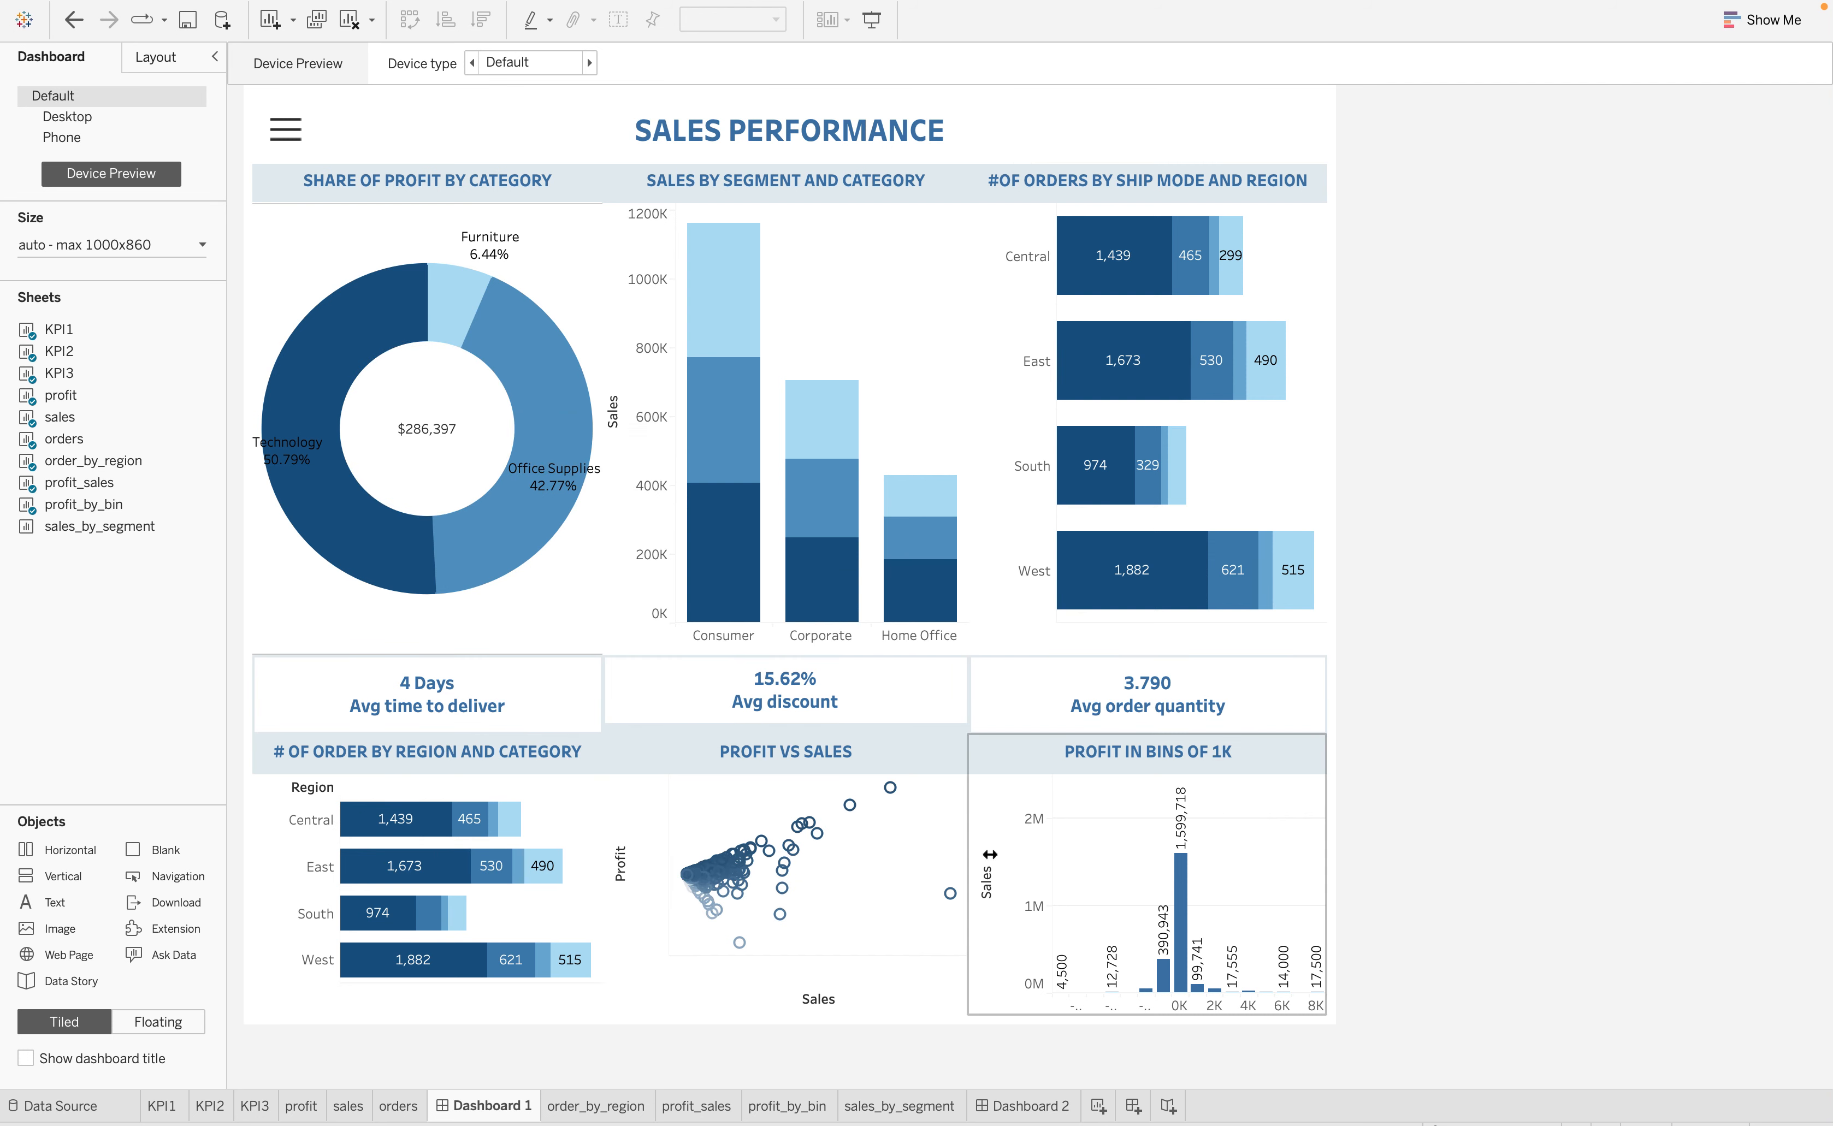
Open Dashboard 2 and fill its empty canvas with a horizontal layout container
{"action": "left_click", "coordinate": [1023, 1104]}
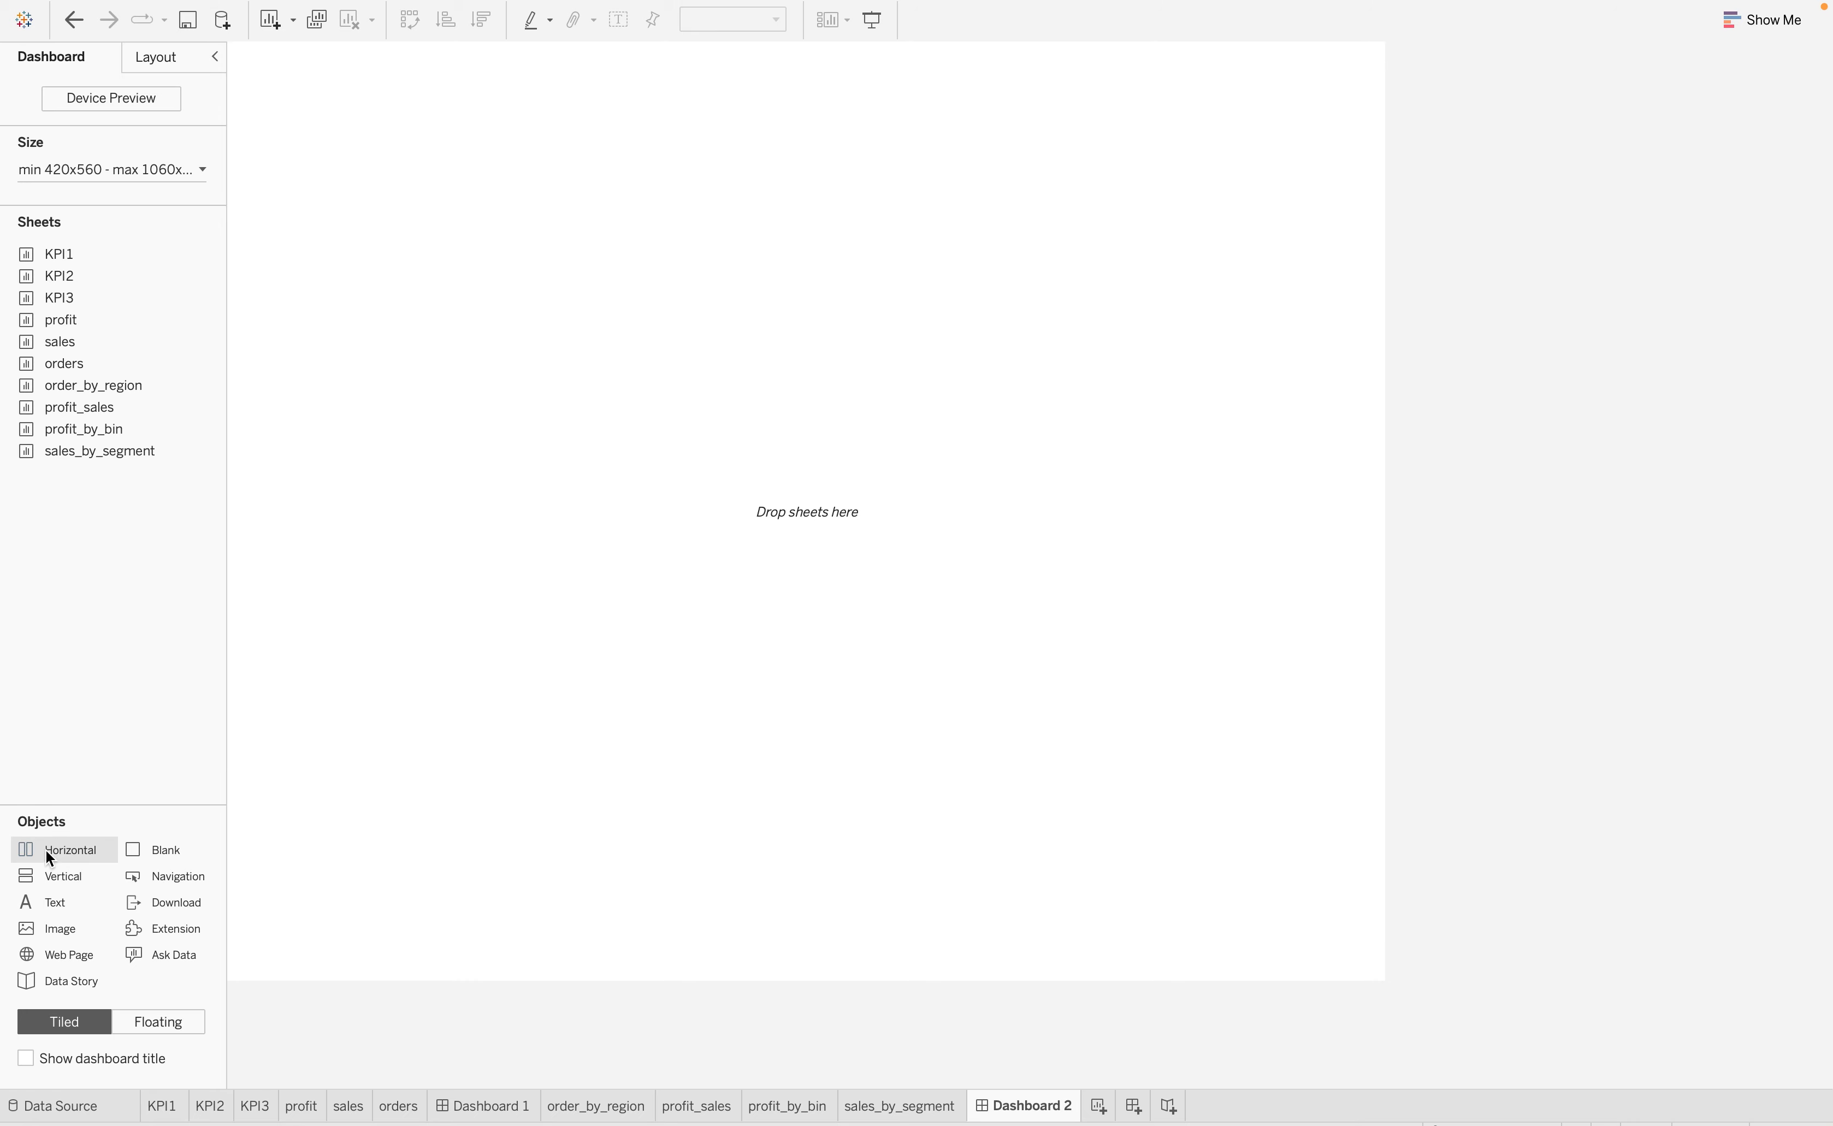
{"action": "left_click_drag", "start_coordinate": [46, 849], "coordinate": [777, 457]}
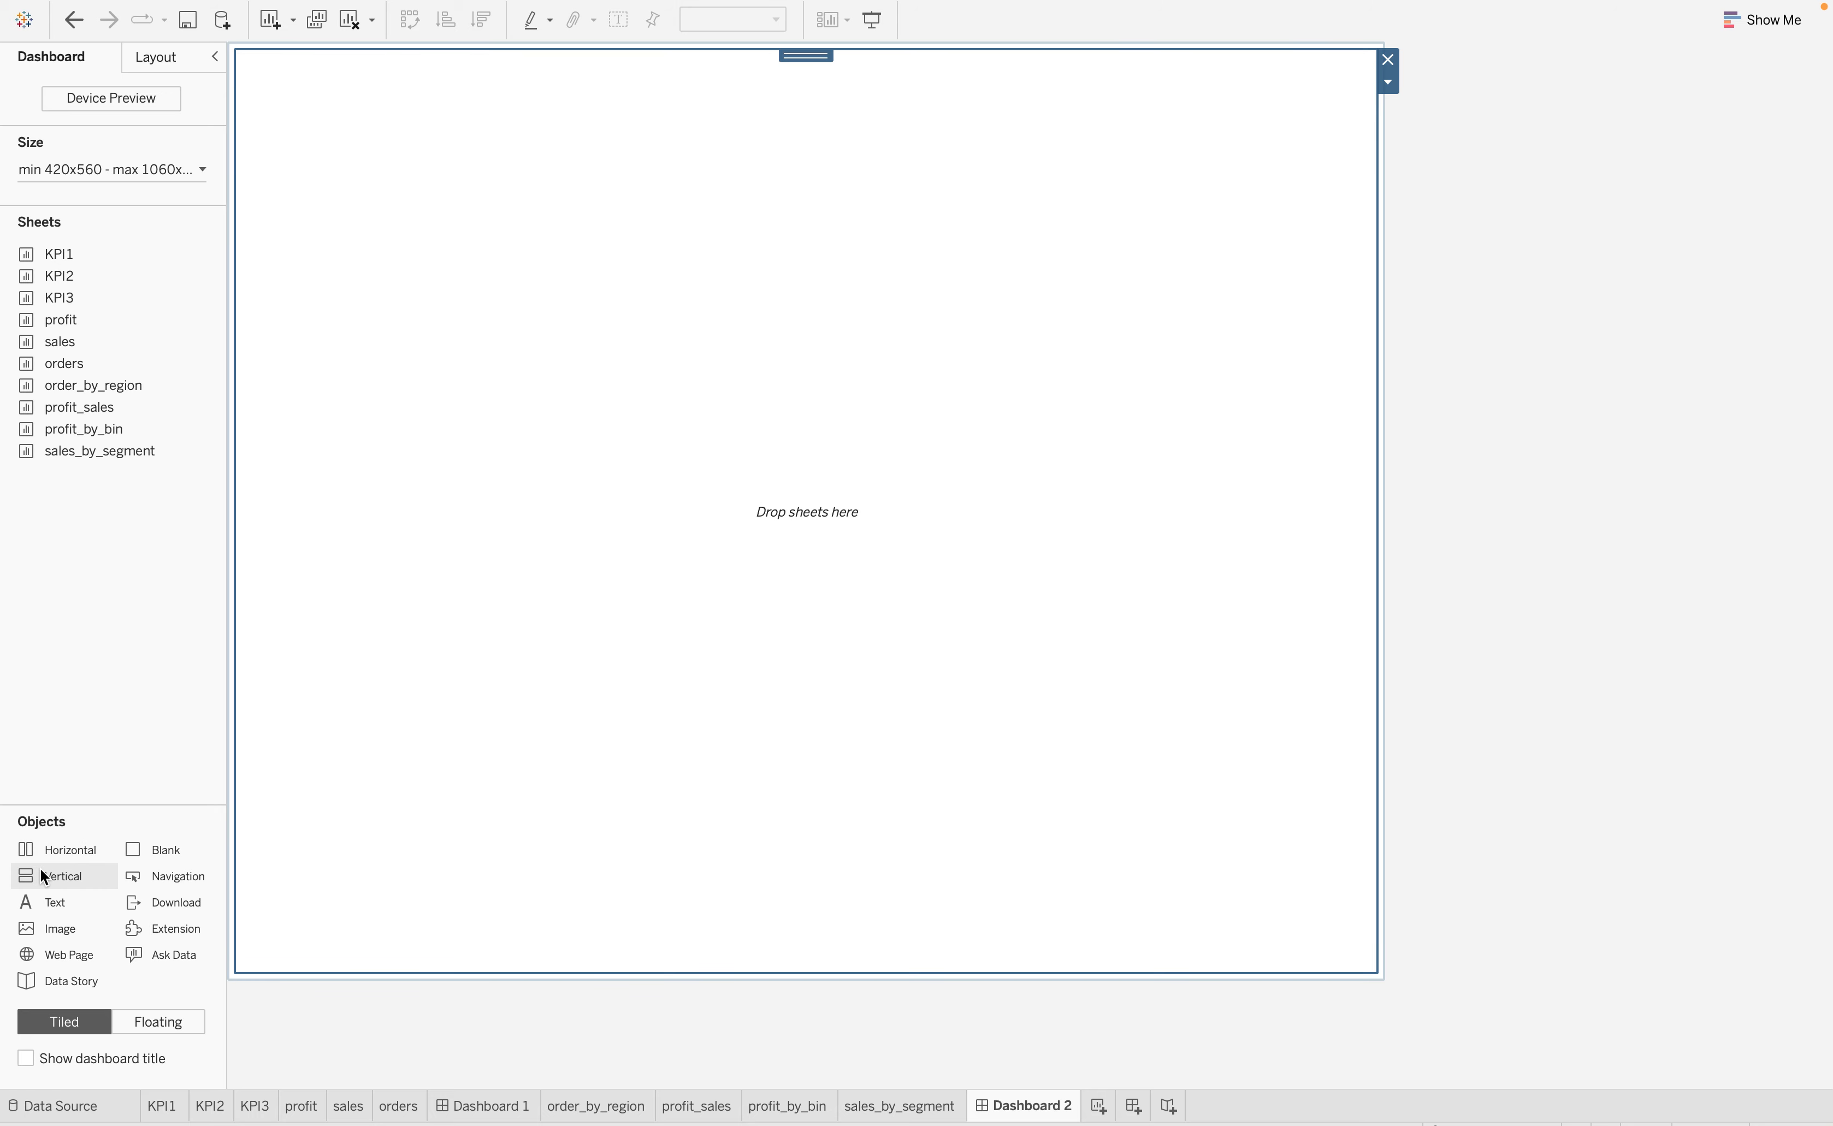
{"action": "left_click_drag", "start_coordinate": [40, 871], "coordinate": [727, 72]}
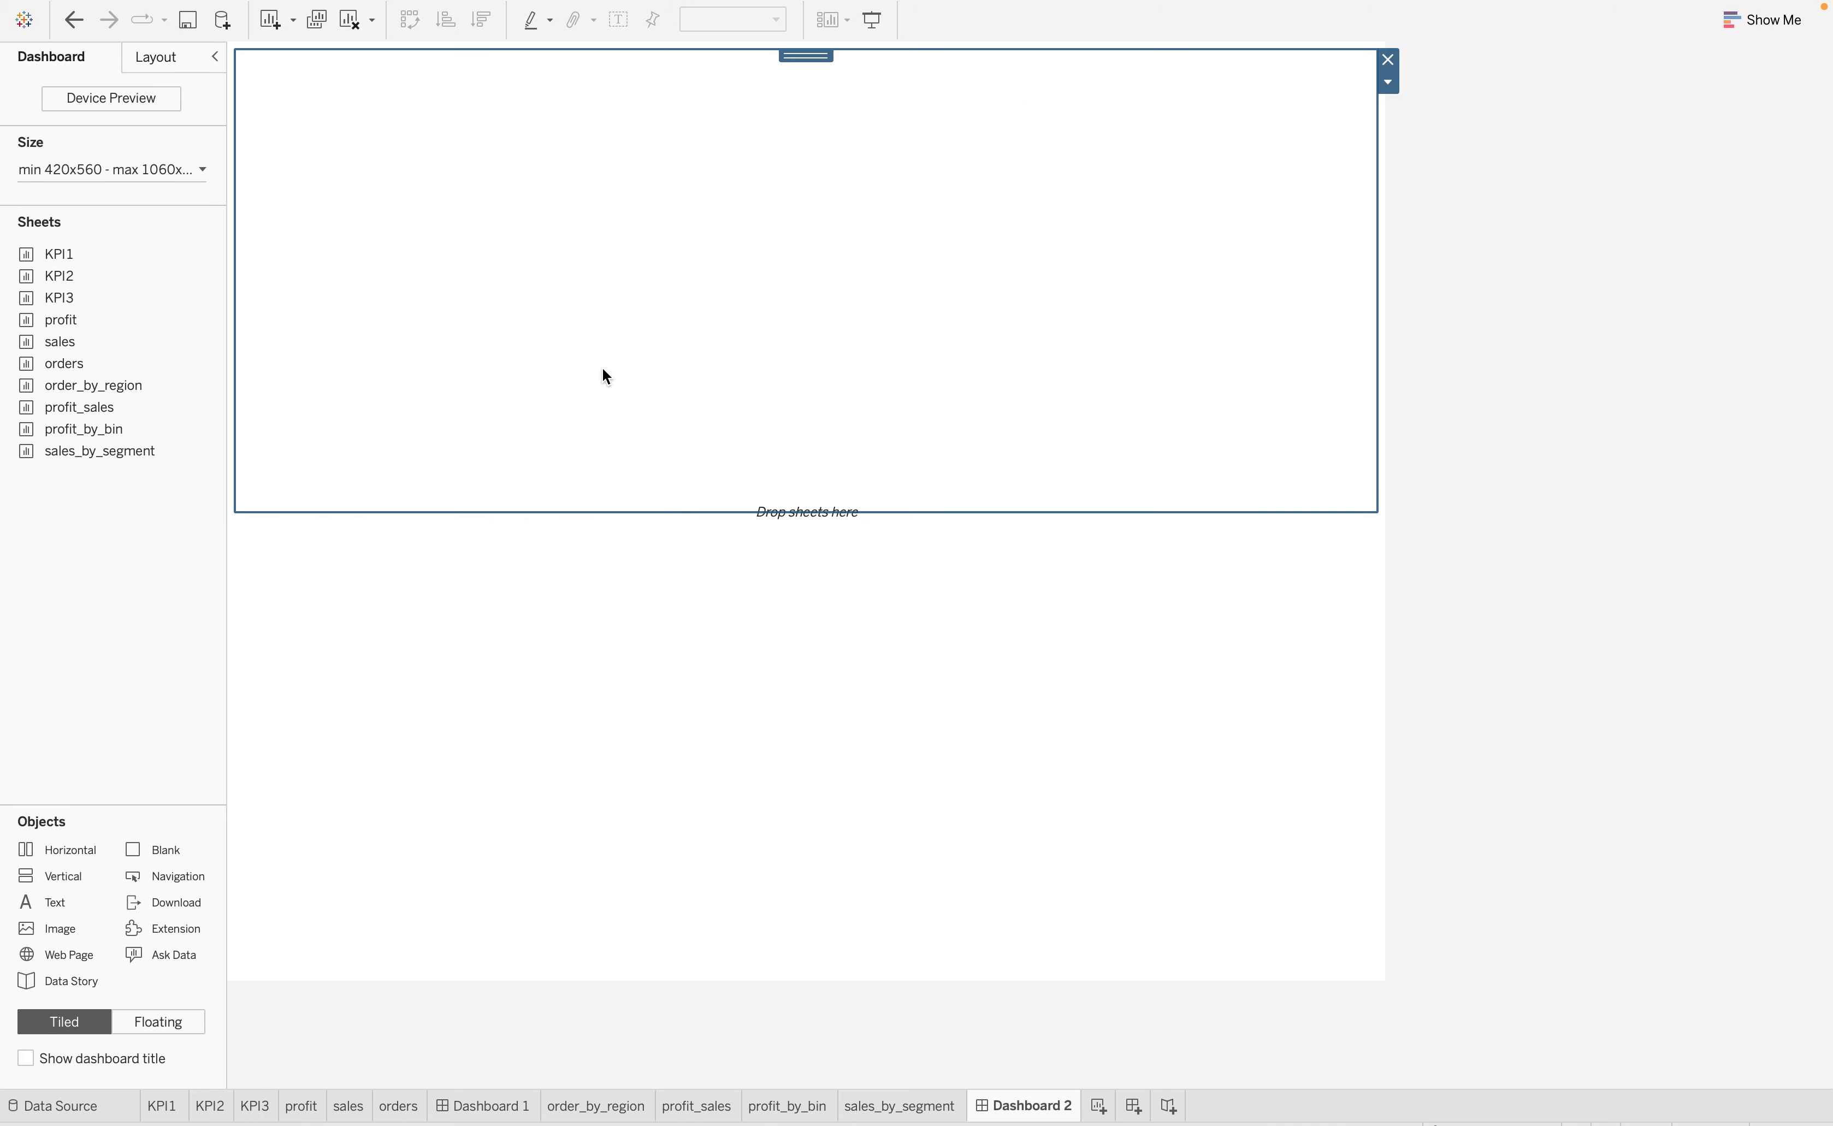
{"action": "key", "text": "super+z"}
{"action": "left_click", "coordinate": [706, 428]}
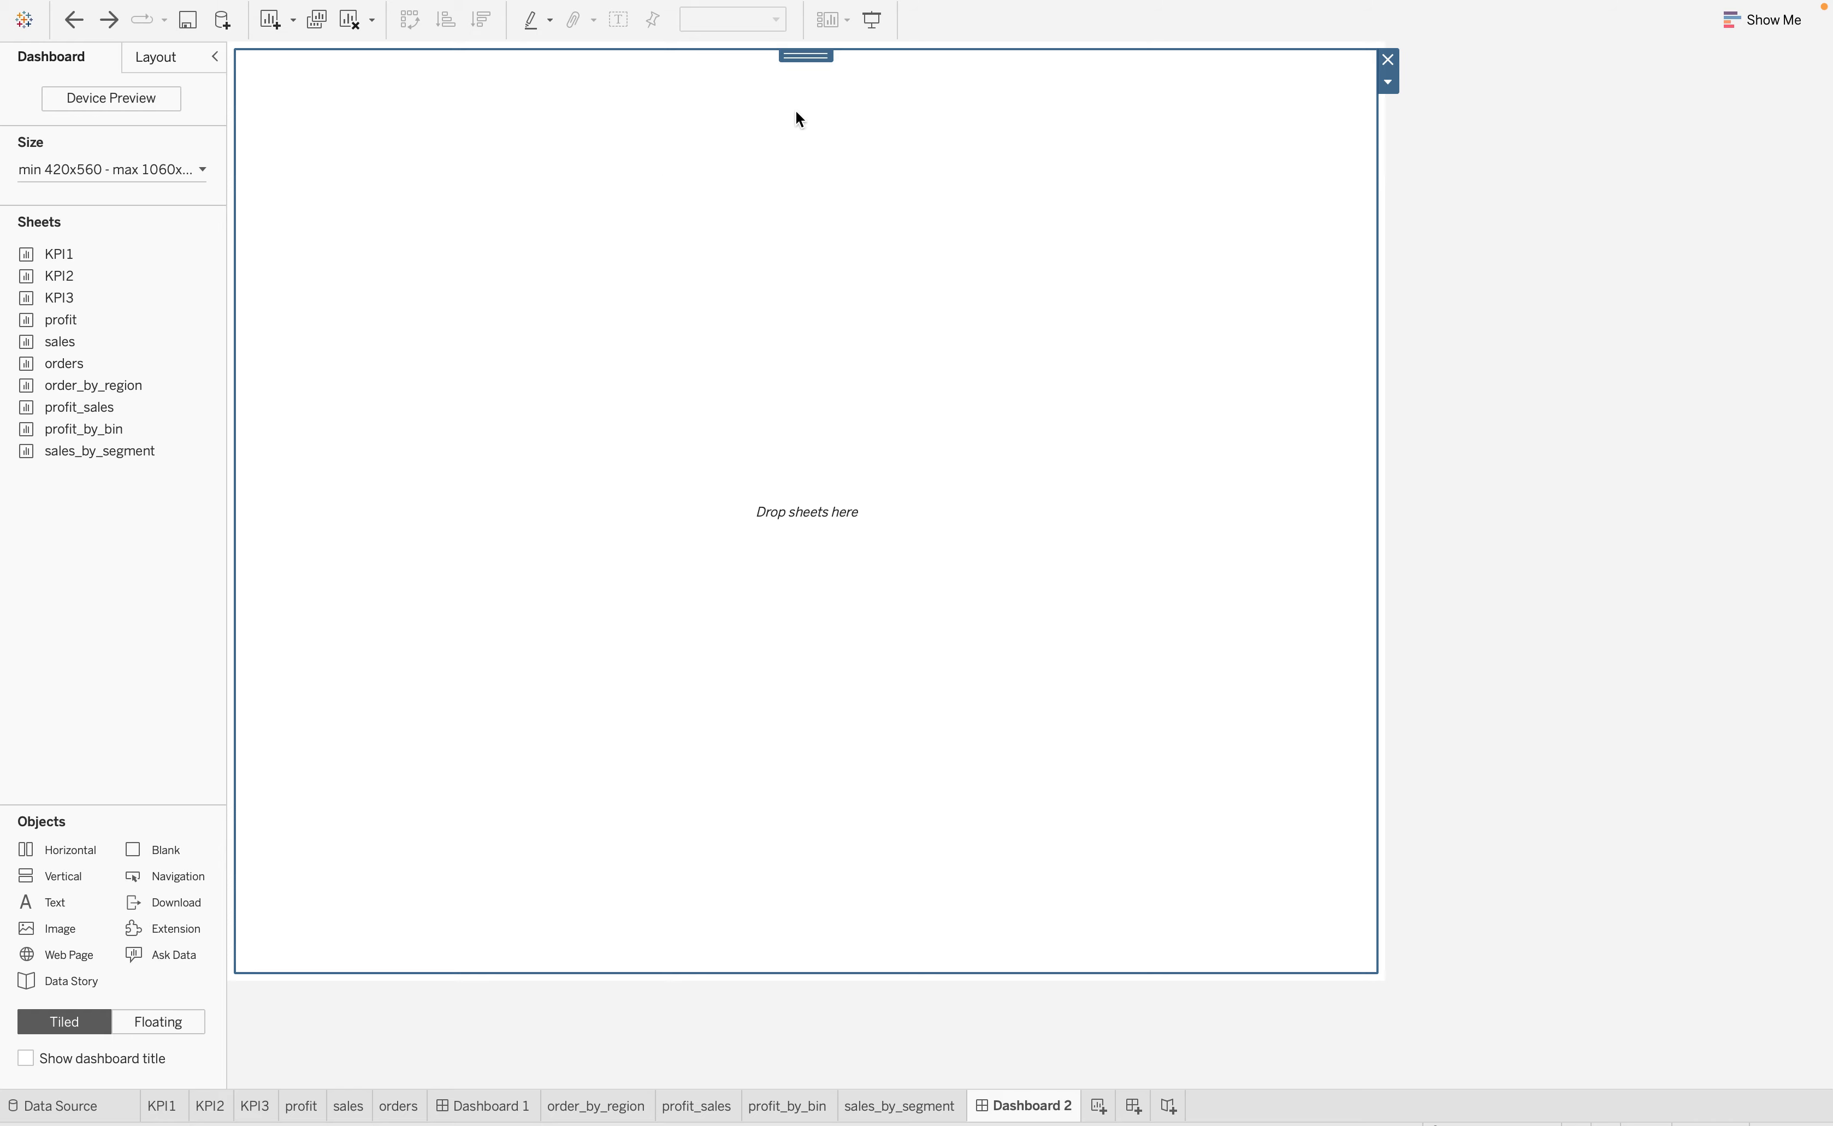
Show the dashboard title above the layout container on Dashboard 2
{"action": "left_click", "coordinate": [28, 1060]}
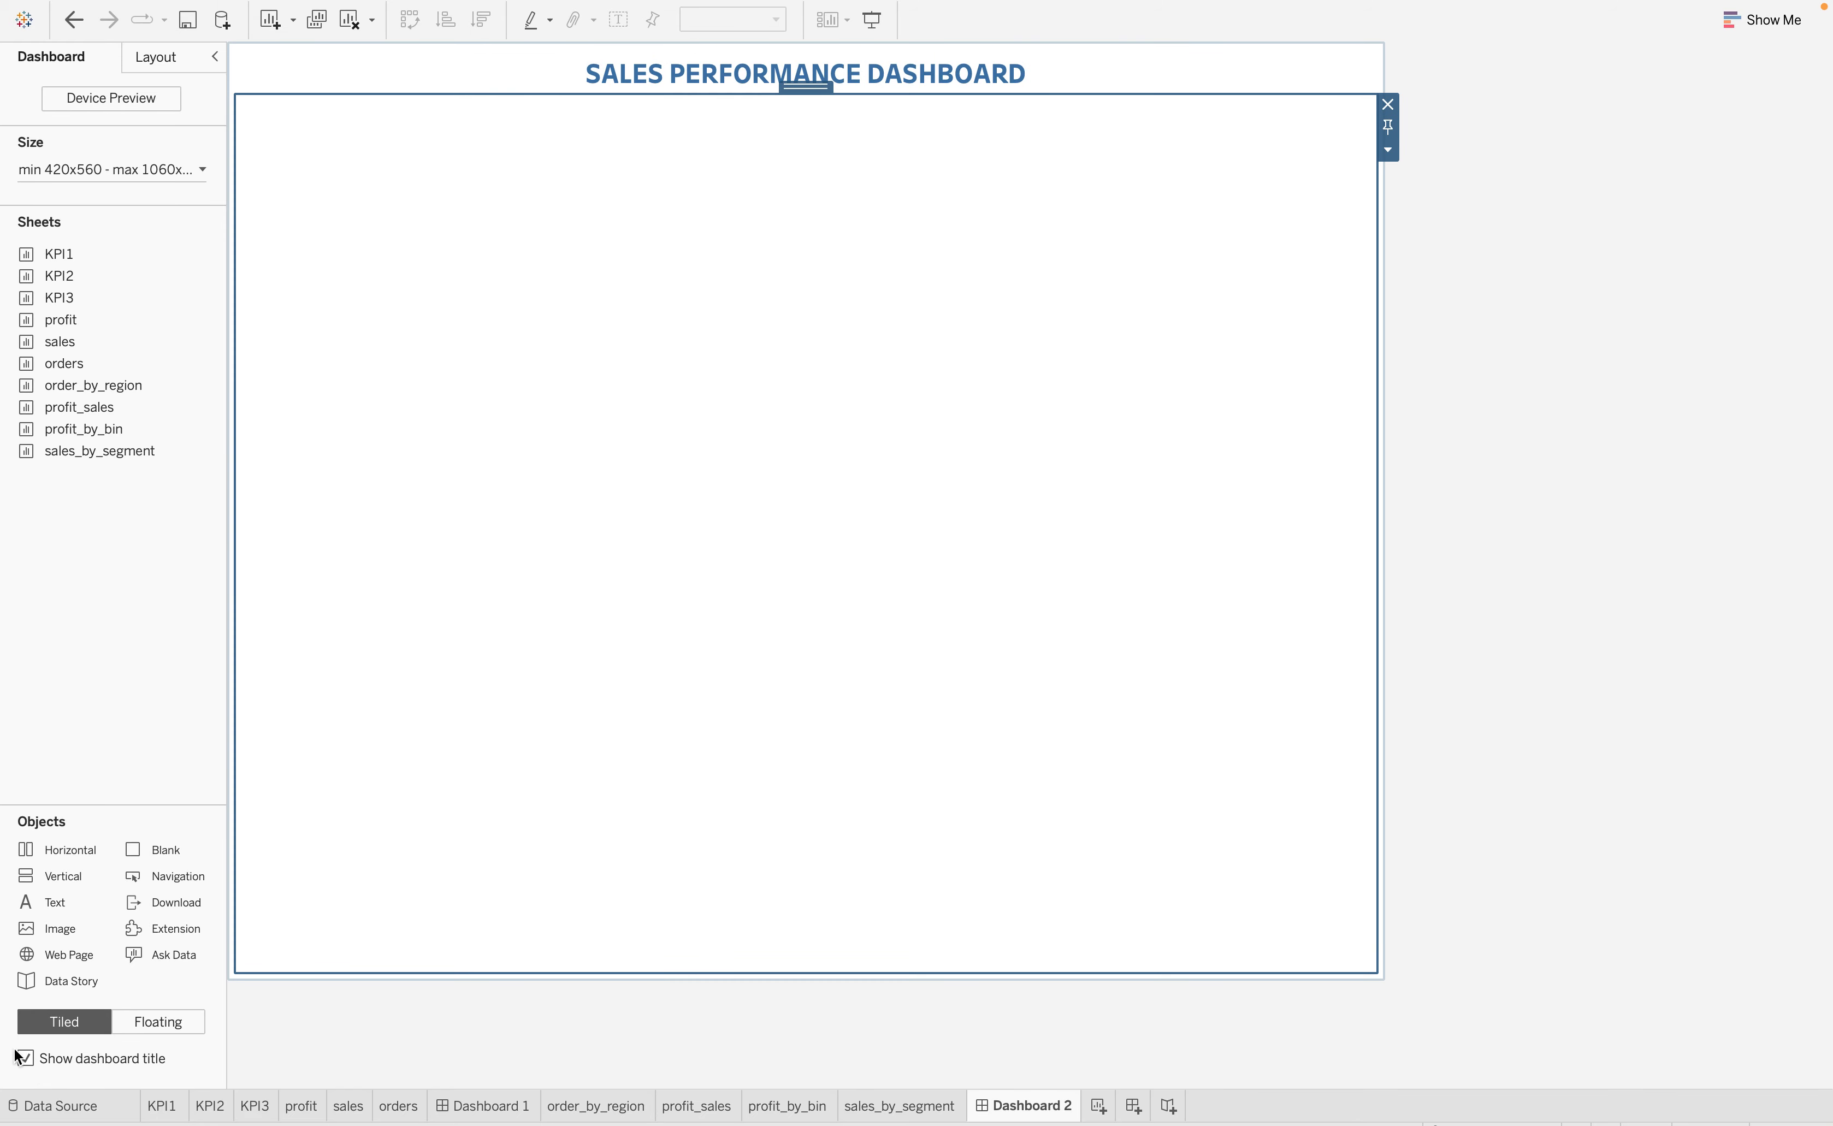
{"action": "left_click", "coordinate": [739, 79]}
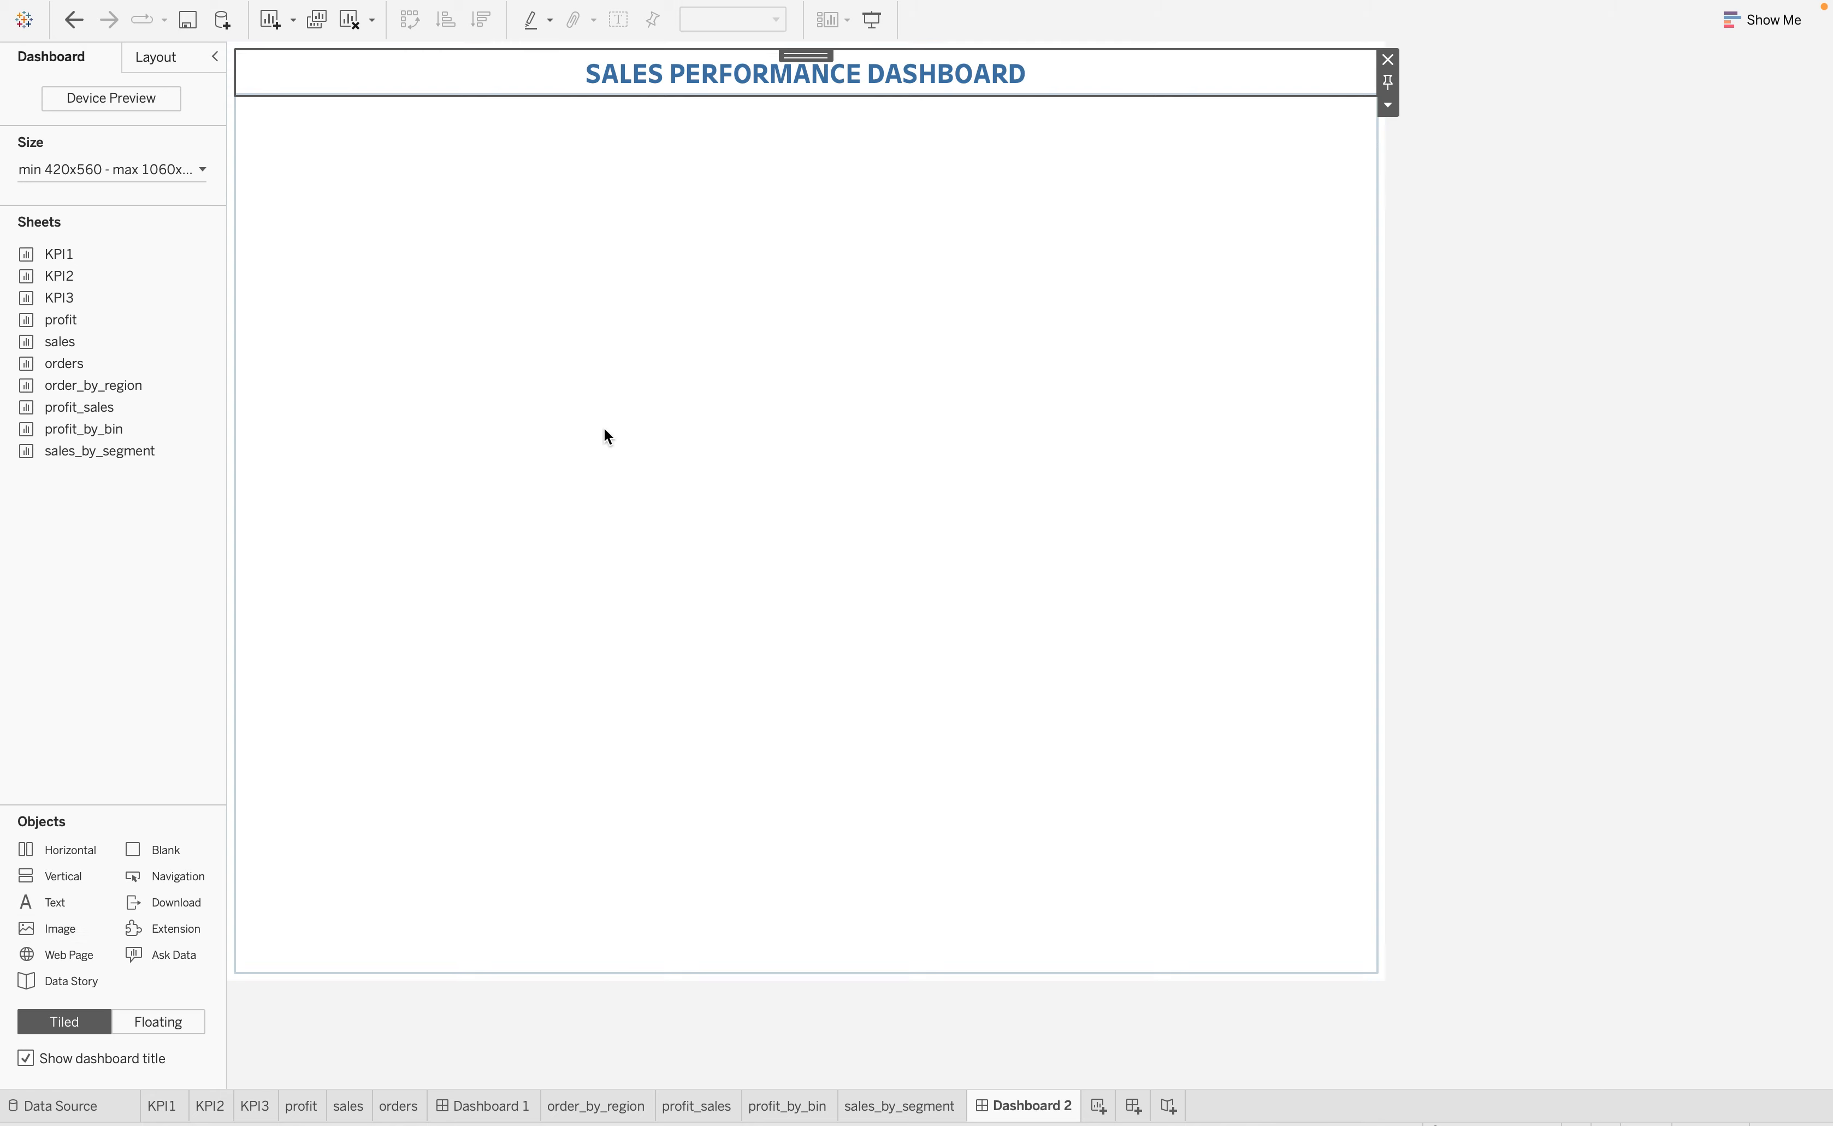
Try clearing the SALES PERFORMANCE DASHBOARD title text, undo the deletion and centre the title again
{"action": "double_click", "coordinate": [1024, 72]}
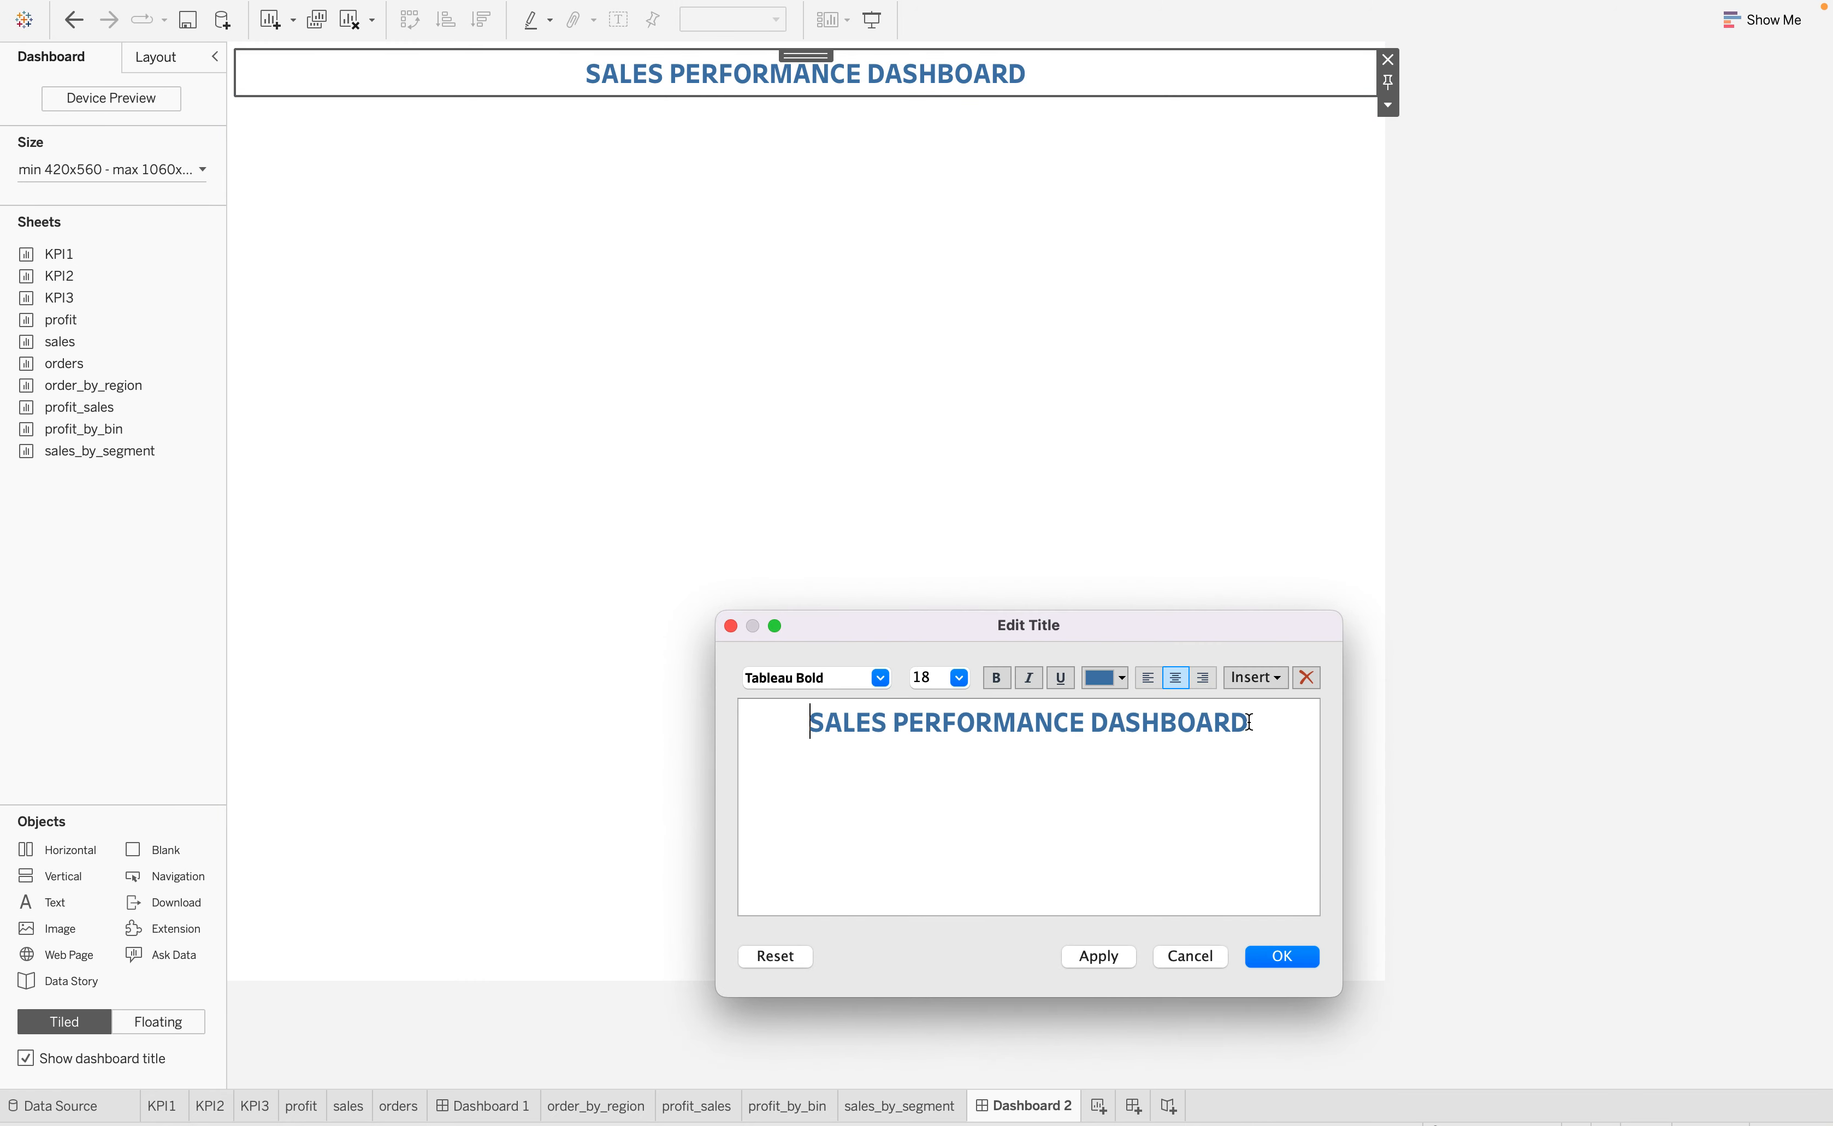
{"action": "left_click_drag", "start_coordinate": [1249, 721], "coordinate": [755, 725]}
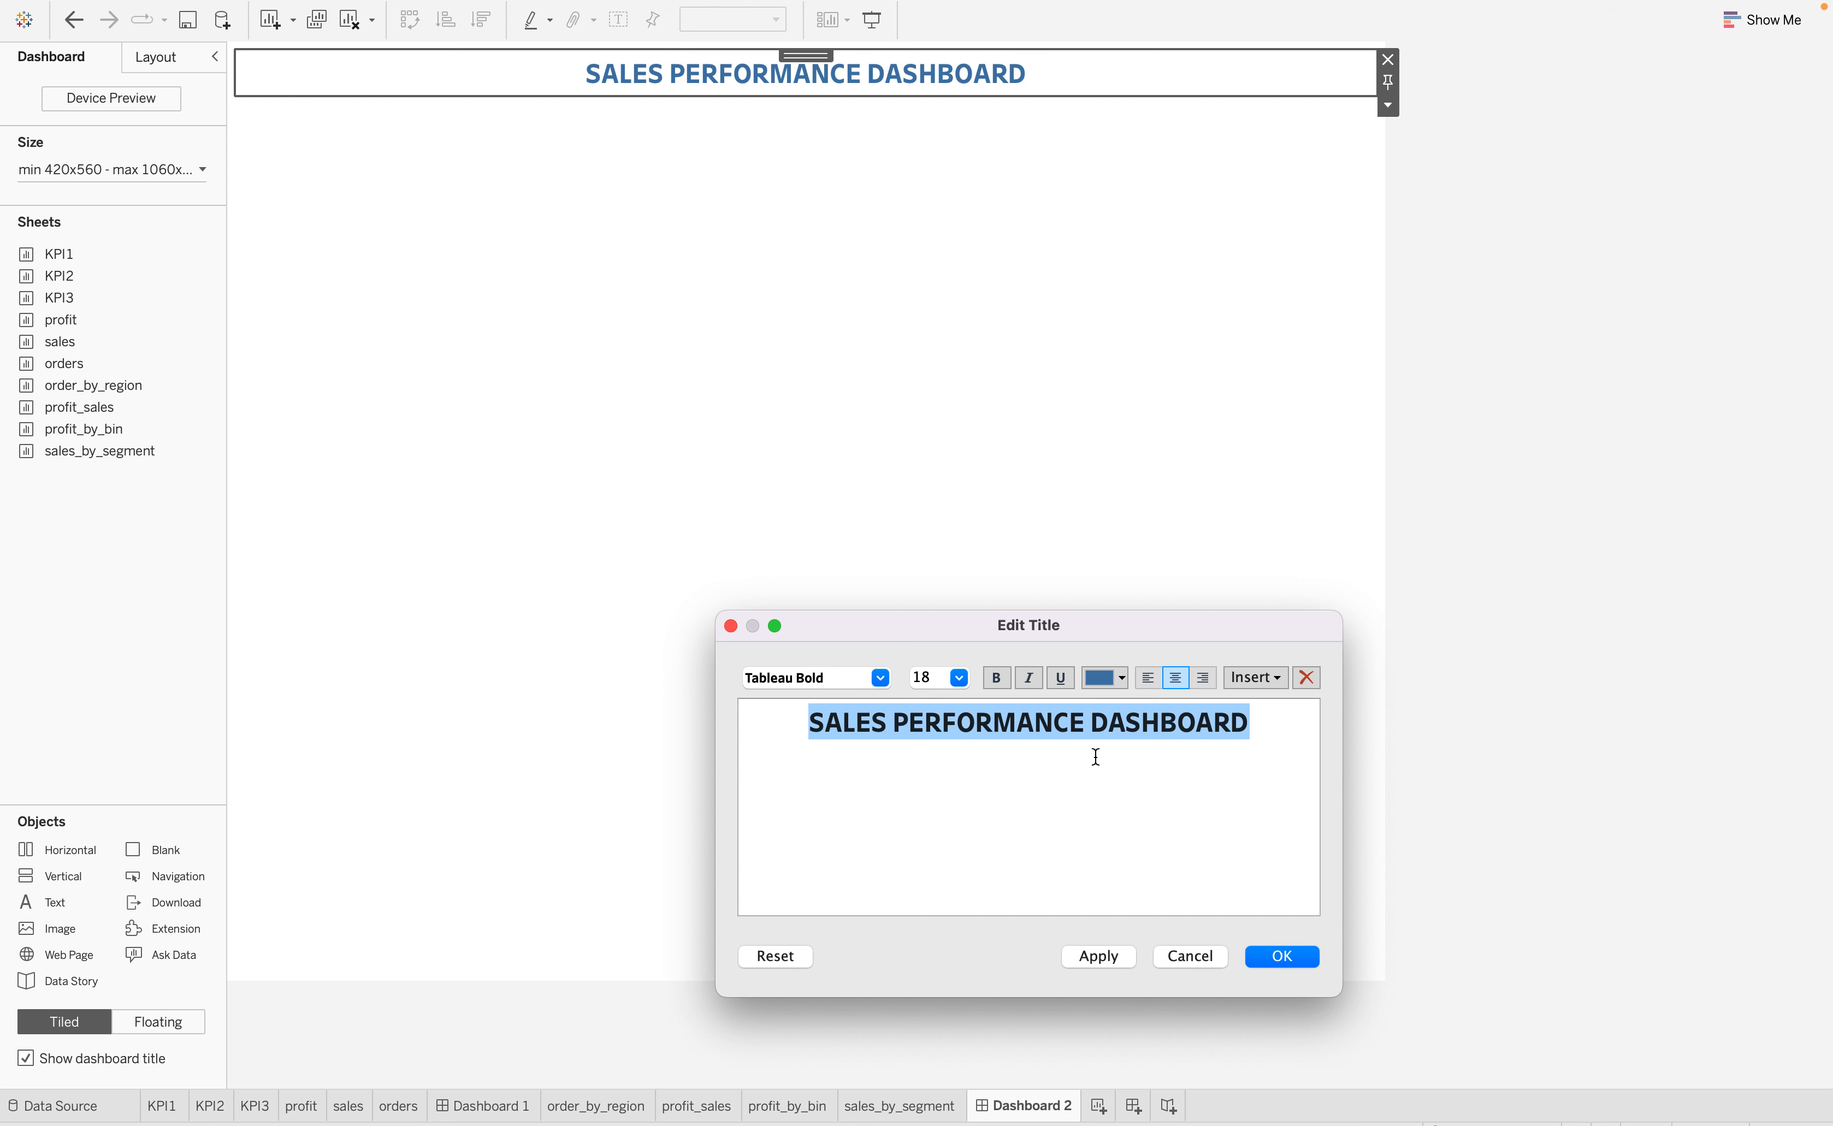
{"action": "key", "text": "BackSpace"}
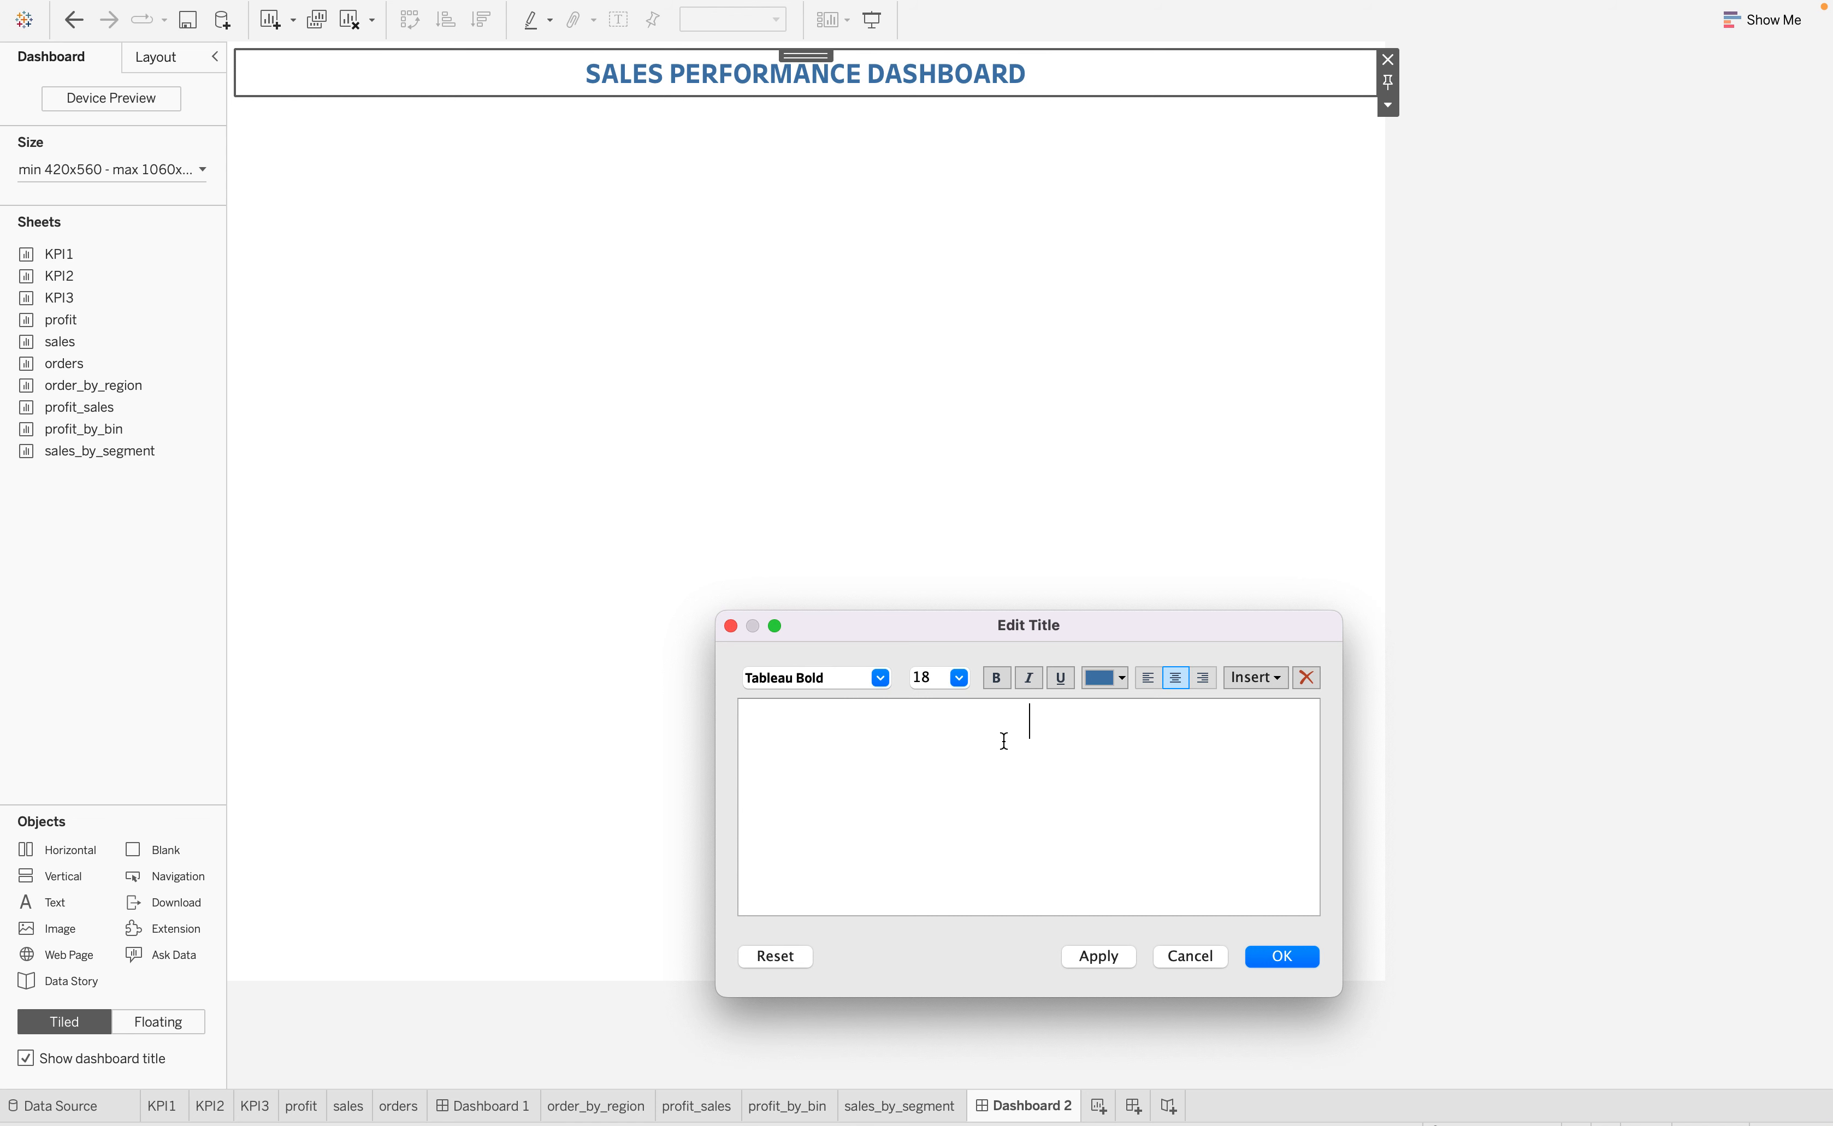
{"action": "key", "text": "super+z"}
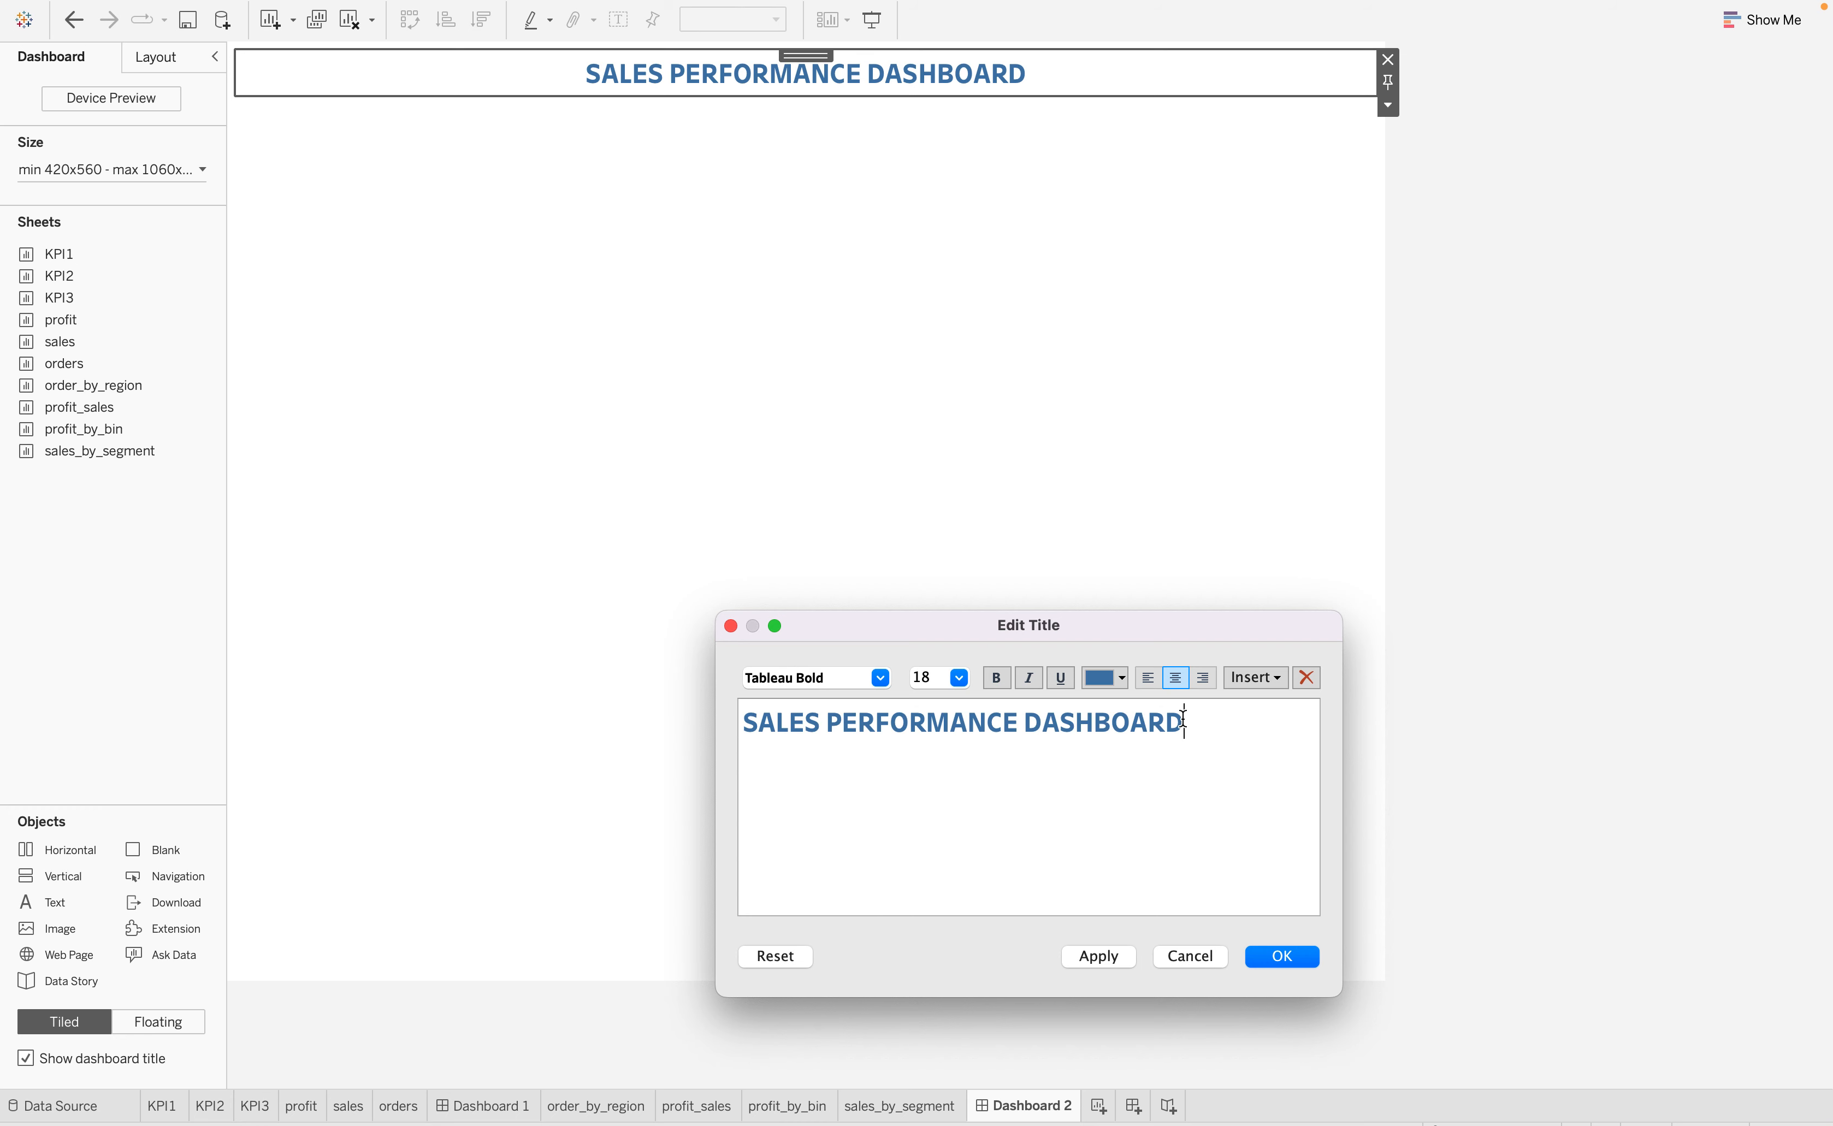
{"action": "left_click_drag", "start_coordinate": [1194, 722], "coordinate": [737, 719]}
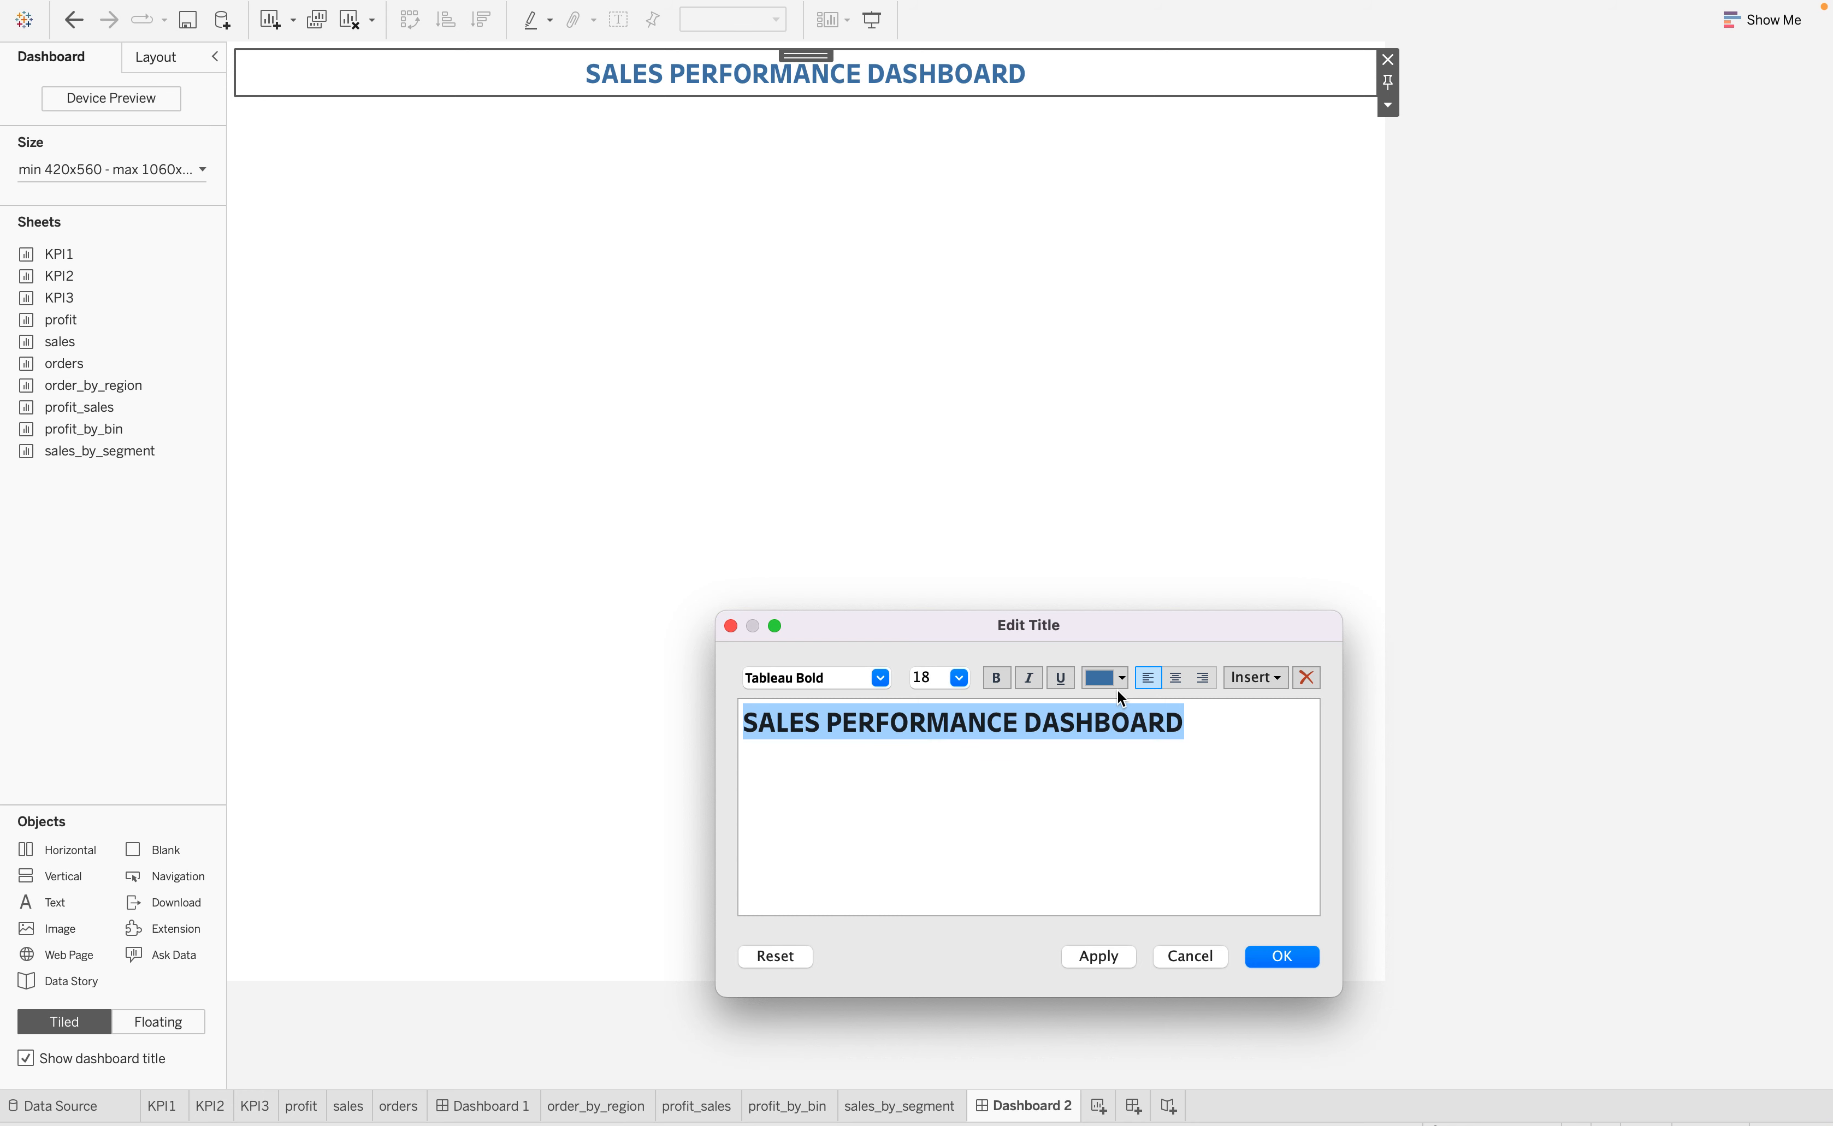
{"action": "left_click", "coordinate": [1176, 678]}
Look through the color, font size and font family options for the title and close the title editor
{"action": "left_click", "coordinate": [1121, 676]}
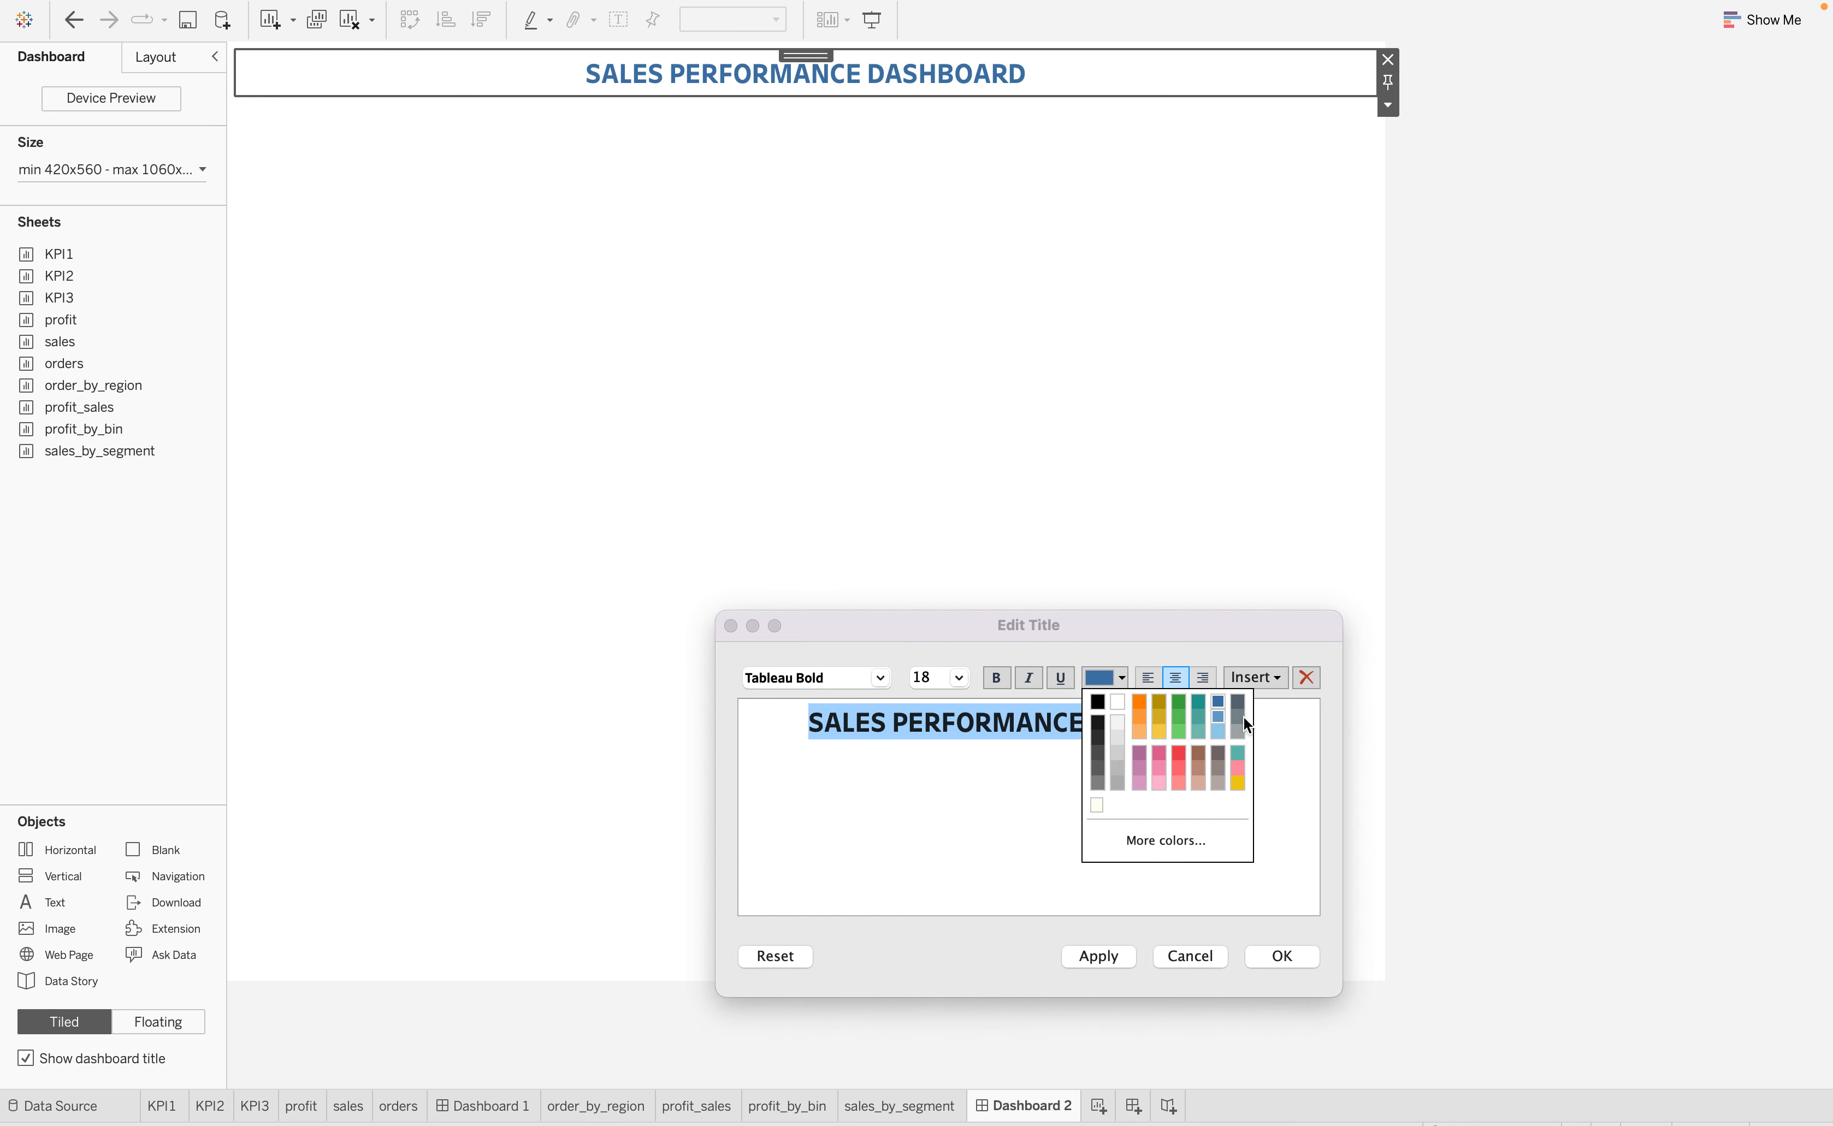
{"action": "left_click", "coordinate": [959, 678]}
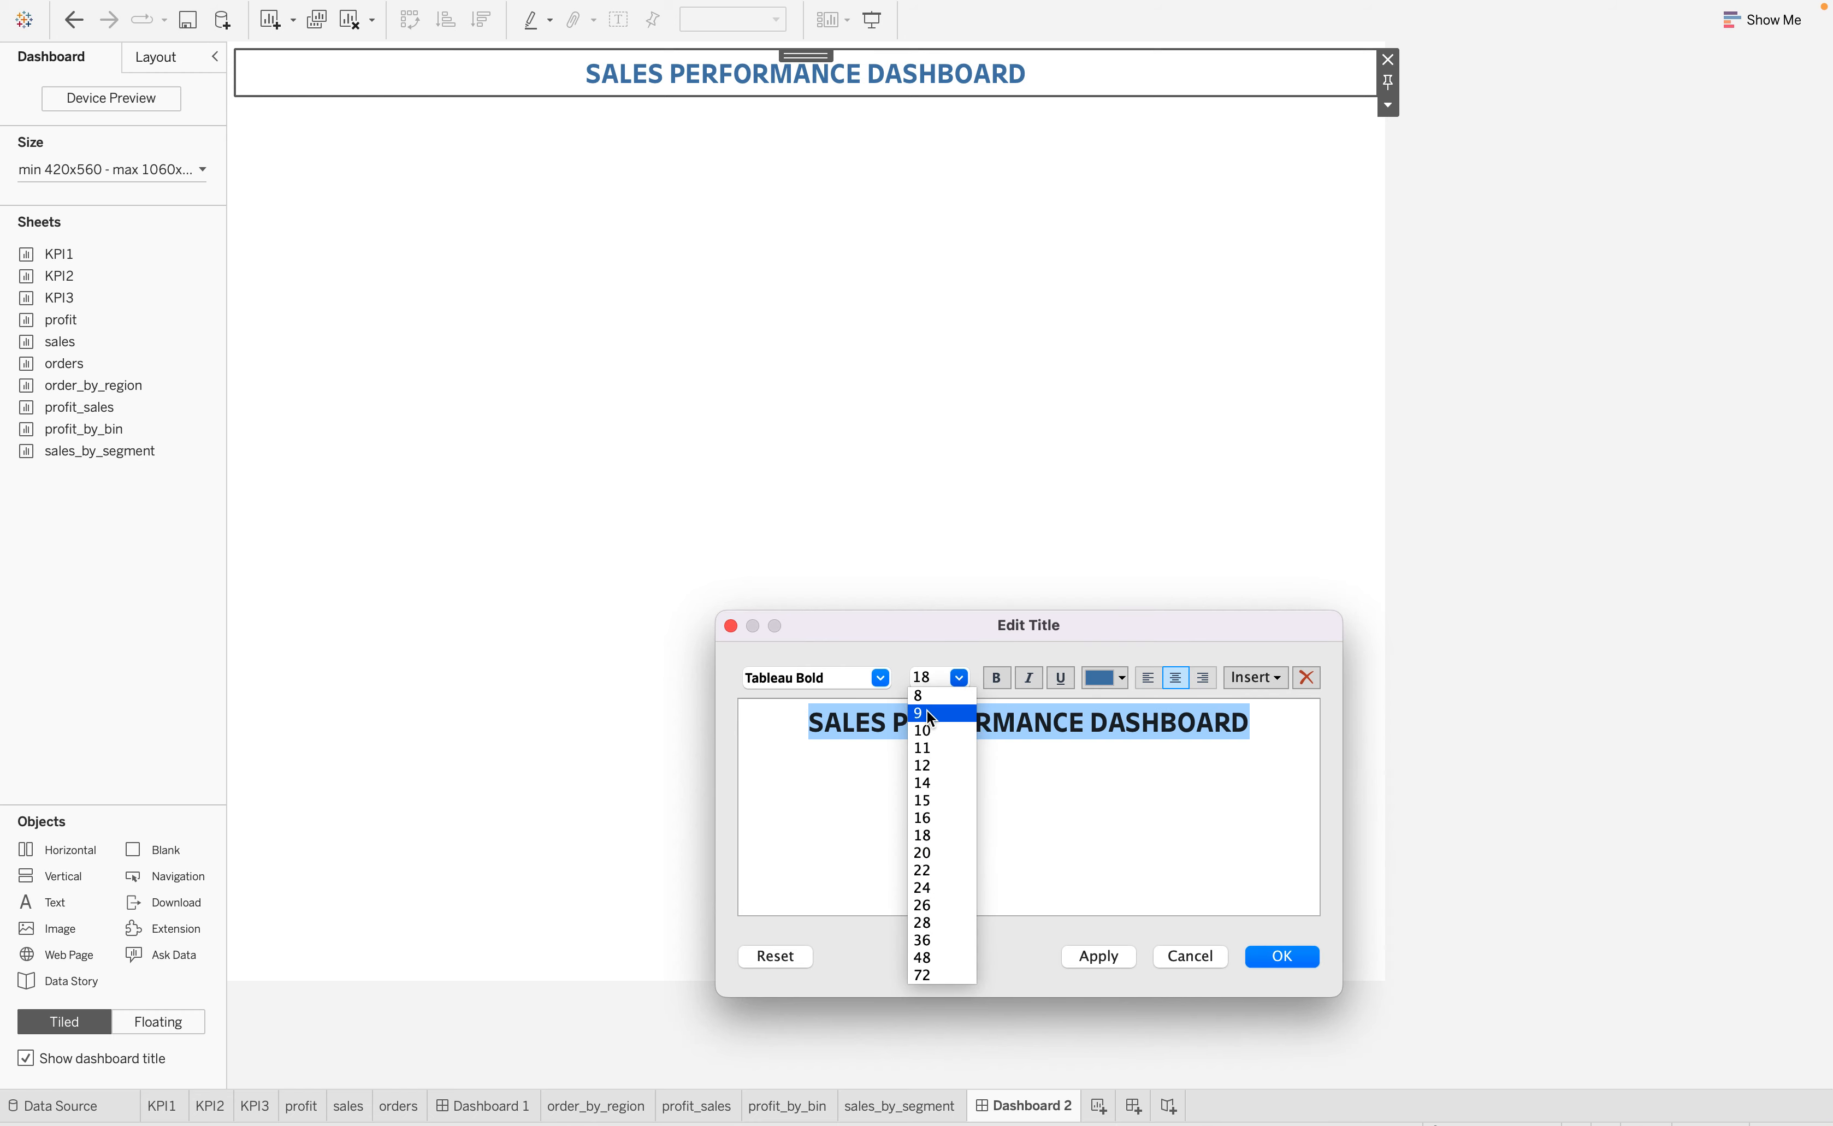
{"action": "left_click", "coordinate": [877, 678]}
{"action": "left_click", "coordinate": [876, 678]}
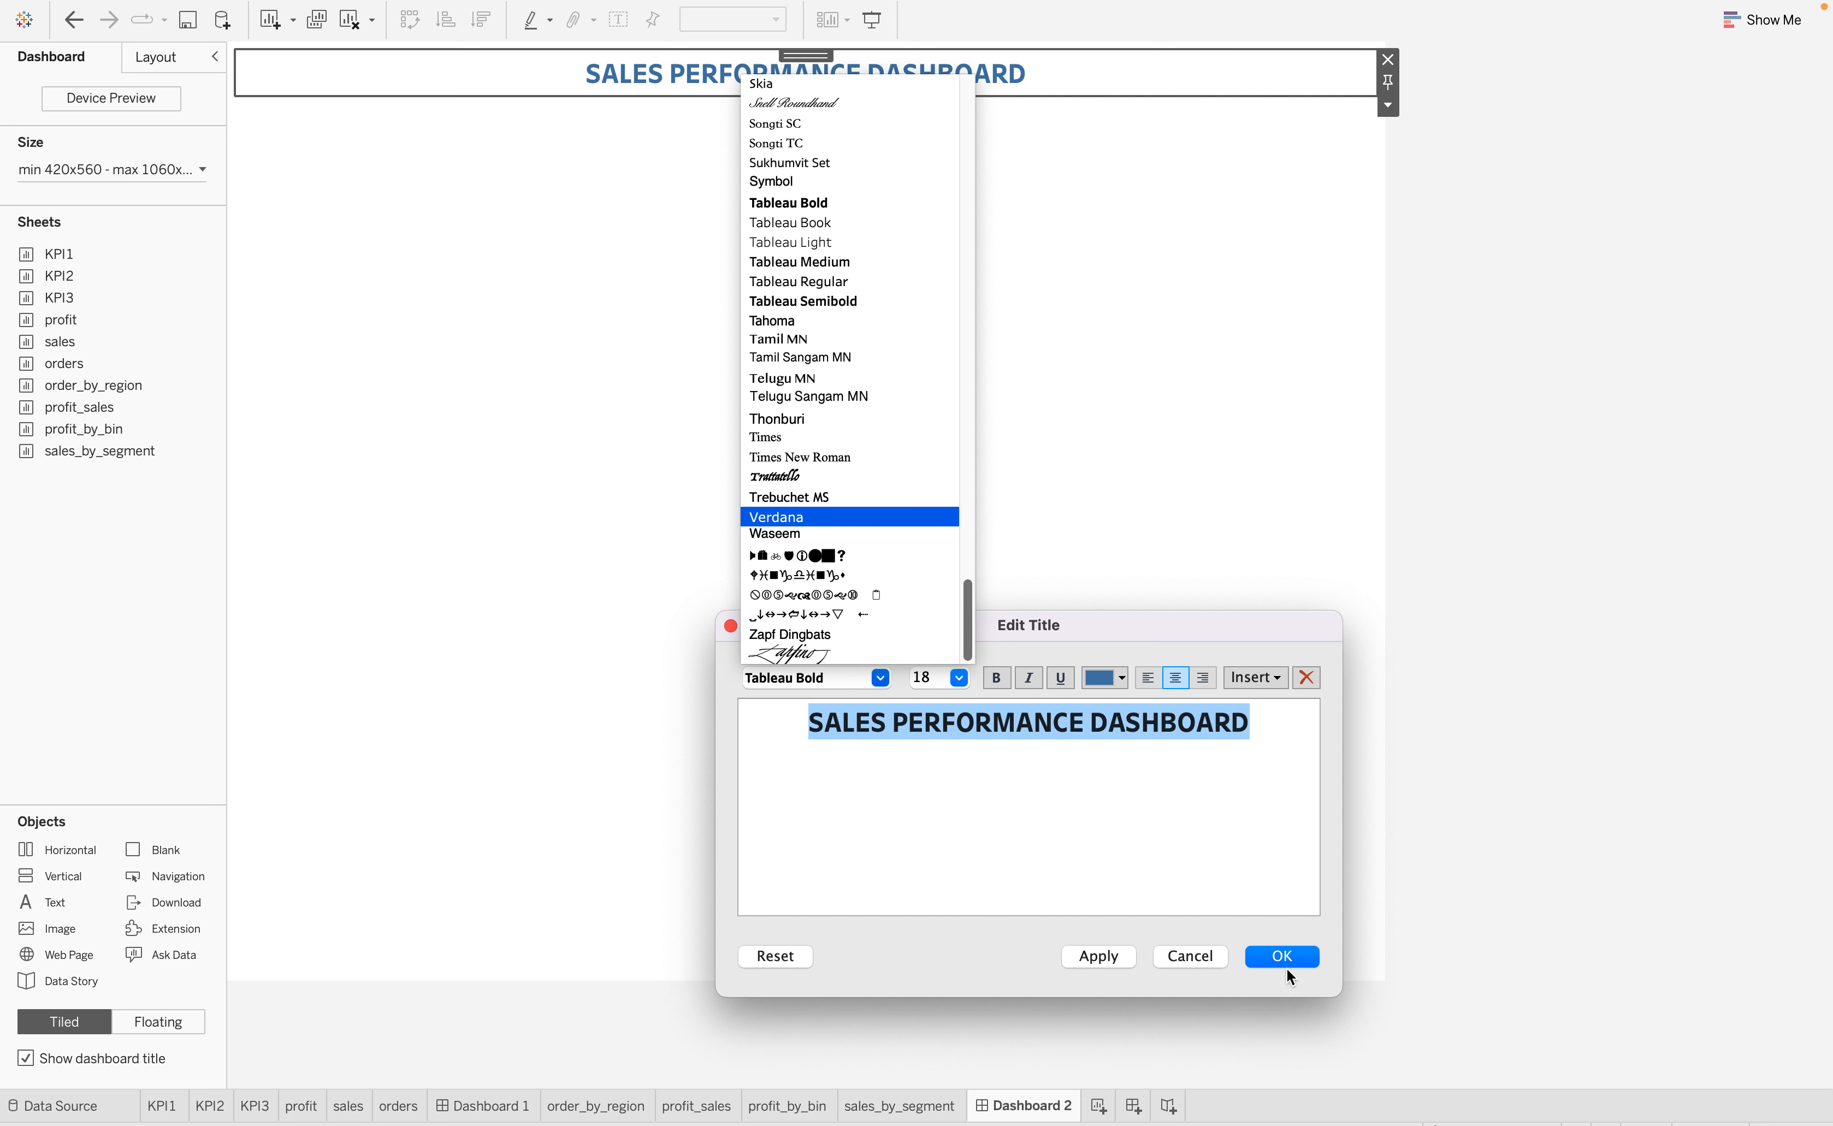
{"action": "left_click", "coordinate": [1044, 804]}
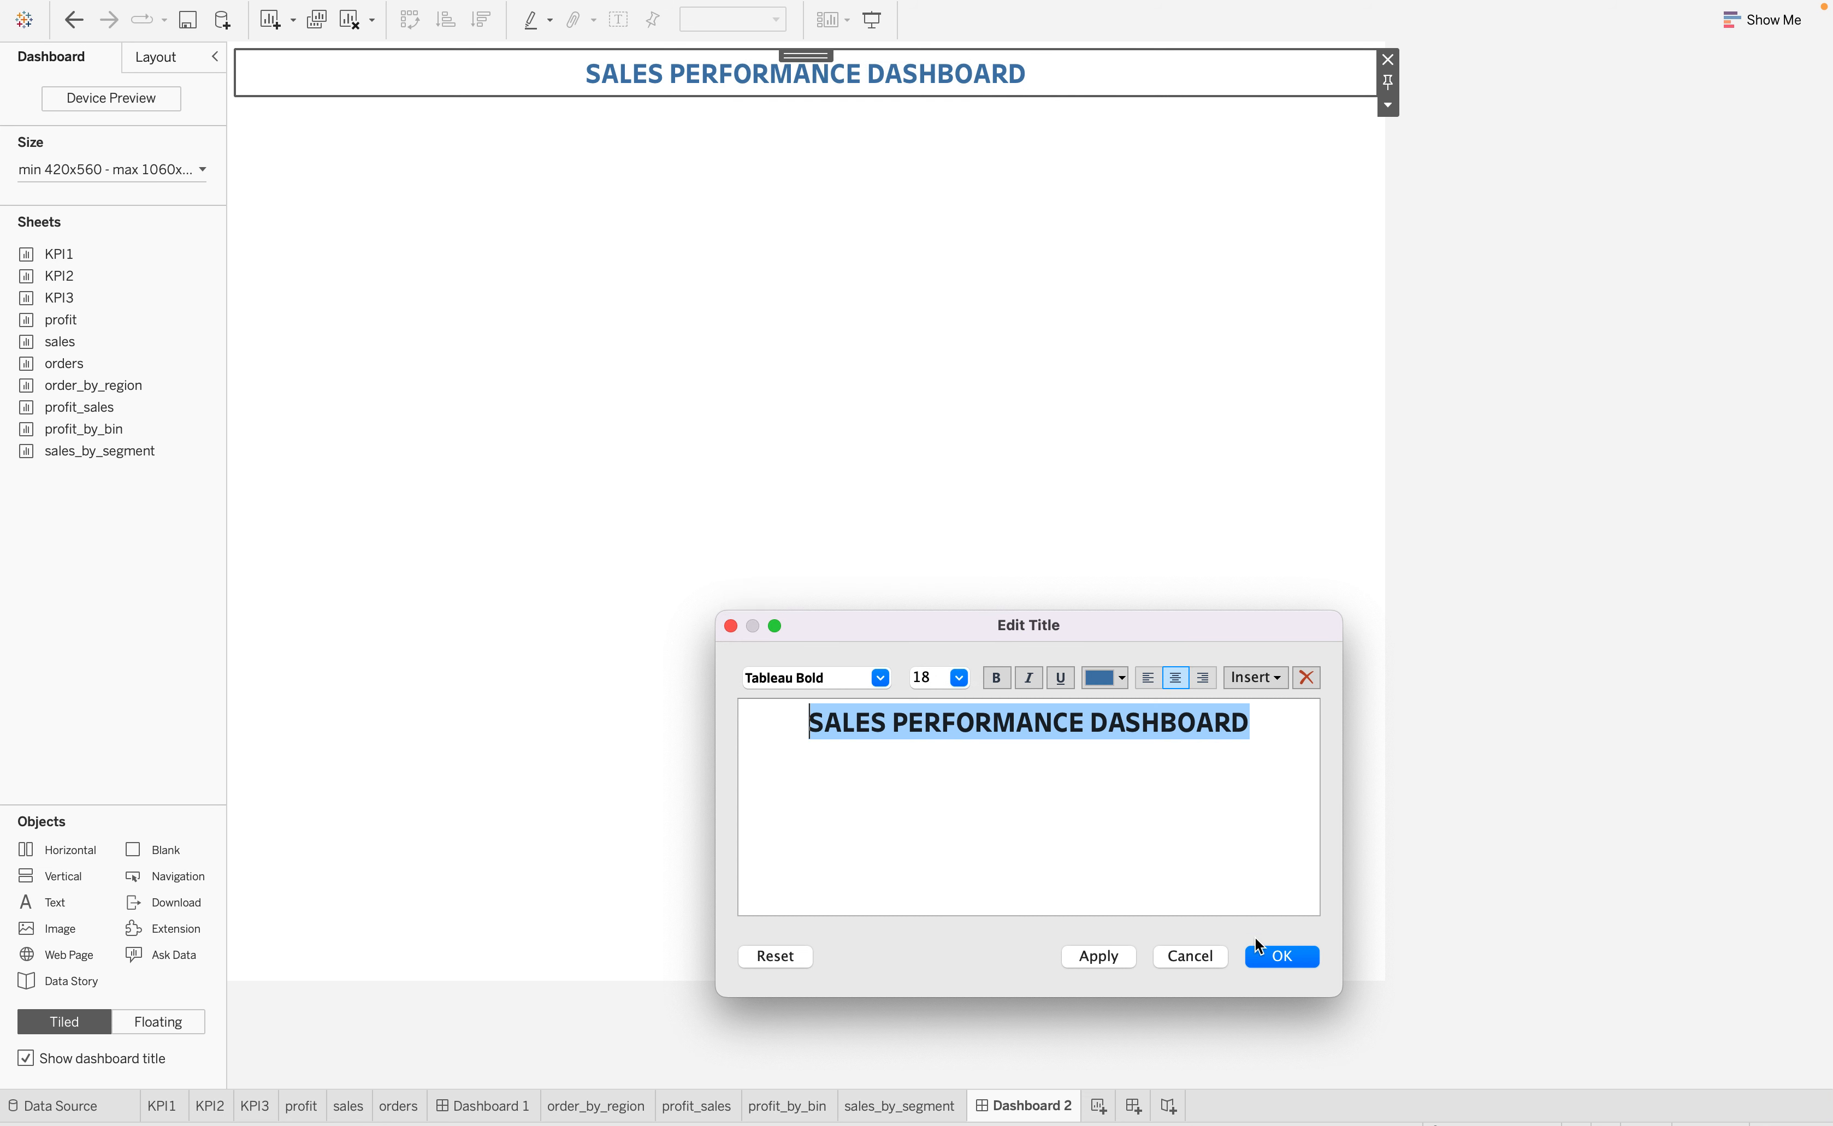
{"action": "left_click", "coordinate": [1278, 963]}
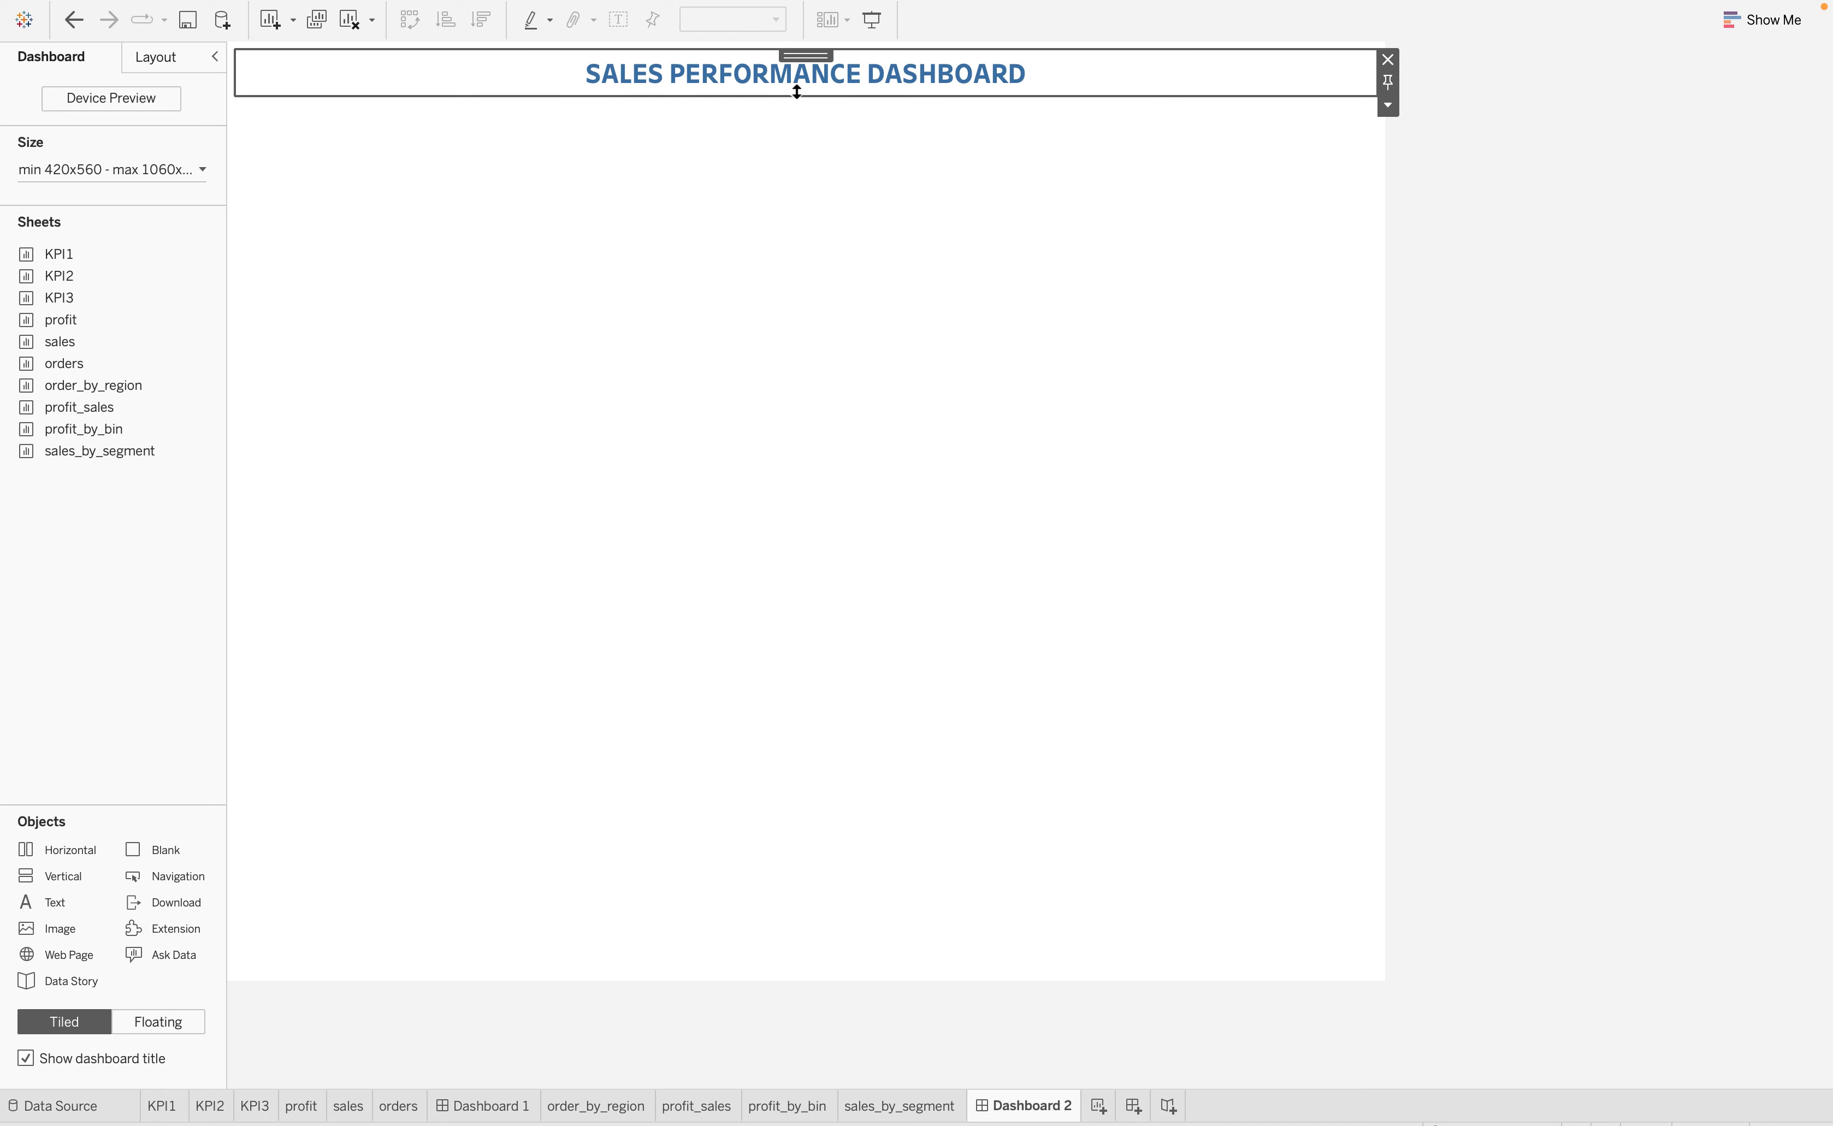
Increase the height of the dashboard title area
{"action": "left_click_drag", "start_coordinate": [799, 94], "coordinate": [800, 117]}
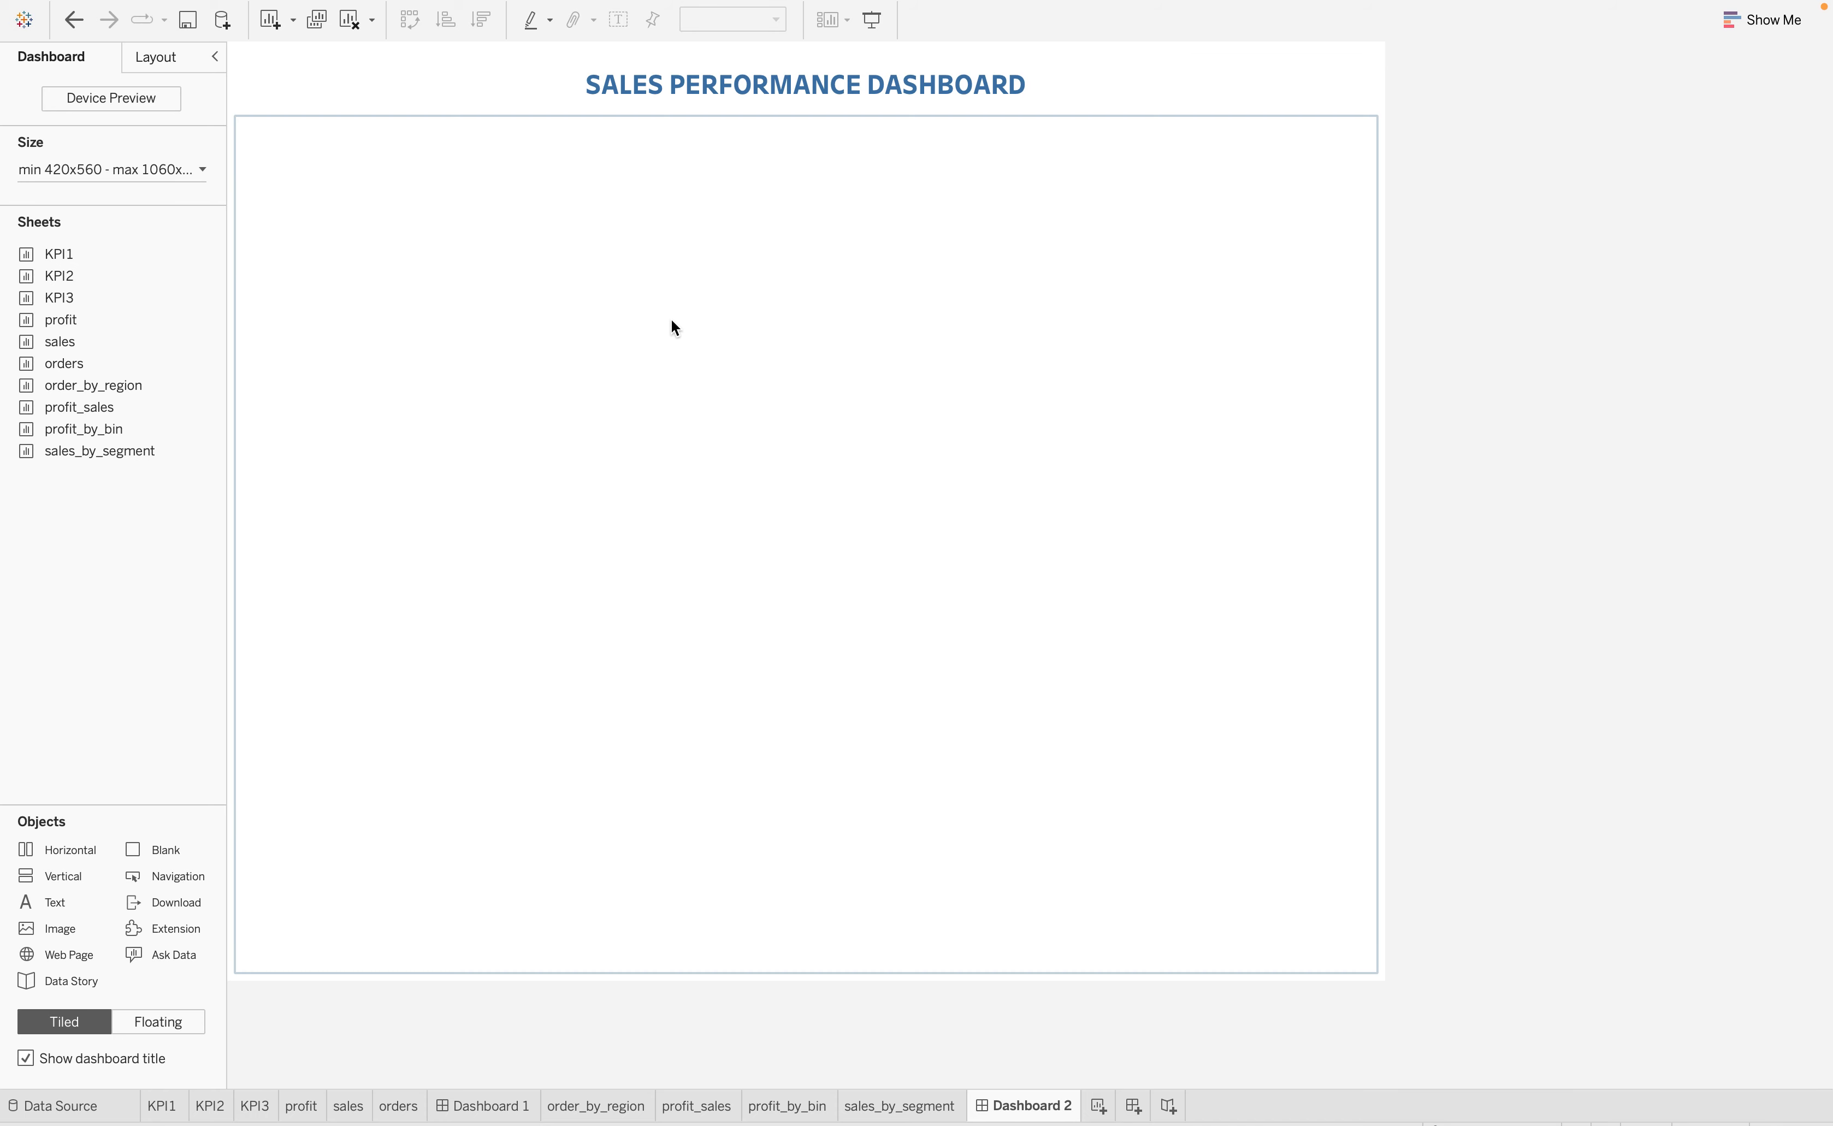
{"action": "left_click", "coordinate": [405, 428]}
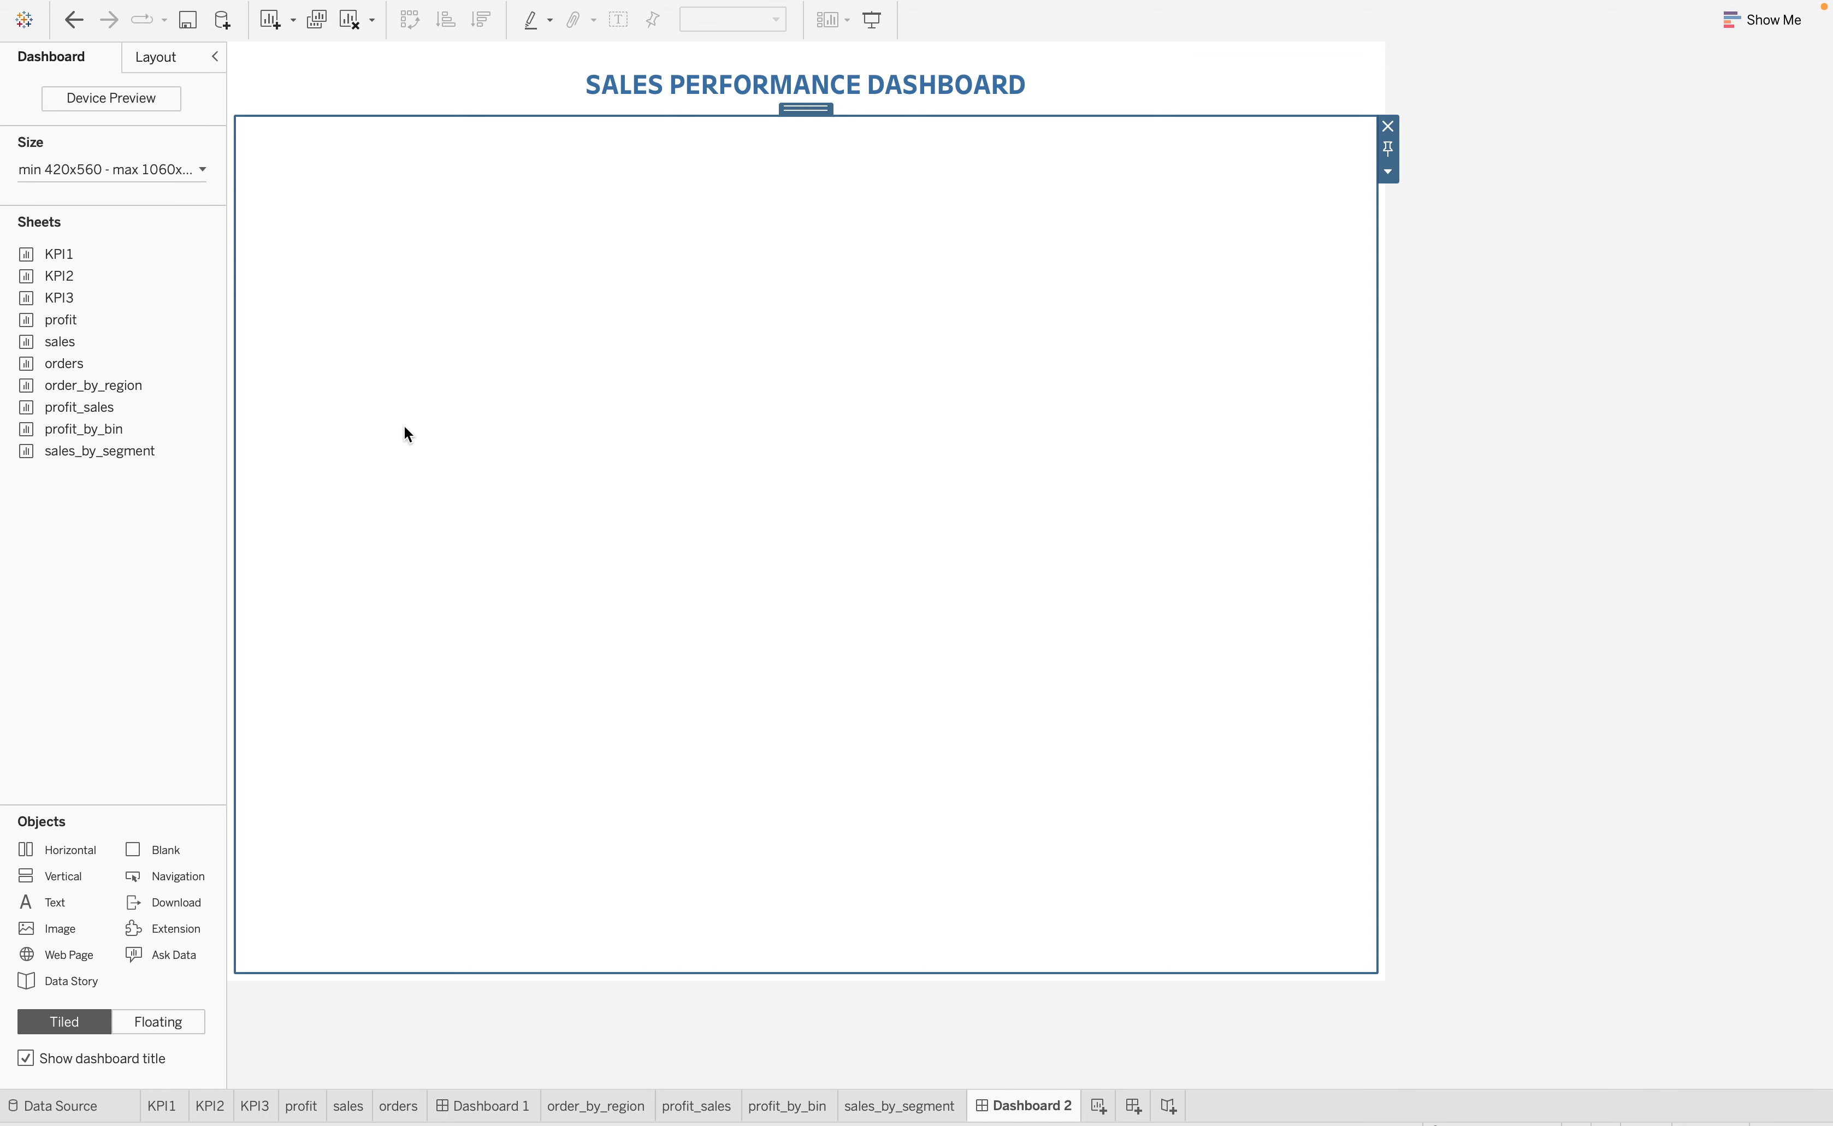
Add two stacked vertical layout containers beneath the dashboard title, splitting the canvas into three equal rows
{"action": "left_click_drag", "start_coordinate": [38, 877], "coordinate": [500, 308]}
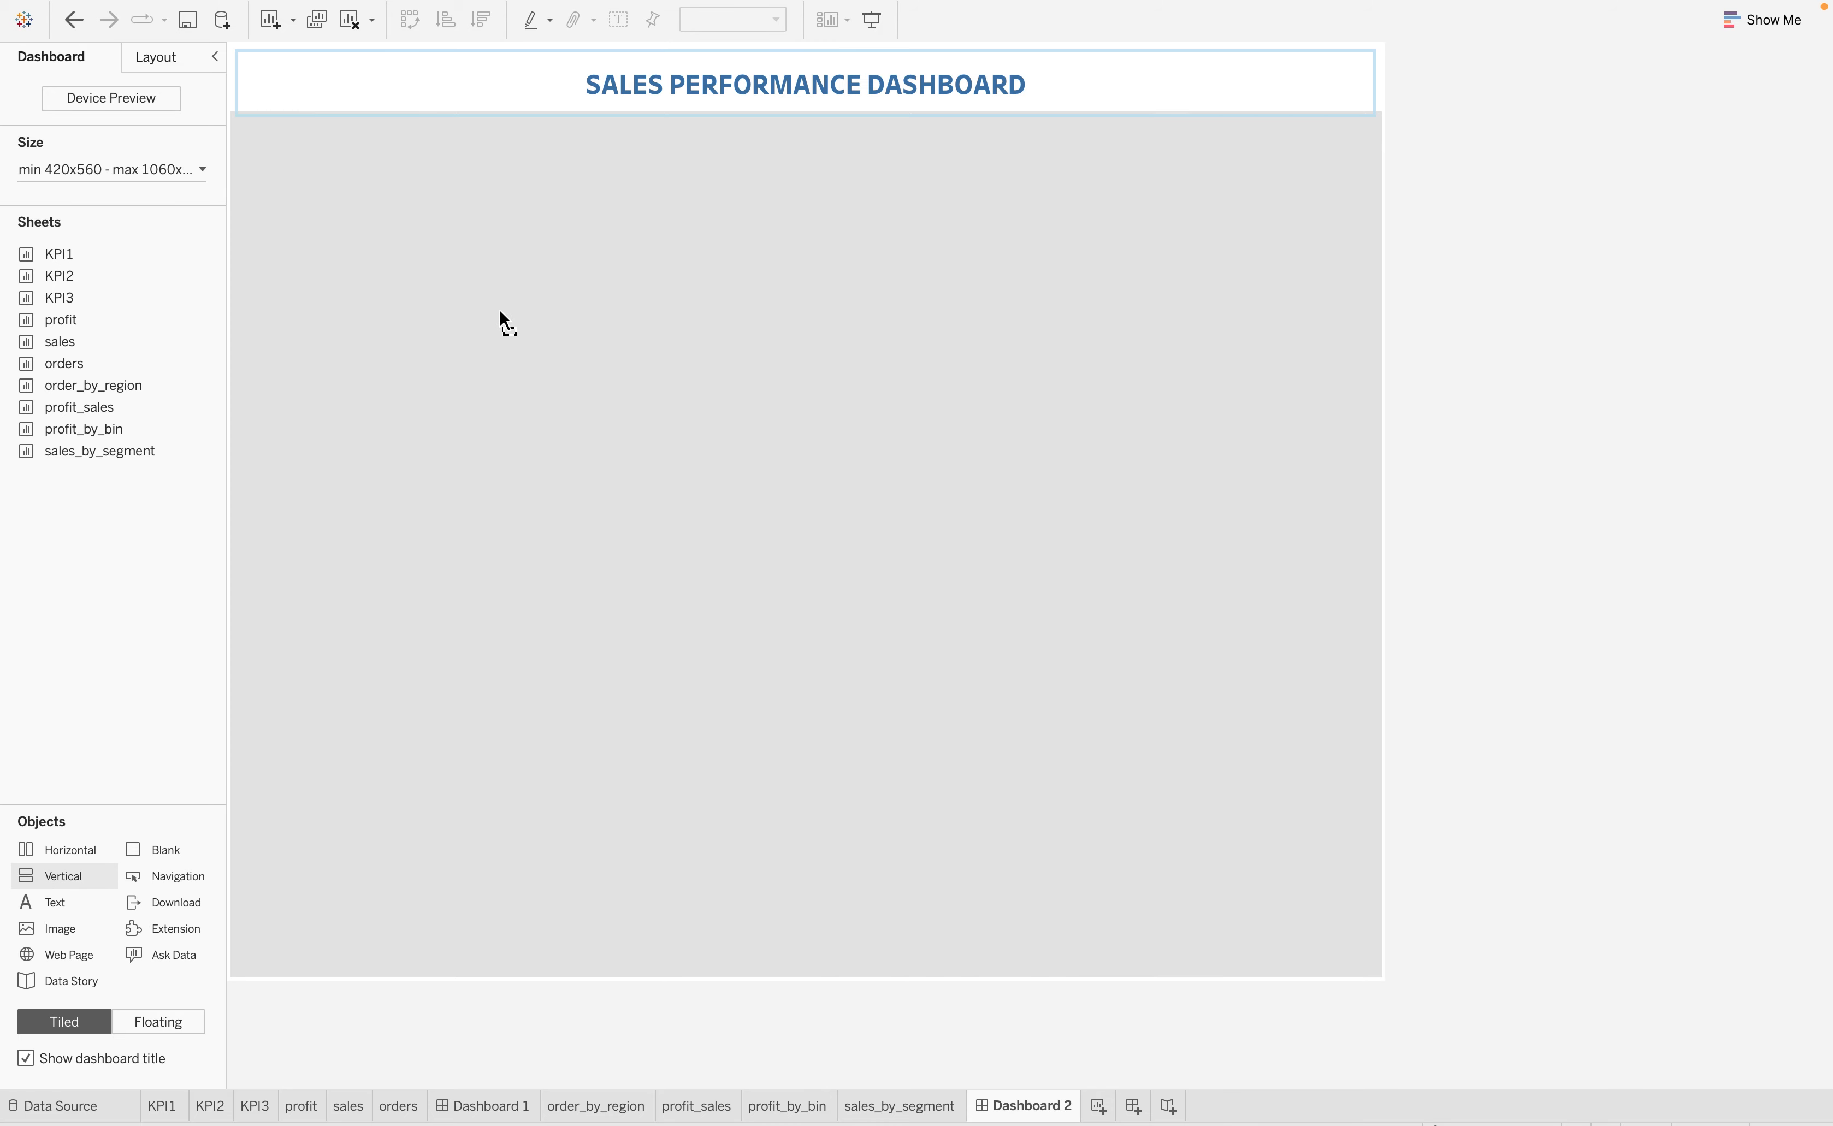
{"action": "left_click_drag", "start_coordinate": [637, 194], "coordinate": [759, 185]}
{"action": "left_click_drag", "start_coordinate": [479, 159], "coordinate": [468, 117]}
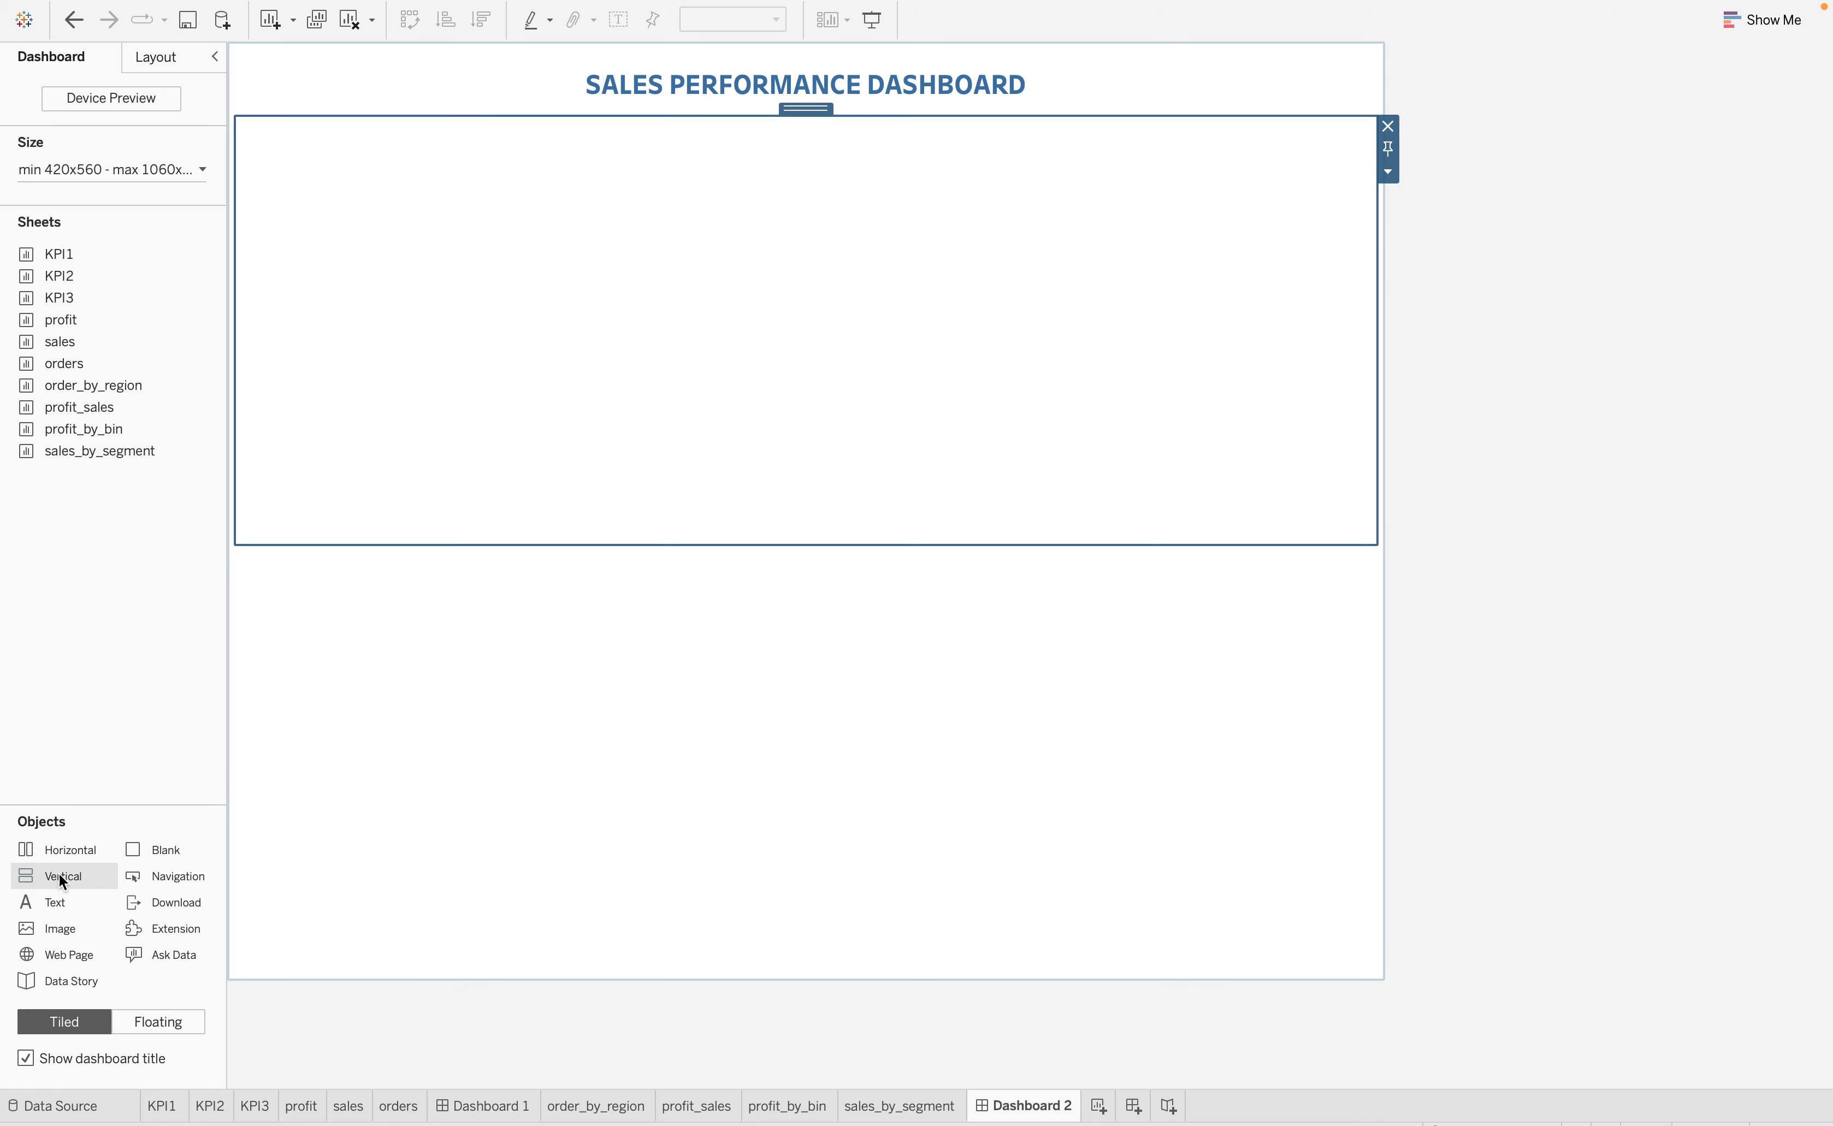
{"action": "left_click_drag", "start_coordinate": [59, 873], "coordinate": [656, 540]}
Check the extents of the stacked layout containers beneath the title by selecting each one in turn
{"action": "left_click", "coordinate": [583, 292]}
{"action": "left_click", "coordinate": [540, 475]}
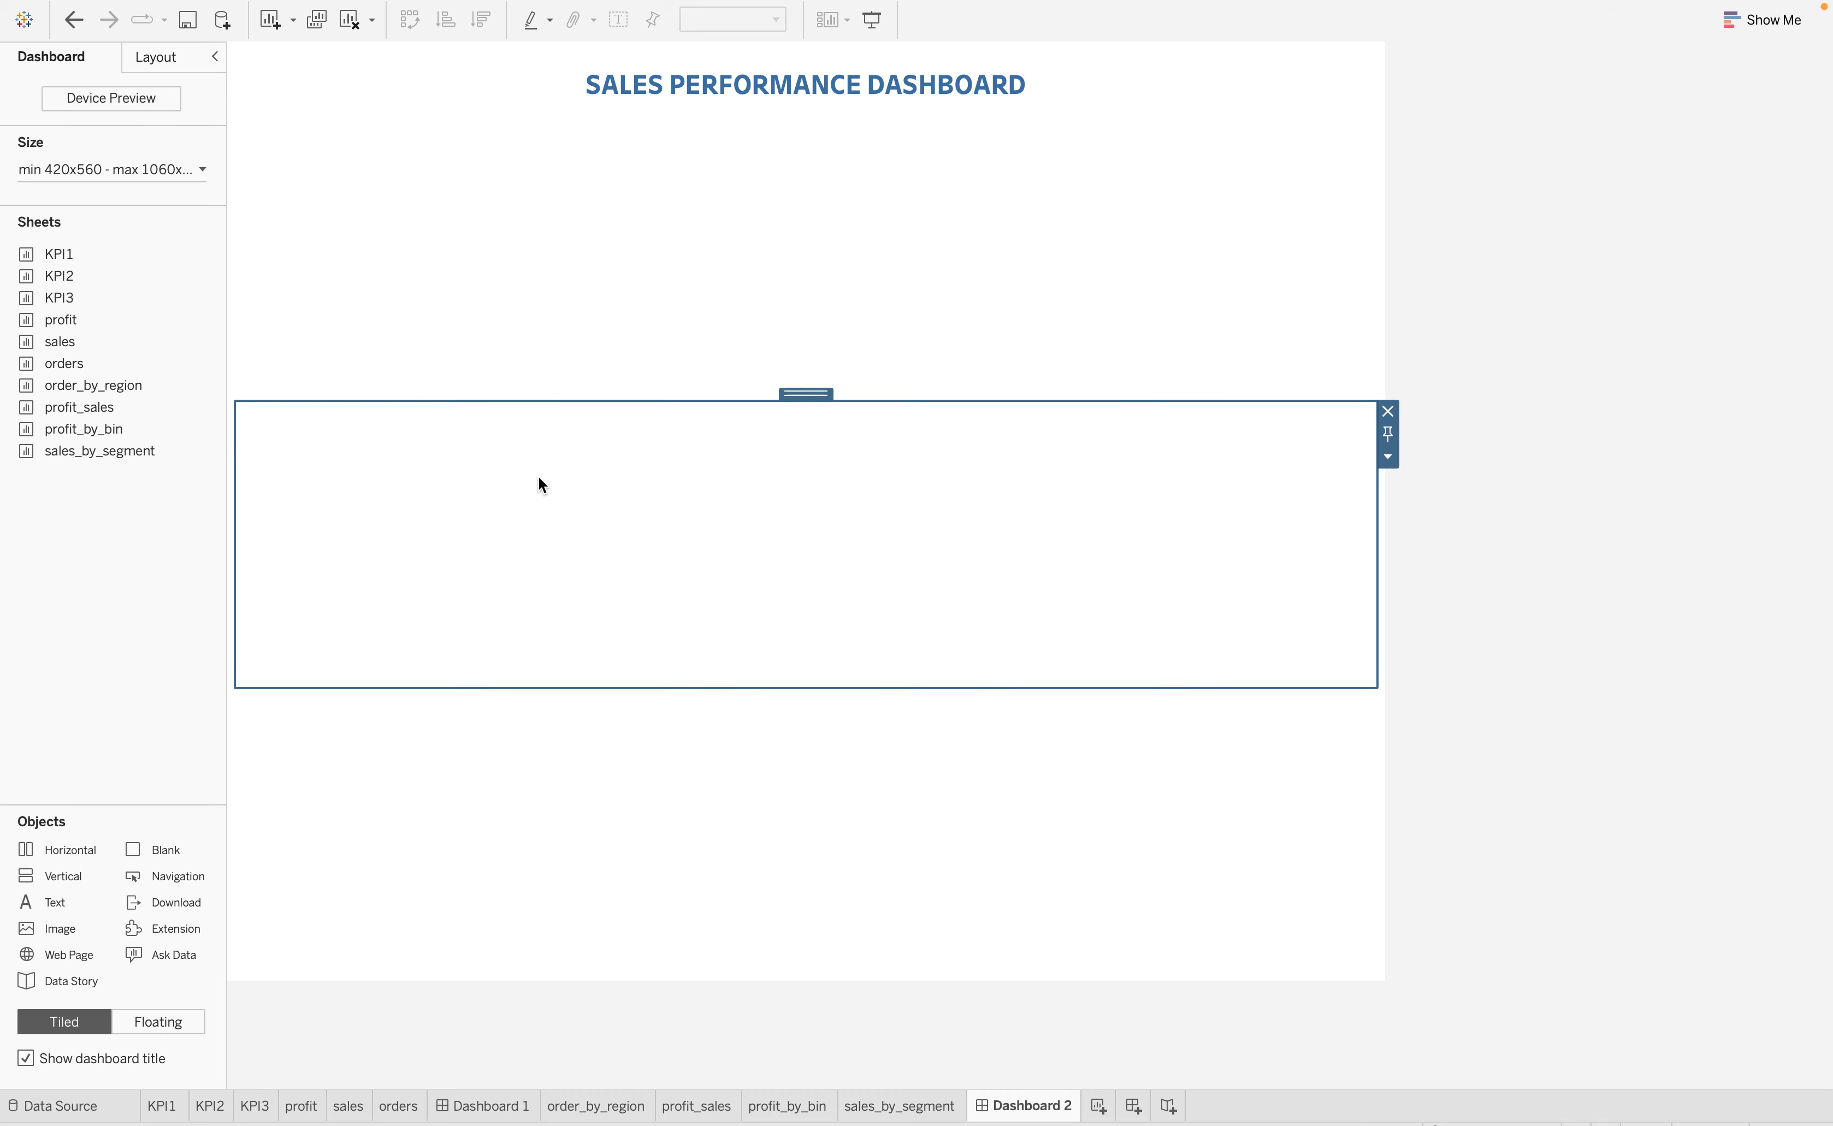
{"action": "left_click", "coordinate": [466, 769]}
{"action": "left_click", "coordinate": [444, 612]}
{"action": "left_click", "coordinate": [345, 265]}
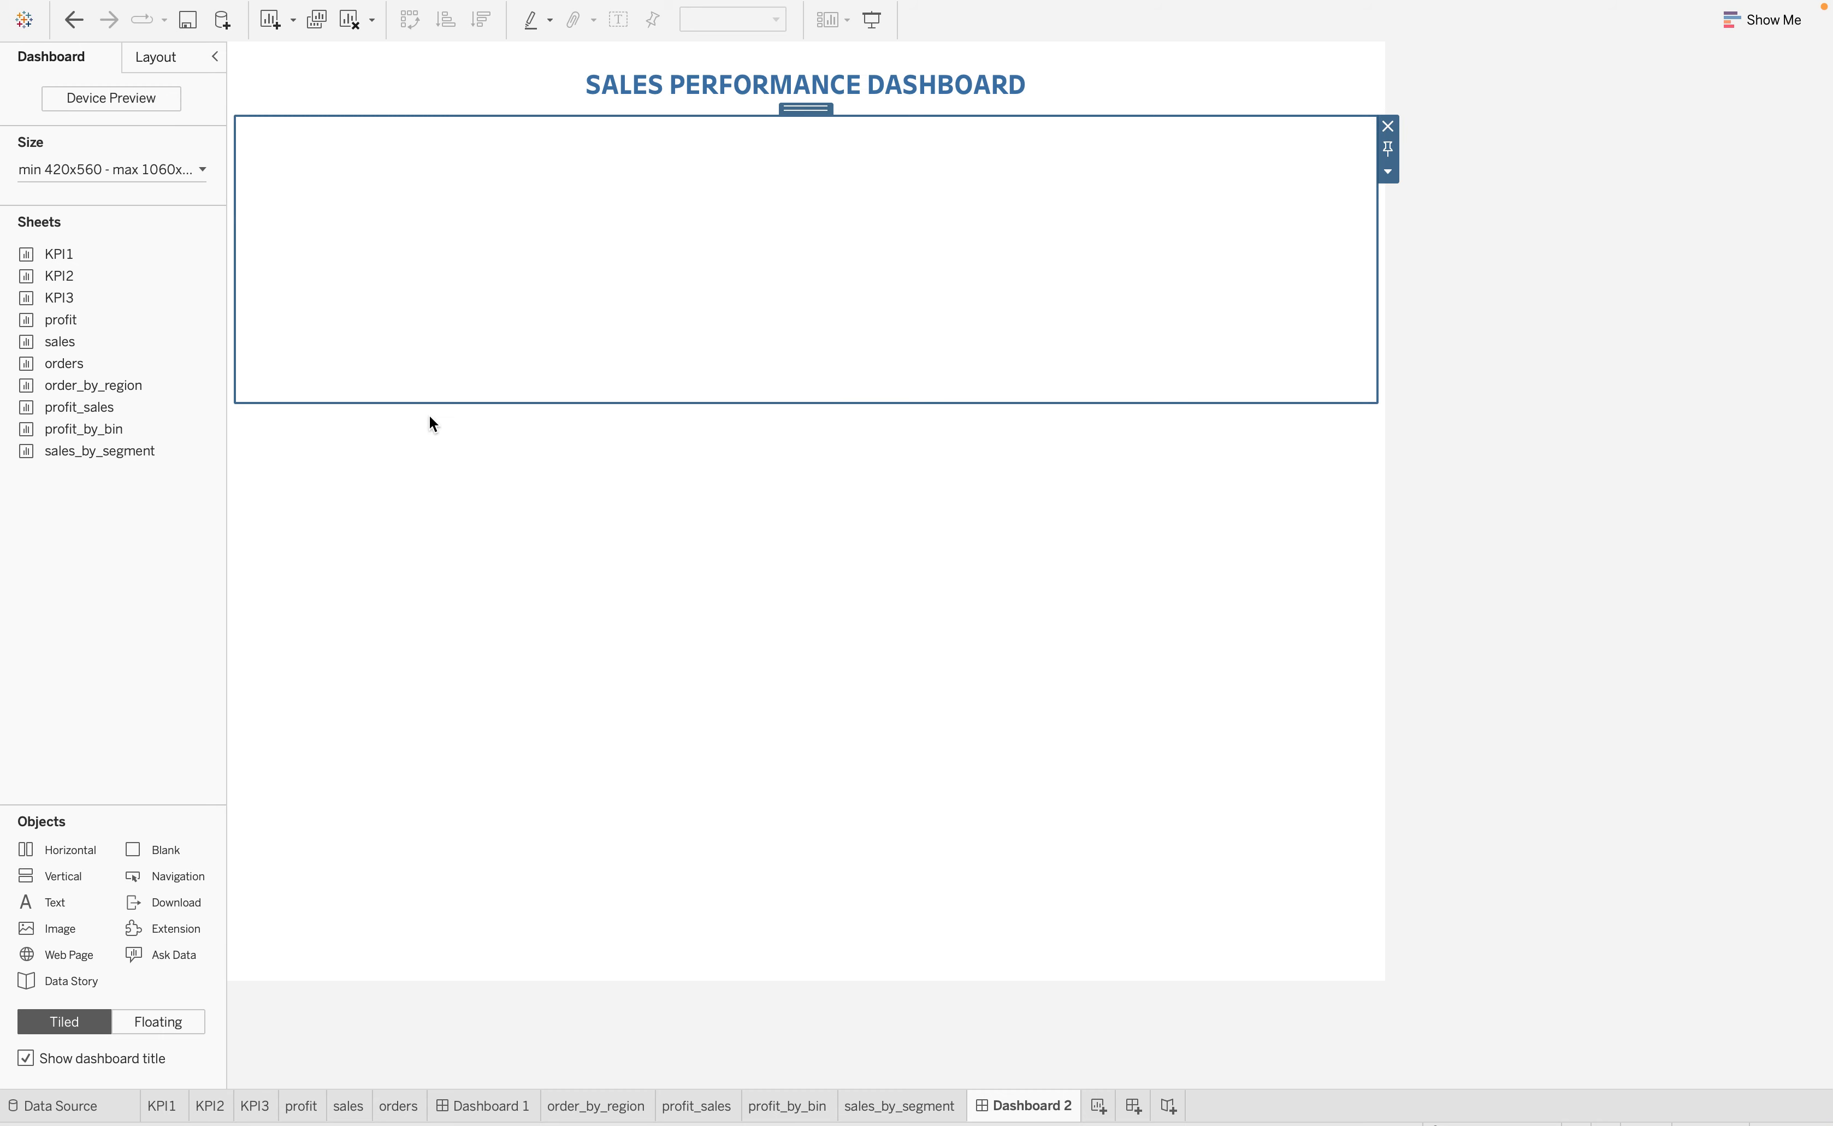
{"action": "left_click", "coordinate": [438, 489]}
{"action": "left_click", "coordinate": [482, 727]}
{"action": "left_click", "coordinate": [491, 580]}
{"action": "left_click", "coordinate": [445, 259]}
Place the profit sheet in the top container and increase the height of its donut chart area
{"action": "mouse_move", "coordinate": [174, 316]}
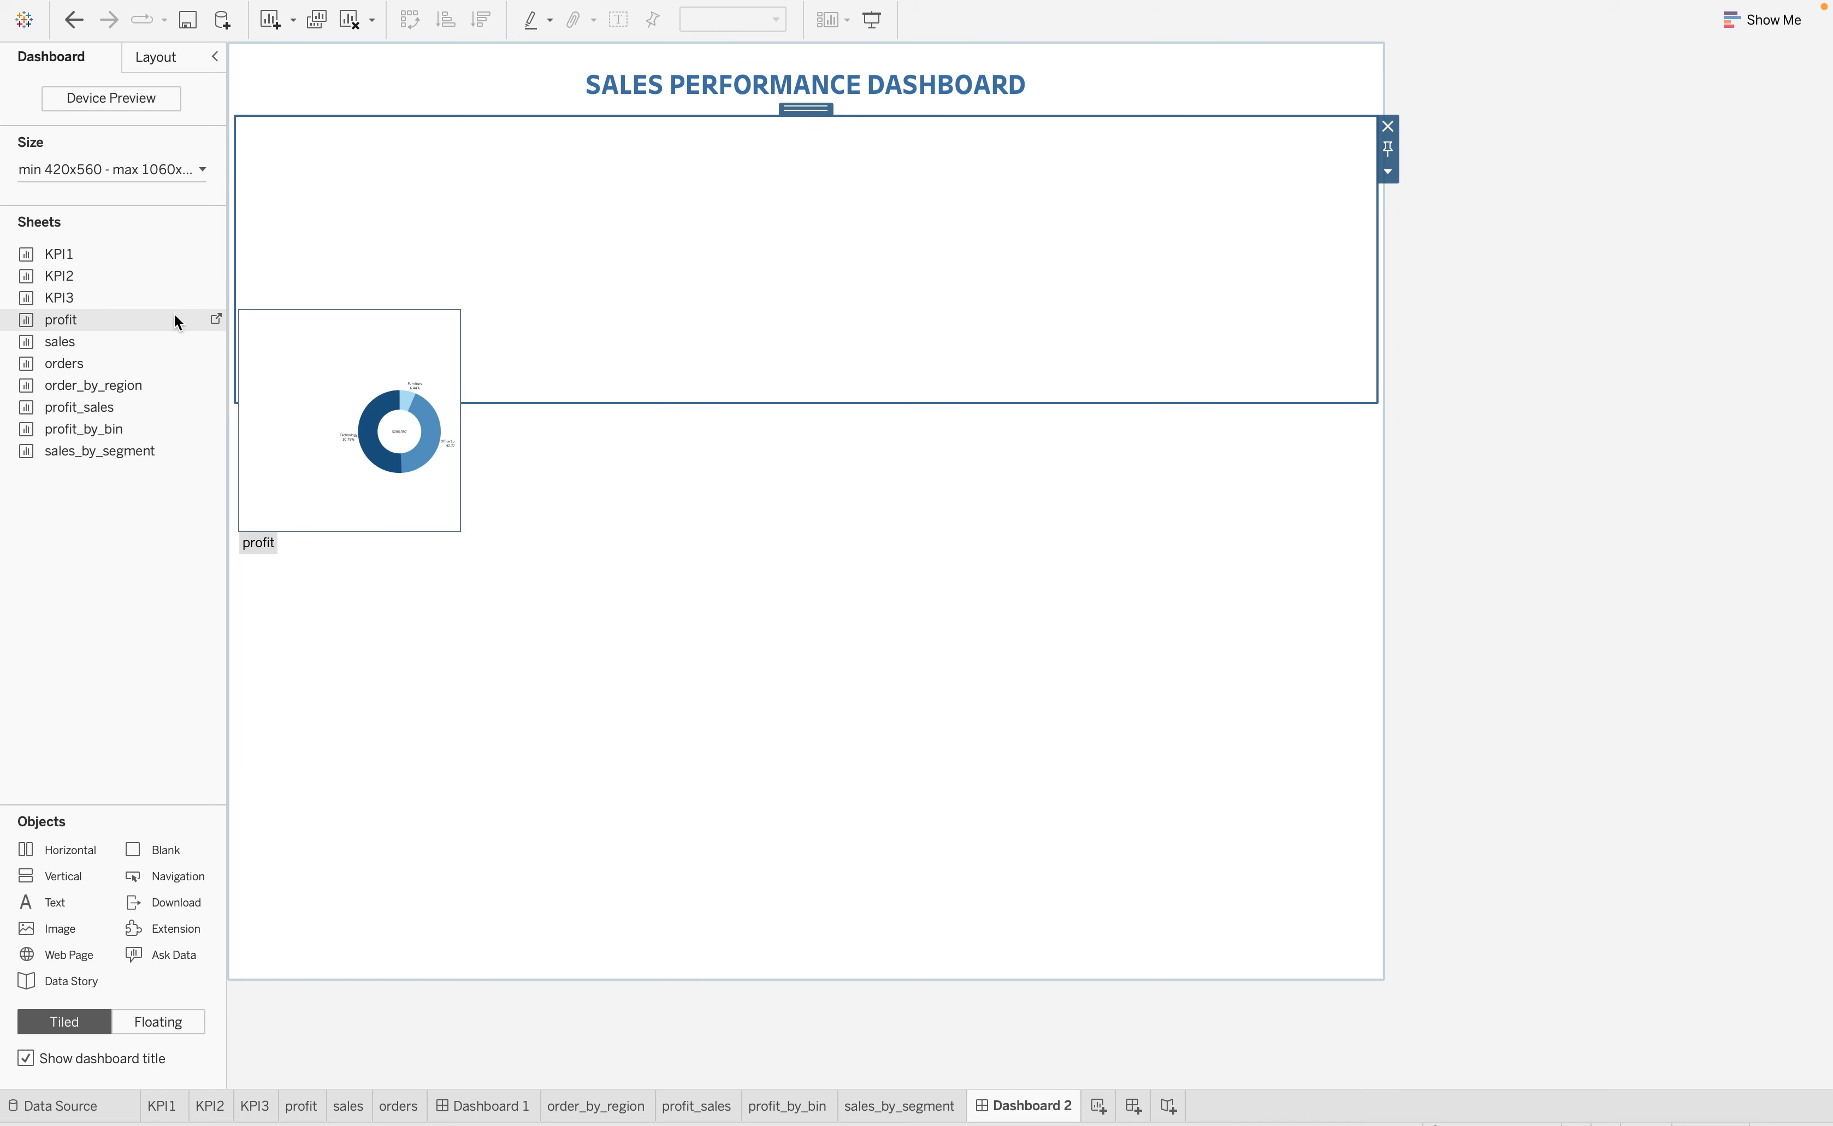
{"action": "left_click_drag", "start_coordinate": [58, 331], "coordinate": [406, 255]}
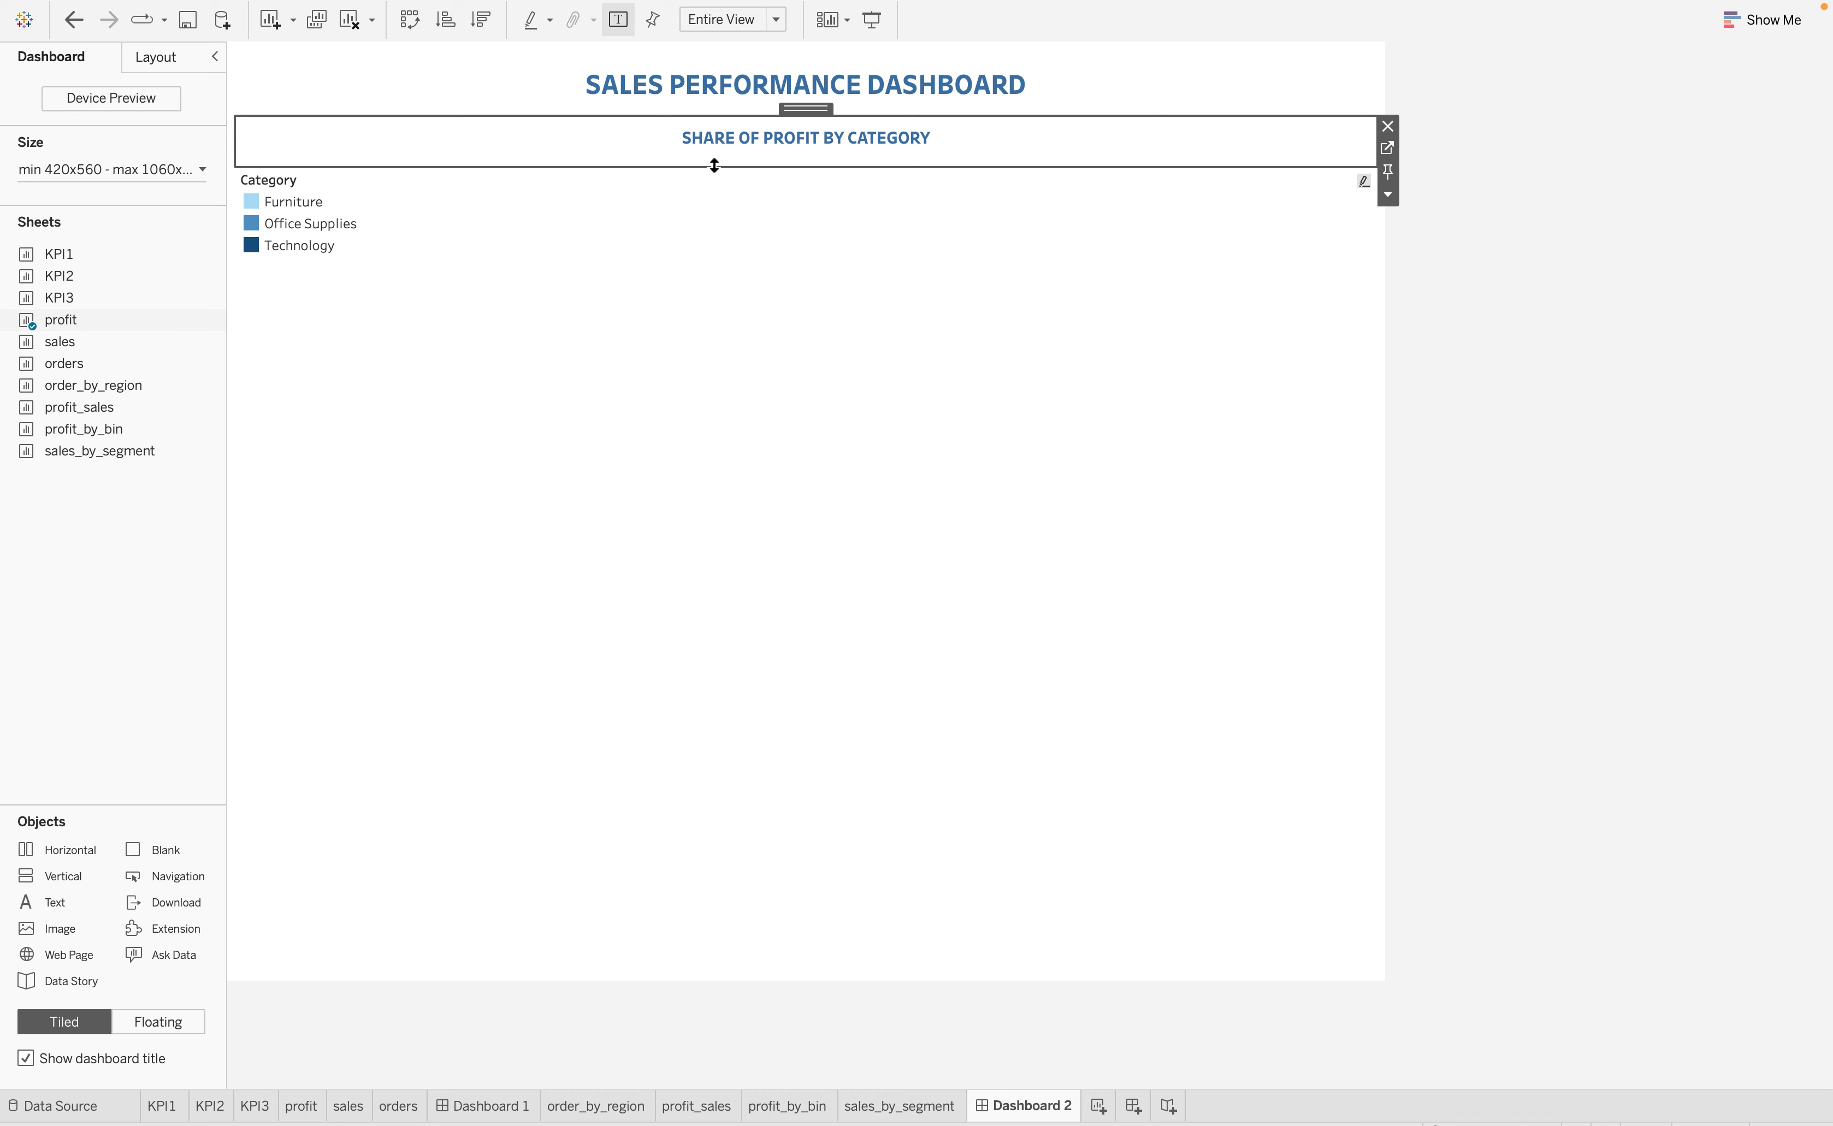
{"action": "left_click_drag", "start_coordinate": [714, 165], "coordinate": [581, 334]}
Make the Category legend beneath the donut chart floating and remove it from the dashboard
{"action": "left_click", "coordinate": [467, 376]}
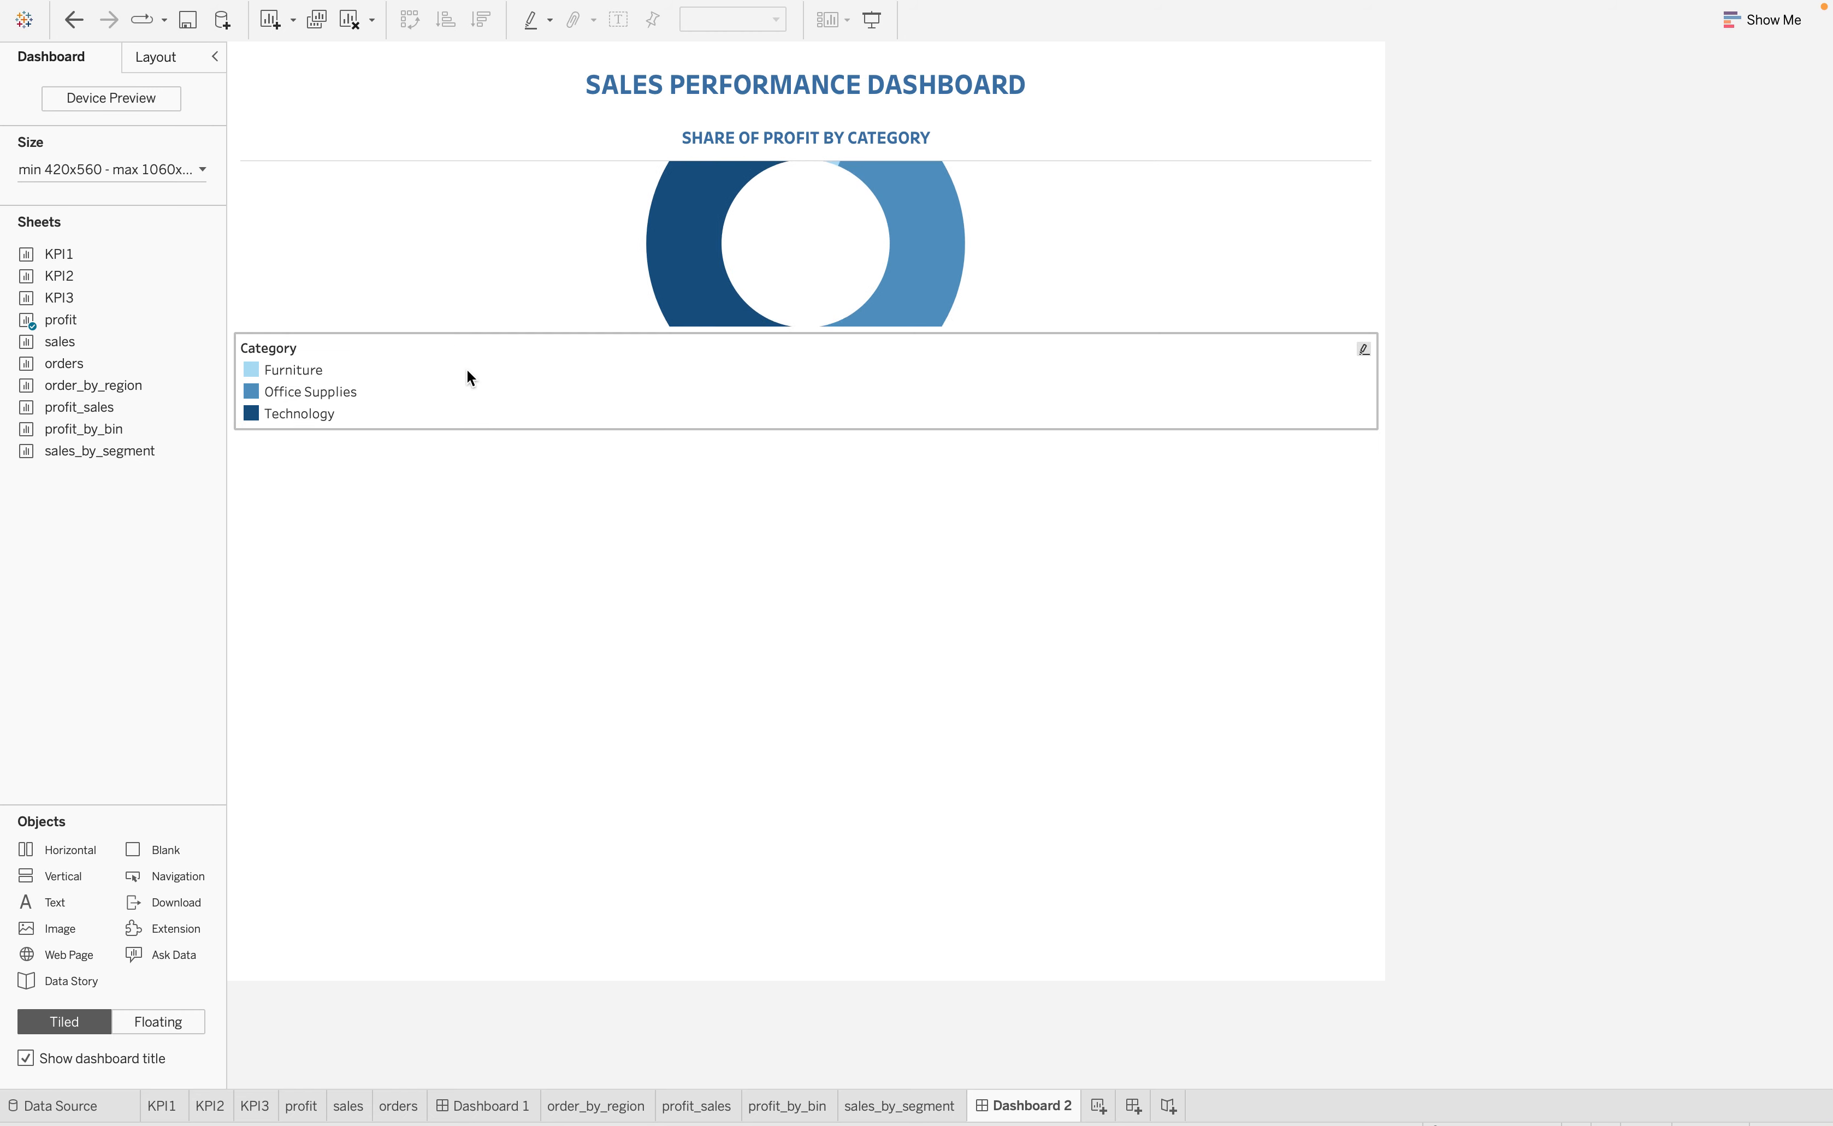
{"action": "left_click", "coordinate": [1387, 388]}
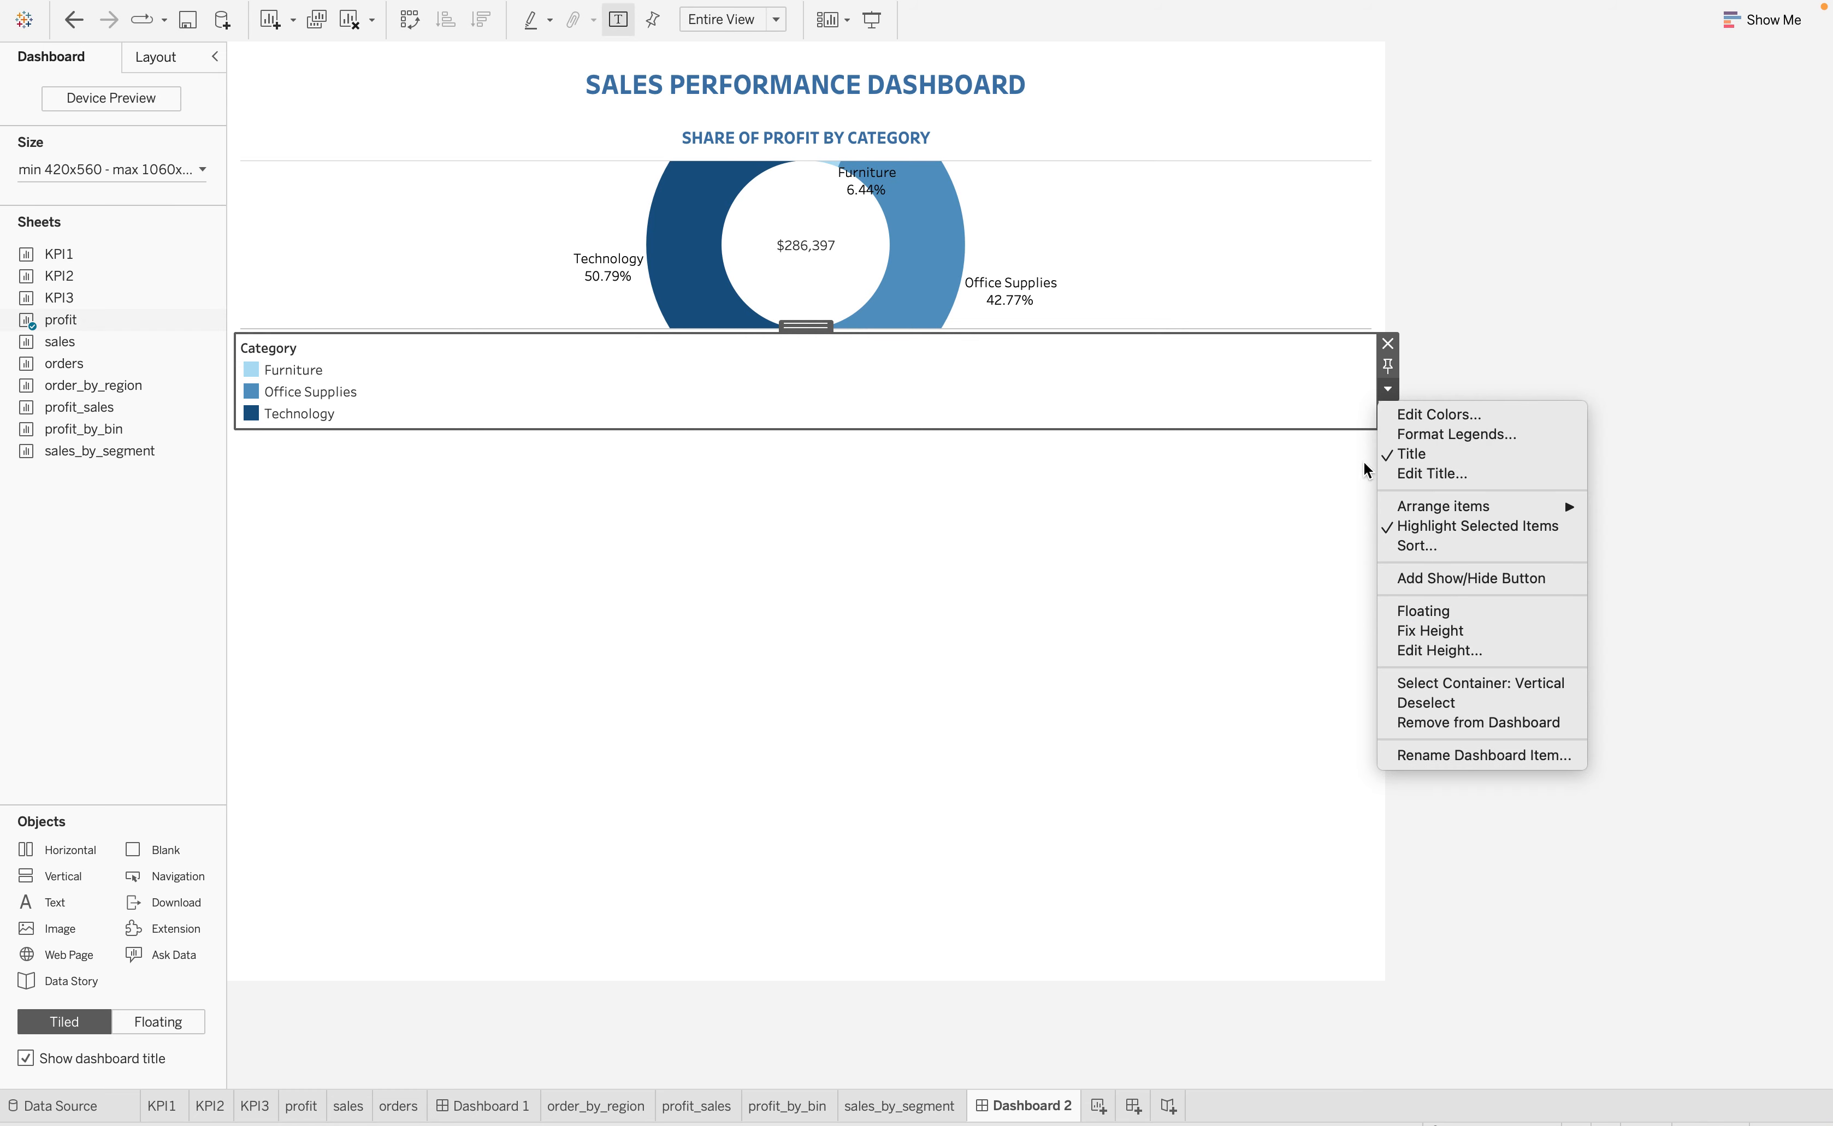
{"action": "left_click", "coordinate": [1389, 346]}
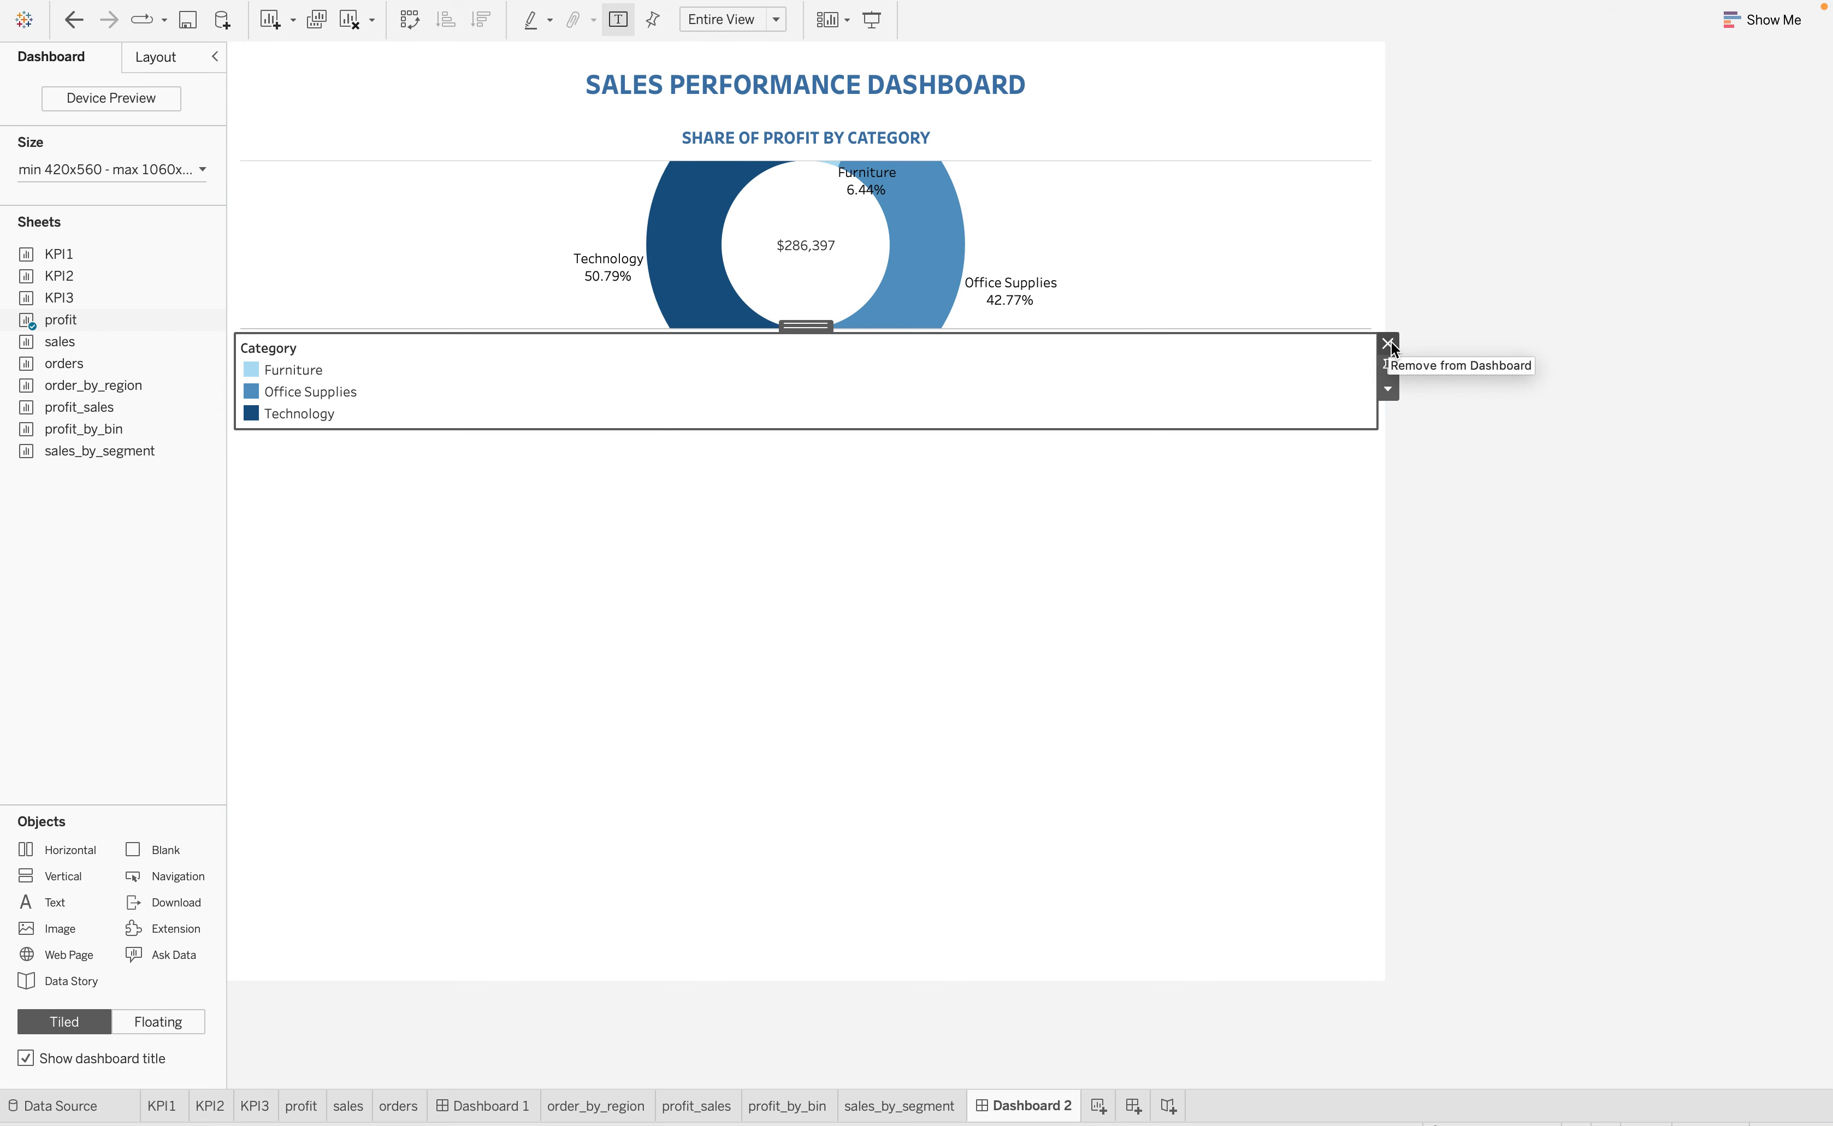
{"action": "left_click", "coordinate": [1389, 391]}
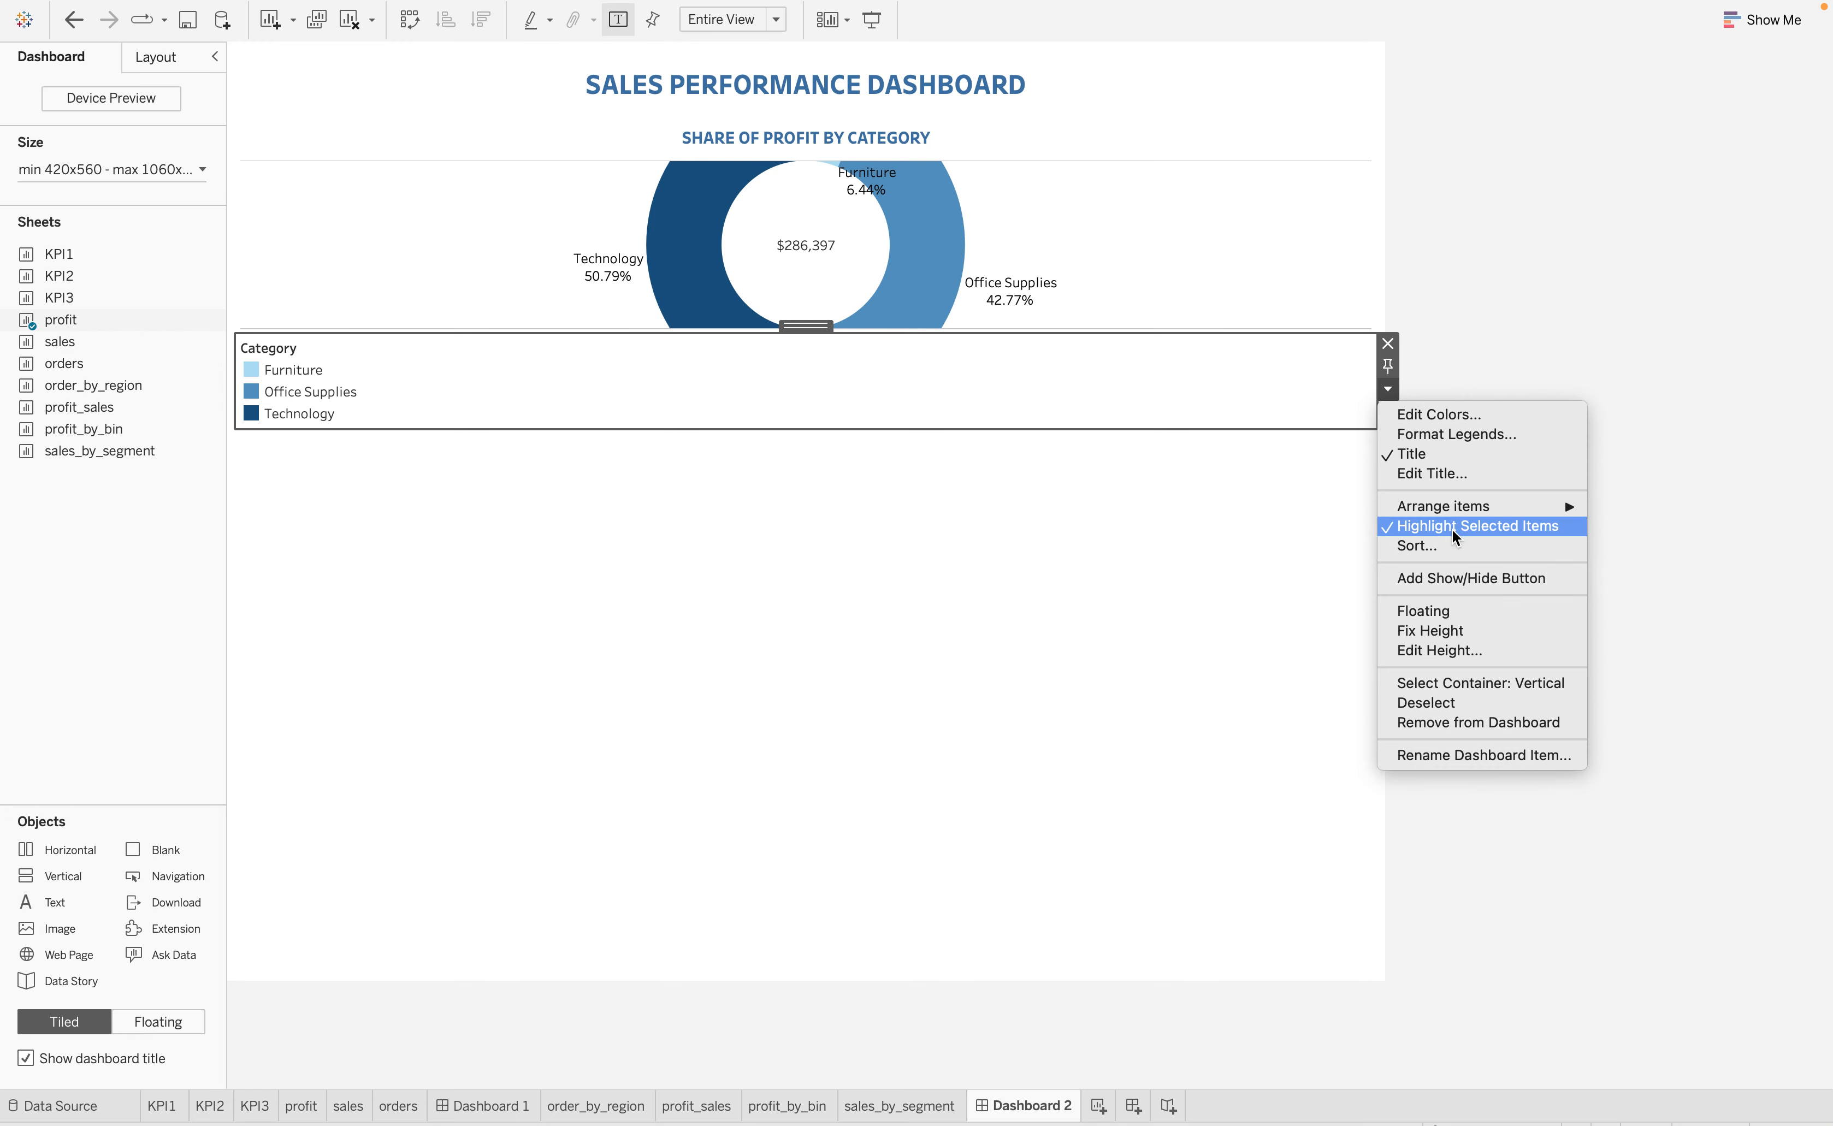
{"action": "left_click", "coordinate": [1448, 612]}
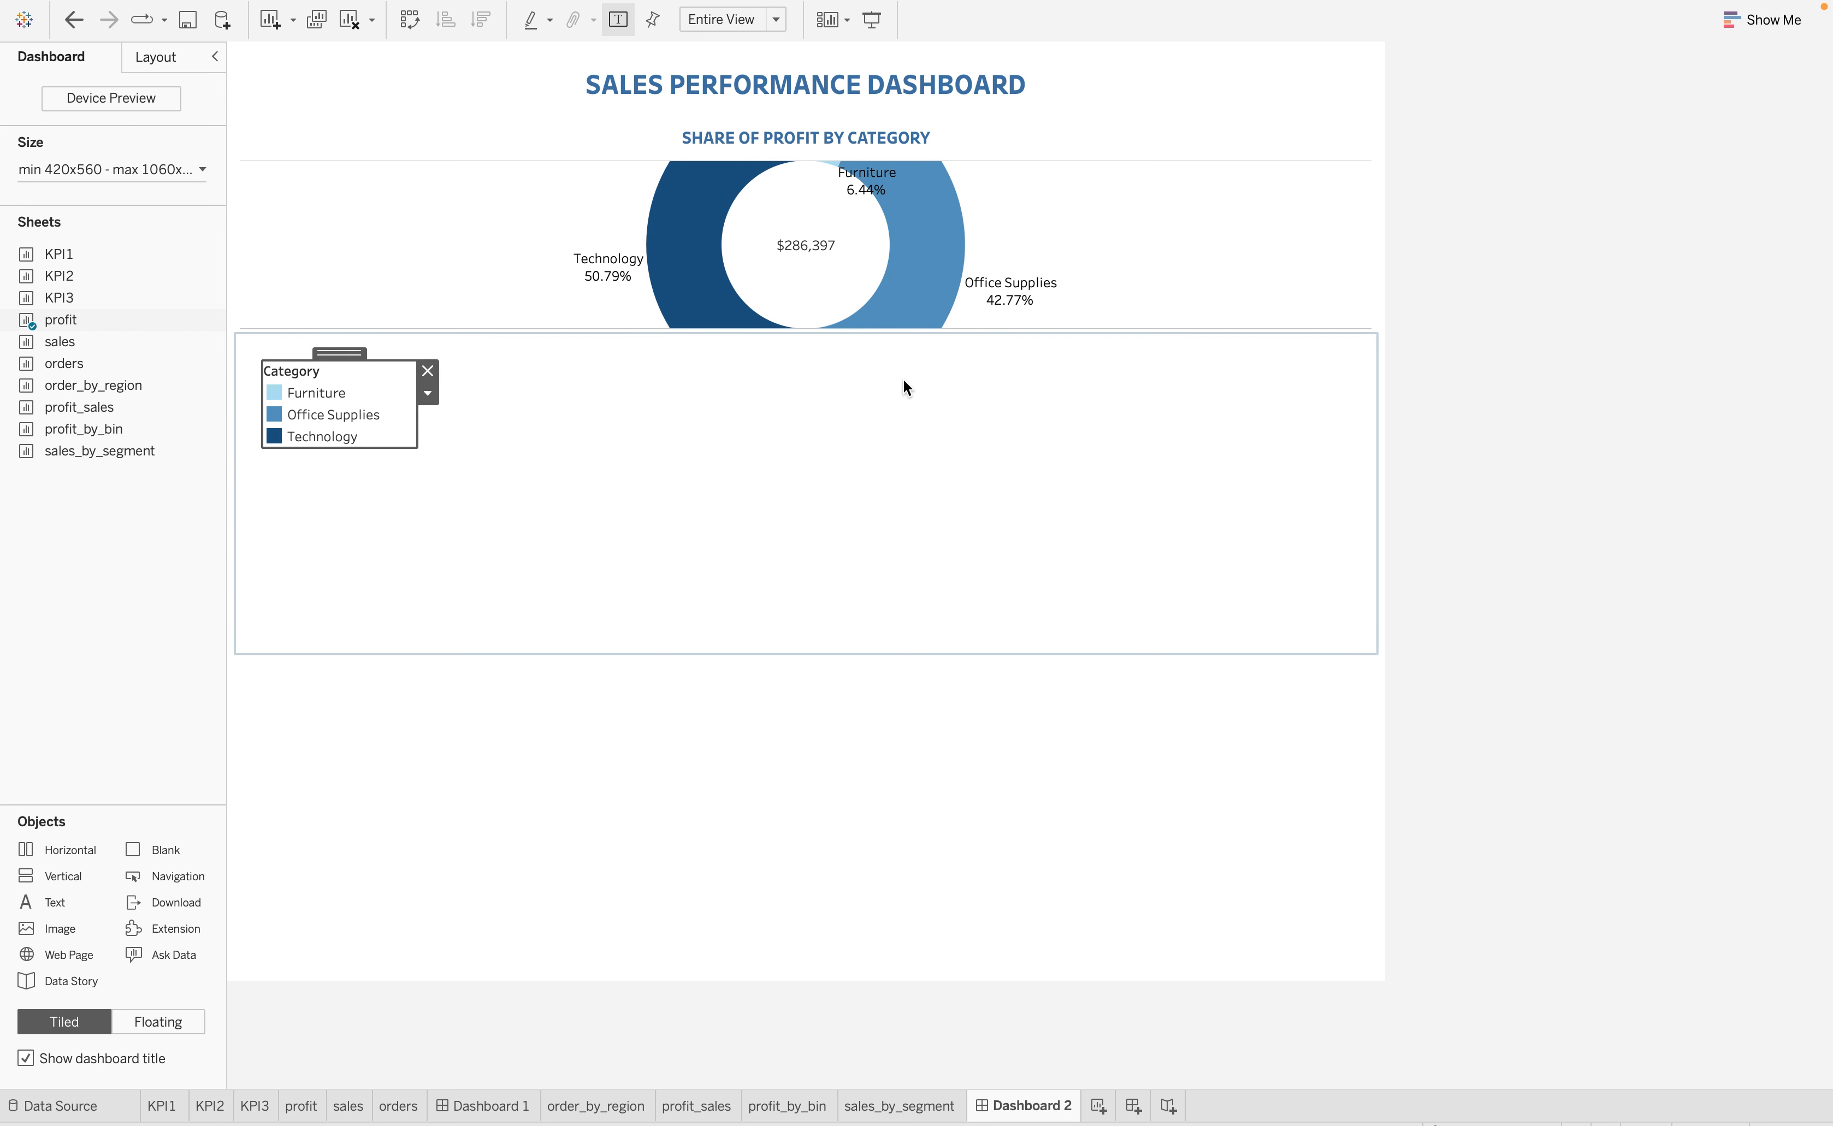
{"action": "left_click", "coordinate": [430, 373]}
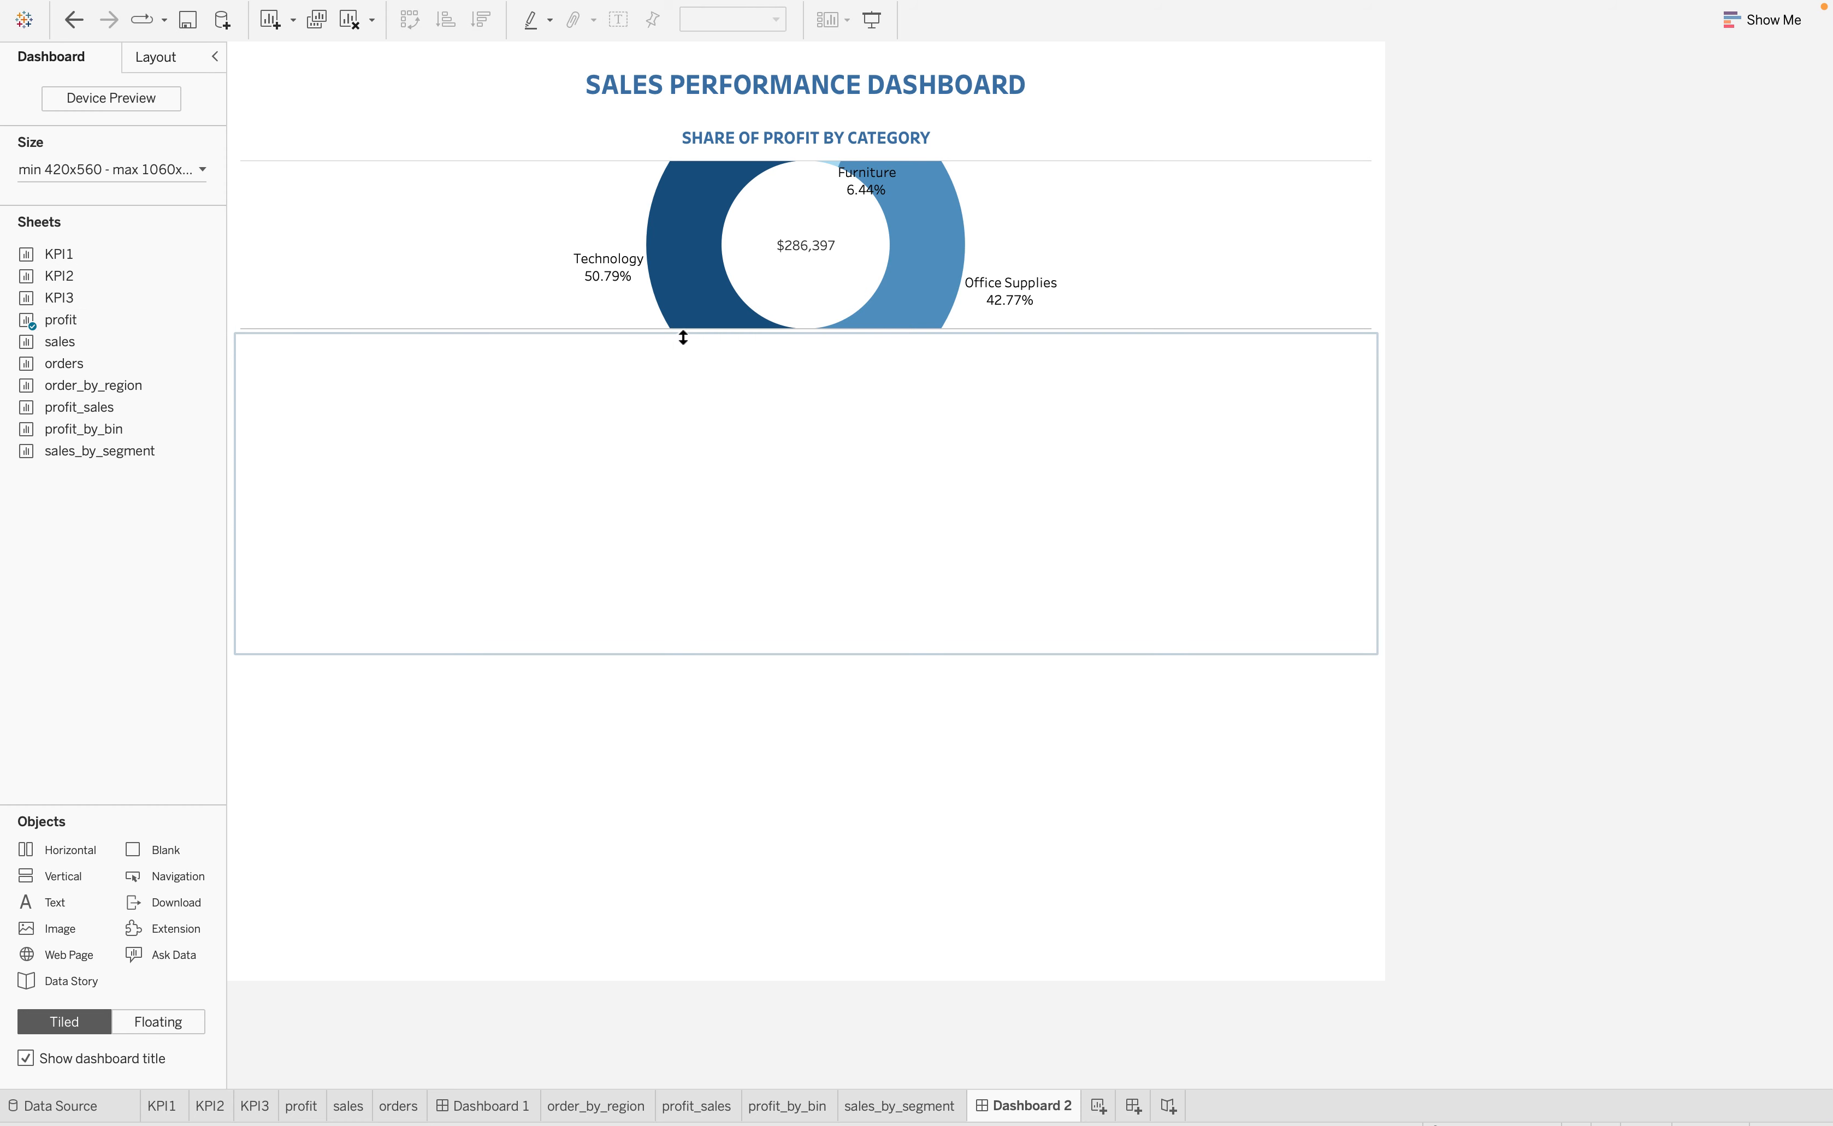
Place the sales sheet to the right of the profit donut chart in the top row
{"action": "mouse_move", "coordinate": [90, 362]}
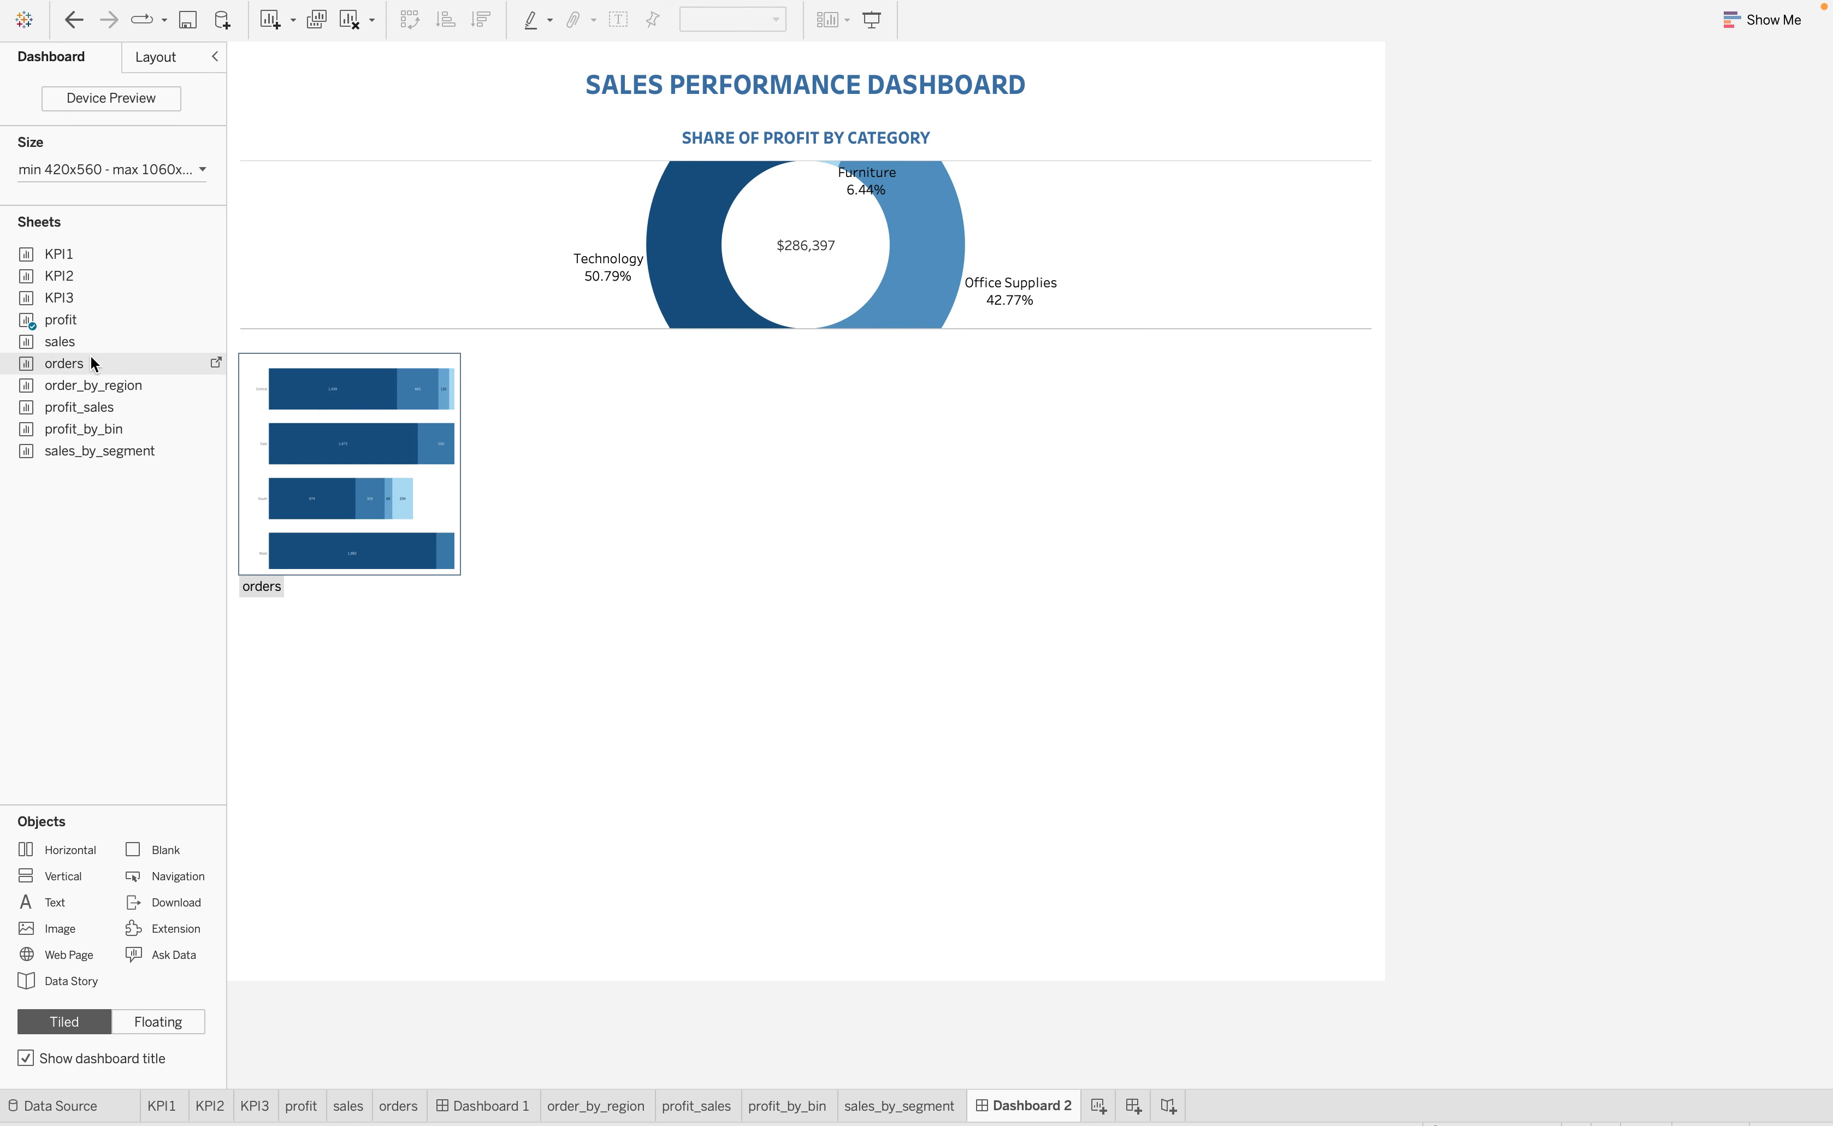
{"action": "left_click_drag", "start_coordinate": [57, 341], "coordinate": [1119, 213]}
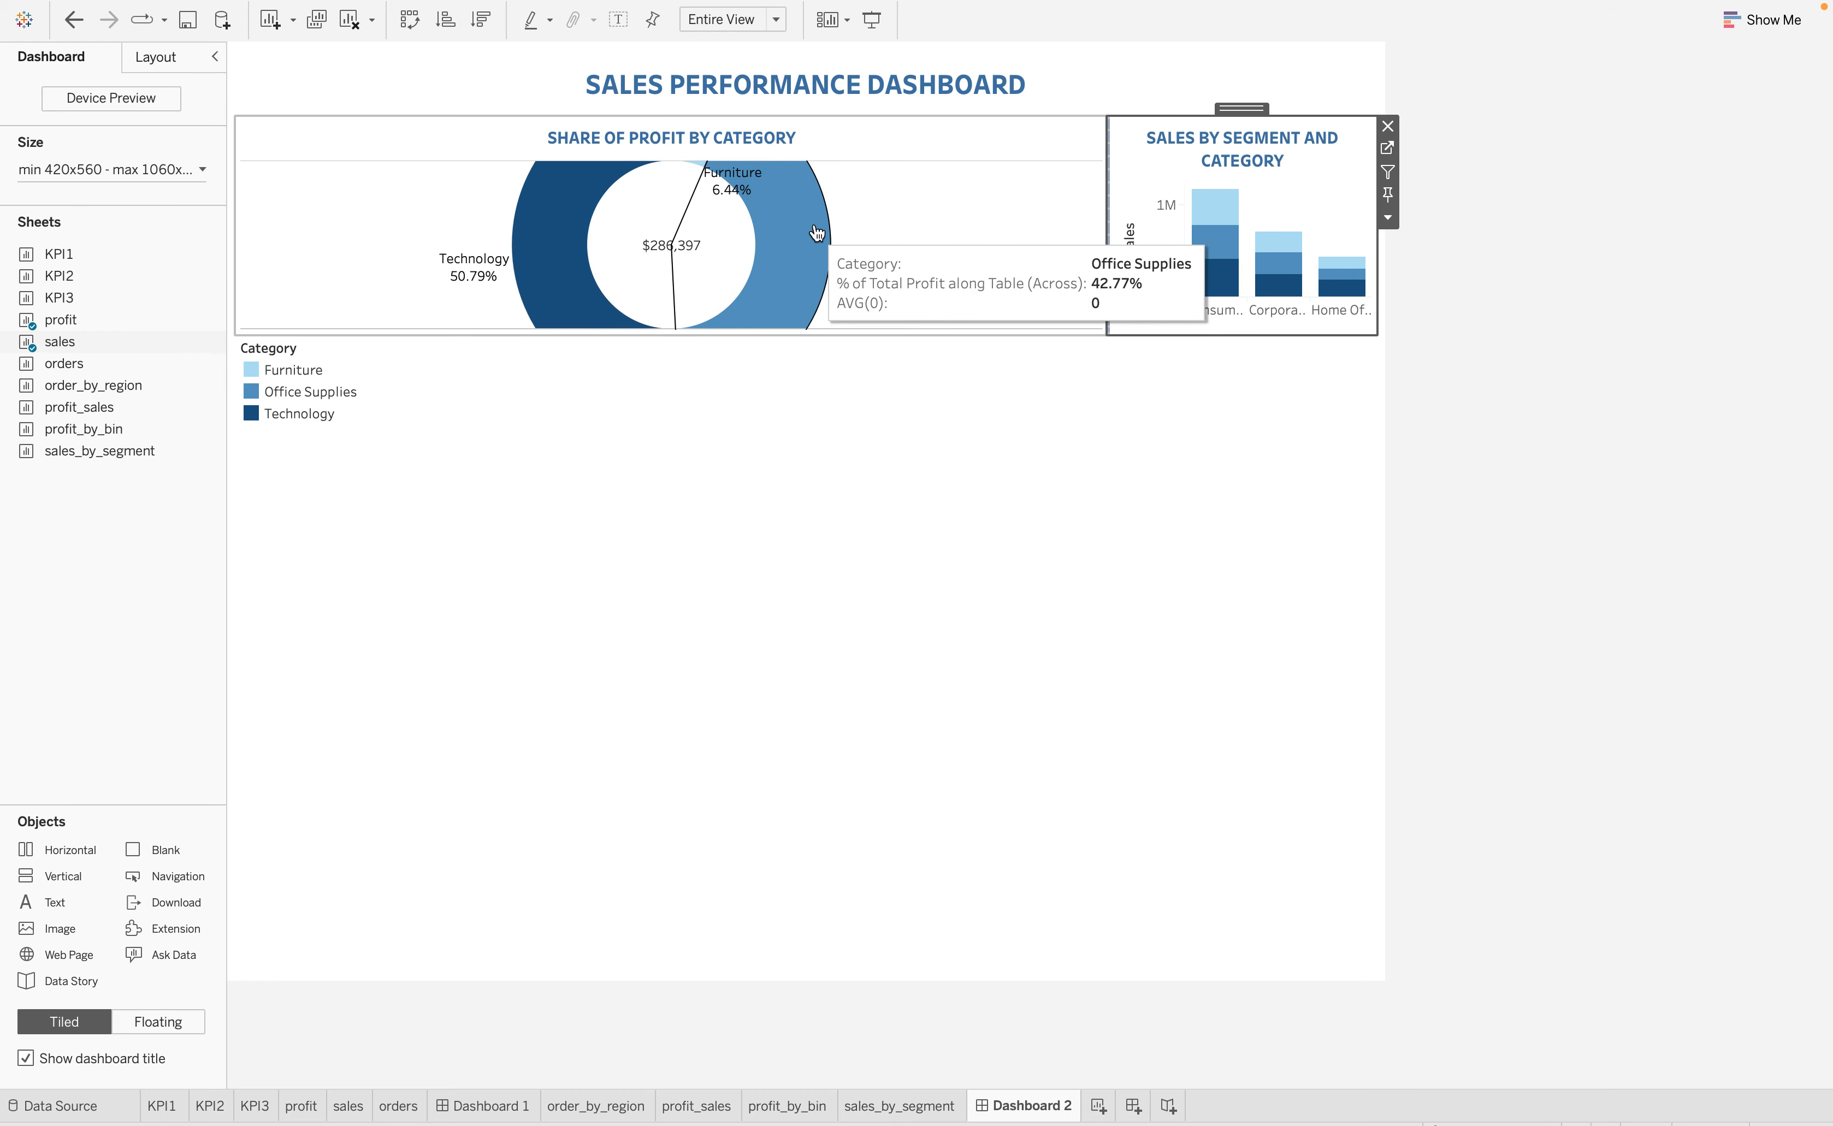
{"action": "left_click", "coordinate": [889, 196]}
{"action": "left_click", "coordinate": [1140, 172]}
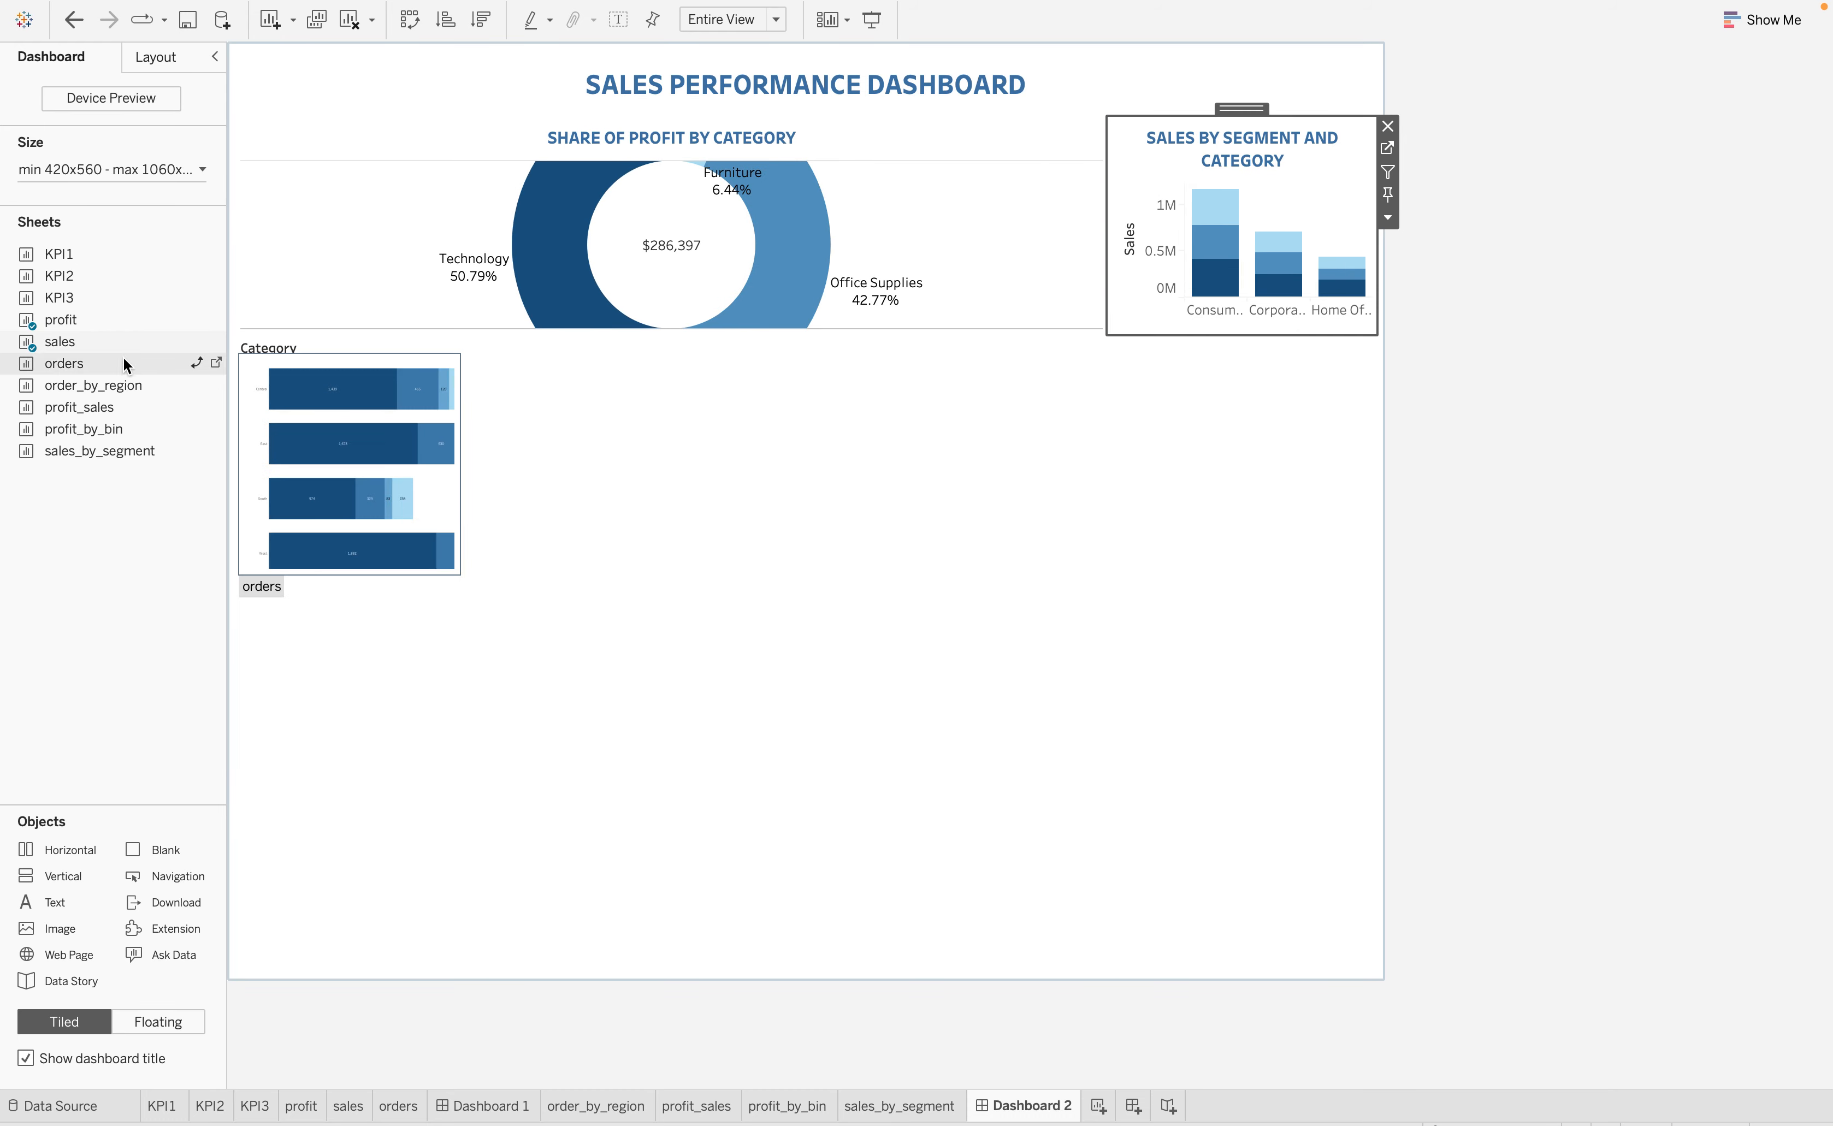
Make the Category legend floating and move it over the Sales by Segment and Category chart
{"action": "left_click", "coordinate": [532, 370]}
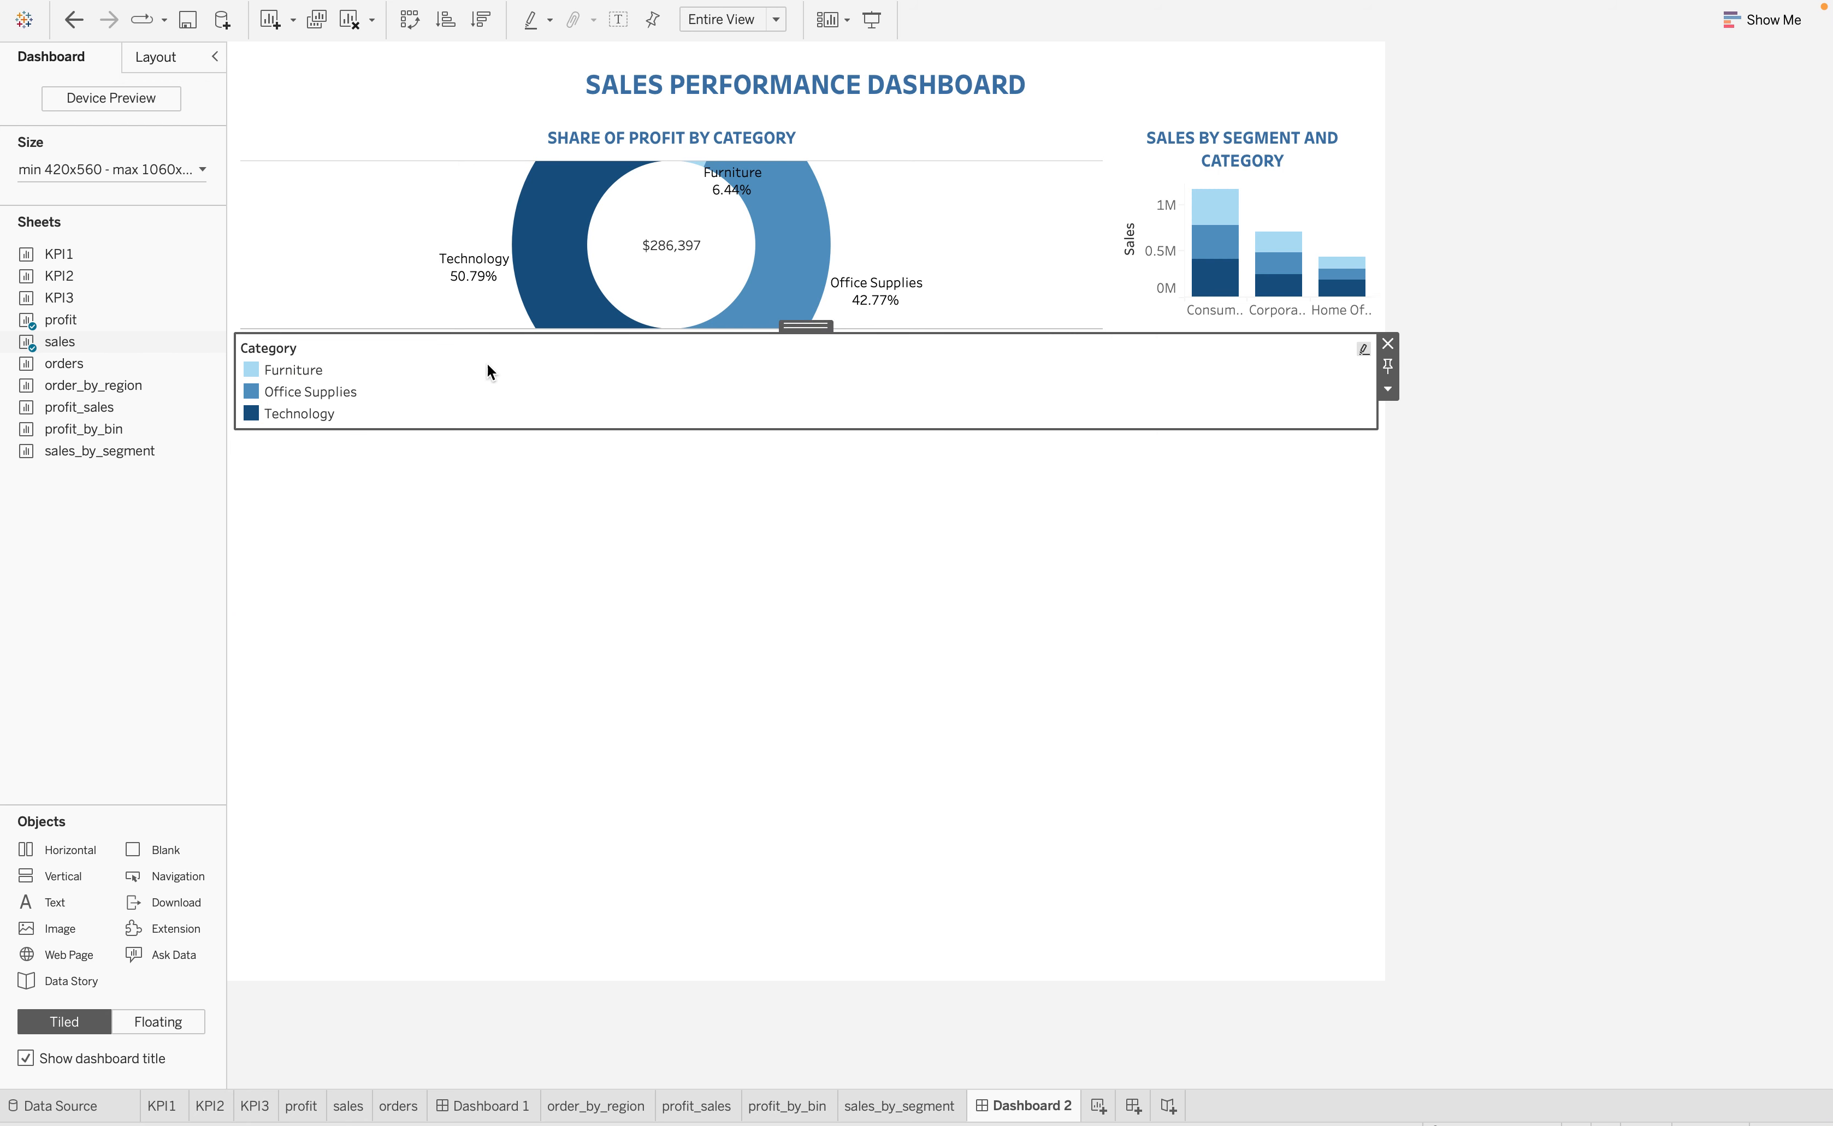
{"action": "left_click", "coordinate": [1387, 390]}
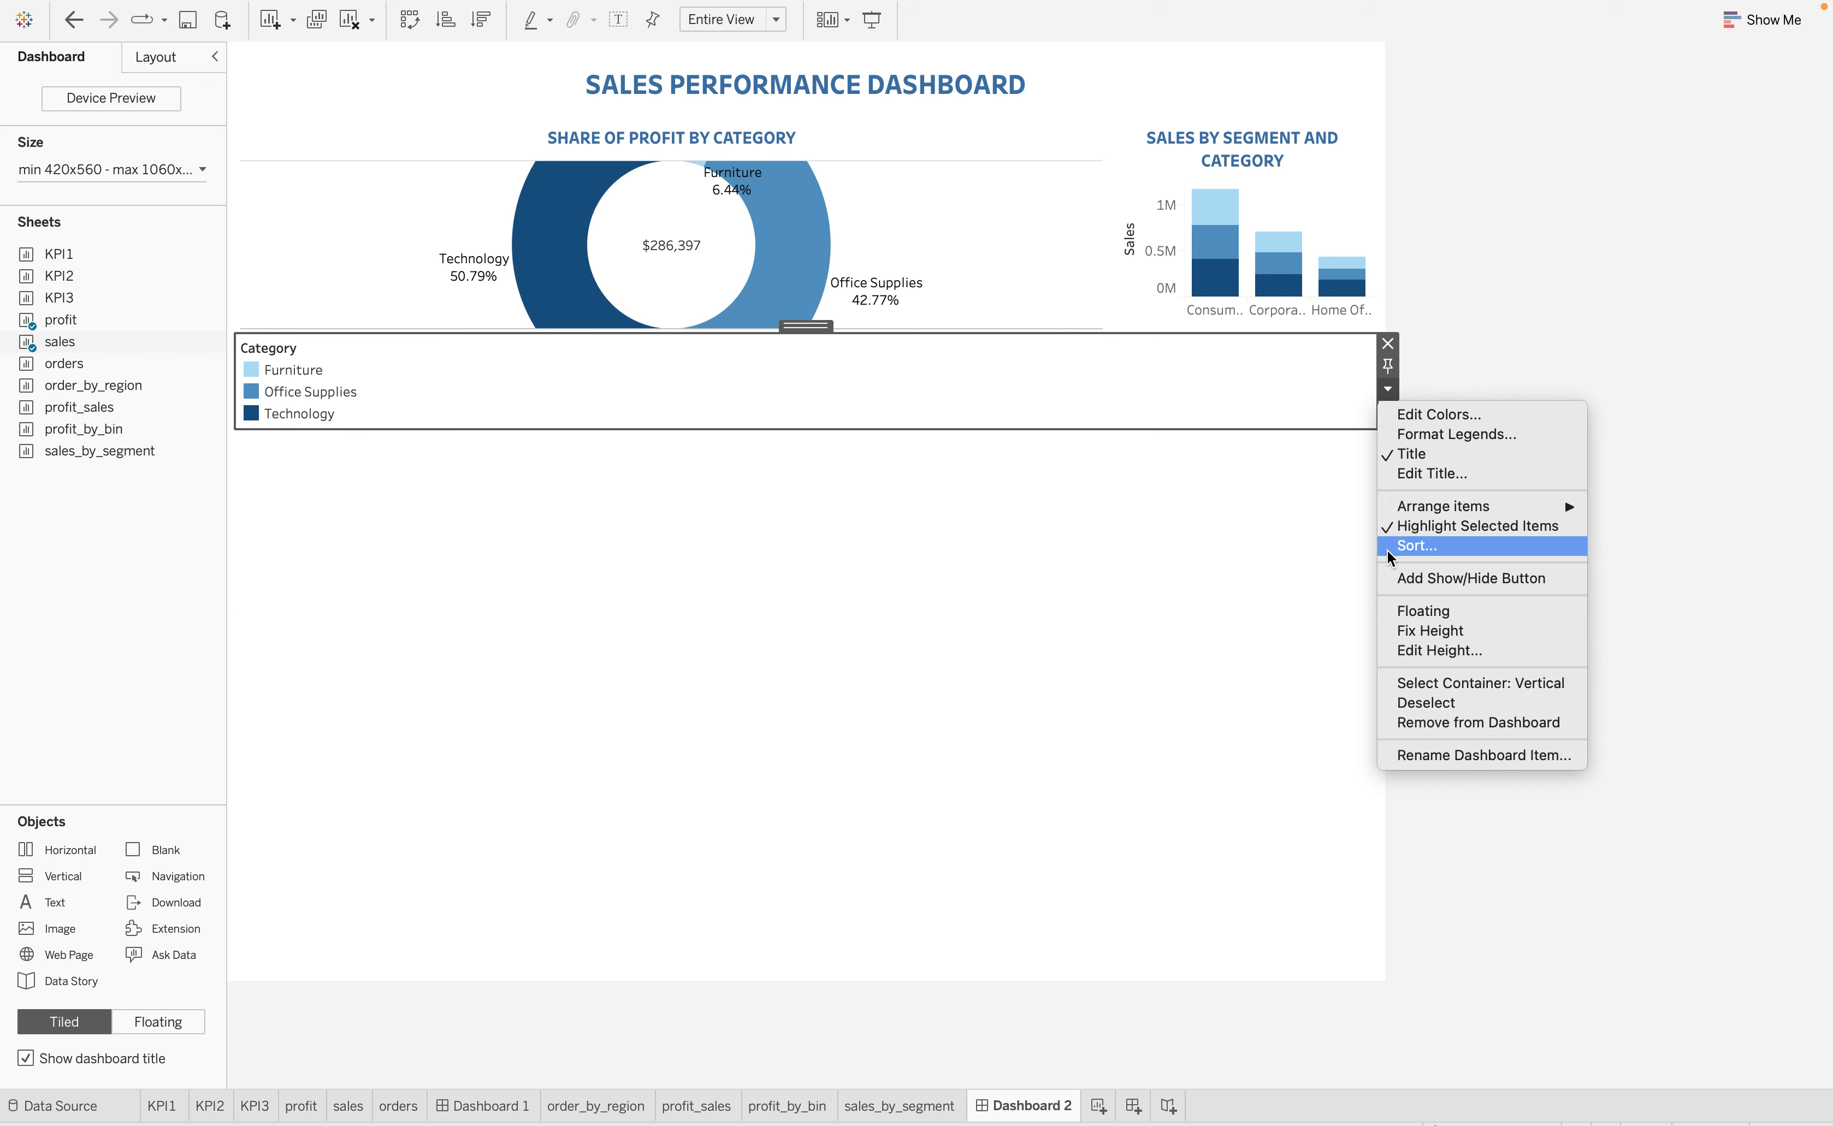
{"action": "left_click", "coordinate": [1420, 613]}
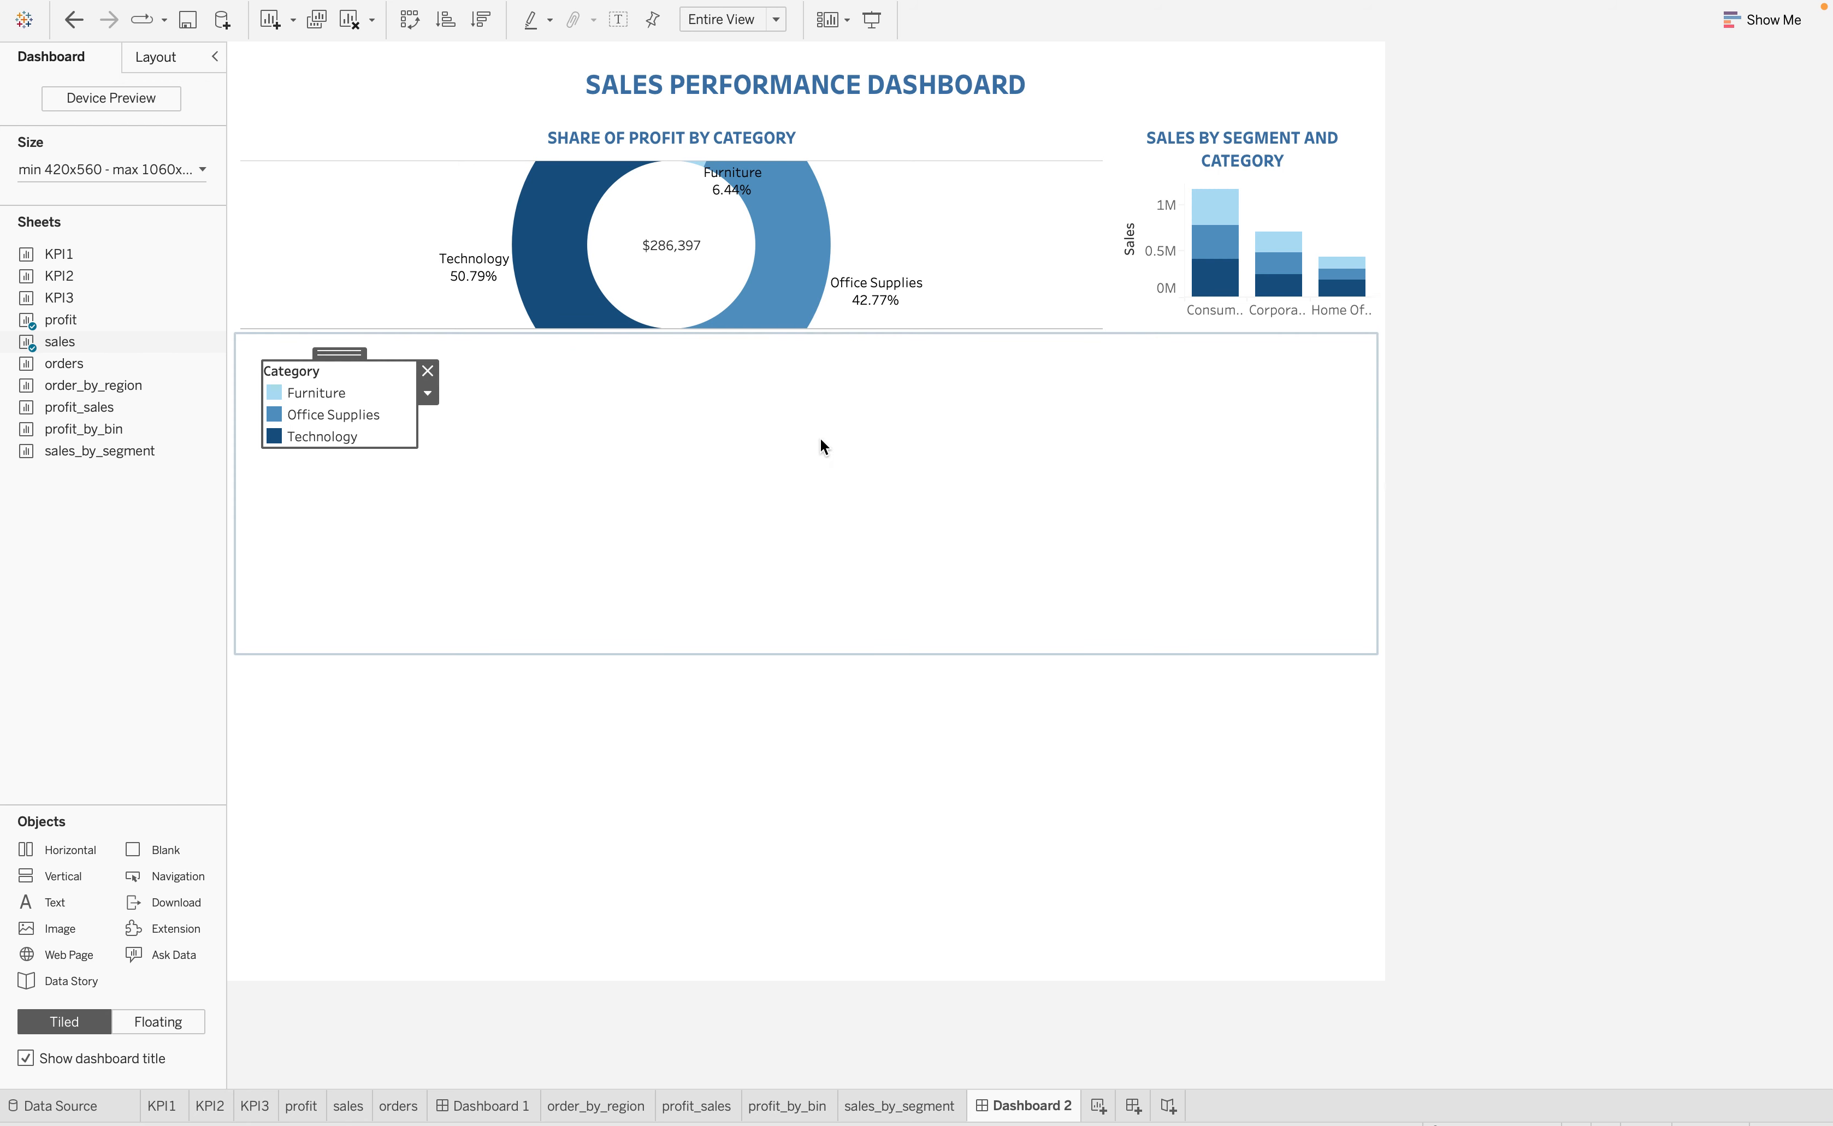
{"action": "left_click_drag", "start_coordinate": [345, 353], "coordinate": [1267, 158]}
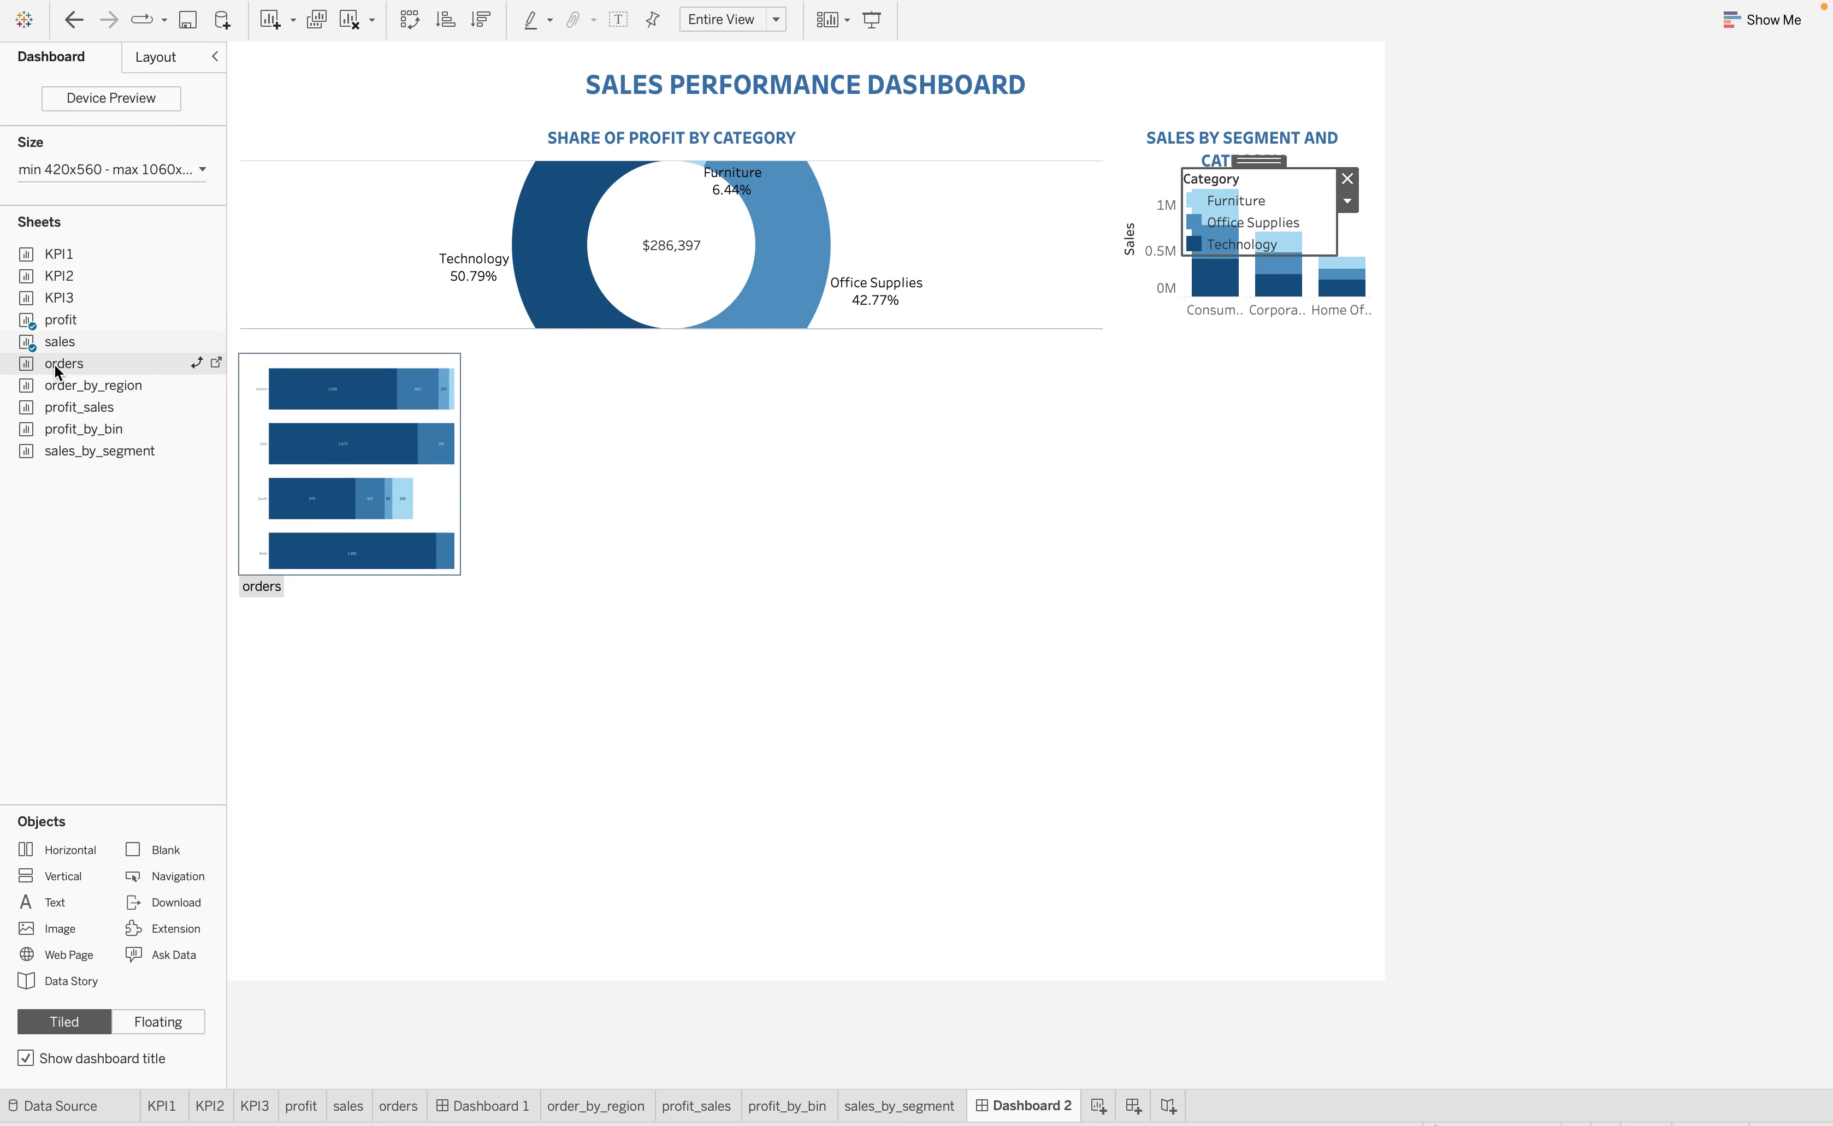
Insert the orders sheet between the profit and sales charts and widen the profit chart's area
{"action": "left_click_drag", "start_coordinate": [53, 364], "coordinate": [1264, 248]}
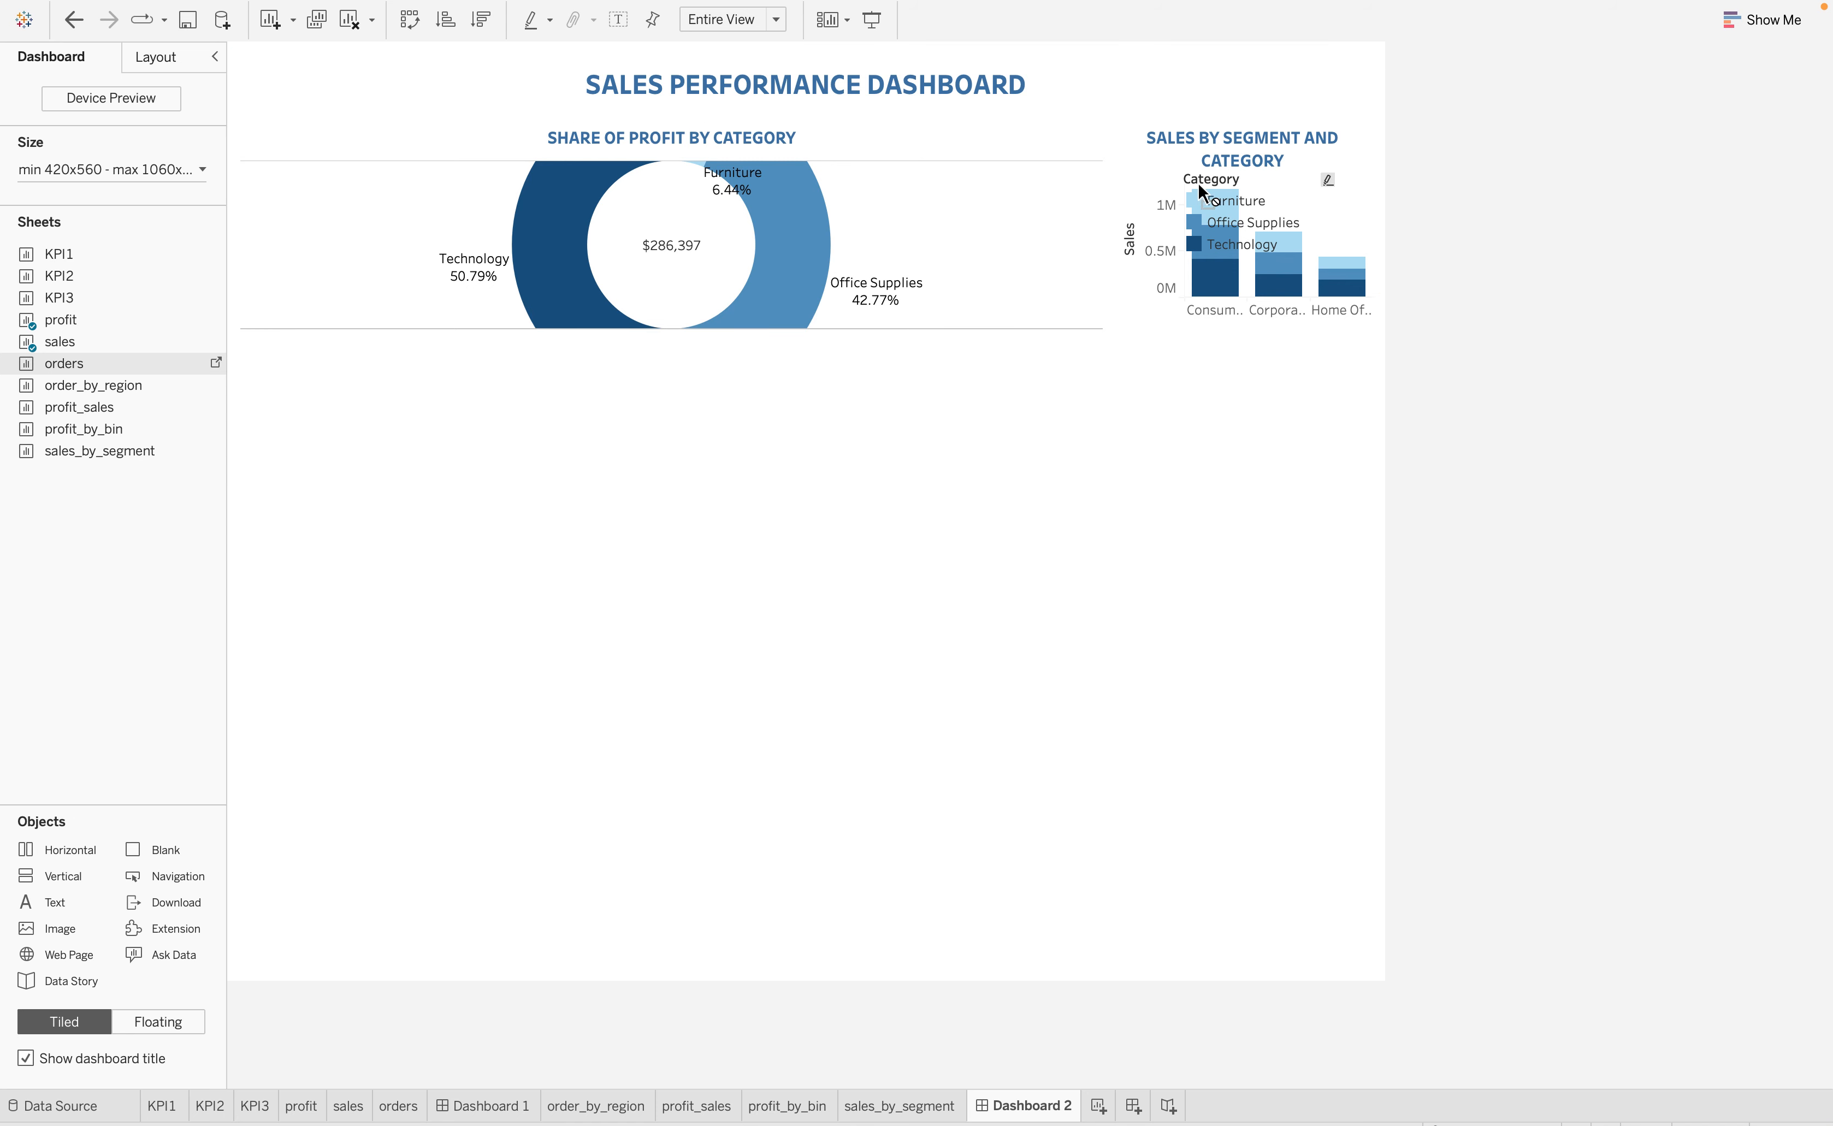
{"action": "left_click_drag", "start_coordinate": [1200, 189], "coordinate": [1143, 225]}
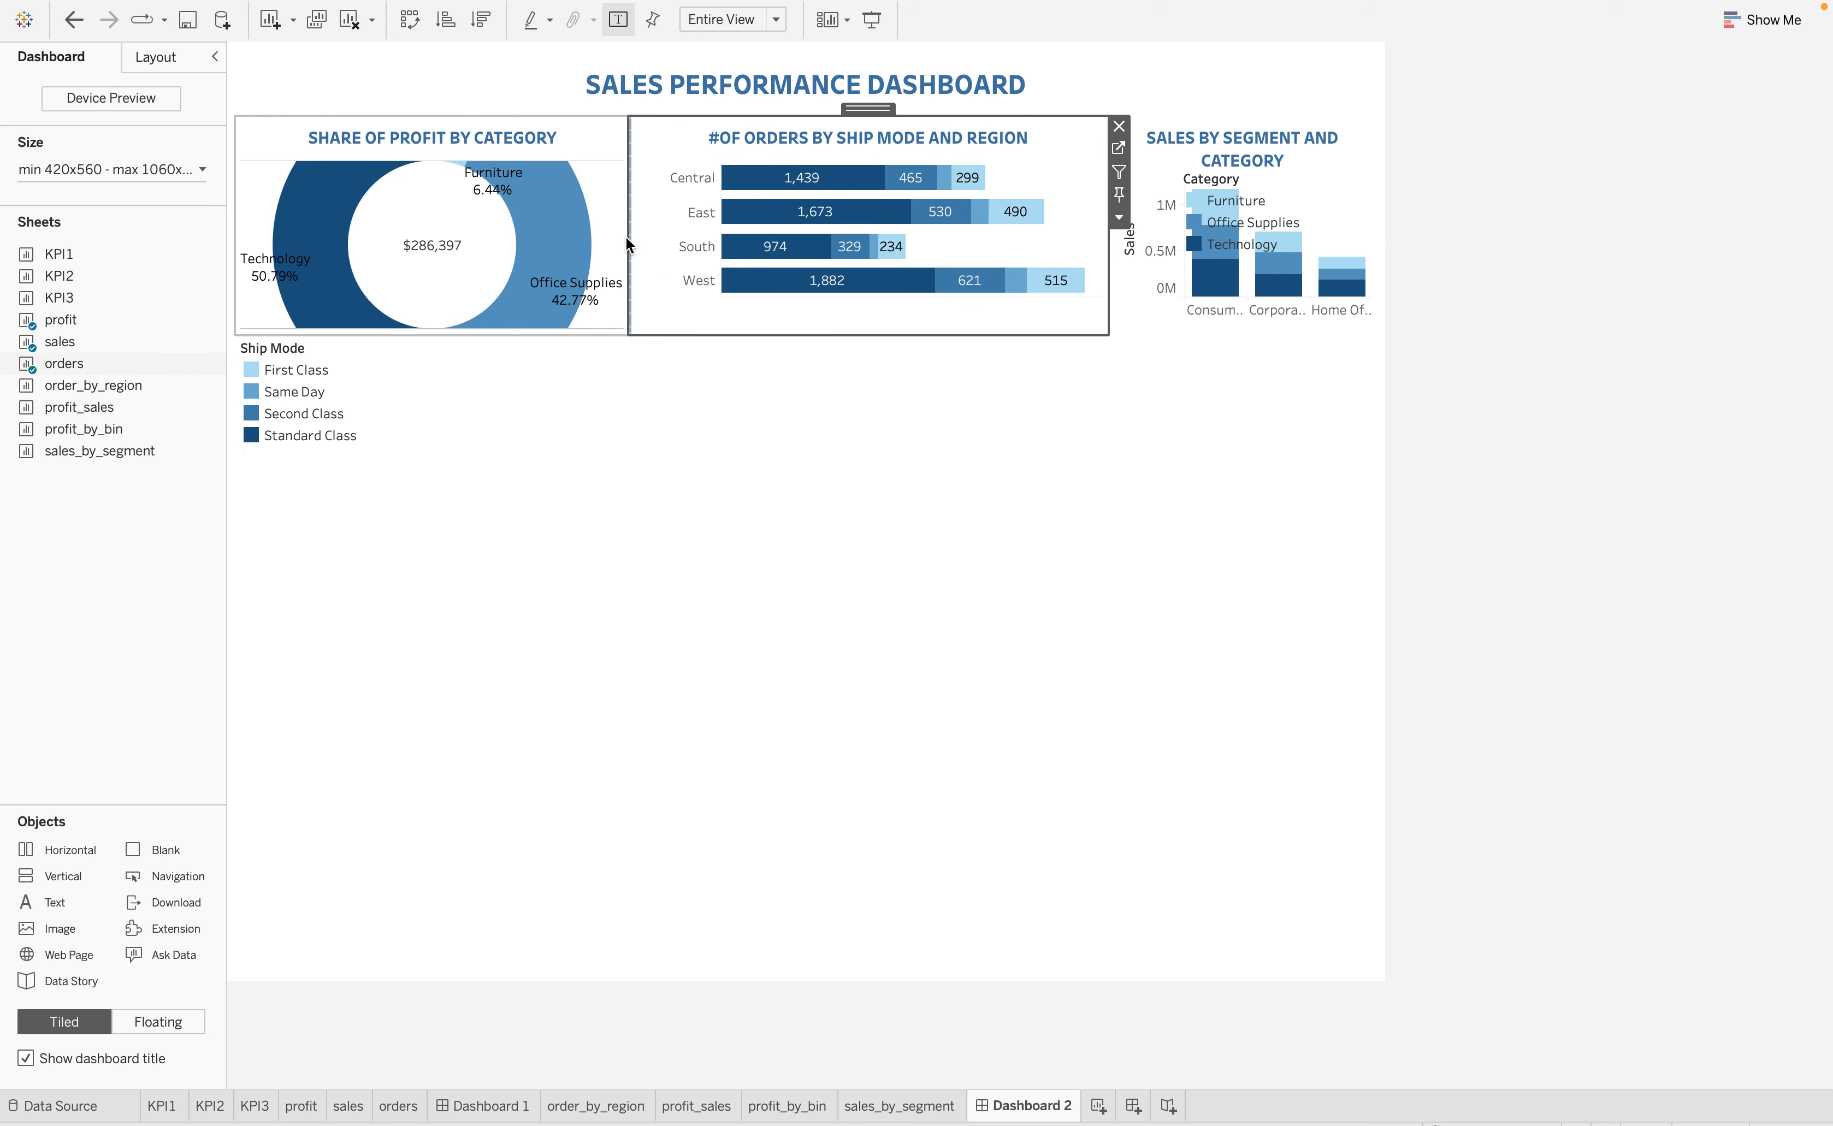
{"action": "left_click_drag", "start_coordinate": [626, 226], "coordinate": [712, 227]}
Float the Ship Mode legend over the orders chart and increase the height of the top chart row
{"action": "left_click", "coordinate": [309, 391]}
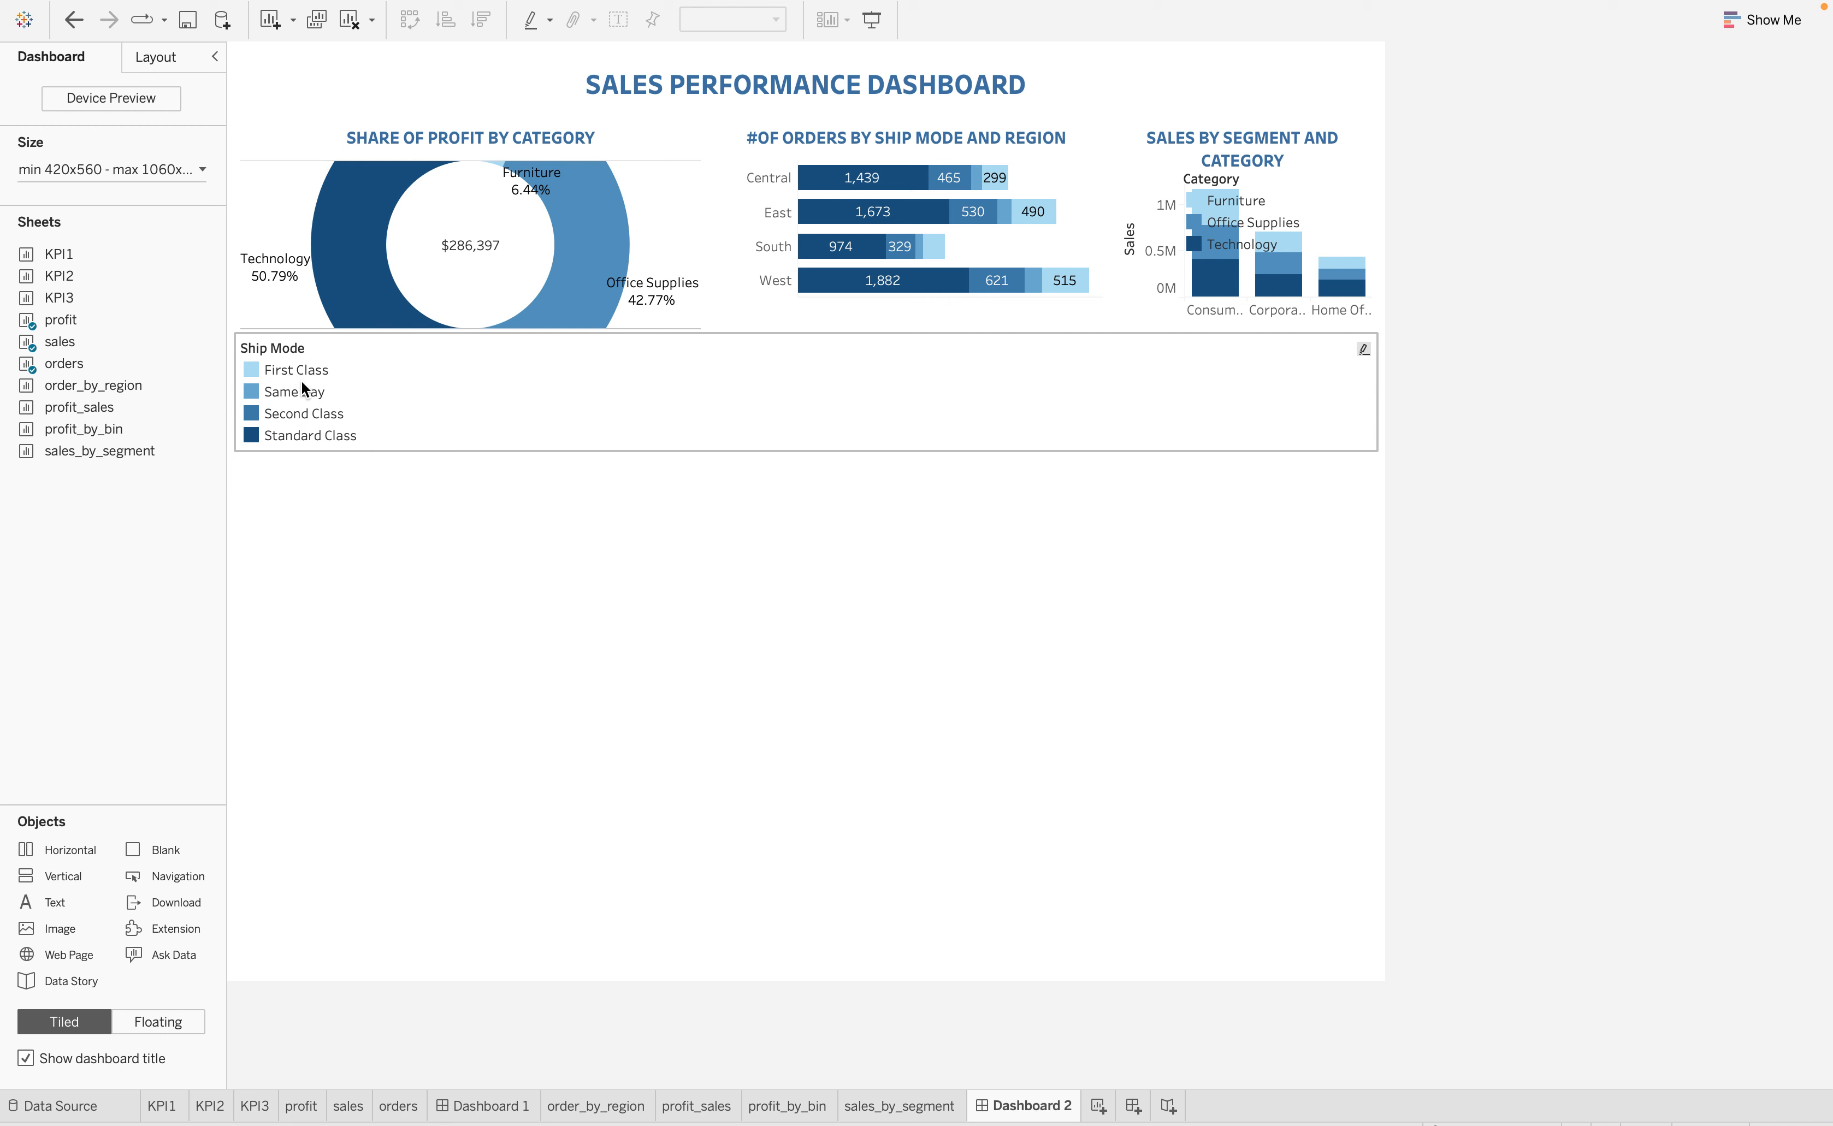
{"action": "left_click", "coordinate": [1204, 405]}
{"action": "left_click", "coordinate": [1388, 390]}
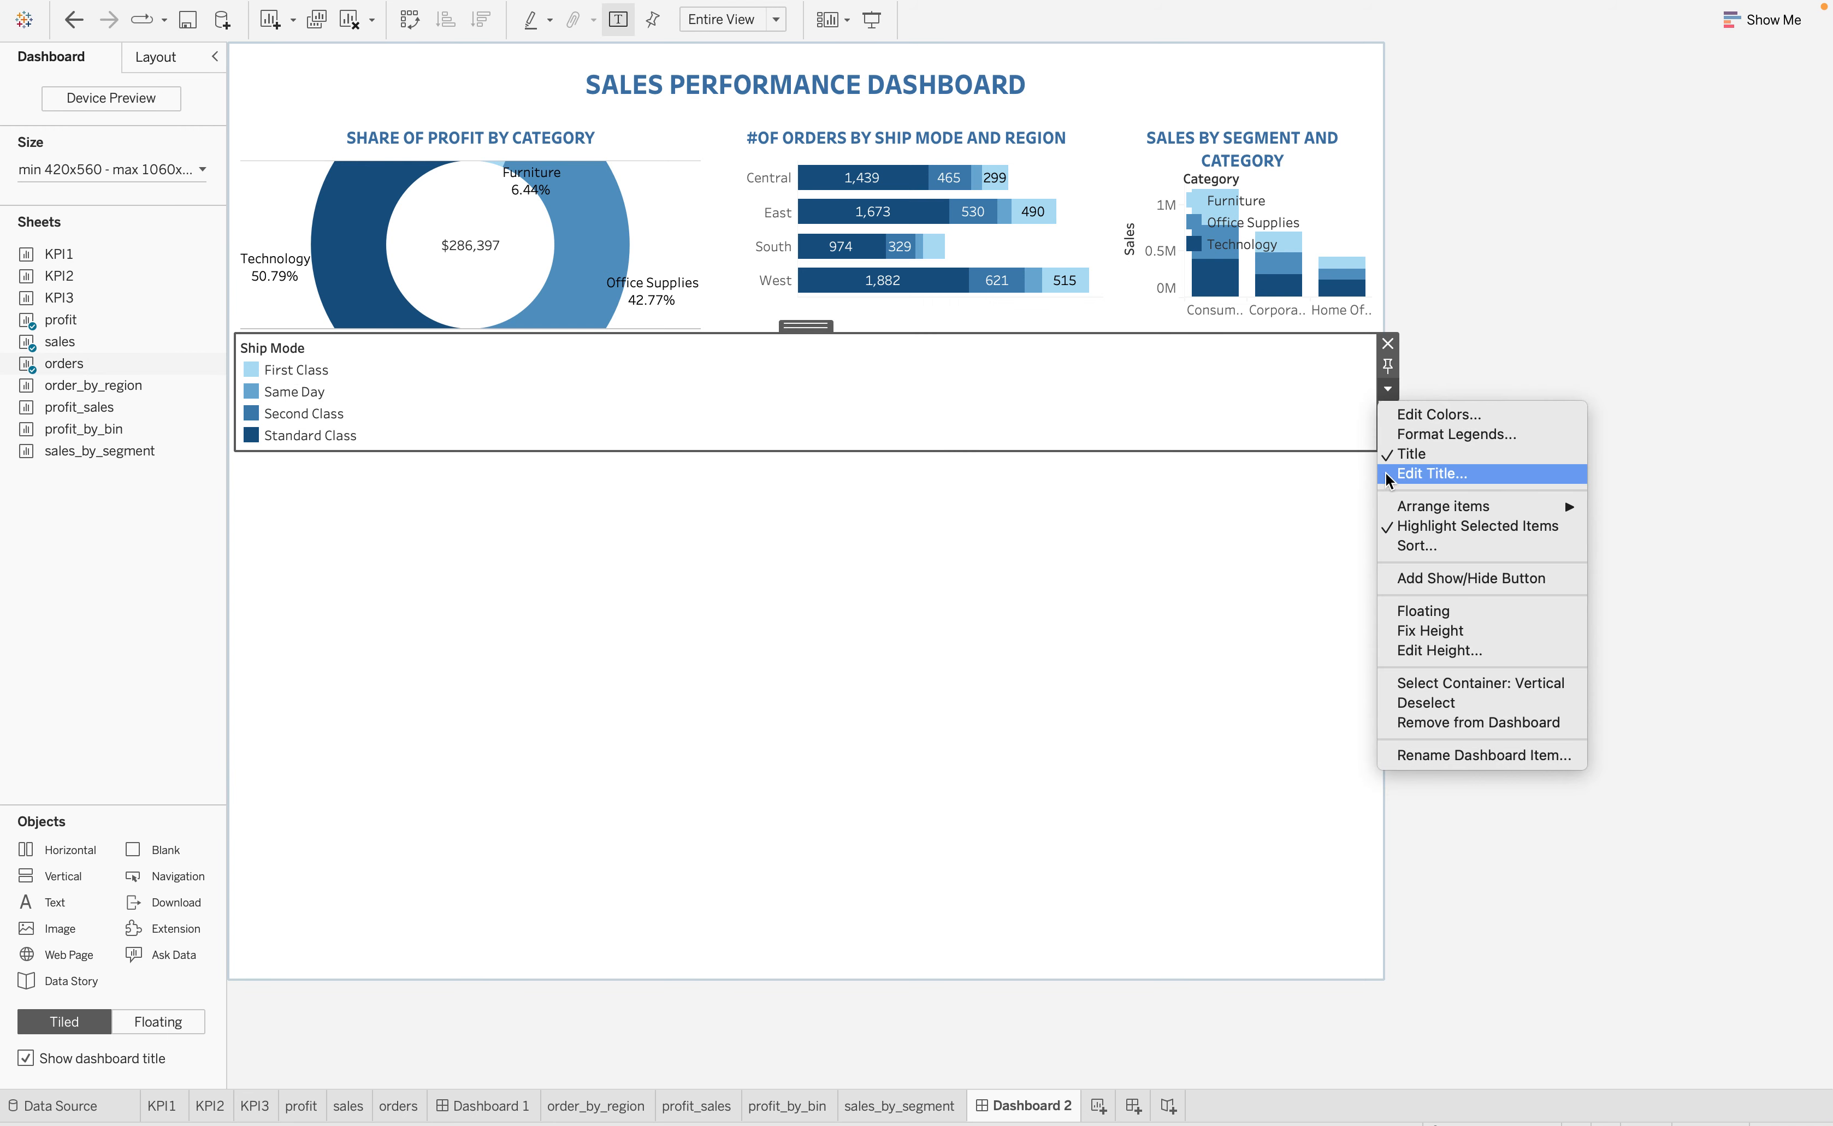
{"action": "left_click", "coordinate": [1432, 611]}
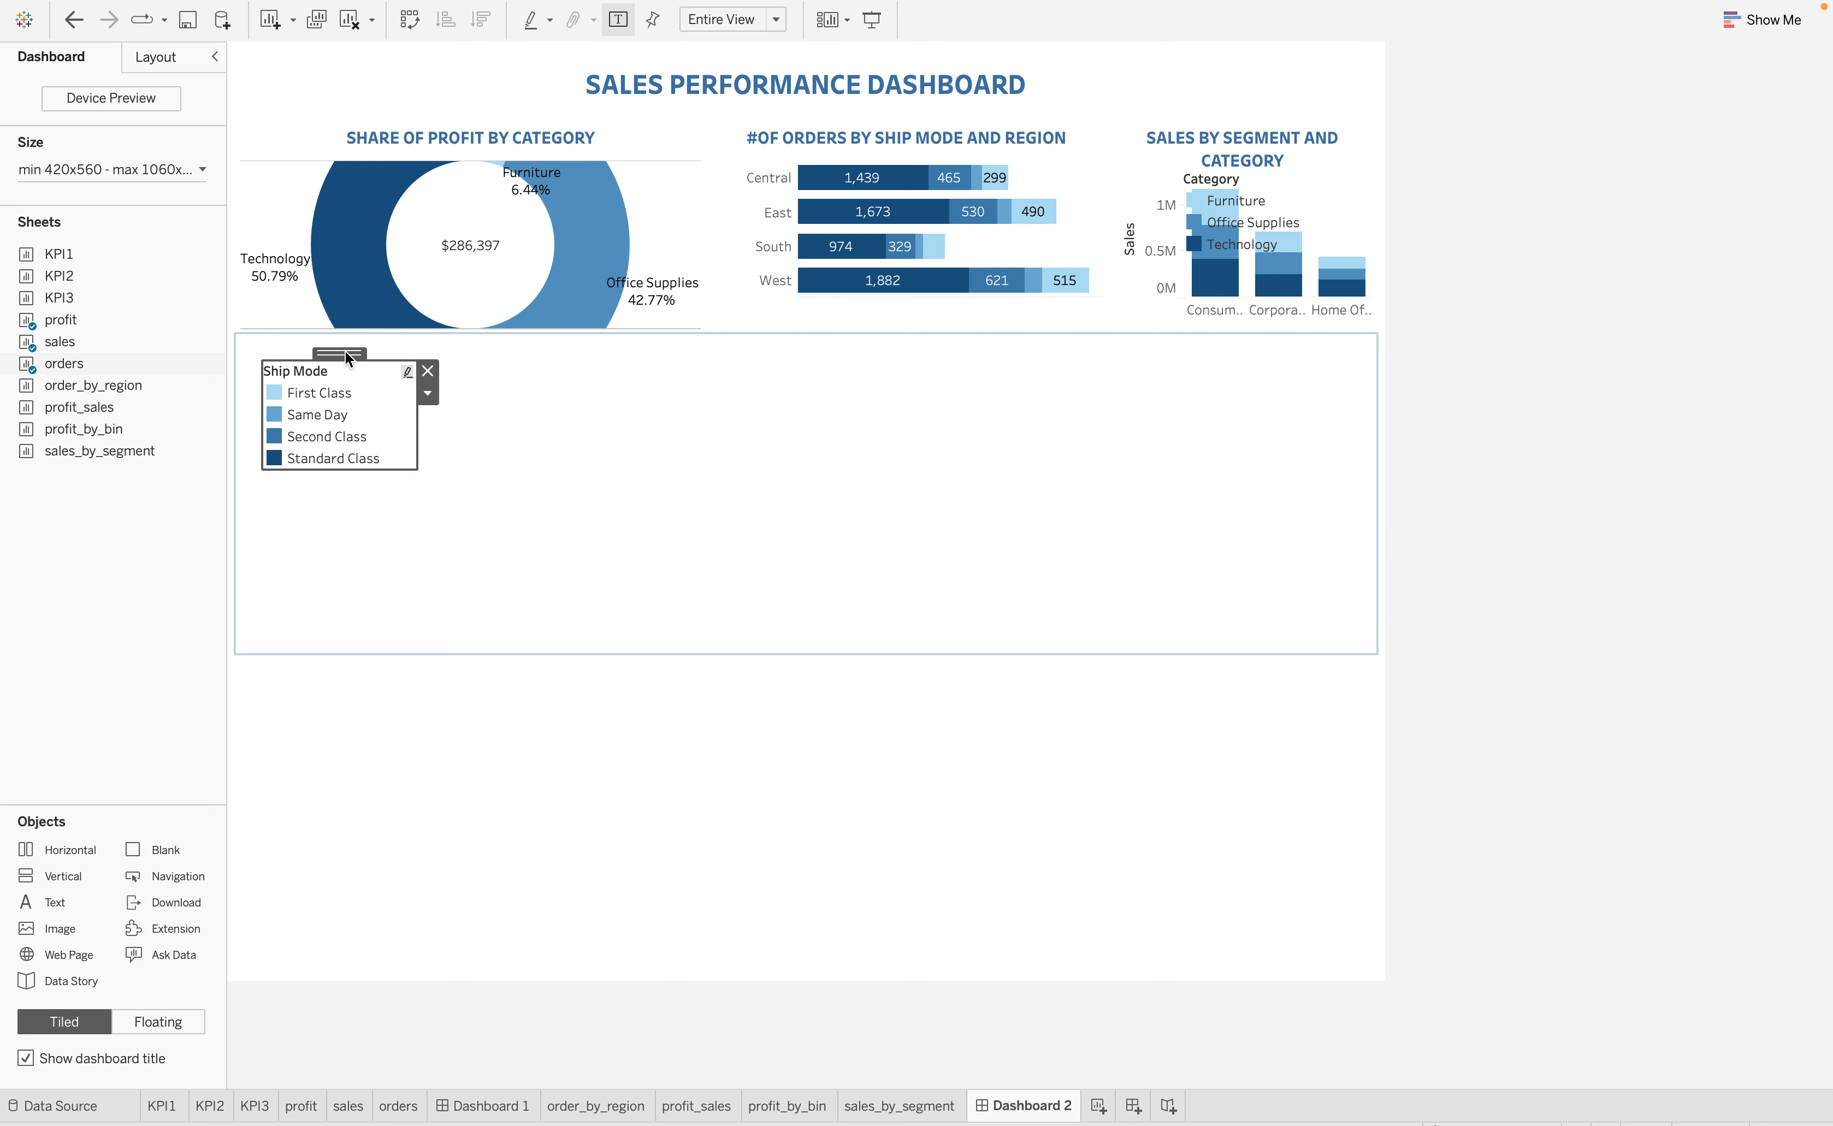
{"action": "left_click_drag", "start_coordinate": [345, 355], "coordinate": [873, 149]}
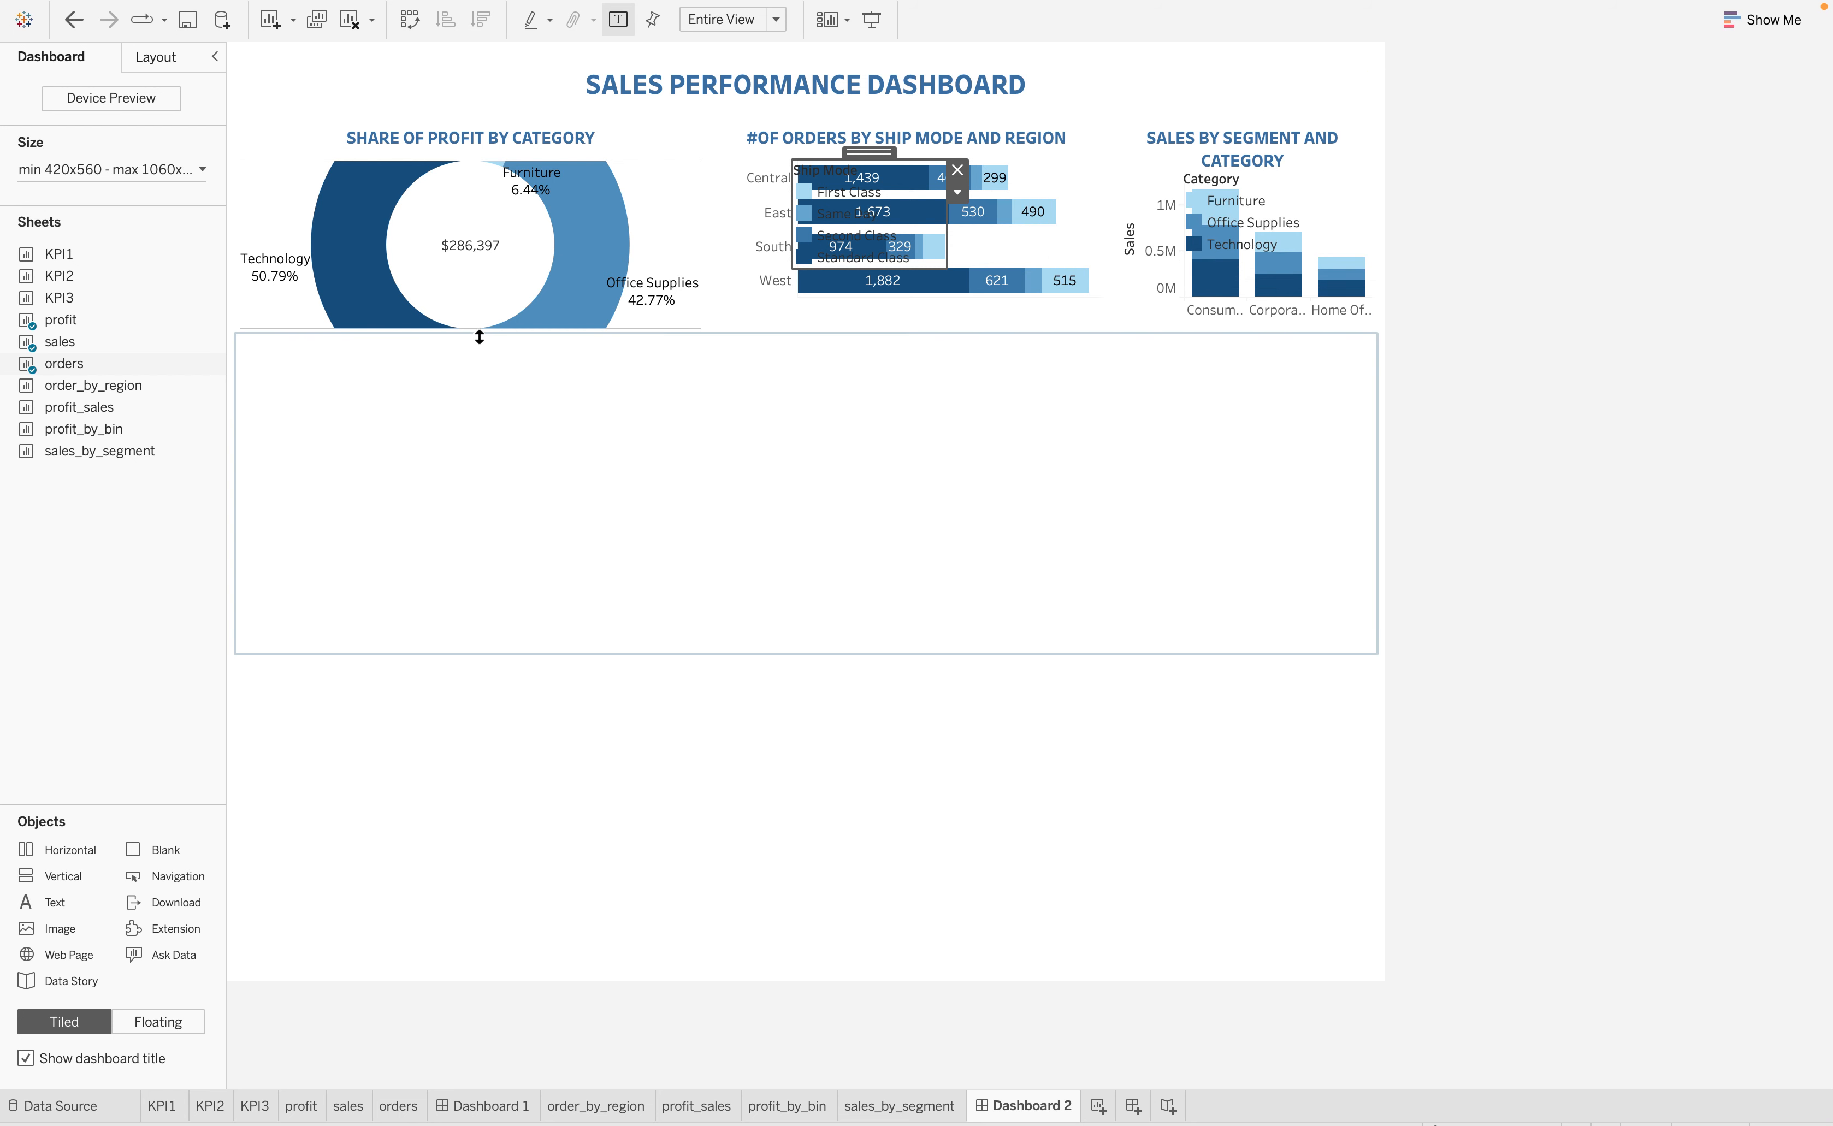
{"action": "left_click_drag", "start_coordinate": [476, 332], "coordinate": [476, 372]}
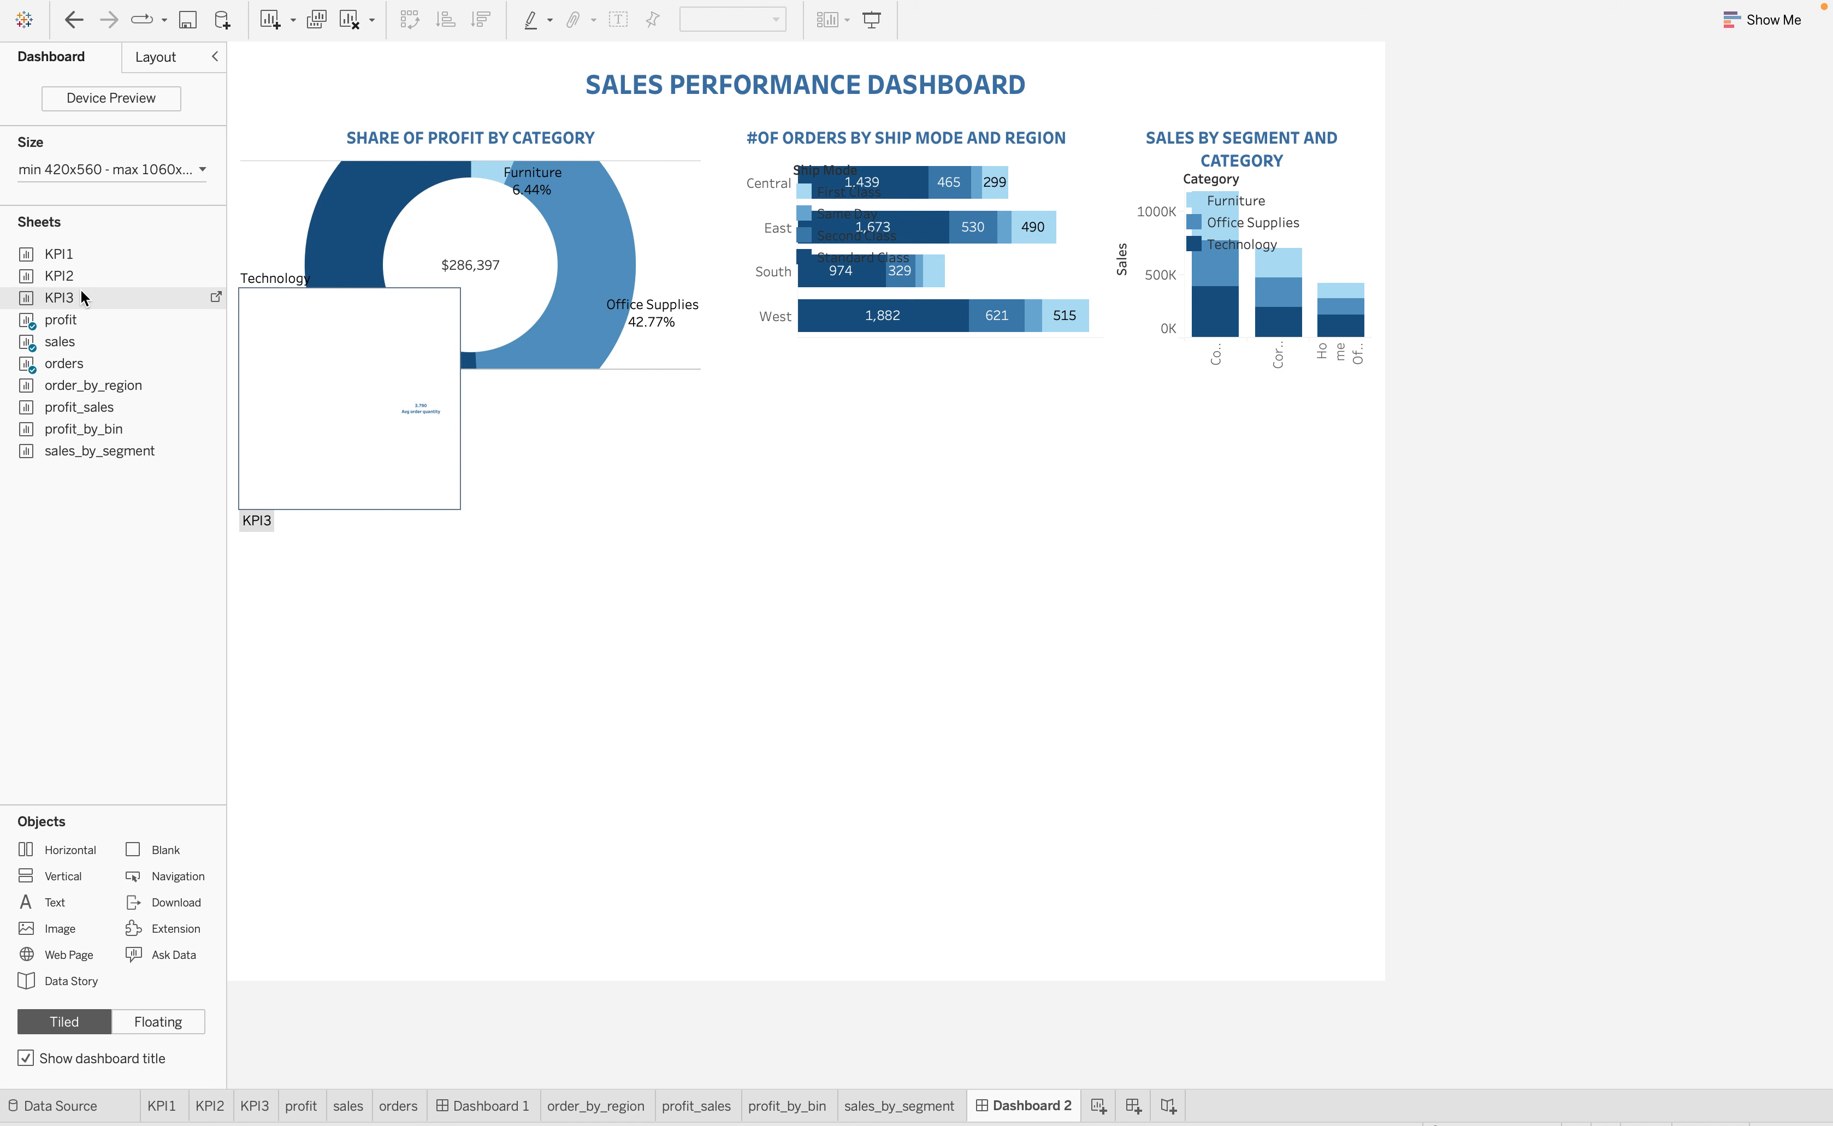
Place the KPI1 sheet beneath the chart row, make it taller and hide its title
{"action": "left_click_drag", "start_coordinate": [50, 251], "coordinate": [396, 455]}
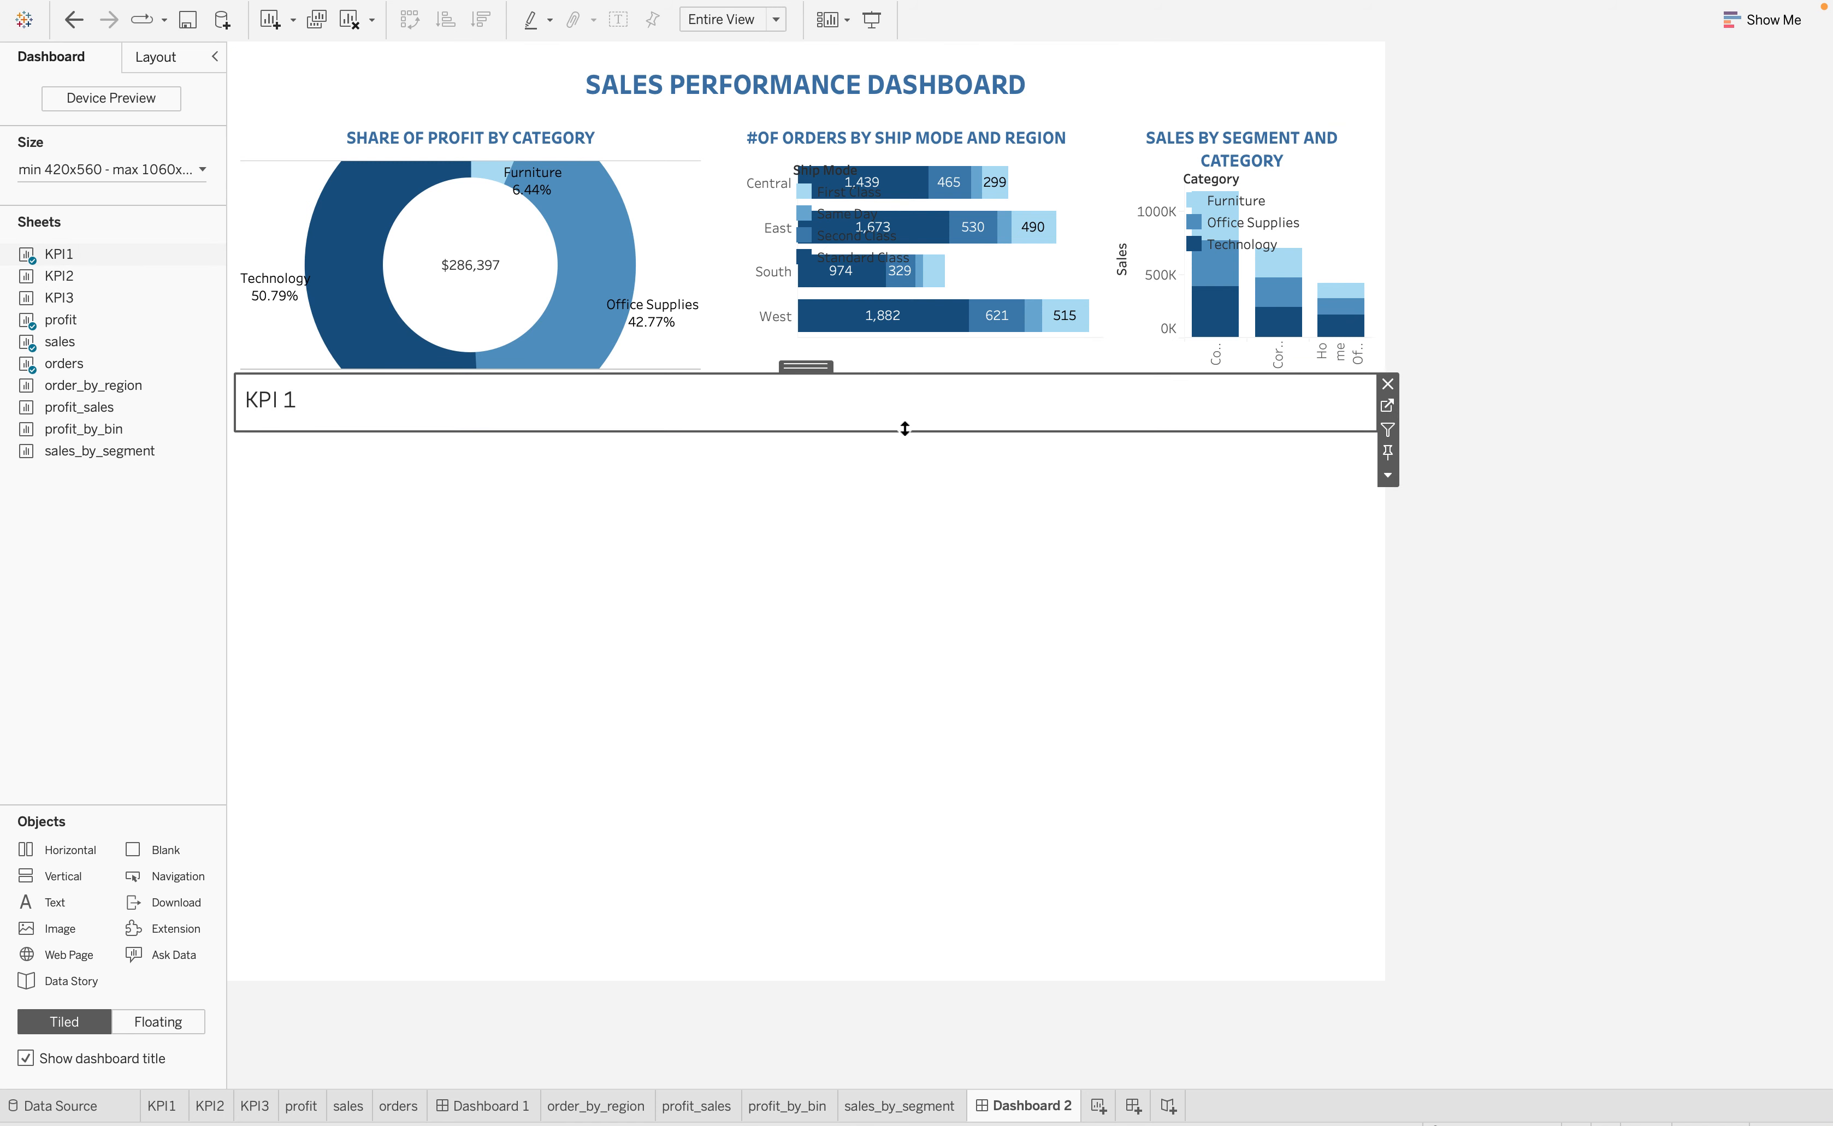
{"action": "left_click_drag", "start_coordinate": [904, 431], "coordinate": [813, 489]}
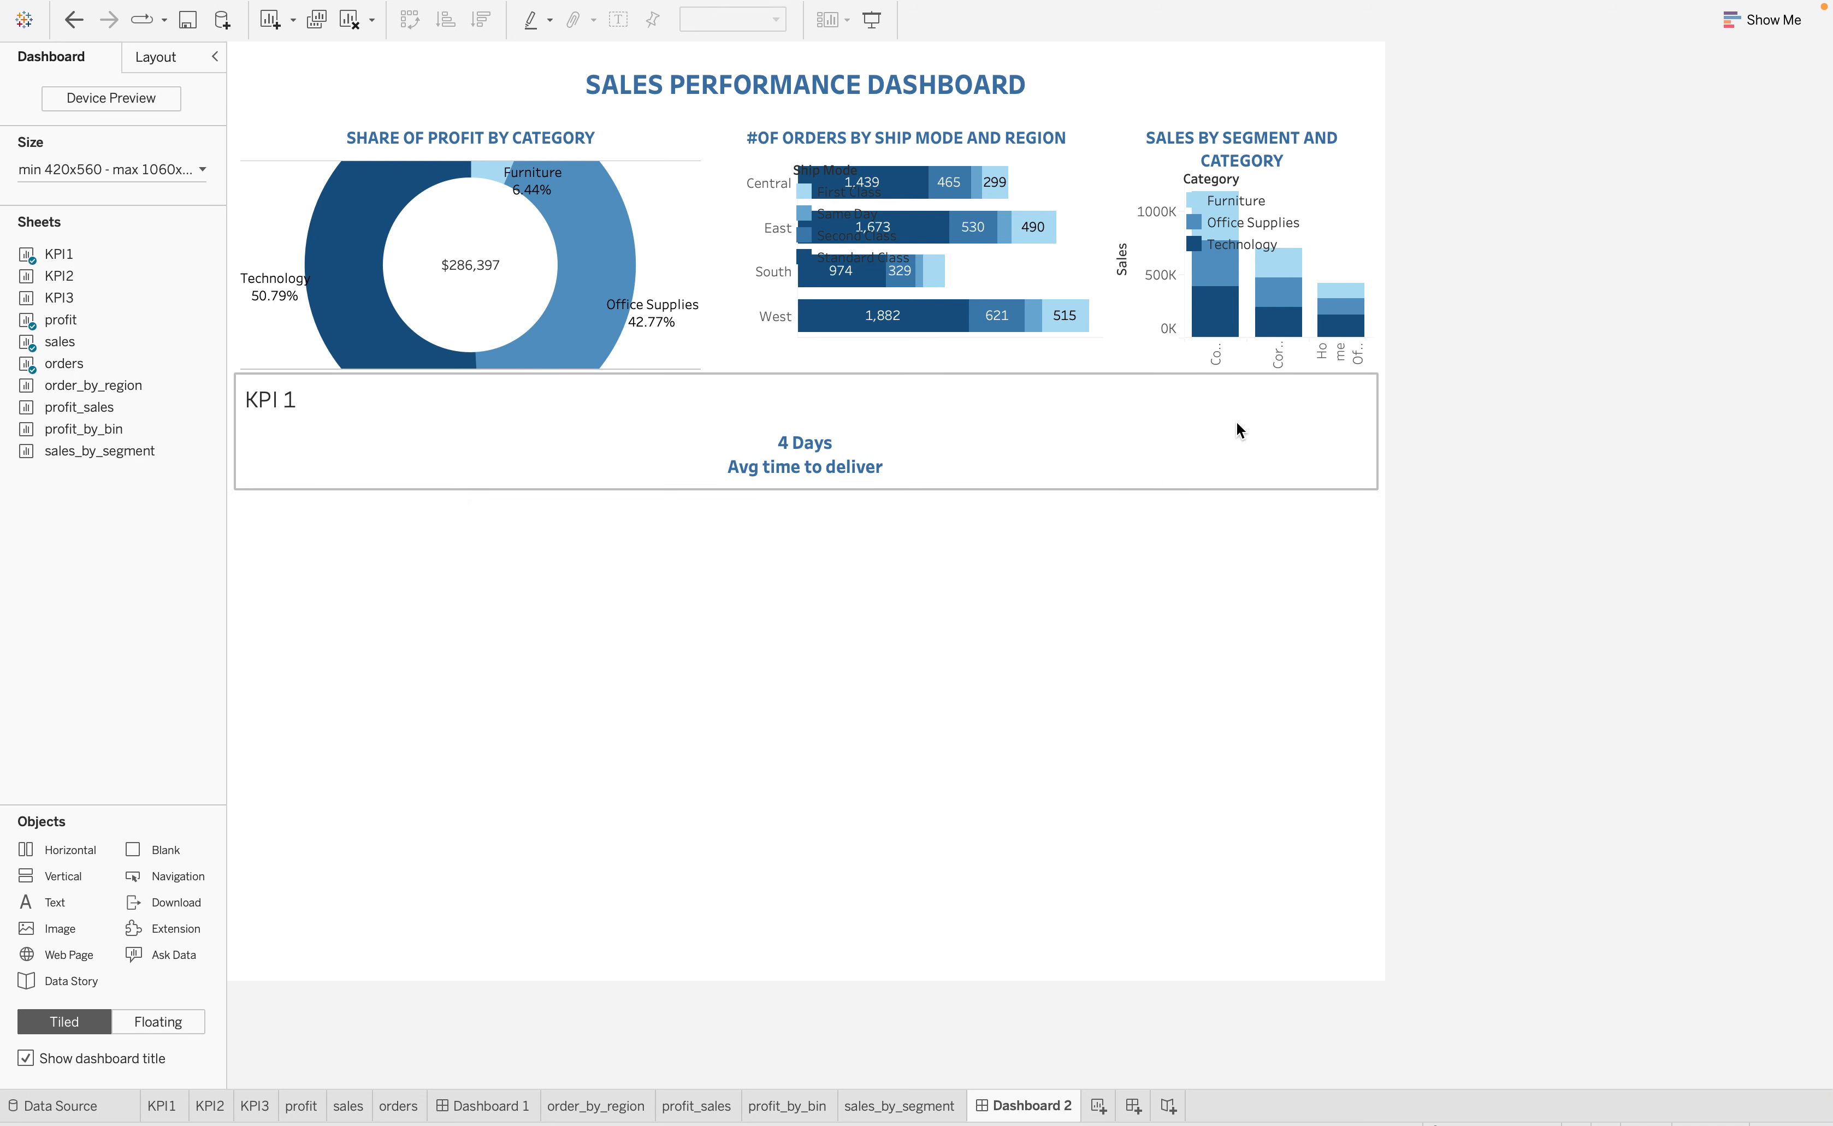
{"action": "left_click", "coordinate": [1148, 416]}
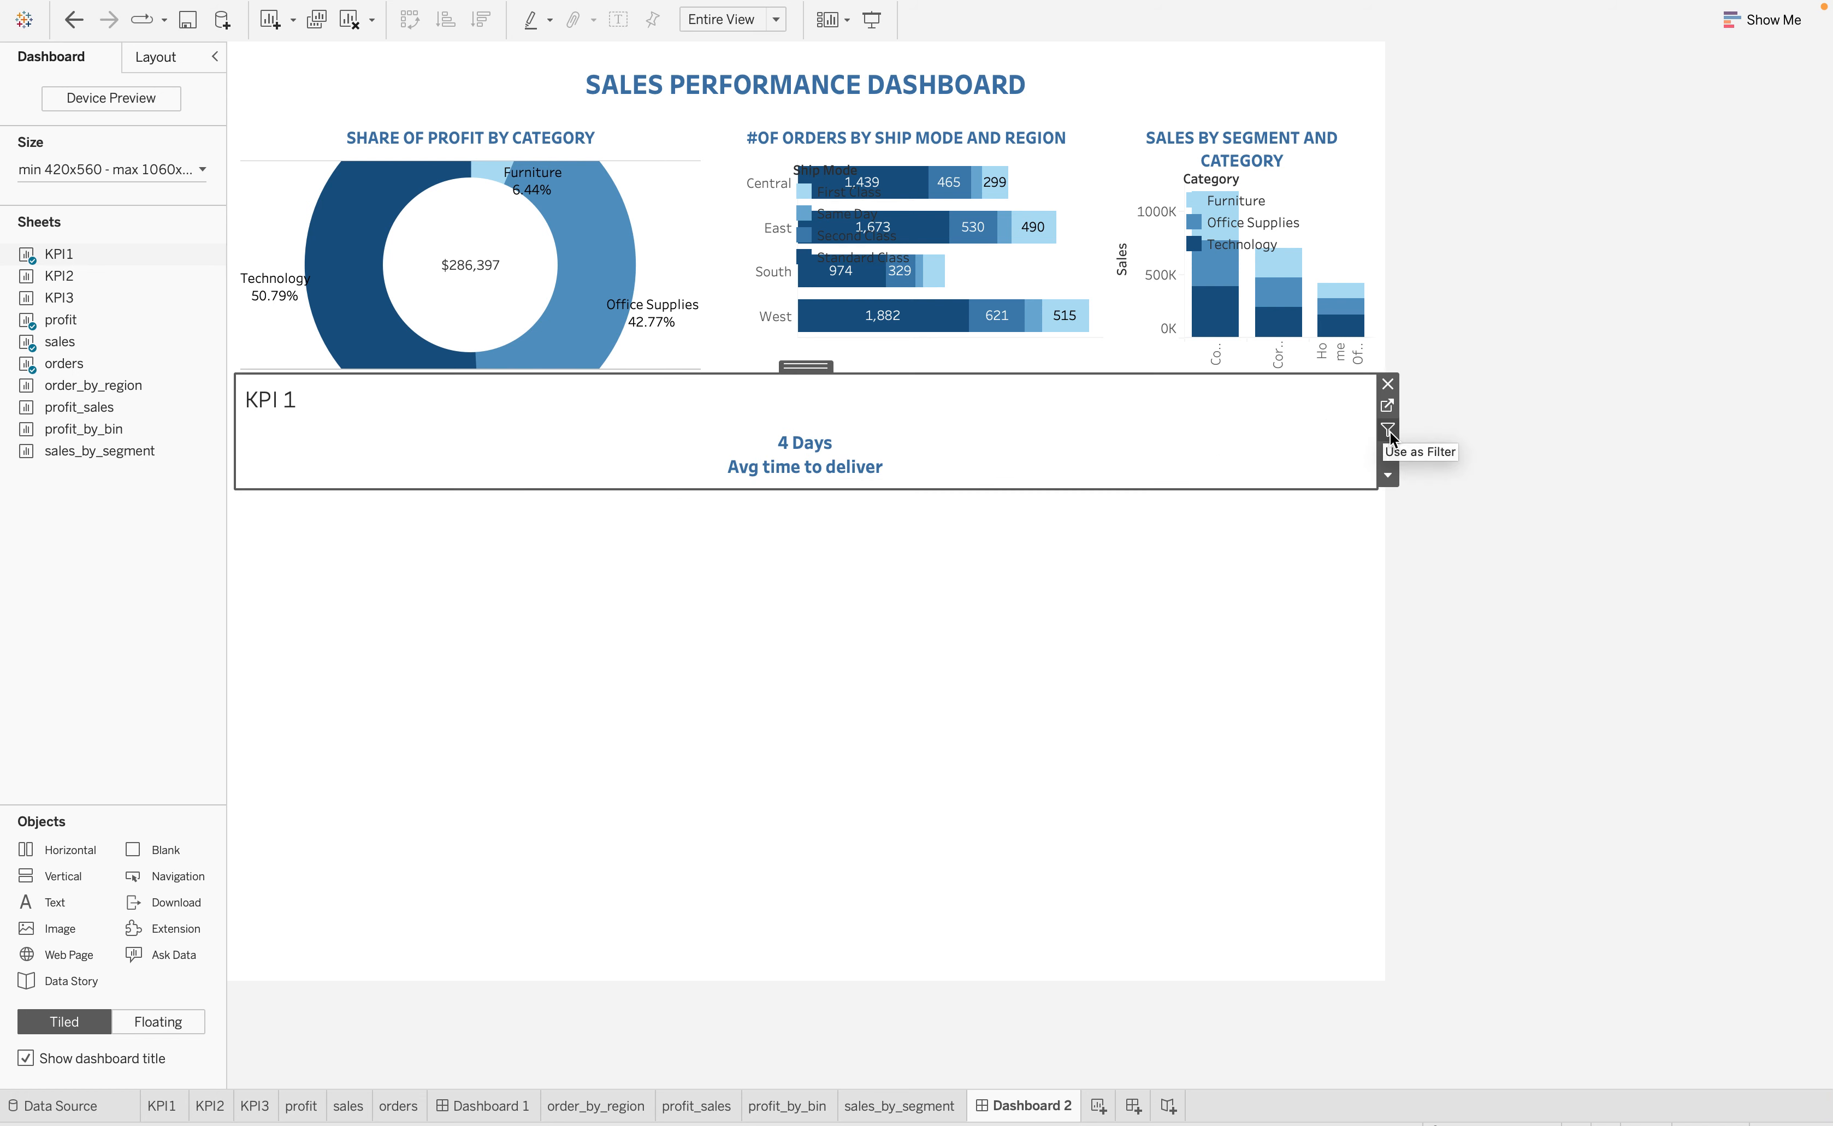
{"action": "left_click", "coordinate": [1387, 474]}
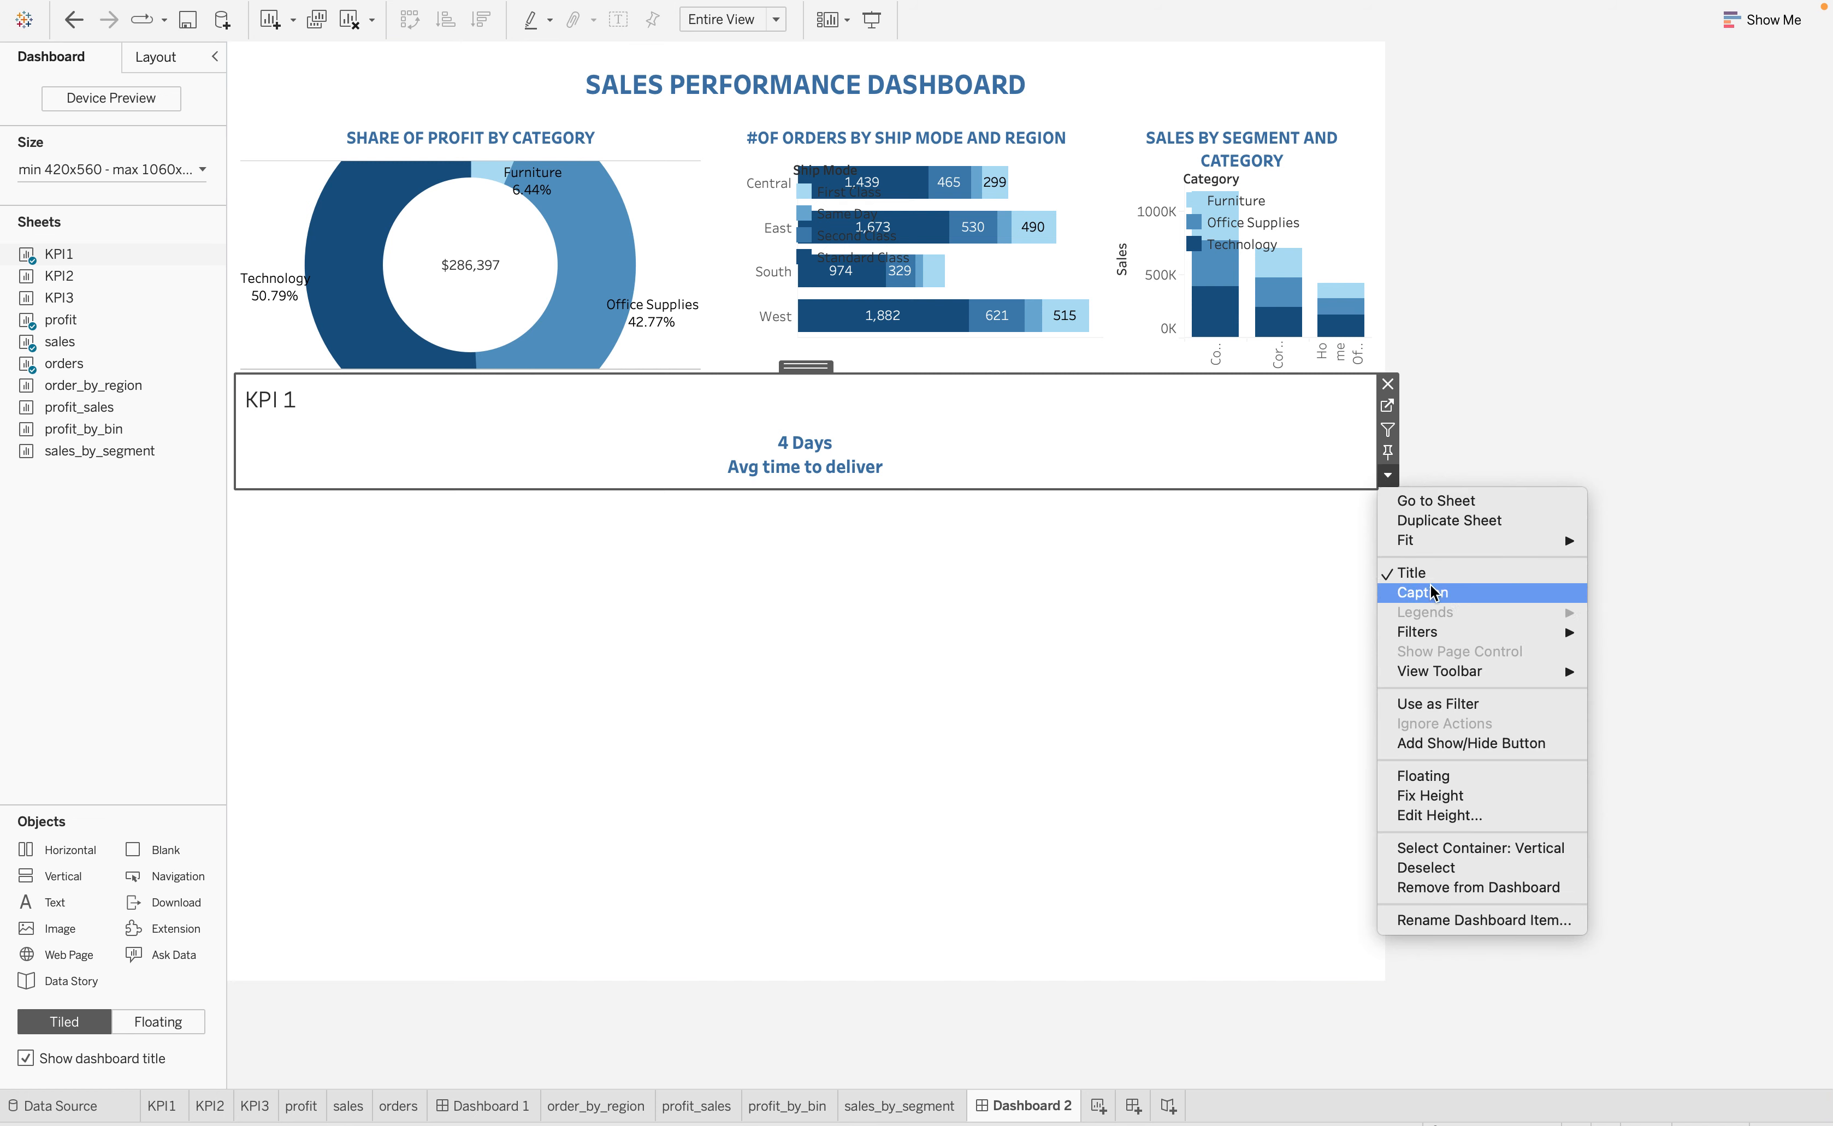
{"action": "left_click", "coordinate": [1412, 573]}
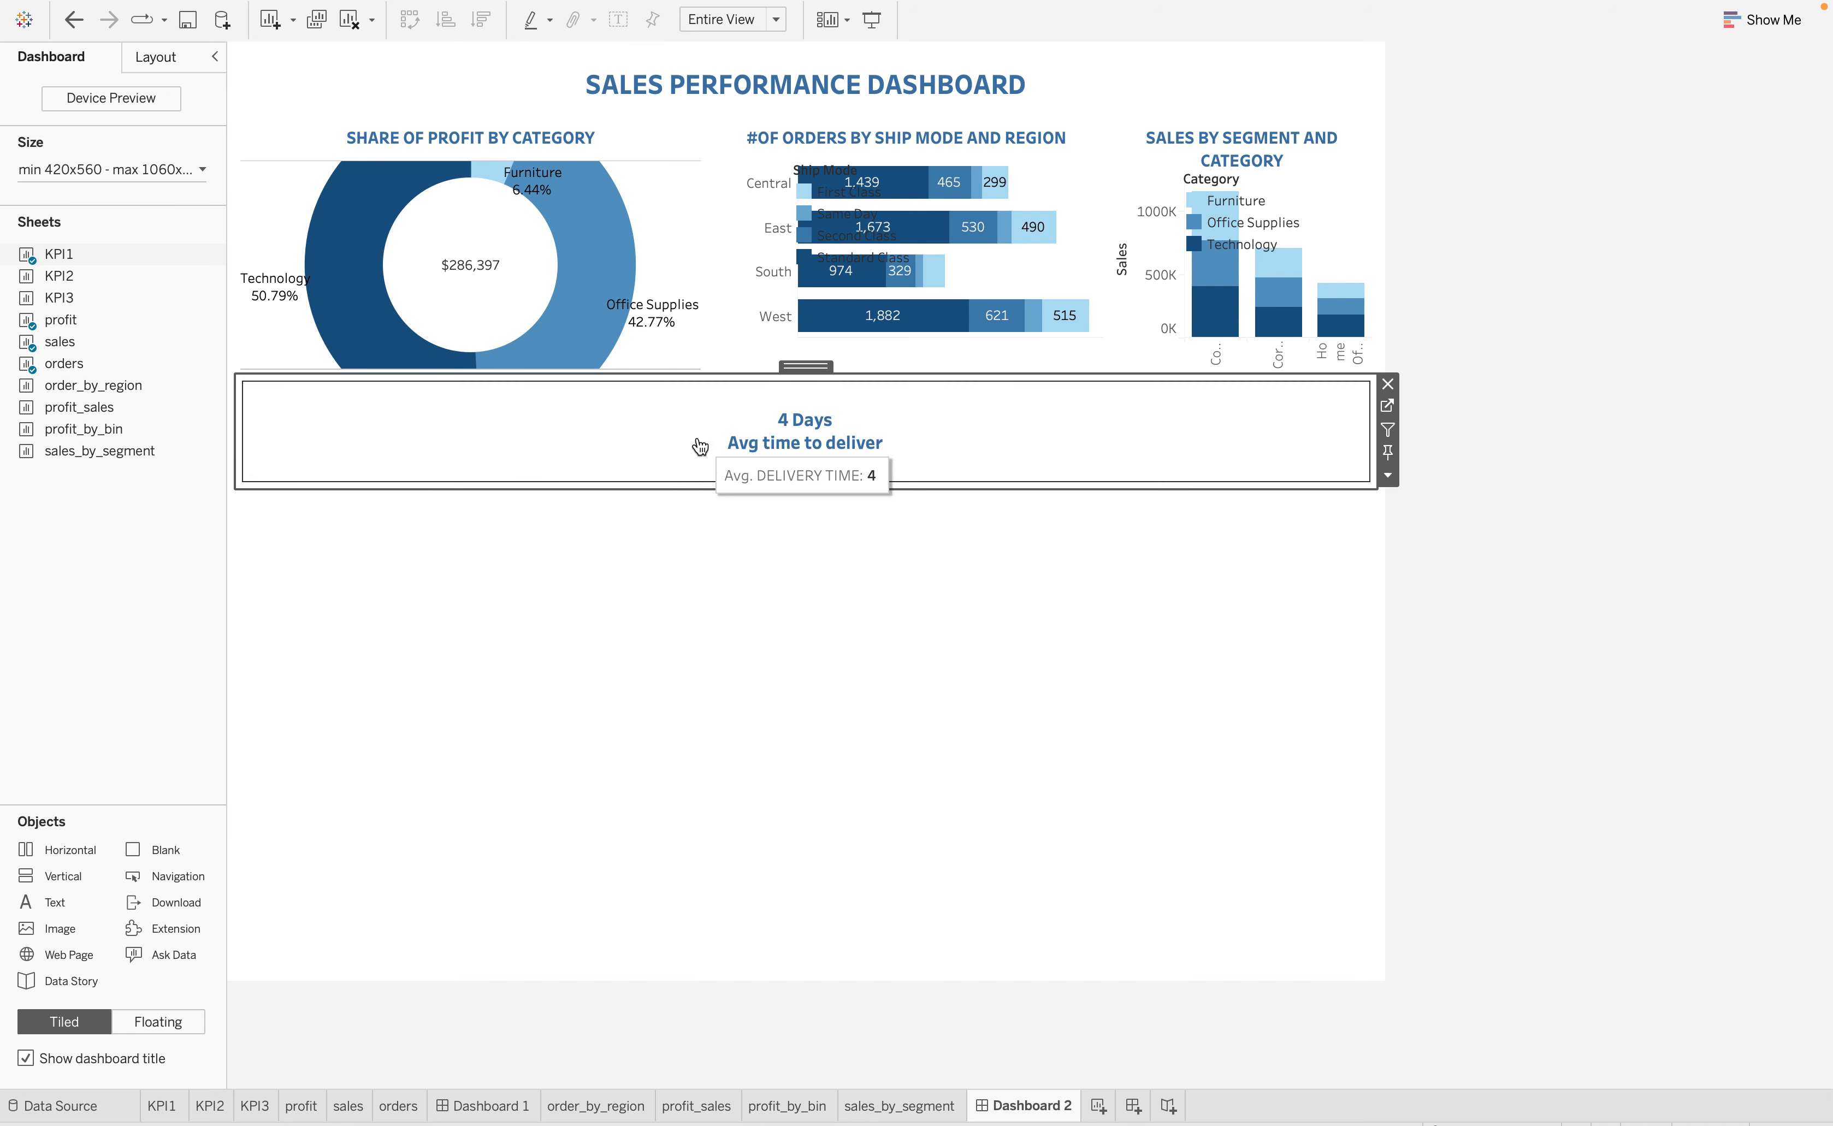
Place the KPI2 sheet to the right of KPI1 and hide its title
{"action": "mouse_move", "coordinate": [4, 368]}
{"action": "left_click_drag", "start_coordinate": [45, 275], "coordinate": [1030, 438]}
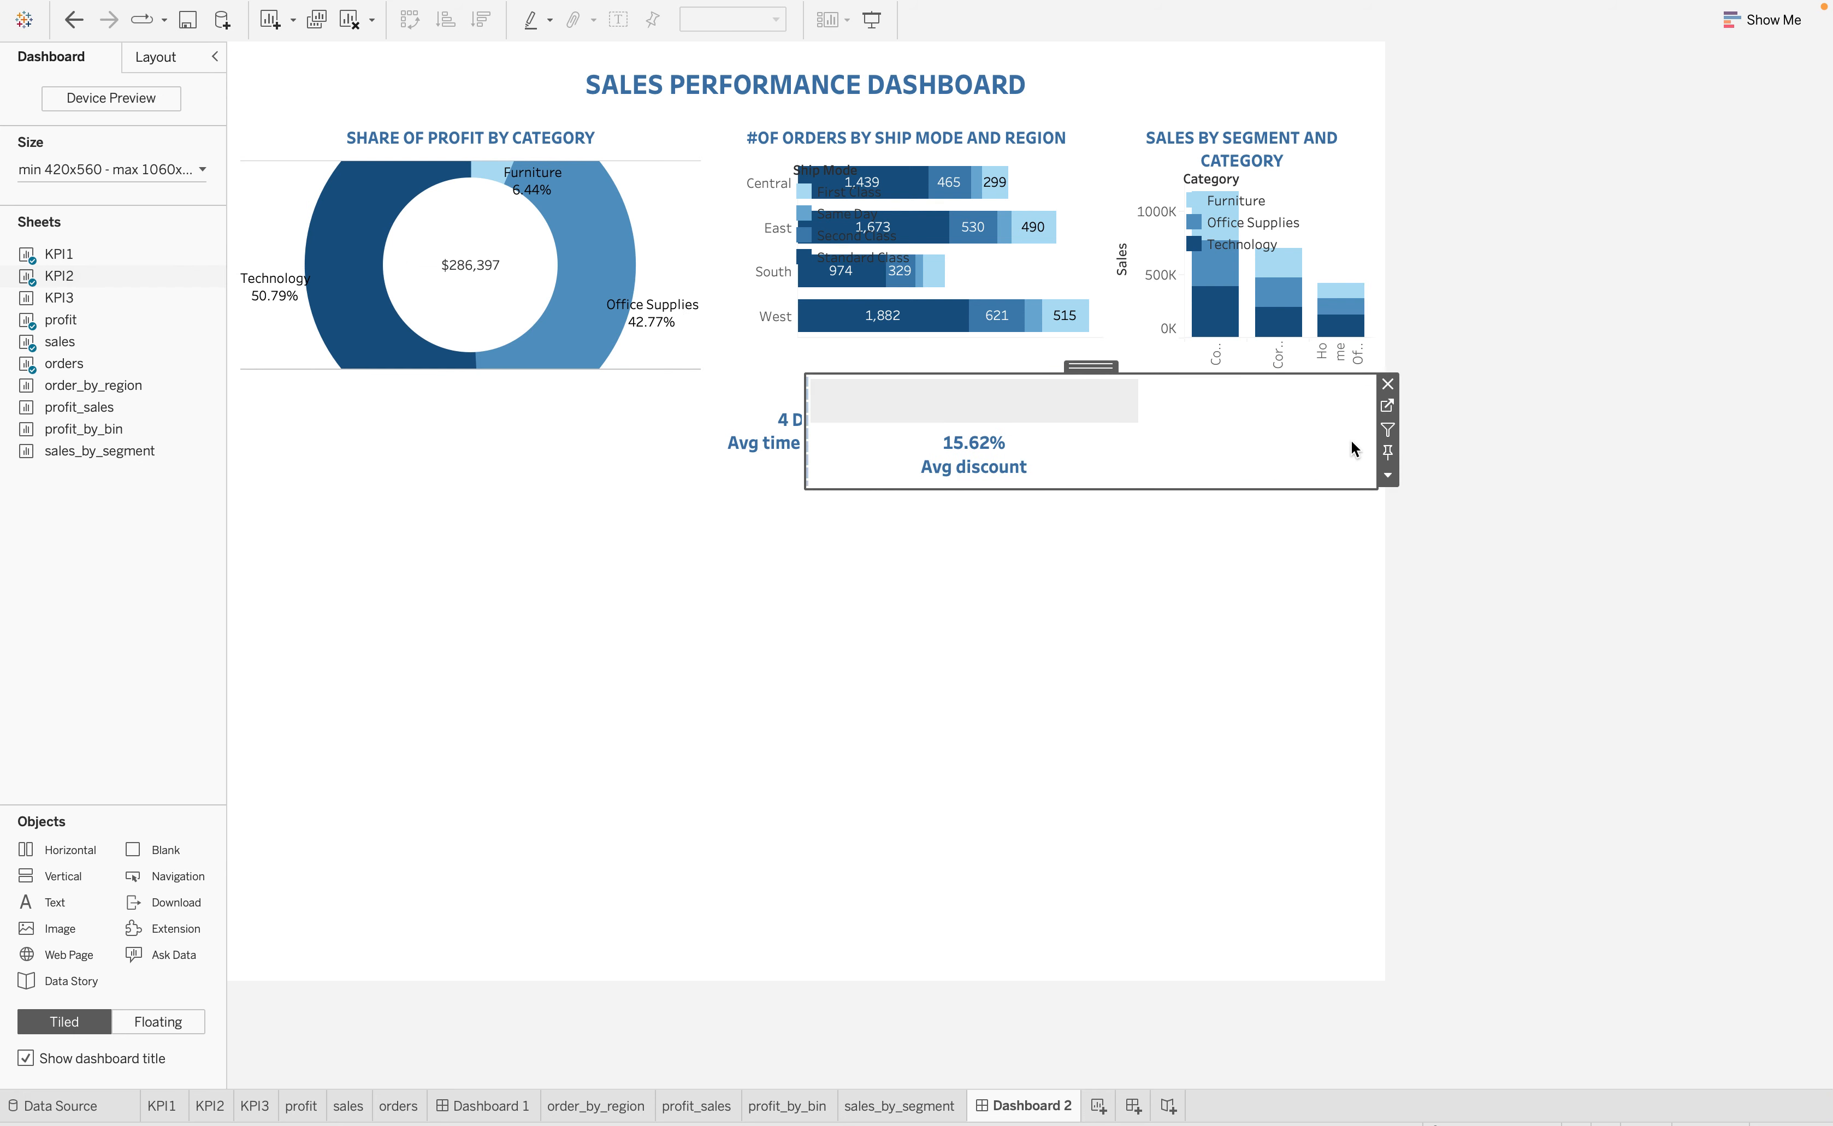
{"action": "left_click", "coordinate": [1387, 475]}
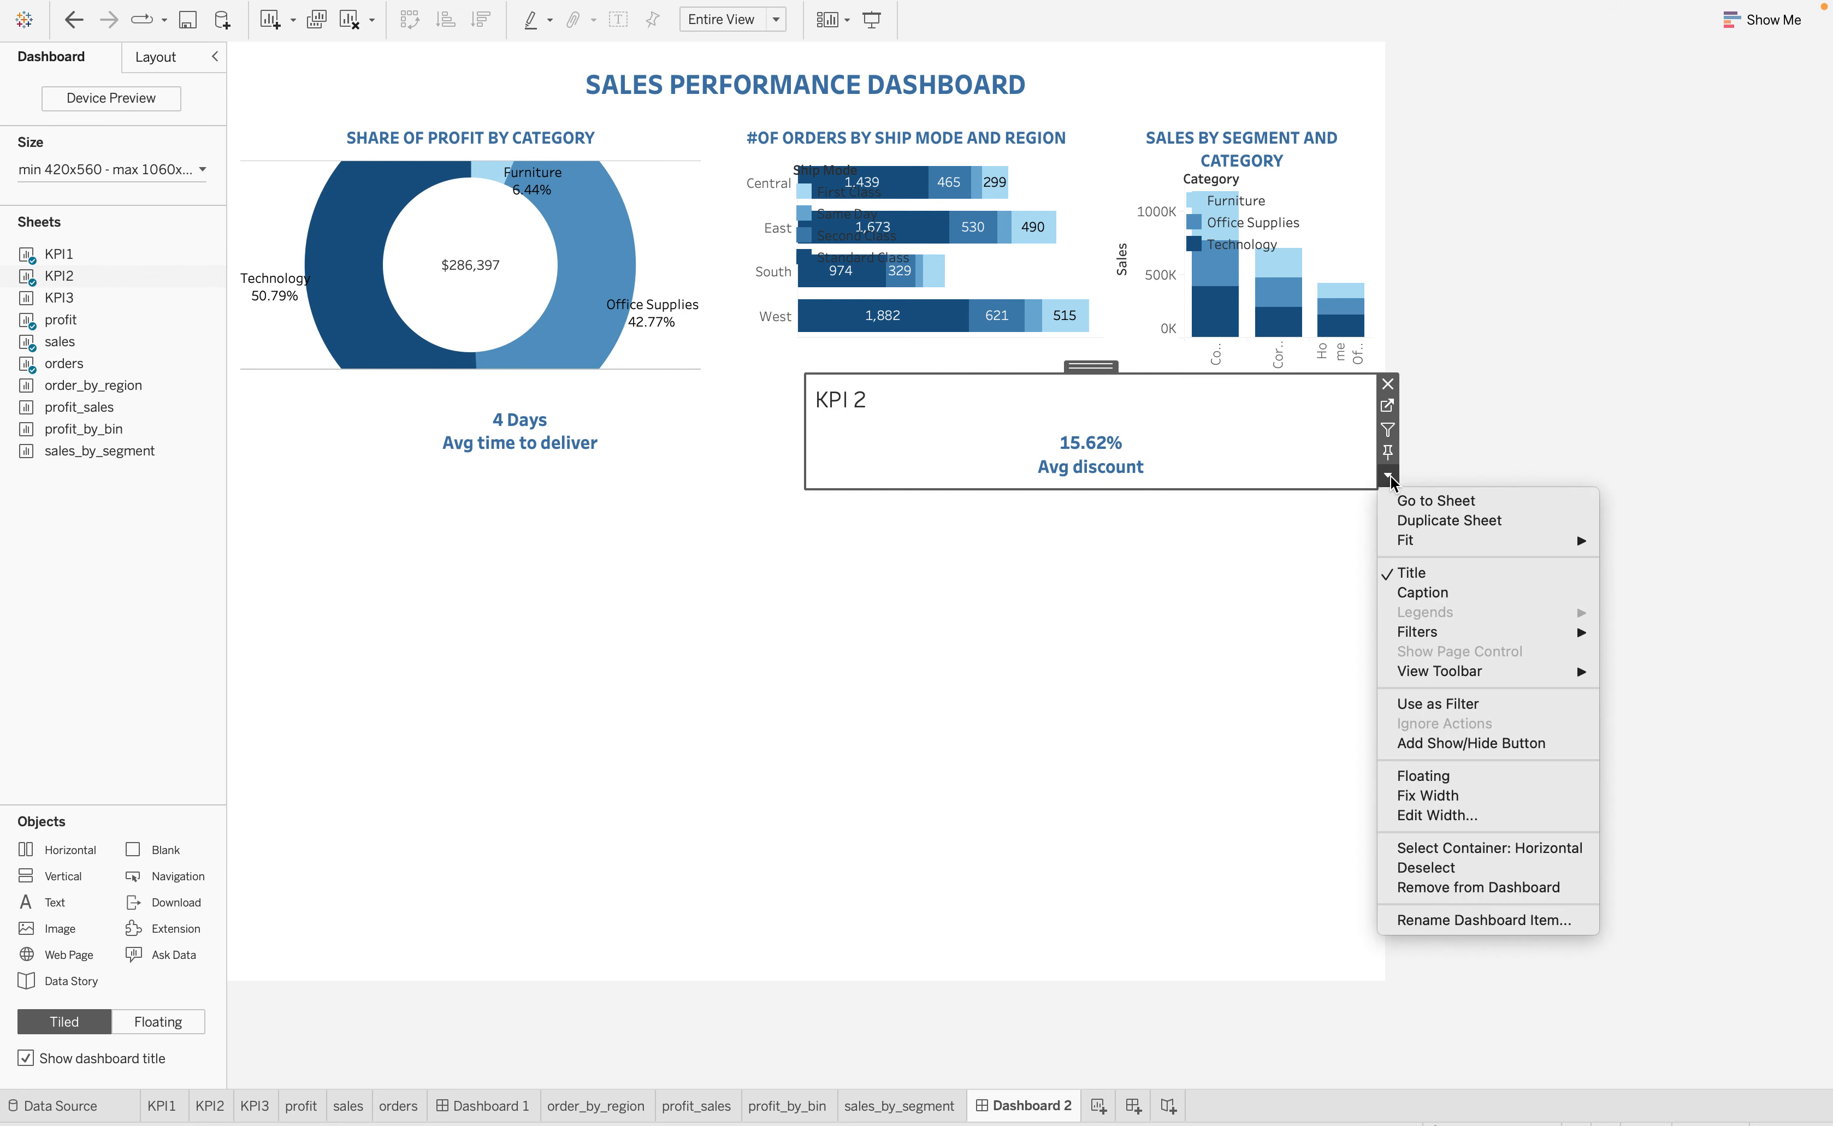
{"action": "left_click", "coordinate": [1411, 573]}
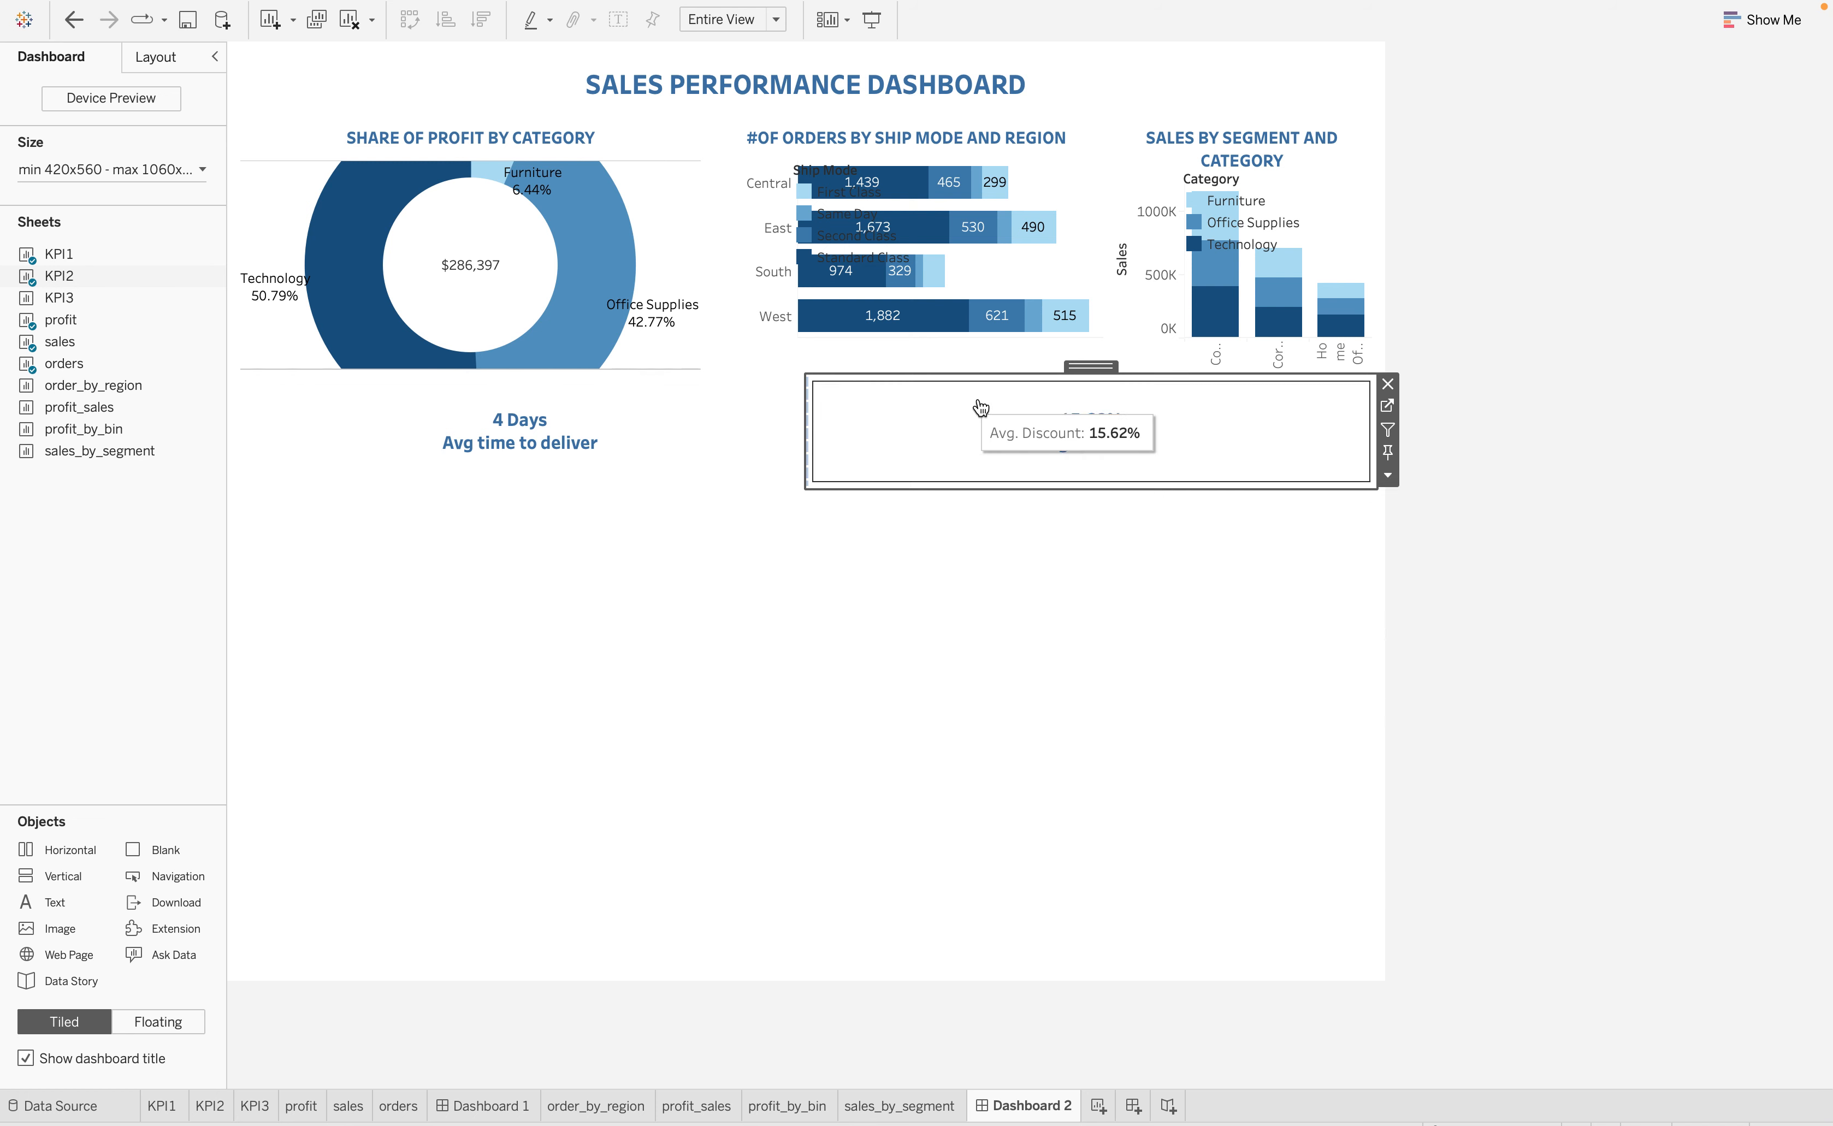
Place the KPI3 sheet to the right of KPI2 and hide its title
{"action": "left_click_drag", "start_coordinate": [58, 297], "coordinate": [1273, 413]}
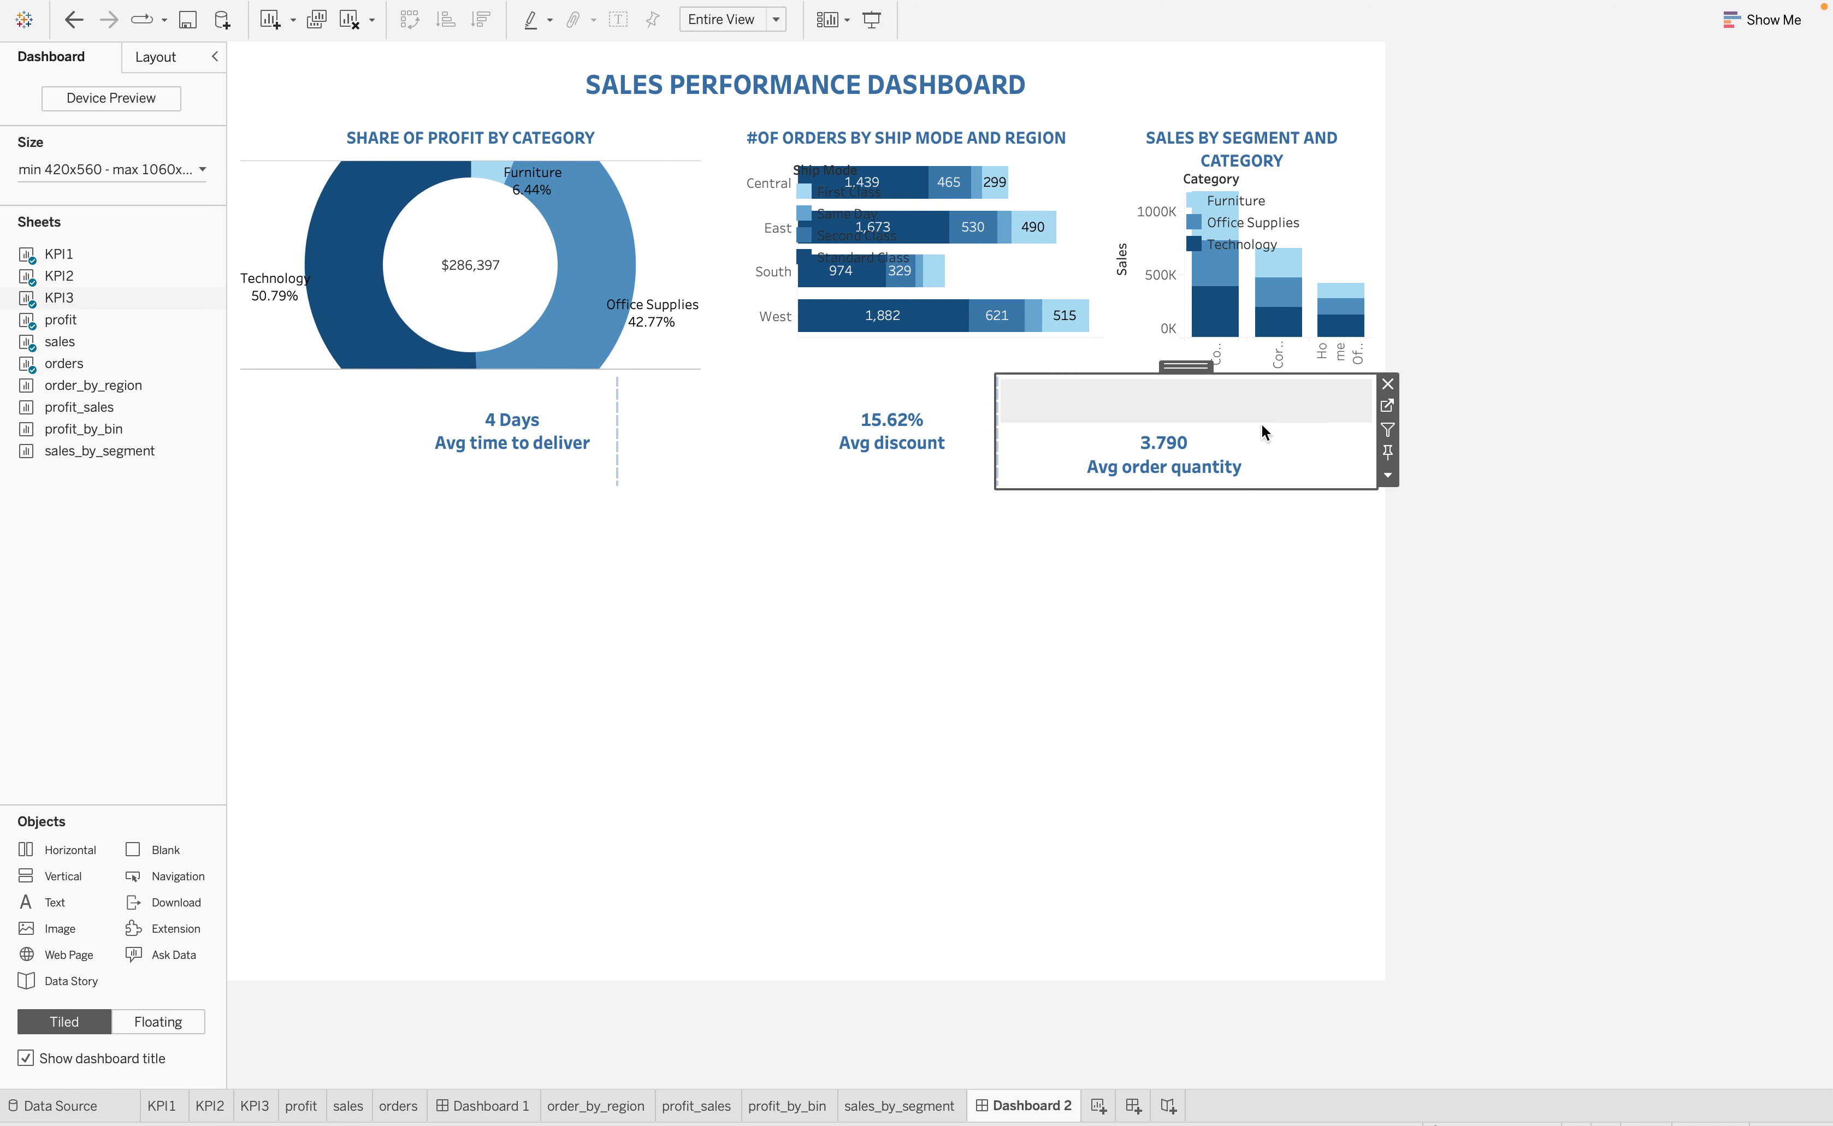
{"action": "left_click", "coordinate": [1387, 476]}
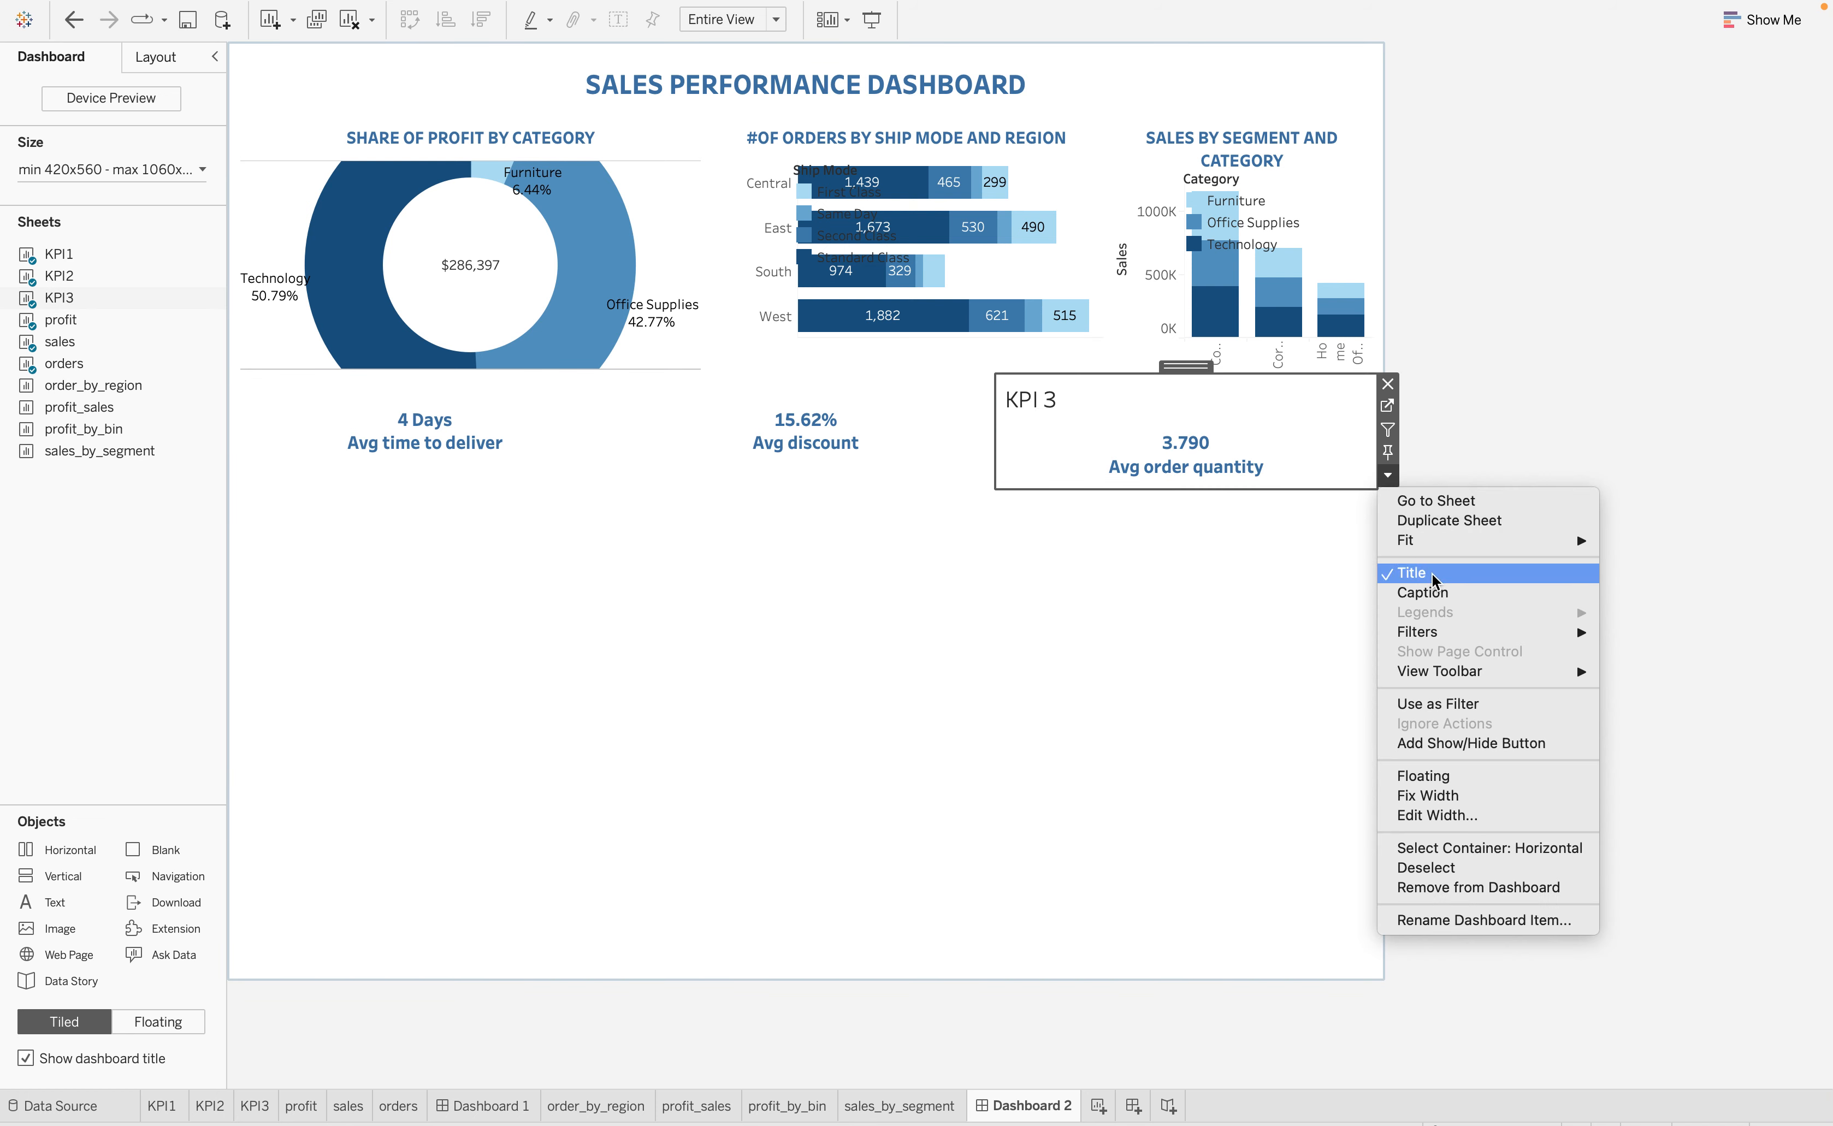
{"action": "left_click", "coordinate": [1424, 575]}
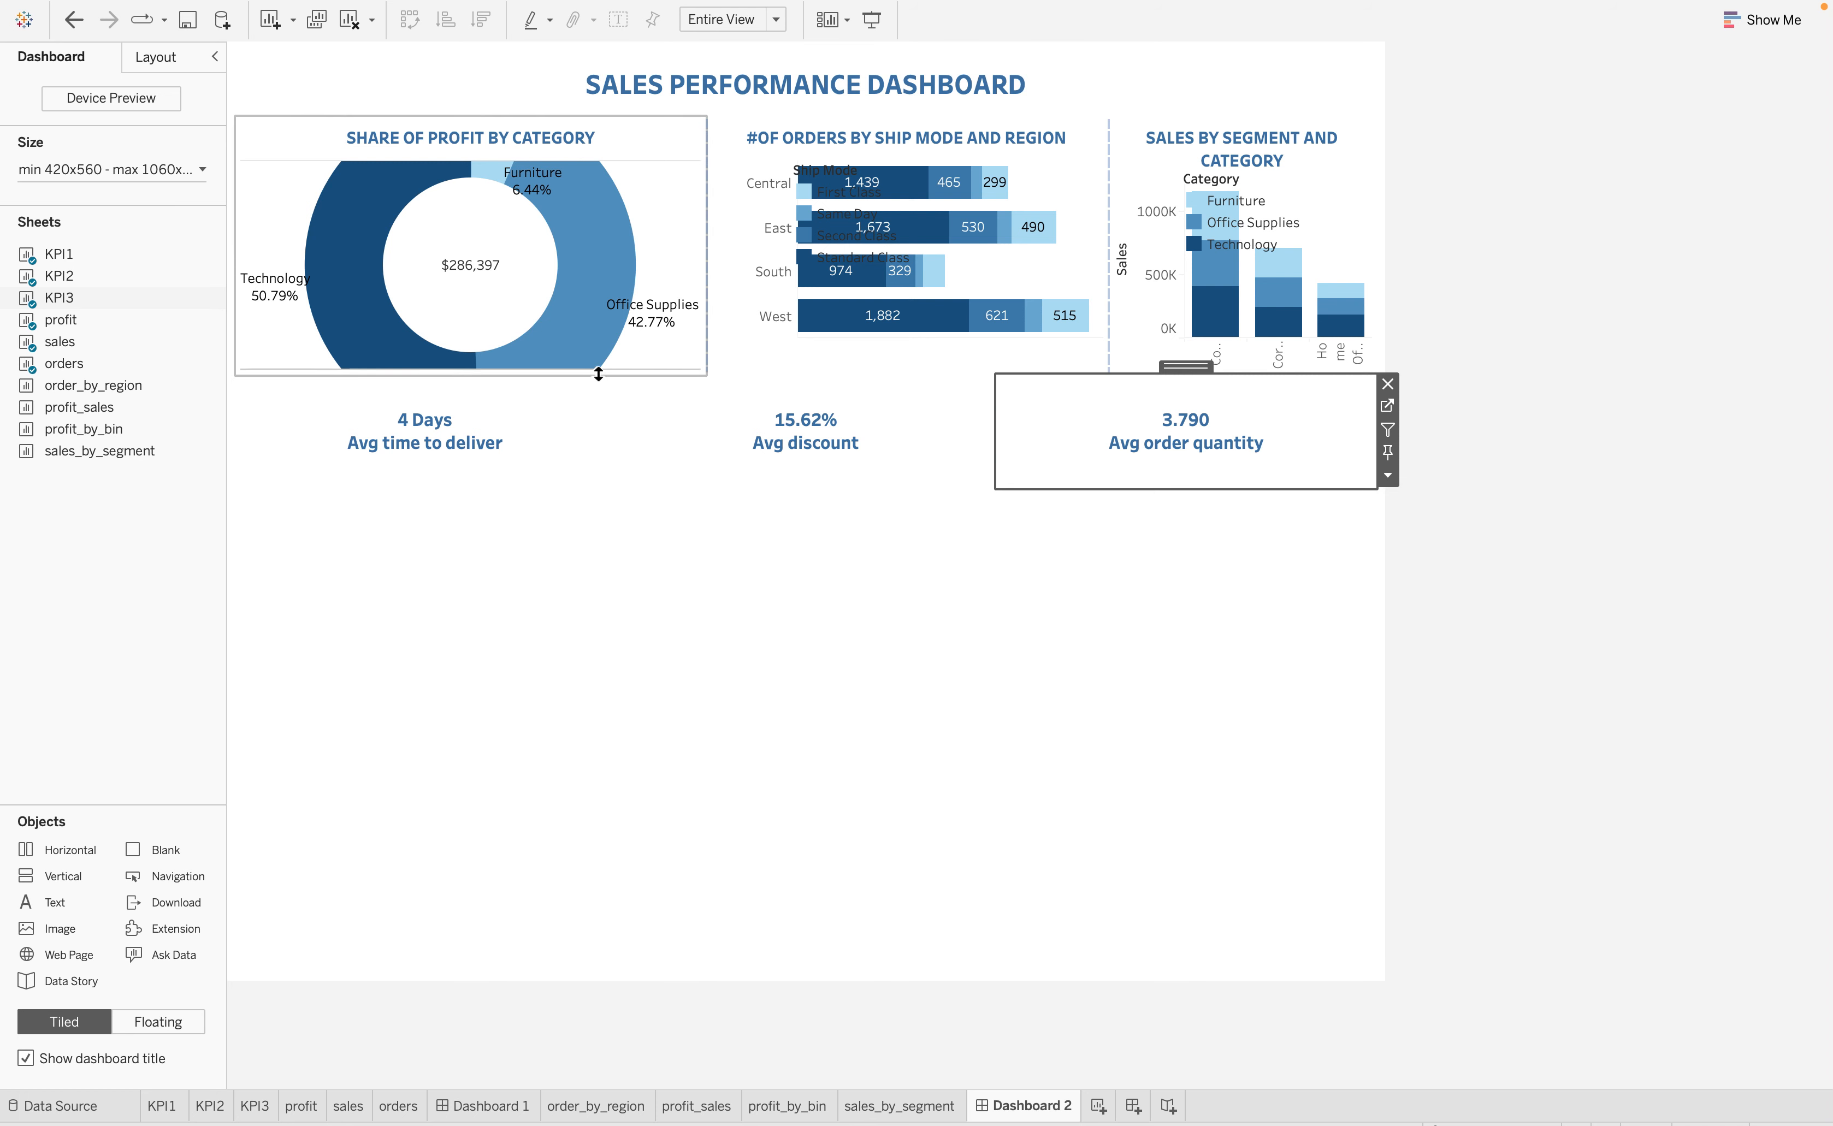
Increase the height of the top chart row and reduce the height of the KPI row
{"action": "left_click", "coordinate": [570, 368]}
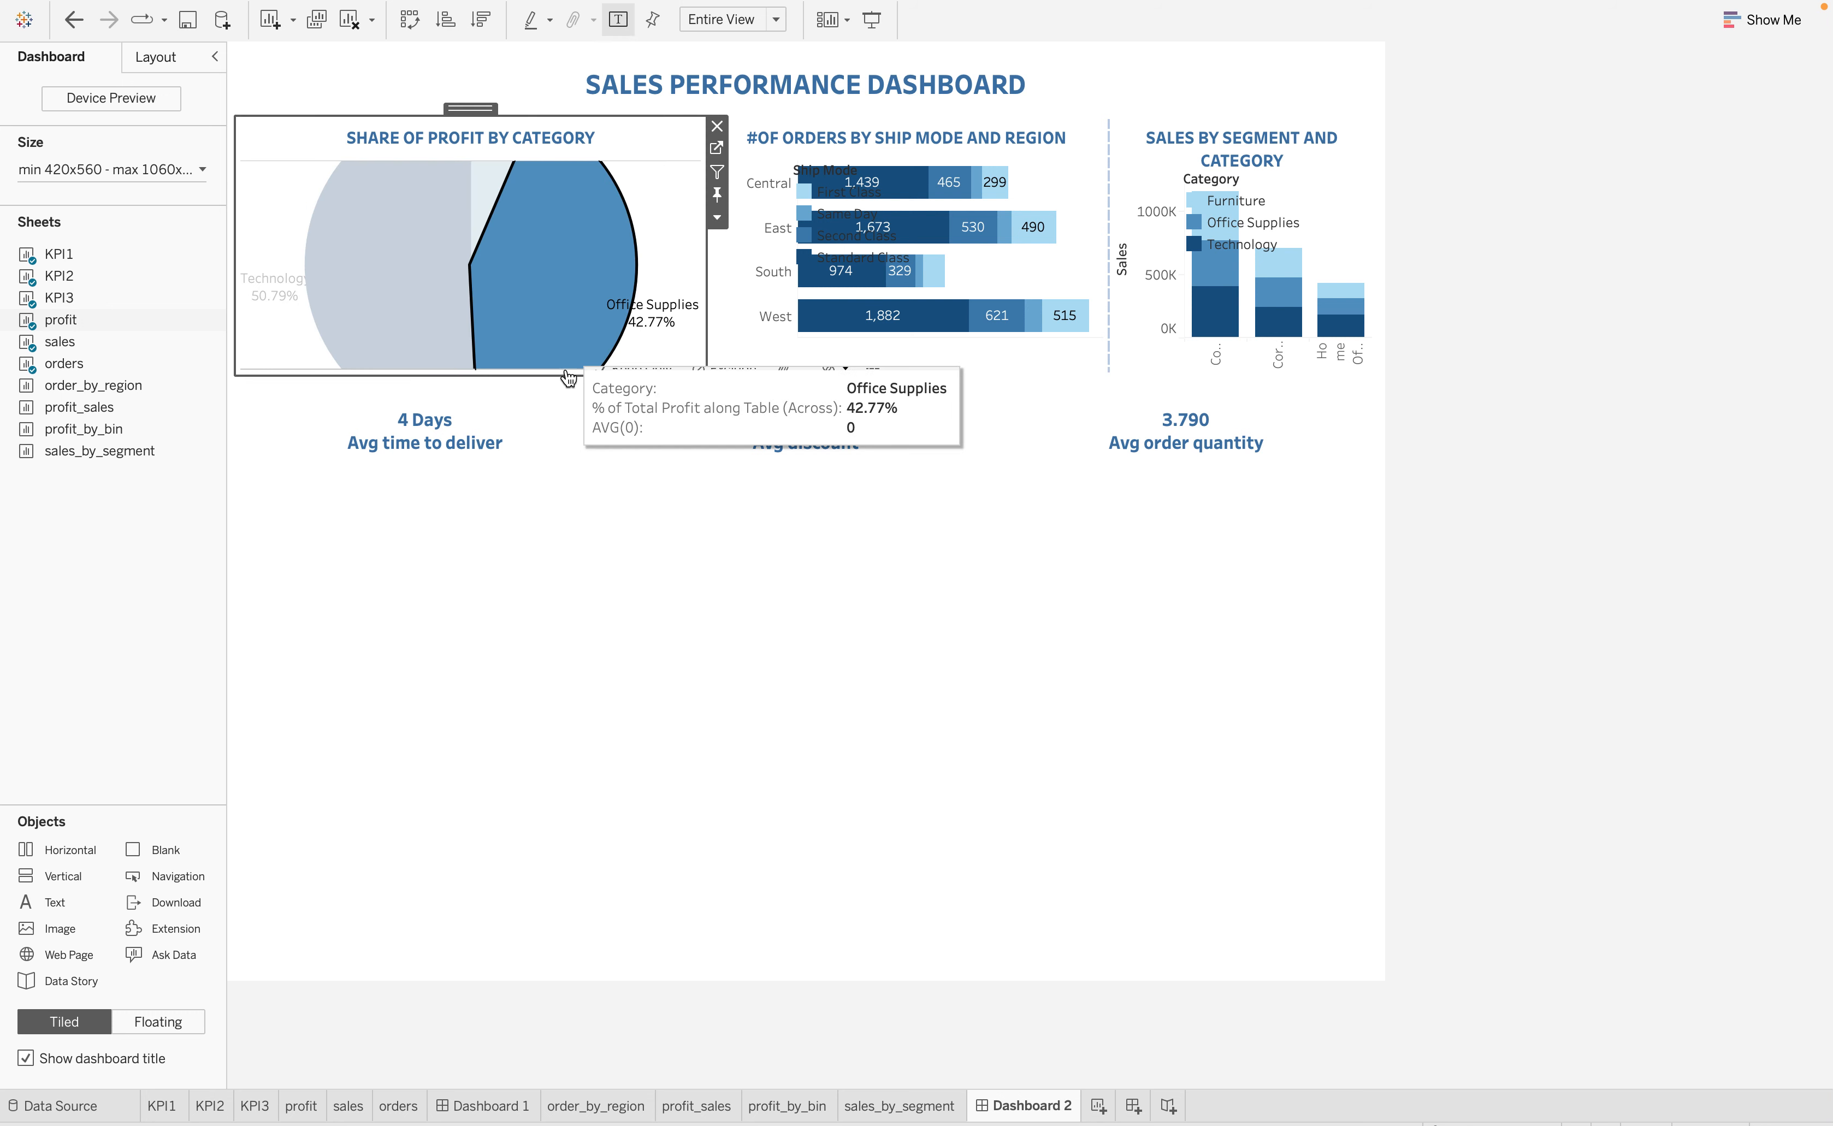
{"action": "left_click_drag", "start_coordinate": [565, 374], "coordinate": [564, 399]}
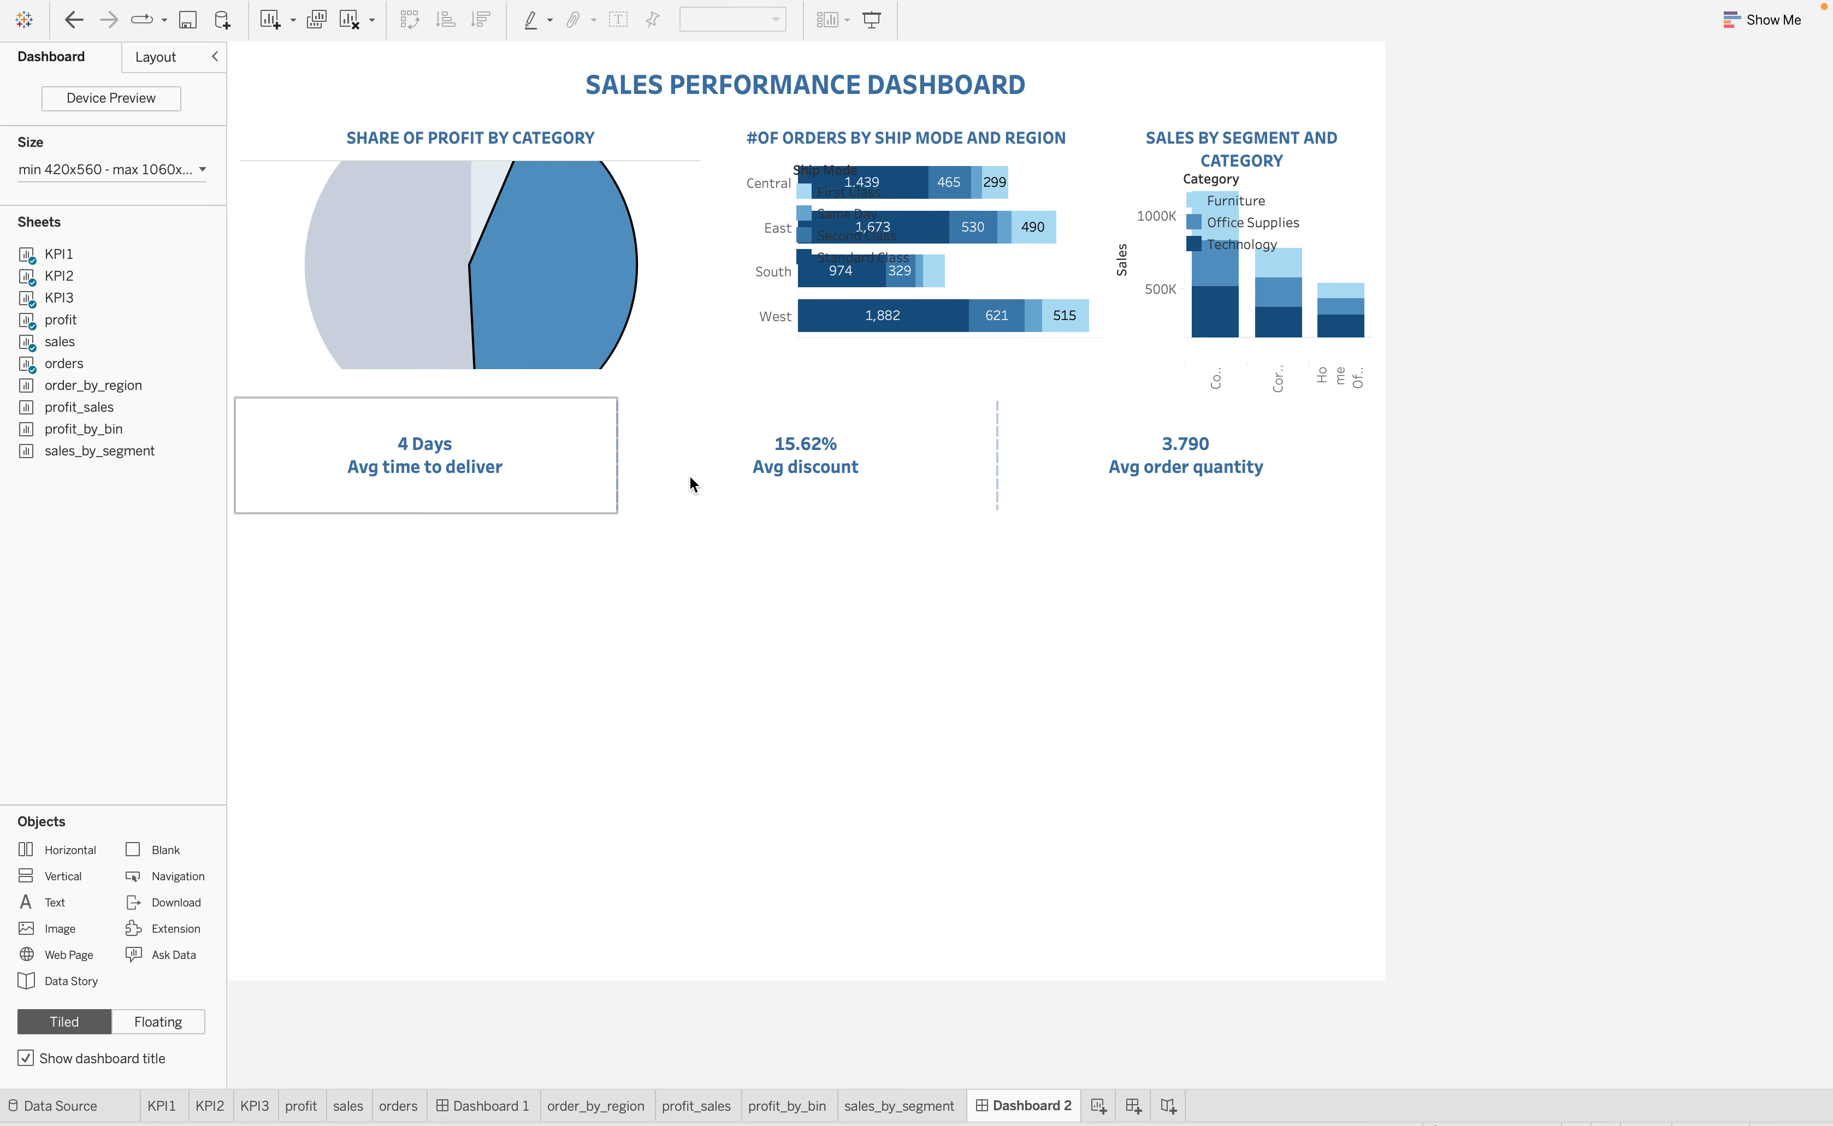
{"action": "left_click", "coordinate": [562, 474]}
{"action": "left_click", "coordinate": [495, 548]}
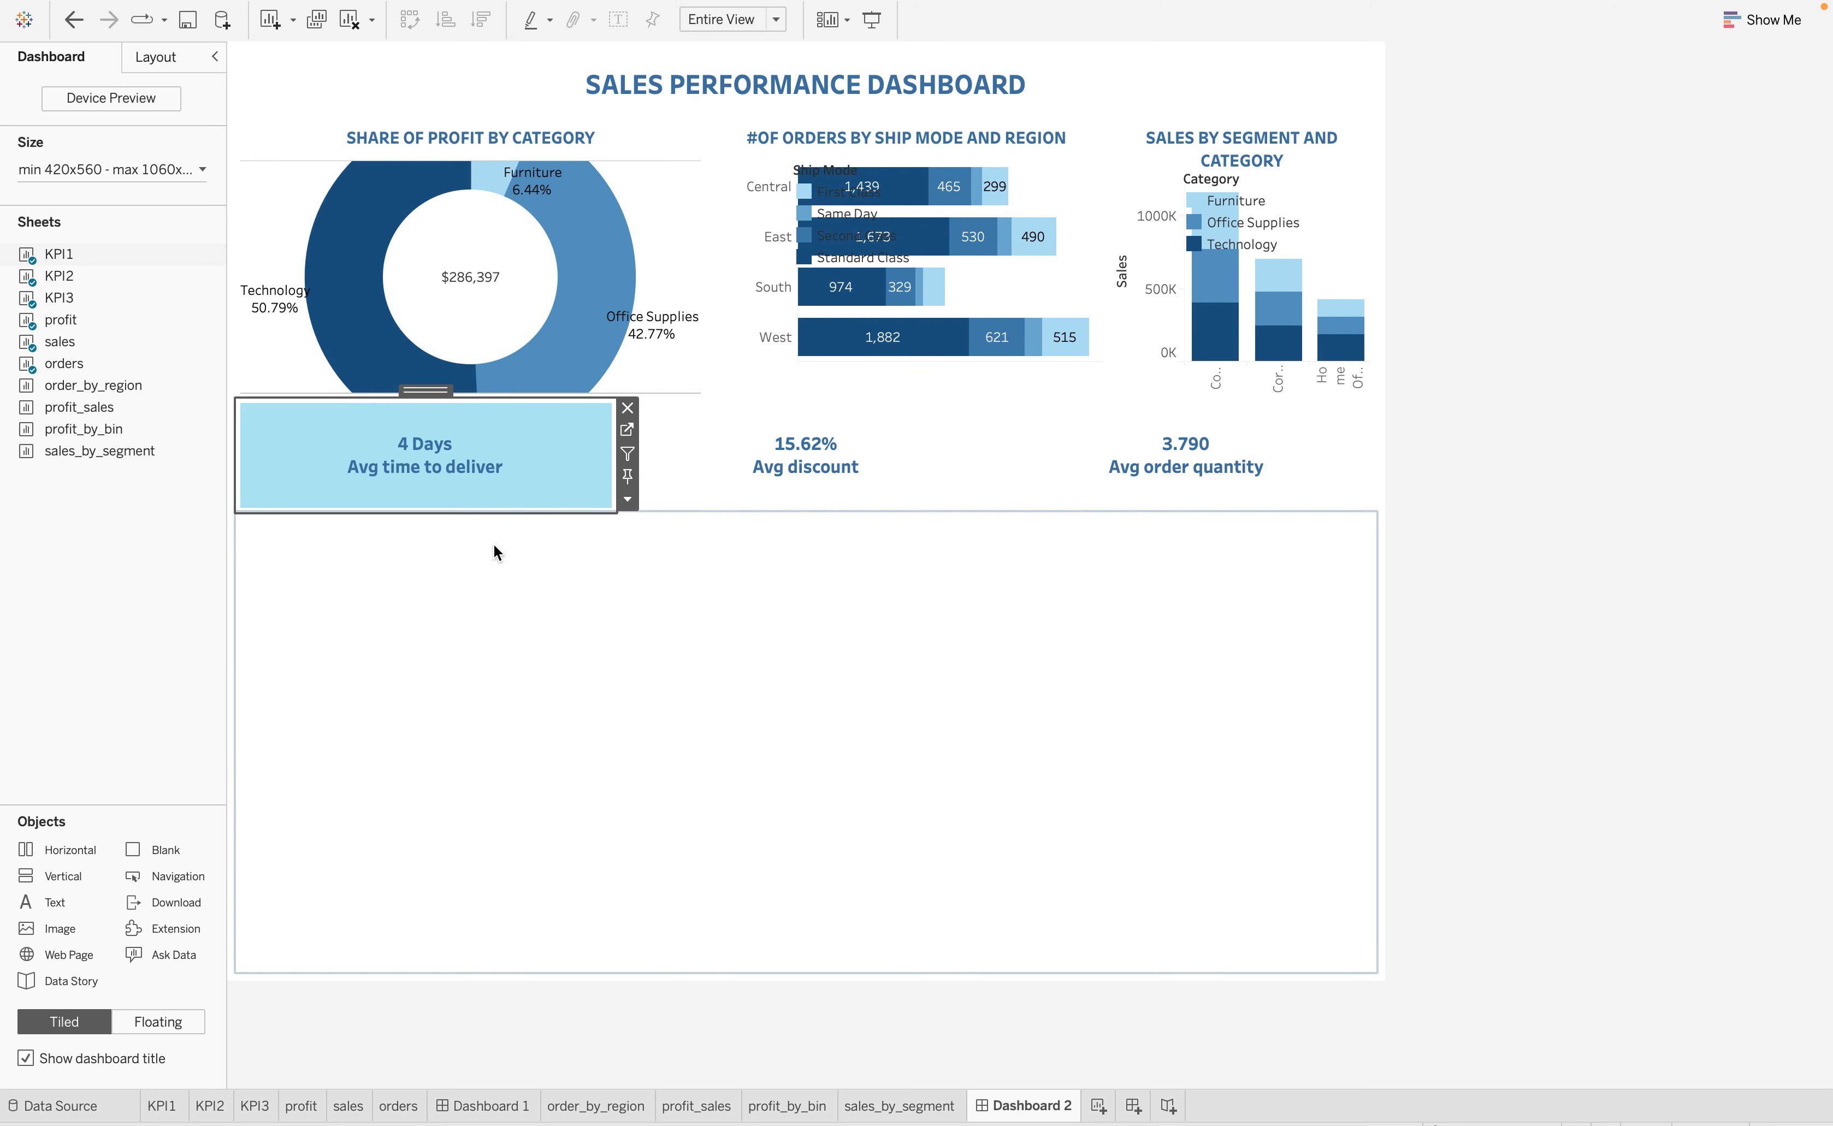
{"action": "left_click_drag", "start_coordinate": [691, 512], "coordinate": [688, 489]}
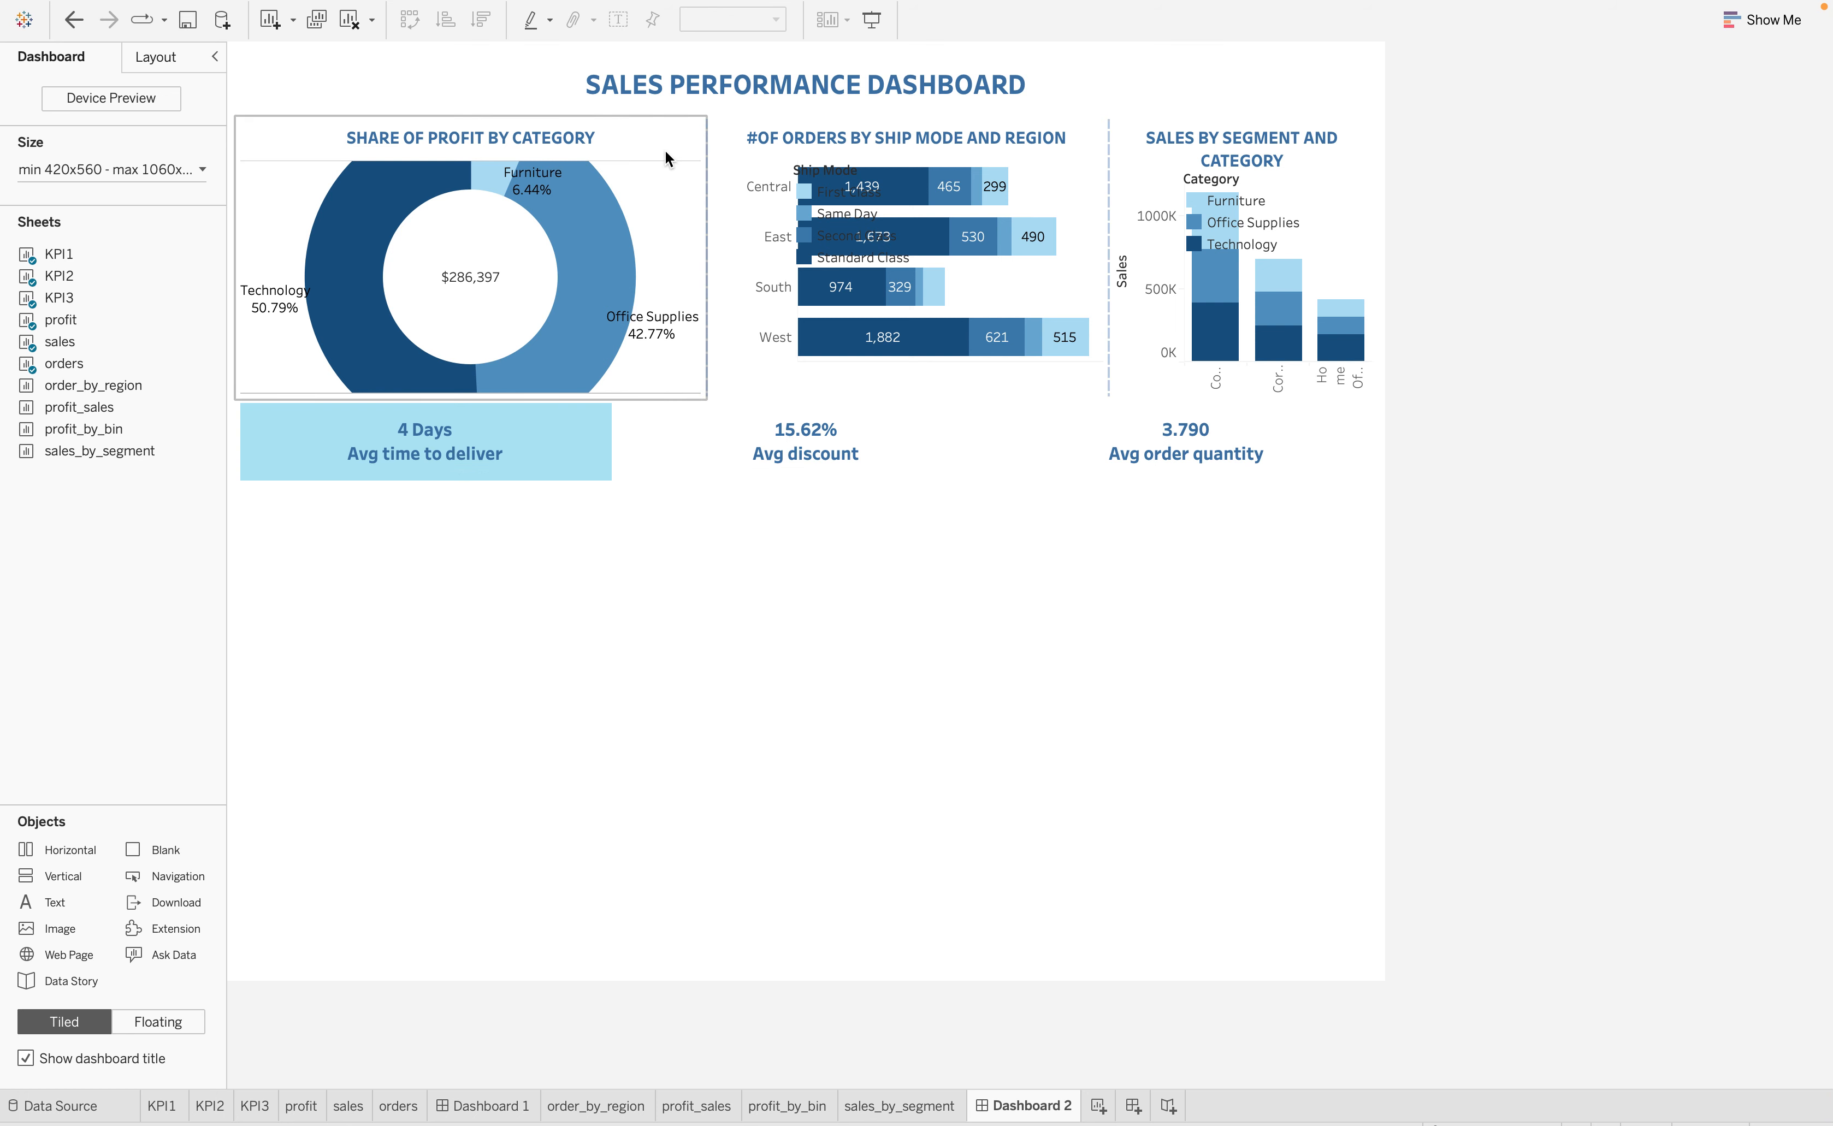
{"action": "left_click_drag", "start_coordinate": [231, 233], "coordinate": [237, 235]}
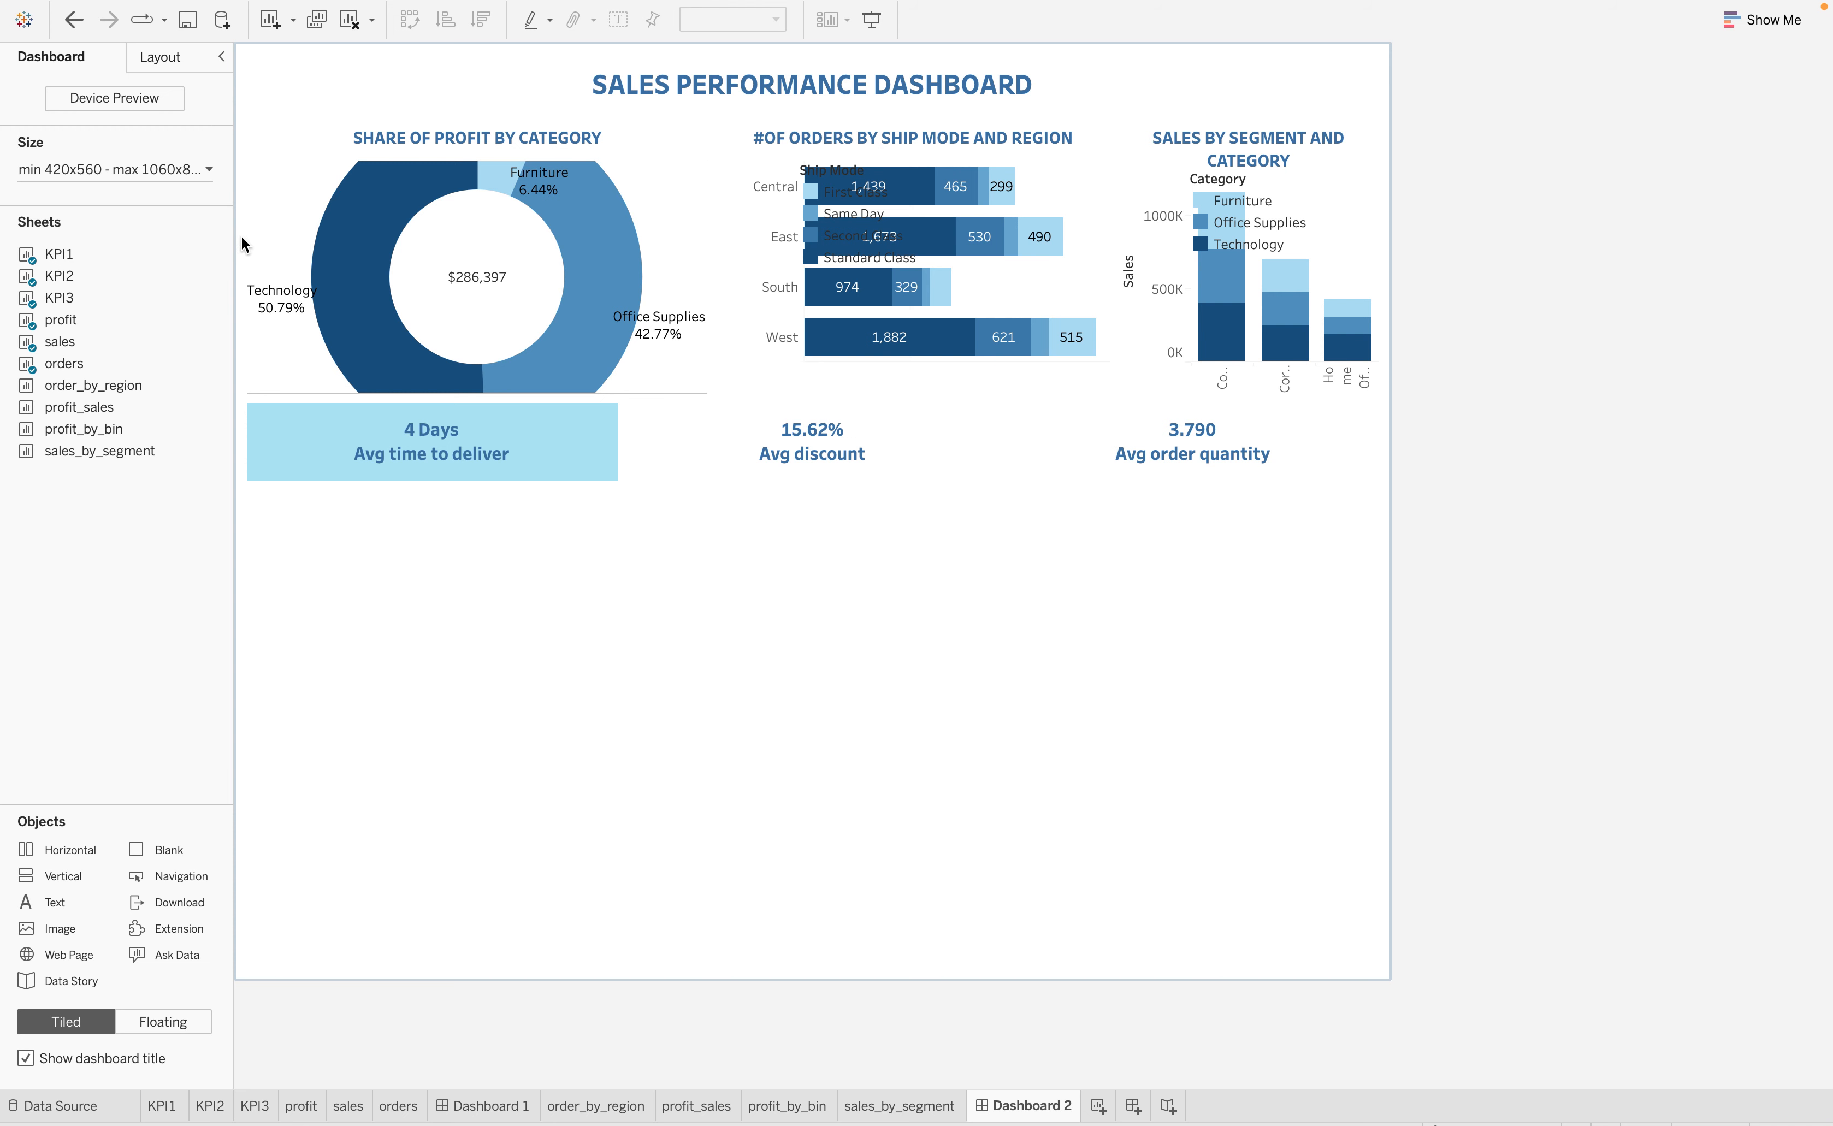
{"action": "left_click", "coordinate": [250, 239]}
{"action": "left_click", "coordinate": [943, 286]}
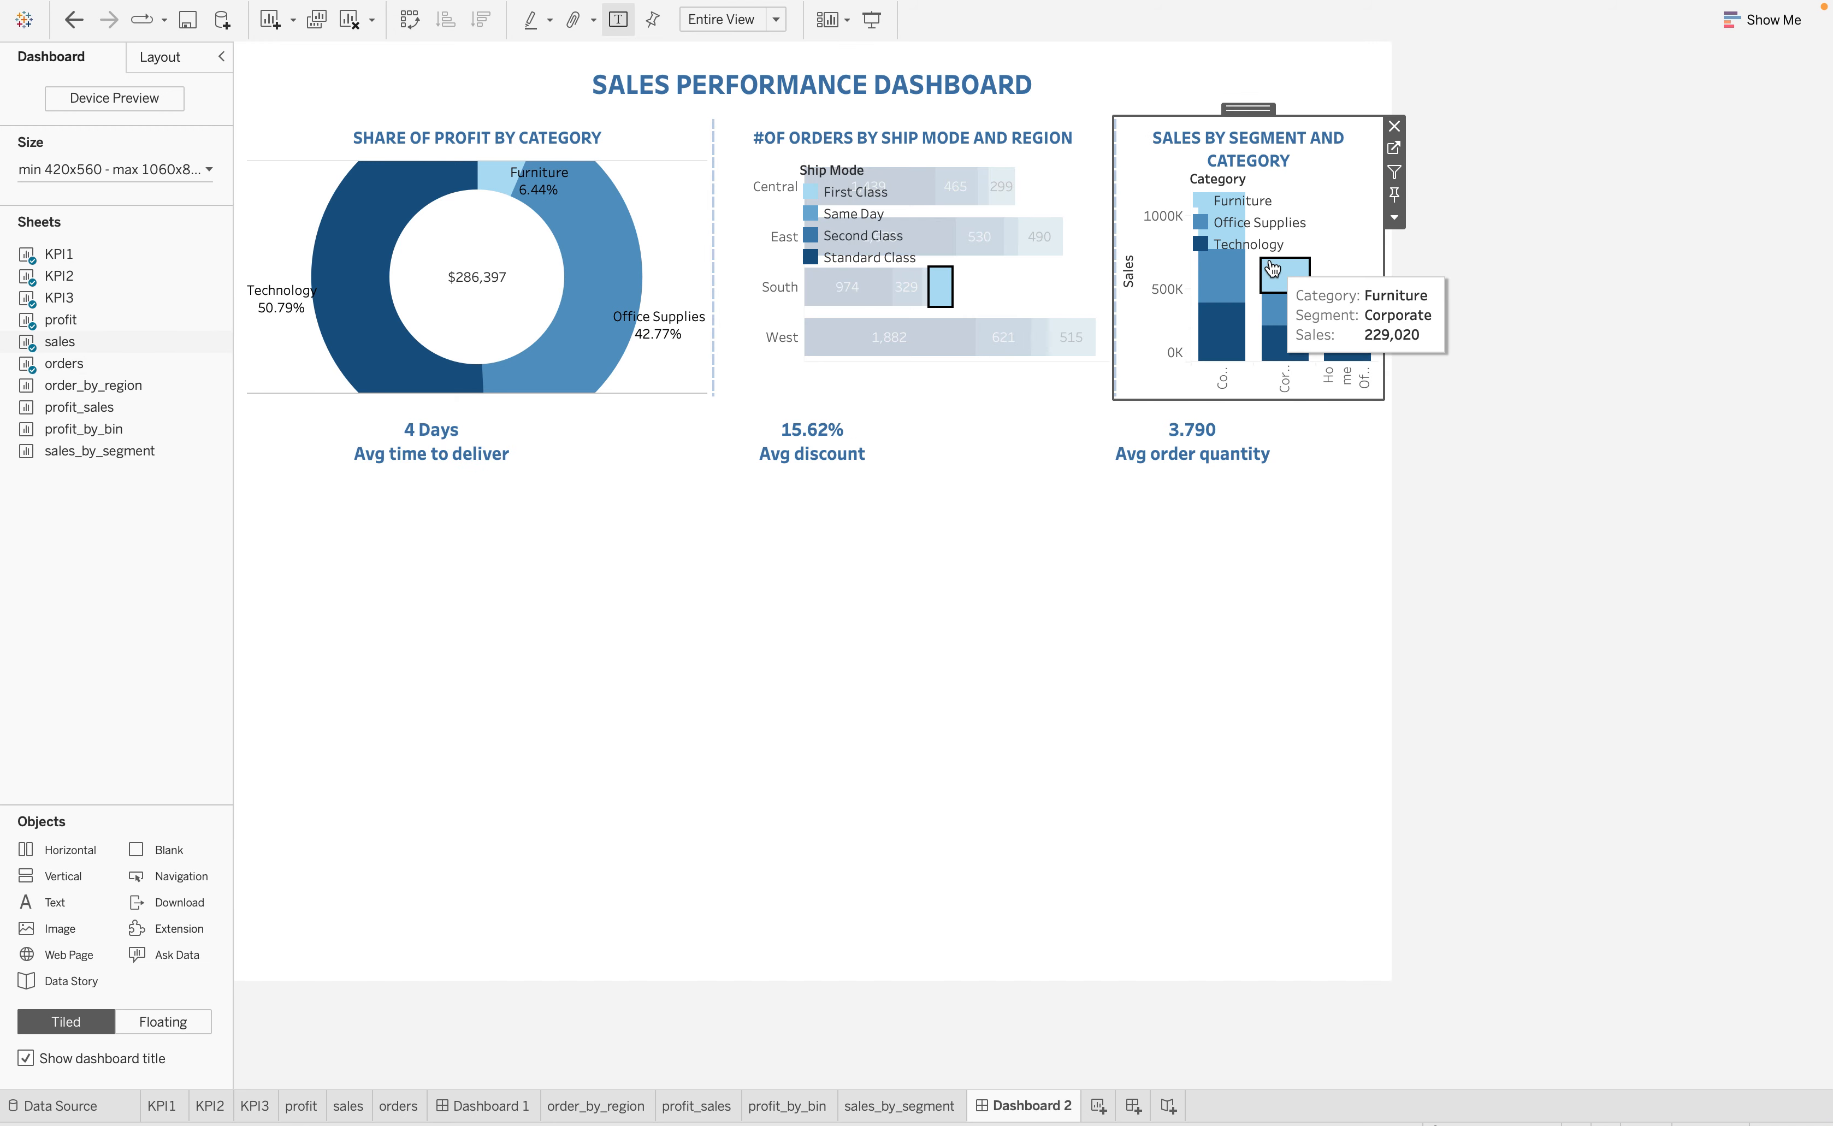
{"action": "left_click", "coordinate": [1285, 275]}
{"action": "left_click", "coordinate": [1243, 285]}
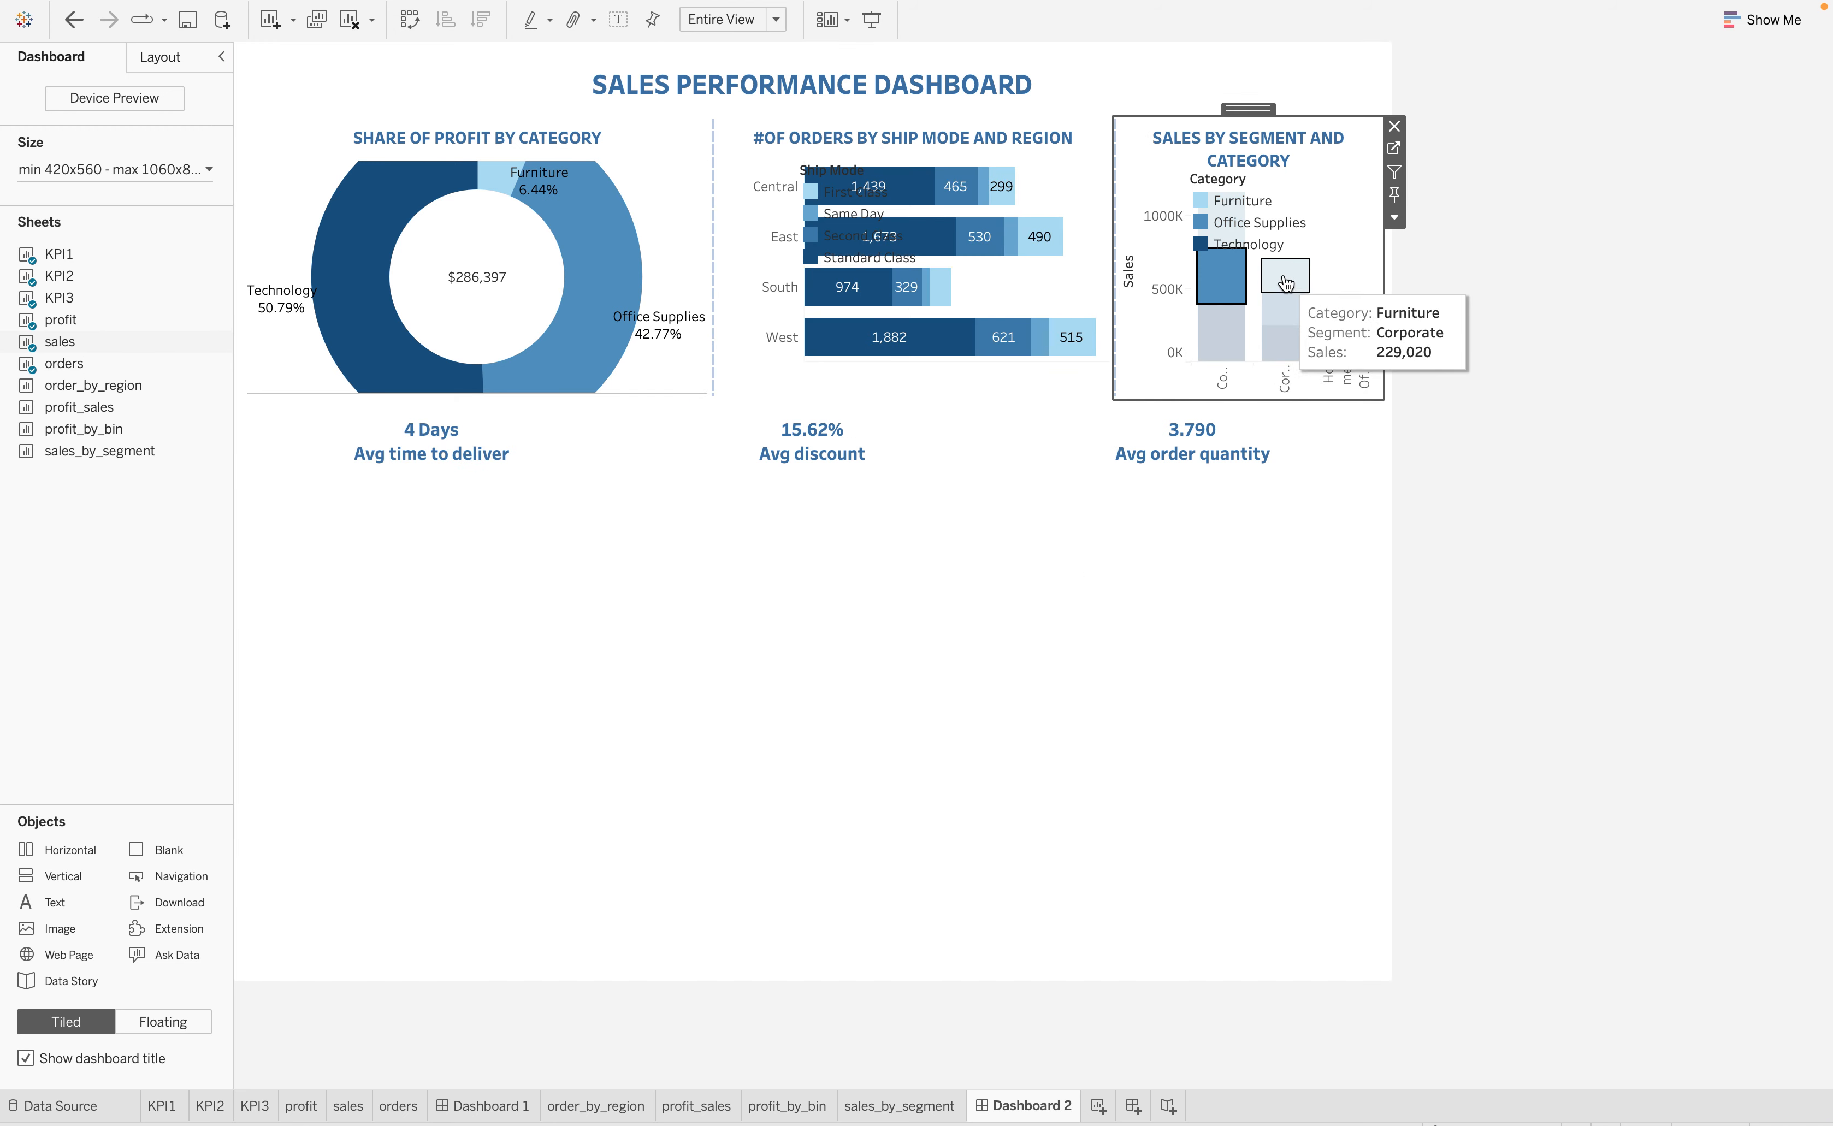
{"action": "left_click", "coordinate": [1286, 279]}
{"action": "left_click", "coordinate": [1269, 491]}
{"action": "left_click", "coordinate": [1178, 559]}
{"action": "left_click", "coordinate": [1293, 387]}
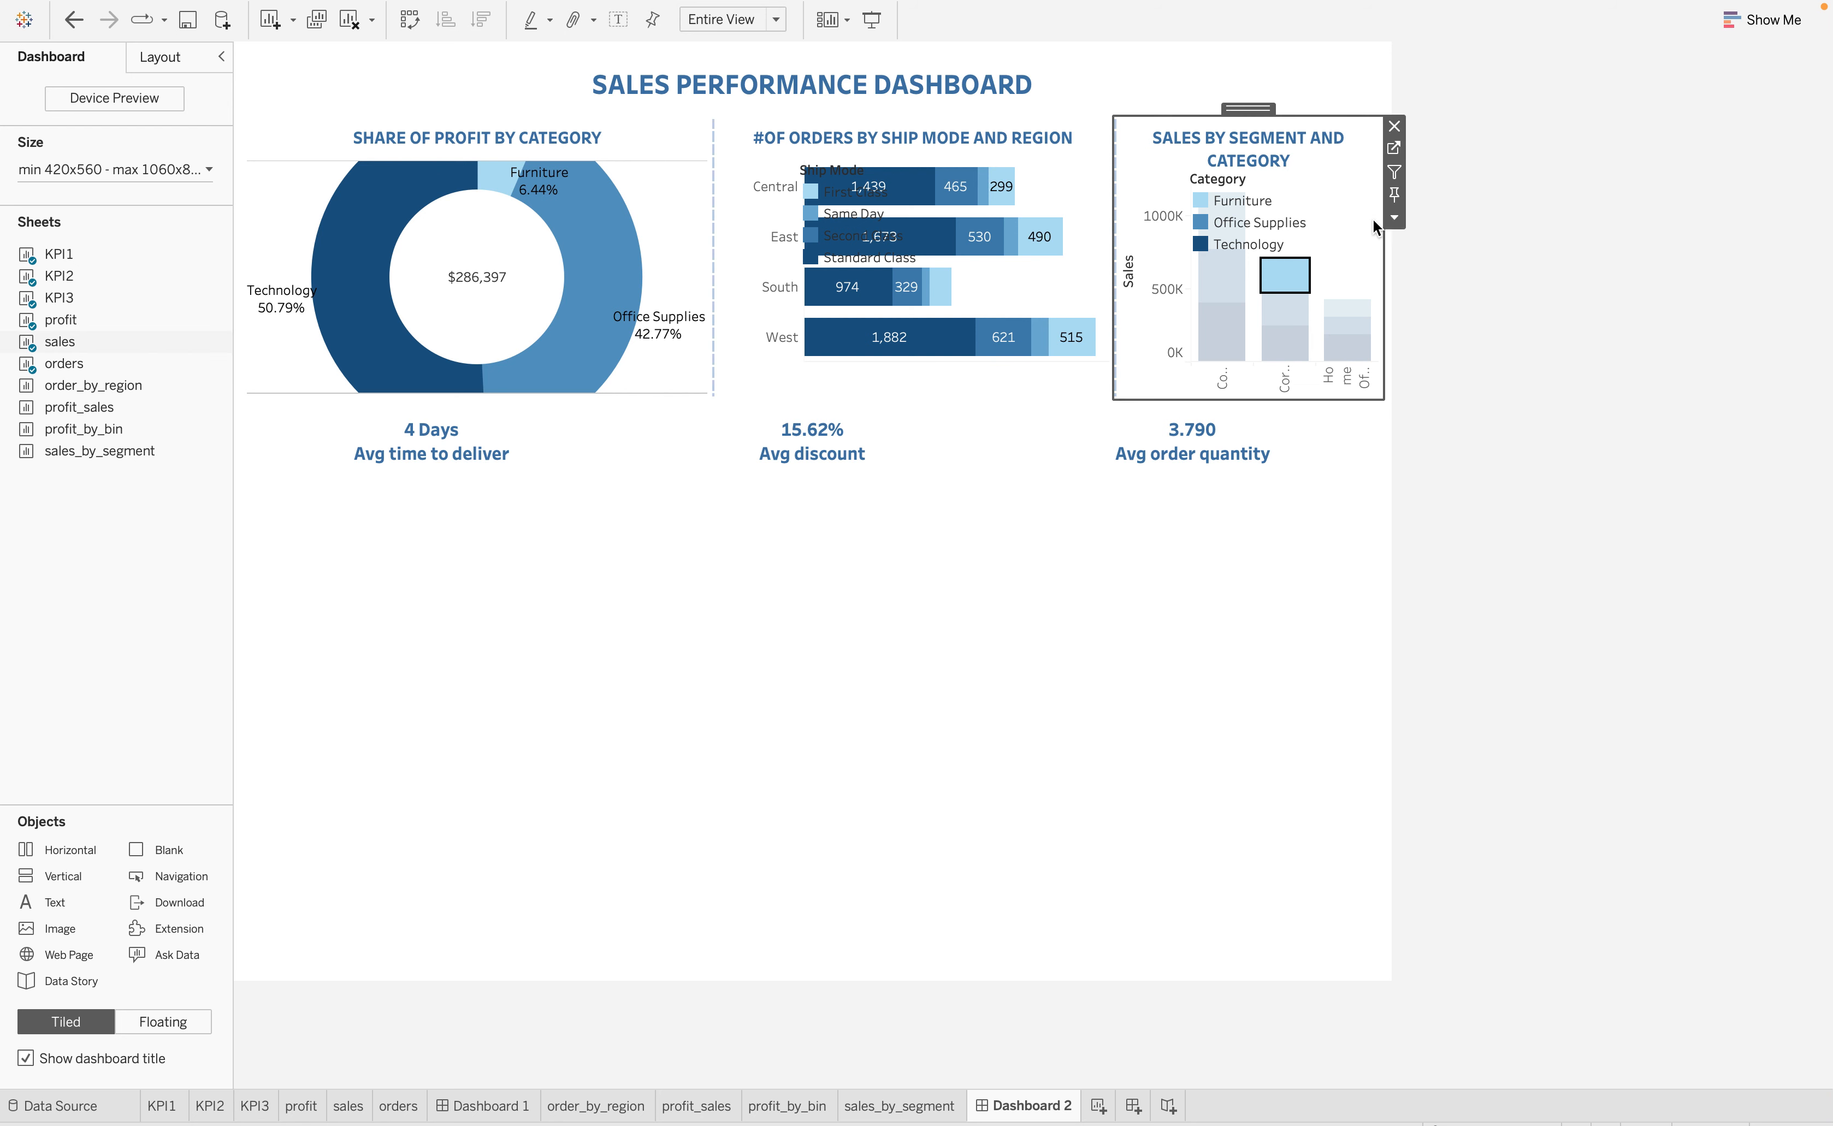
{"action": "left_click", "coordinate": [1346, 250]}
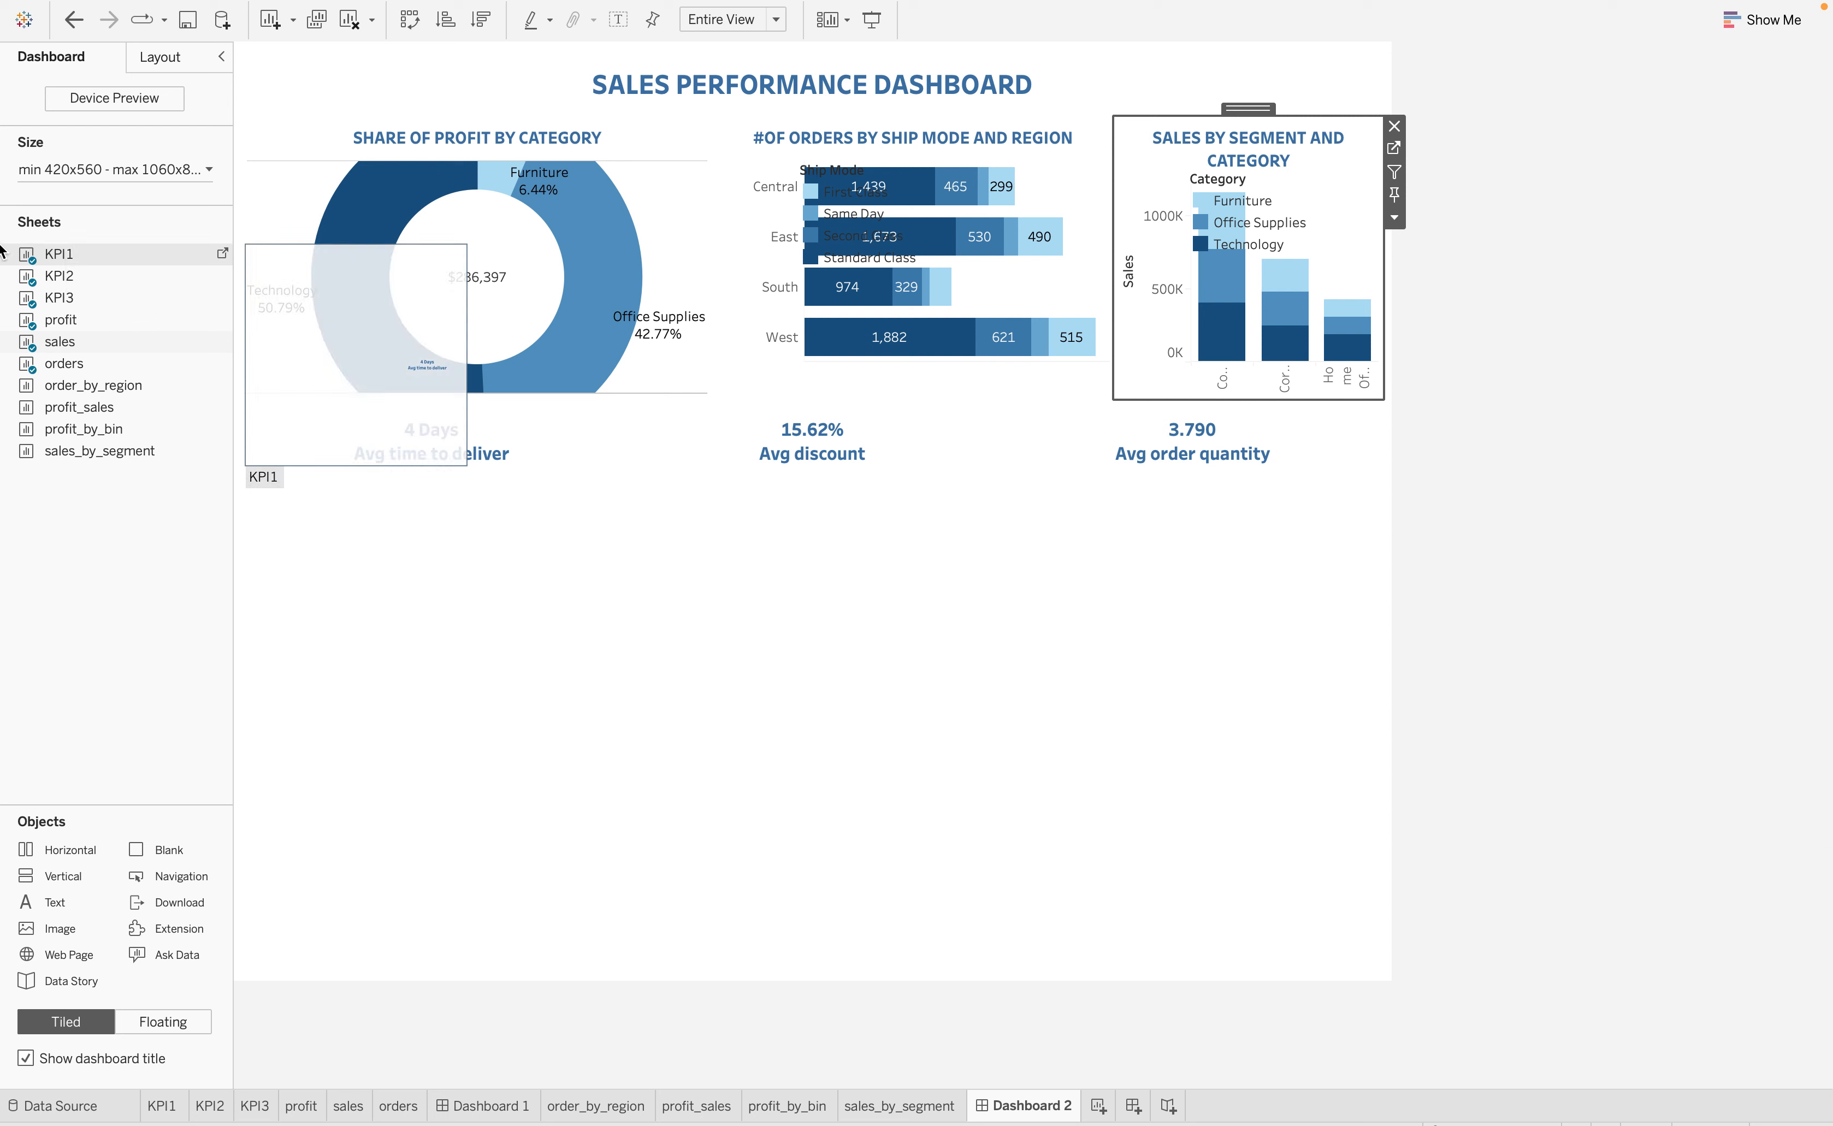
Place the profit_sales sheet beneath the KPI row and the profit_by_bin sheet to its right
{"action": "left_click_drag", "start_coordinate": [52, 410], "coordinate": [334, 607]}
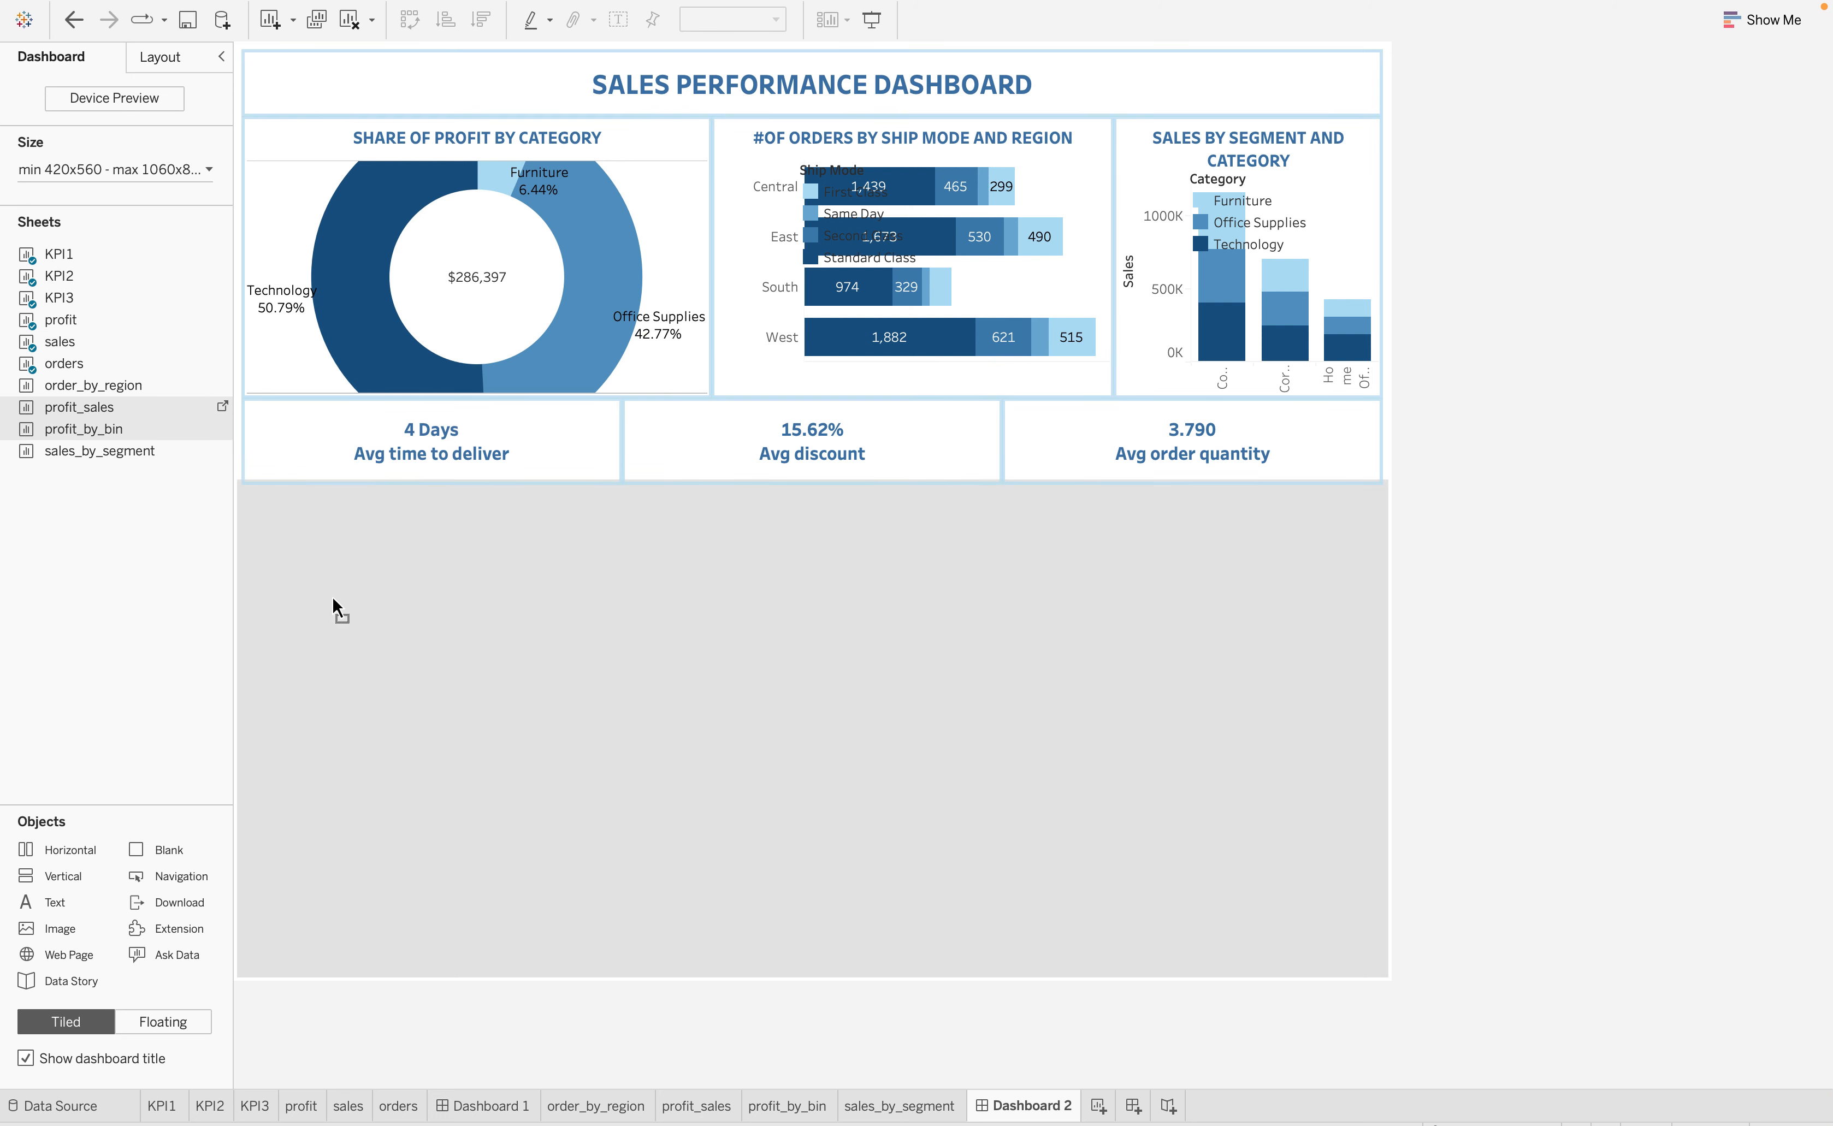
{"action": "left_click_drag", "start_coordinate": [172, 503], "coordinate": [175, 505]}
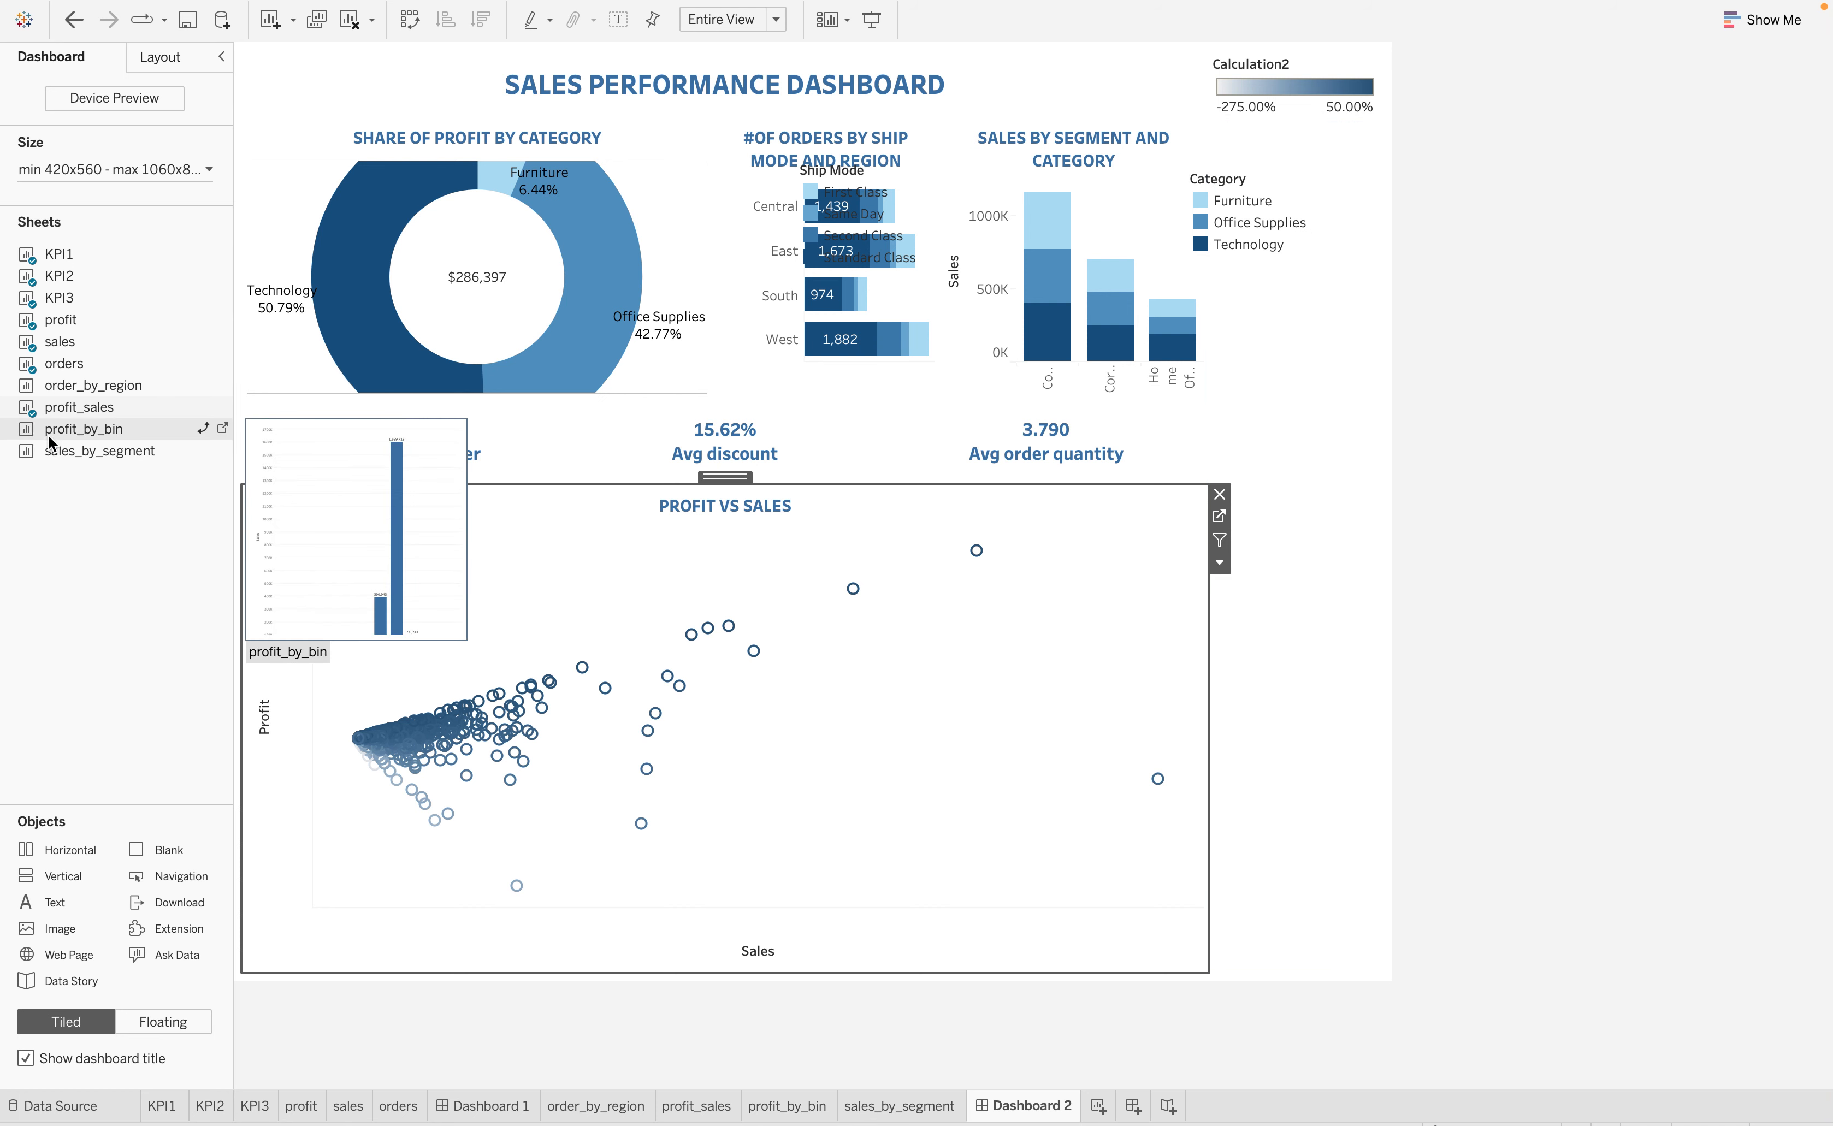
{"action": "left_click_drag", "start_coordinate": [54, 436], "coordinate": [977, 711]}
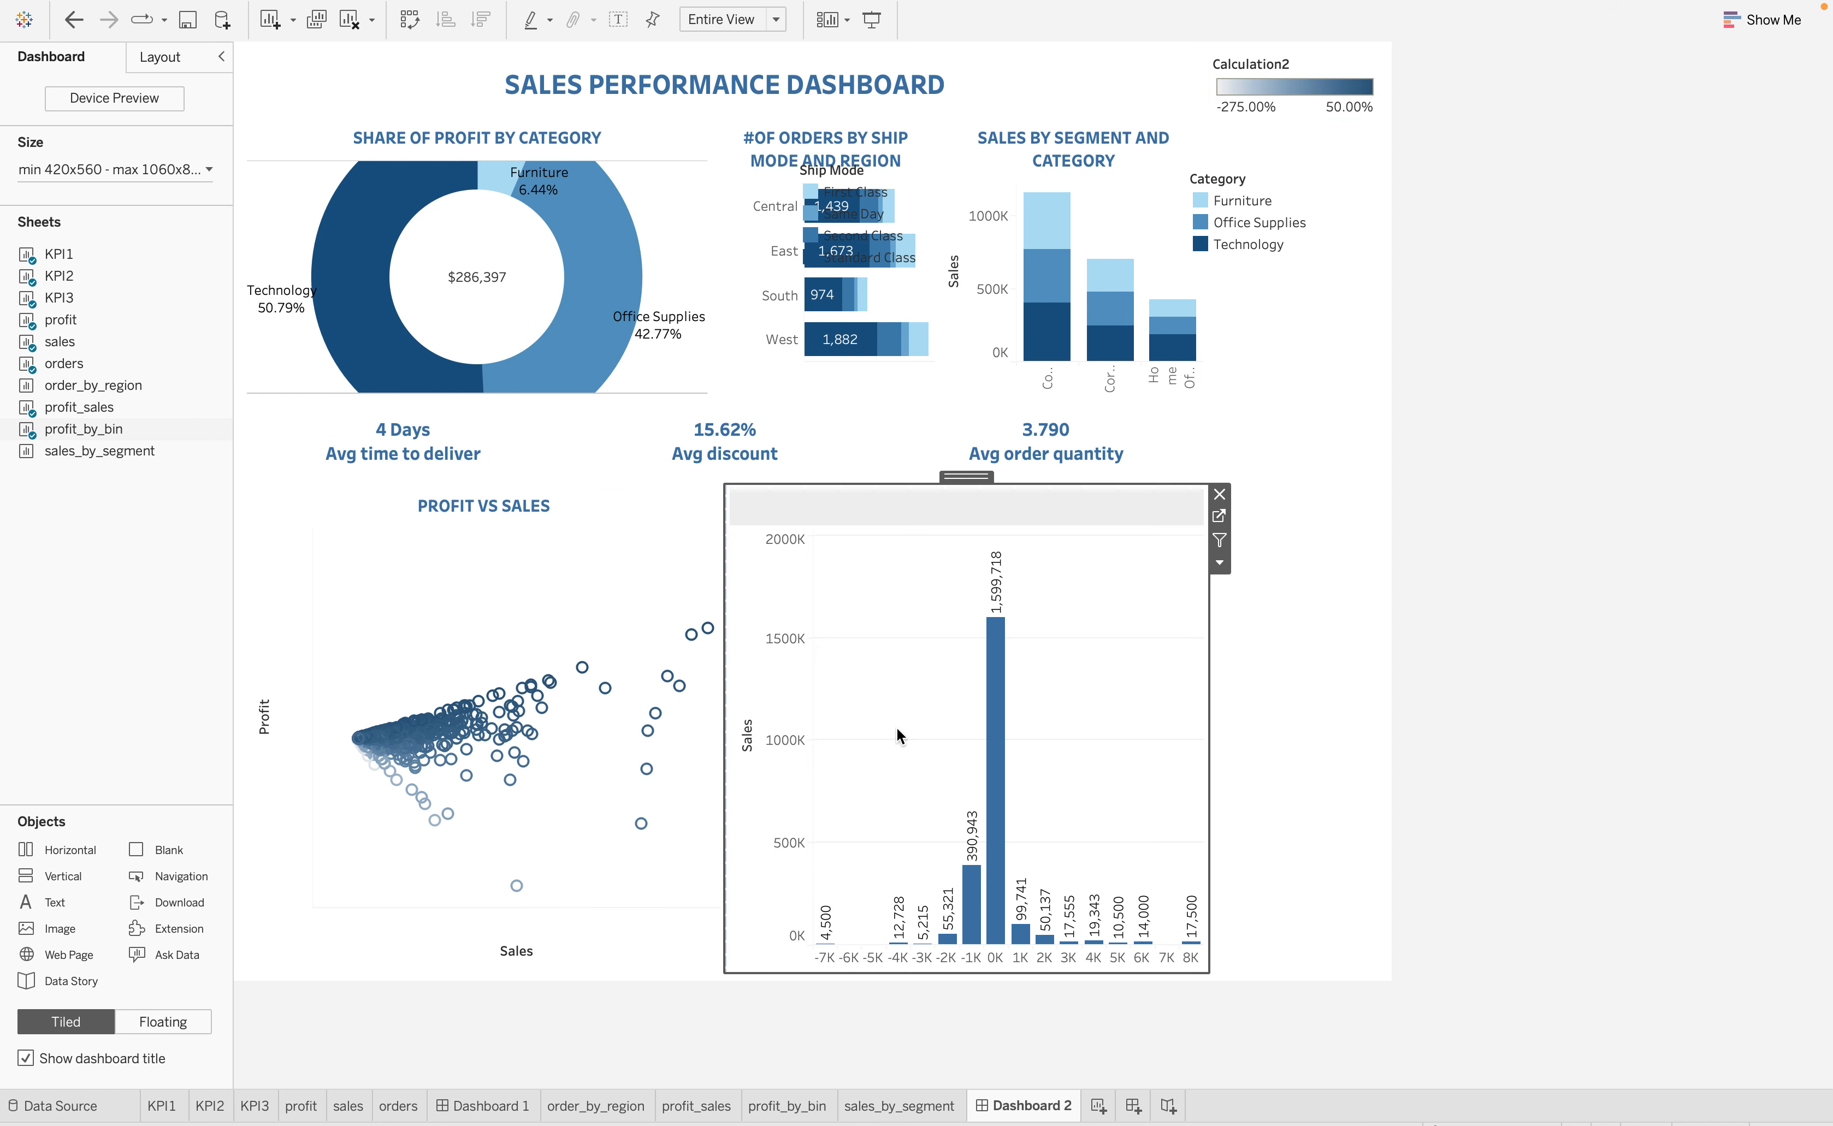
Place the sales_by_segment sheet to the right of the profit bins chart and narrow the Profit vs Sales chart
{"action": "left_click_drag", "start_coordinate": [64, 452], "coordinate": [1172, 741]}
{"action": "left_click_drag", "start_coordinate": [968, 771], "coordinate": [970, 768]}
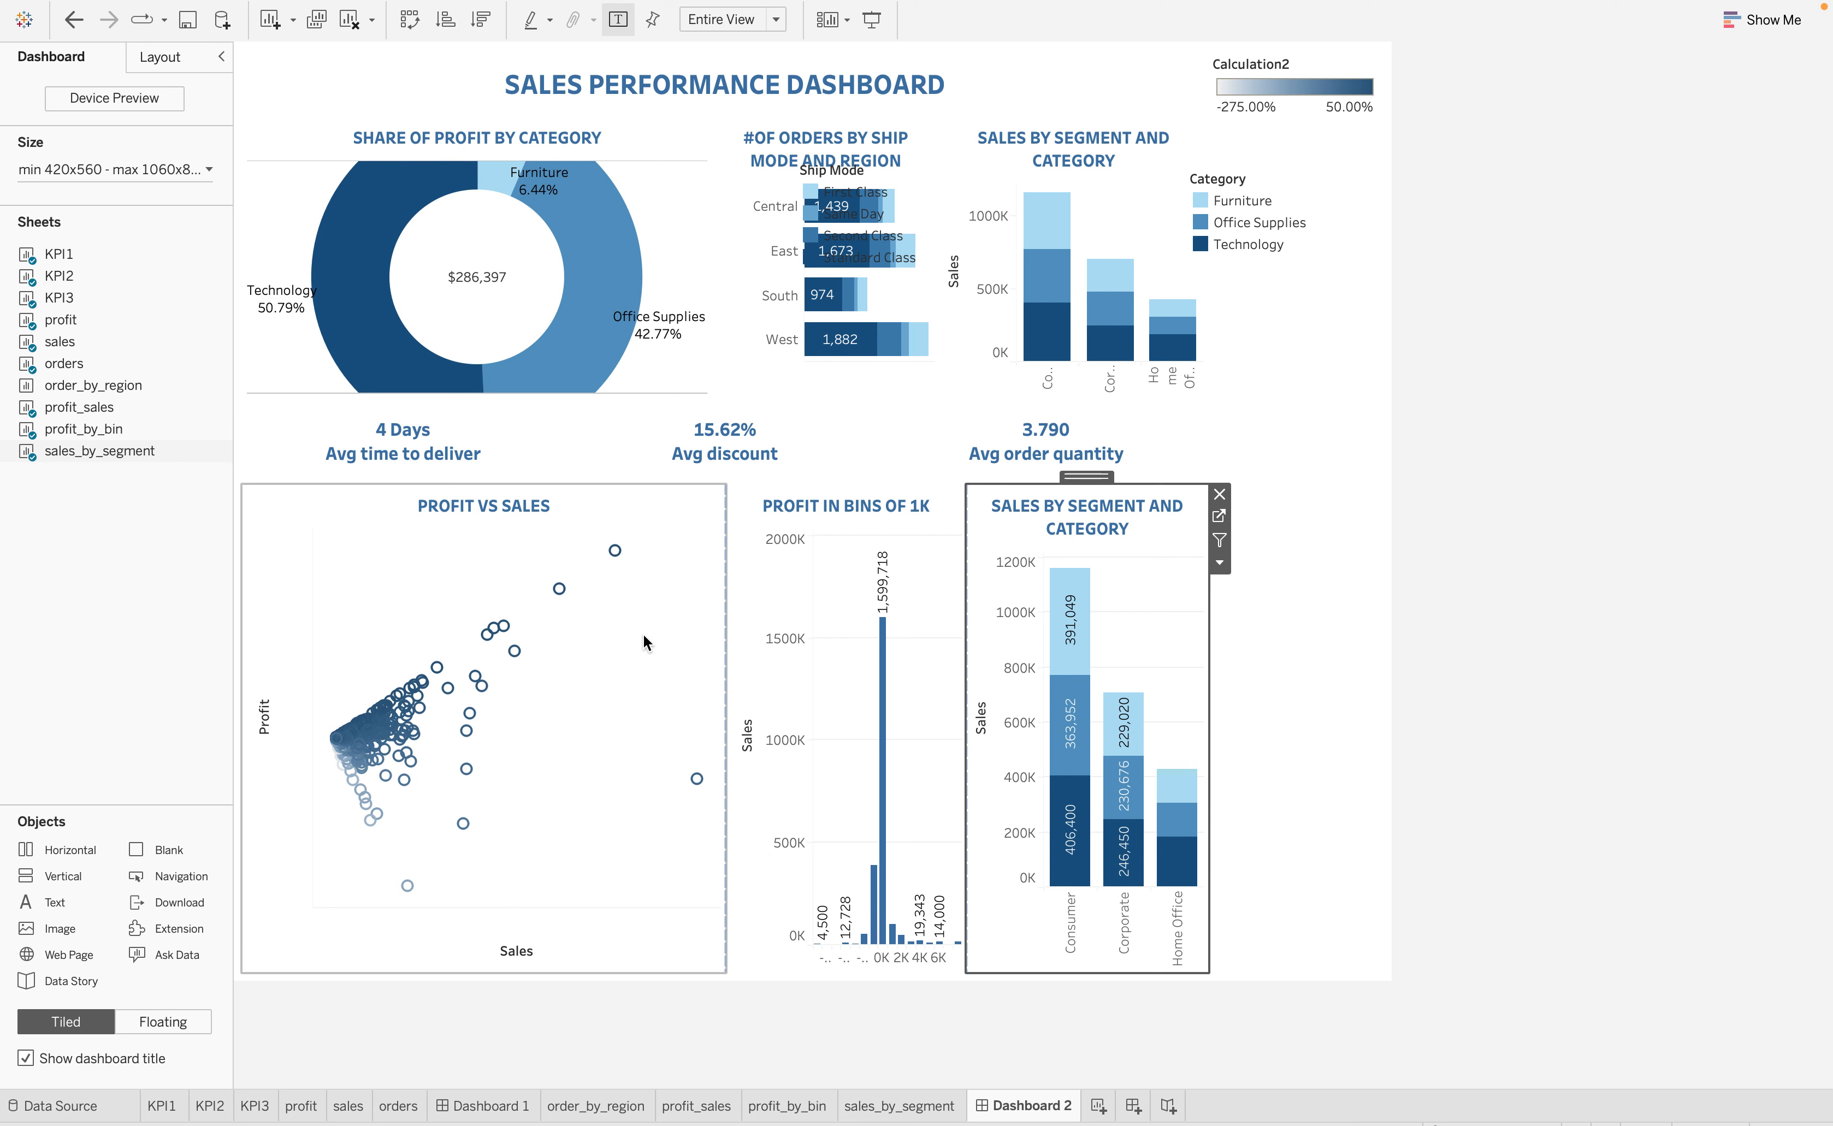
{"action": "left_click", "coordinate": [656, 693]}
{"action": "left_click_drag", "start_coordinate": [721, 702], "coordinate": [606, 721]}
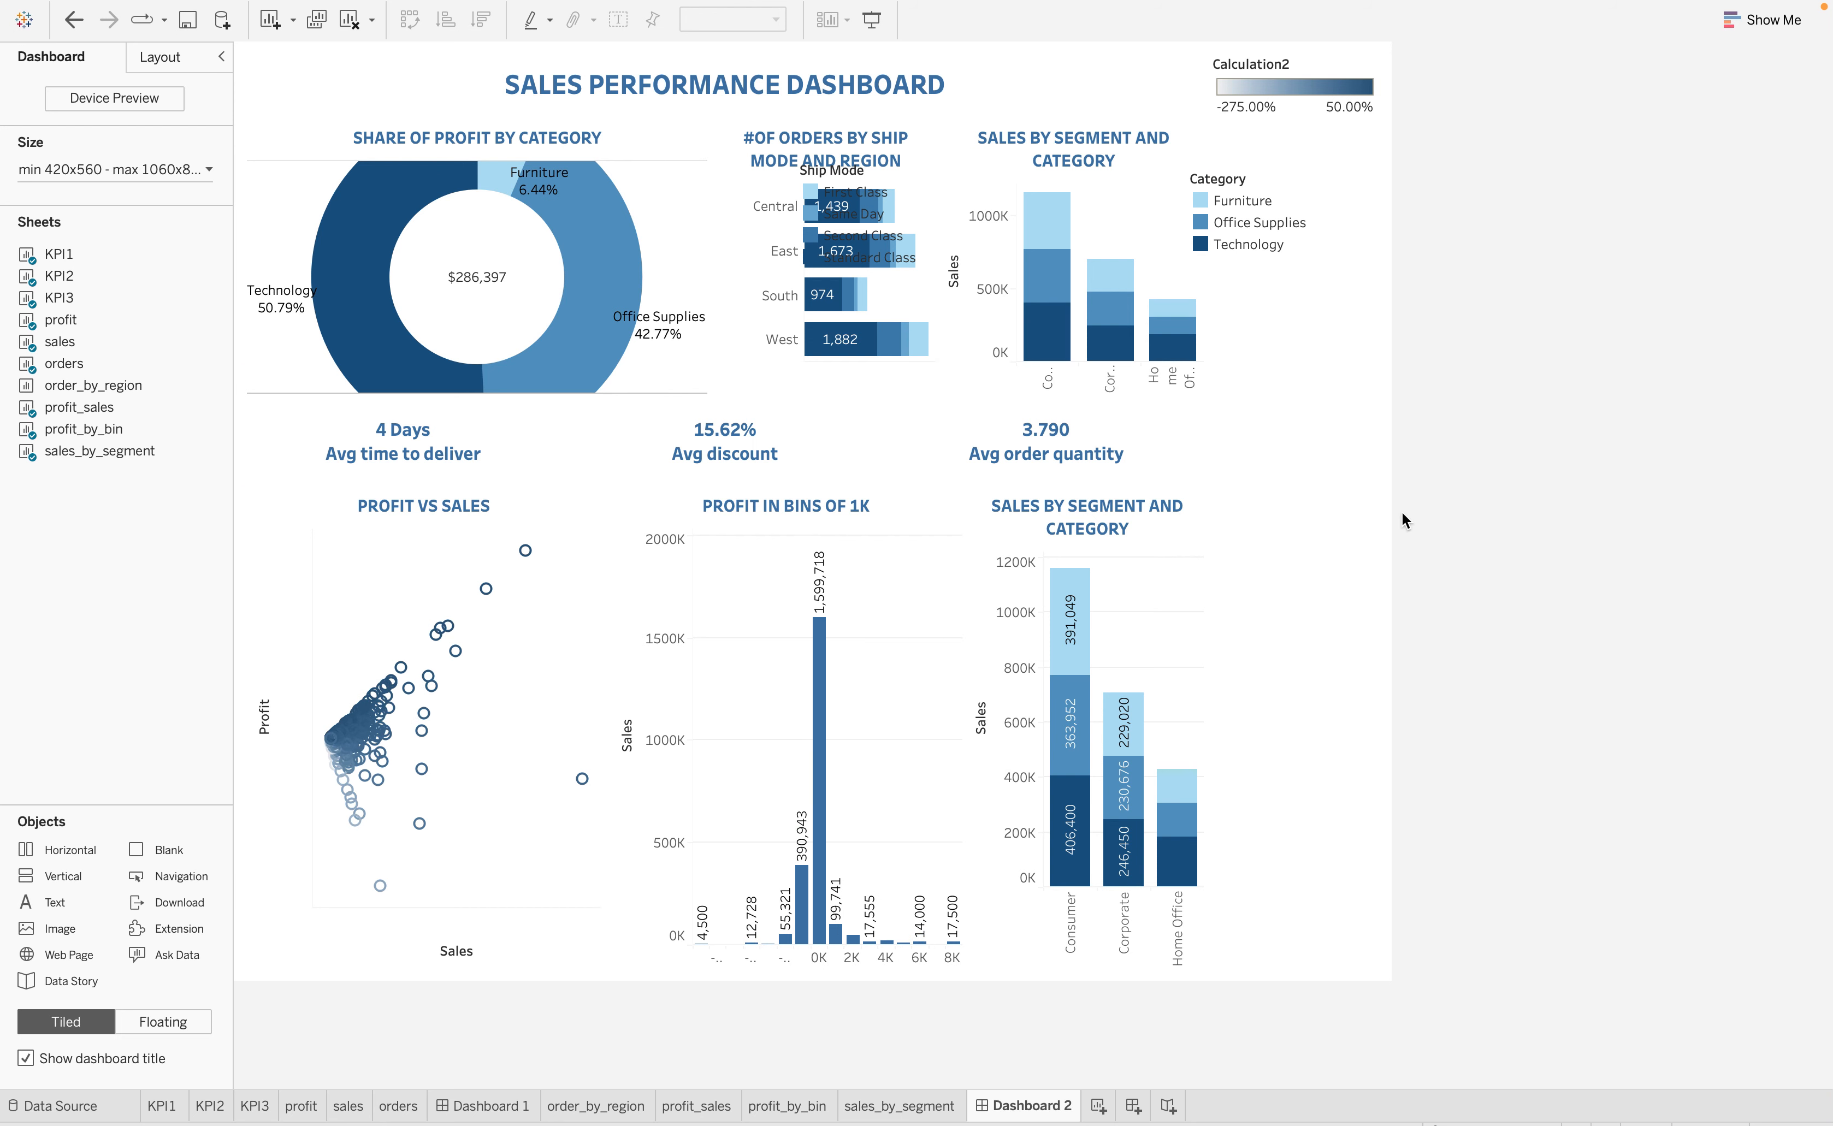
Move the floating Category legend beneath the Calculation2 legend and the Ship Mode legend beneath the Category legend
{"action": "left_click", "coordinate": [1257, 201]}
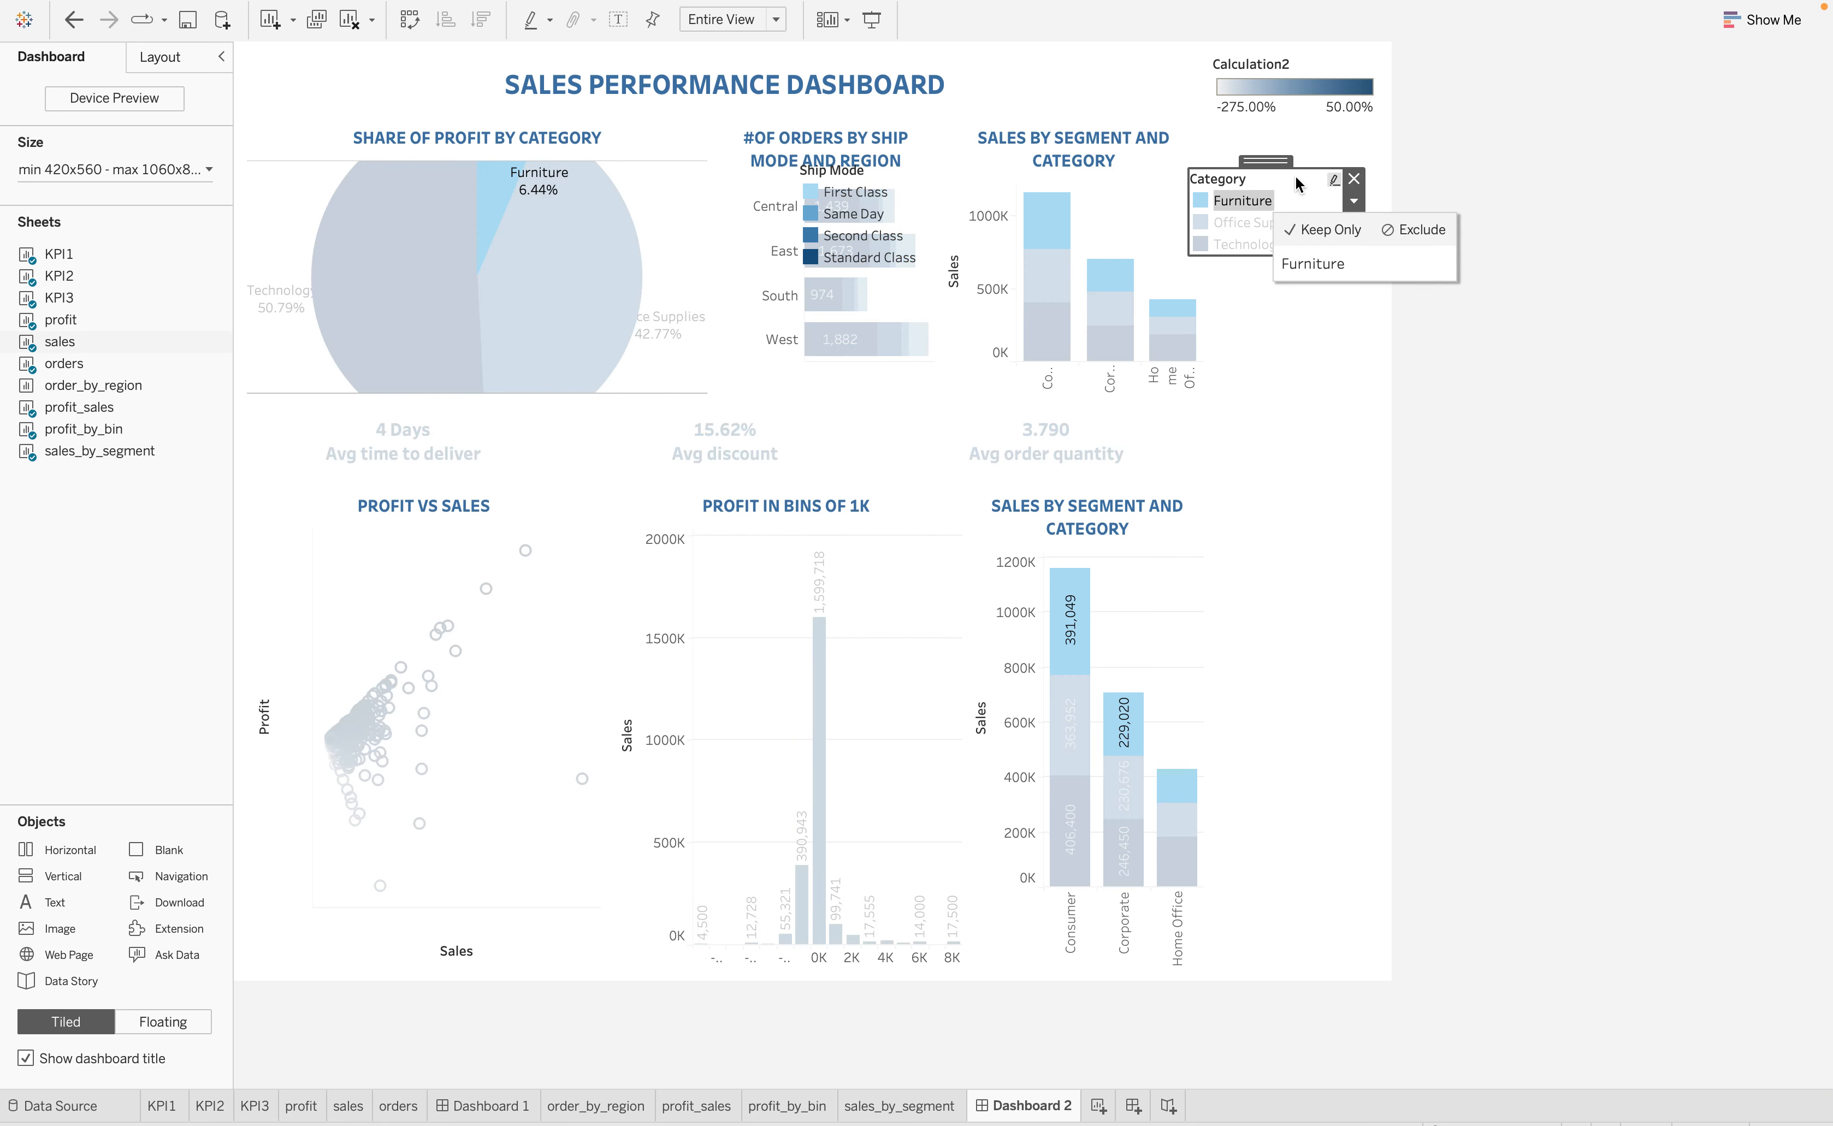
{"action": "left_click_drag", "start_coordinate": [1295, 183], "coordinate": [1300, 200]}
{"action": "left_click", "coordinate": [1286, 236]}
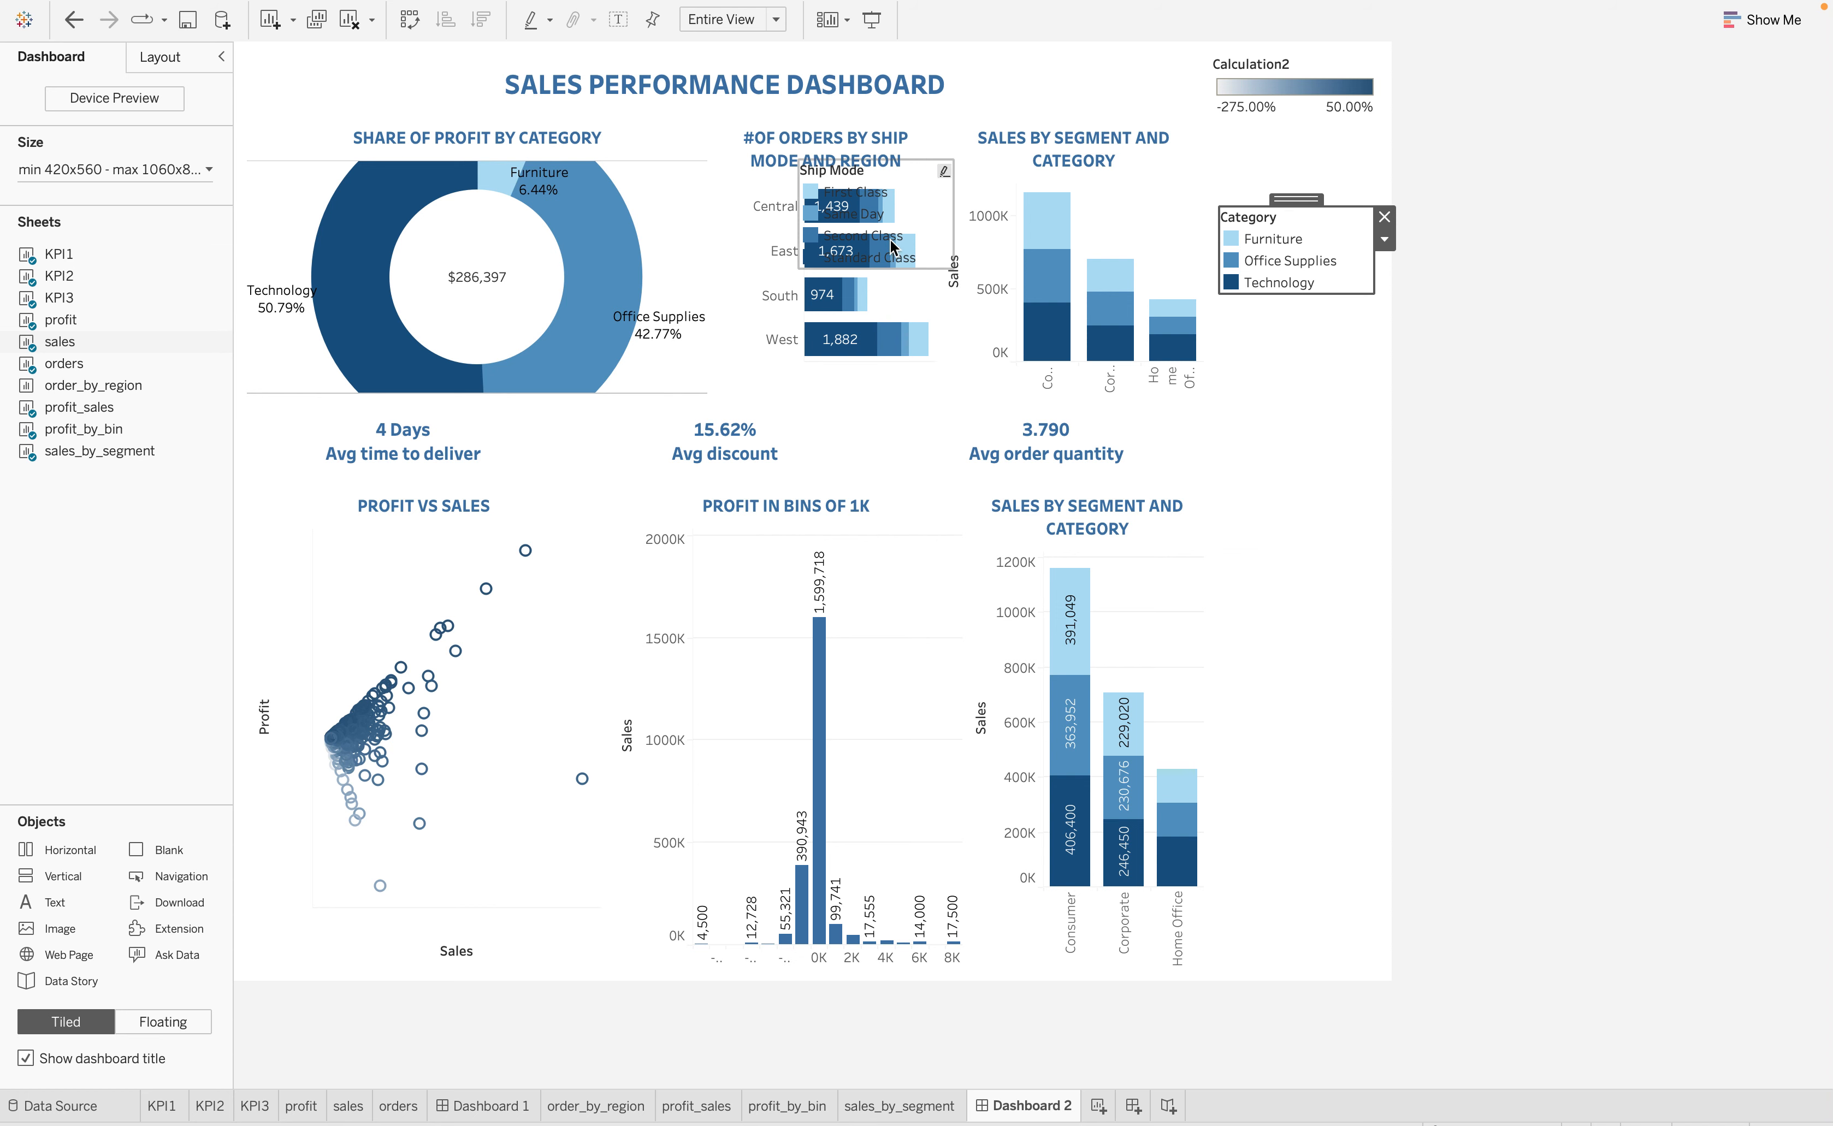
{"action": "left_click", "coordinate": [872, 215]}
{"action": "left_click_drag", "start_coordinate": [872, 153], "coordinate": [1288, 342]}
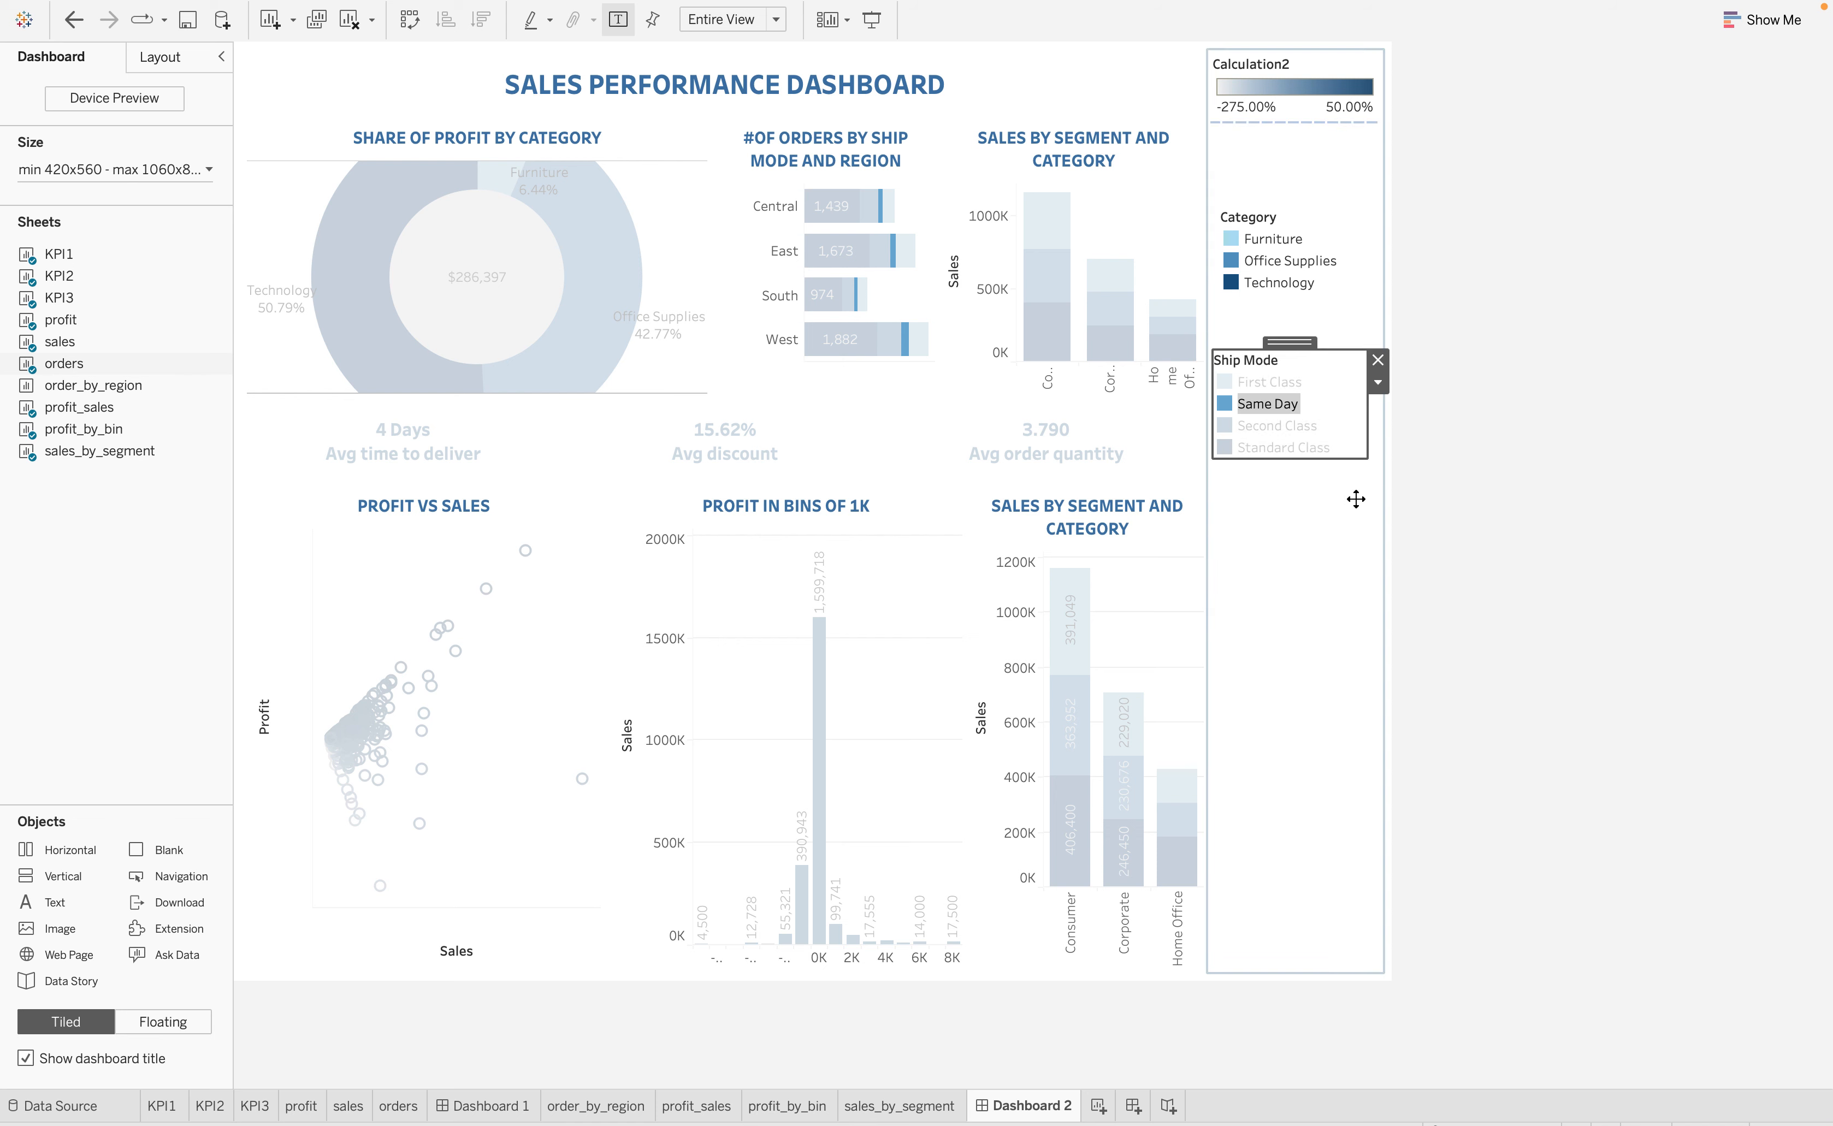
{"action": "left_click", "coordinate": [1268, 402]}
{"action": "left_click", "coordinate": [1376, 384]}
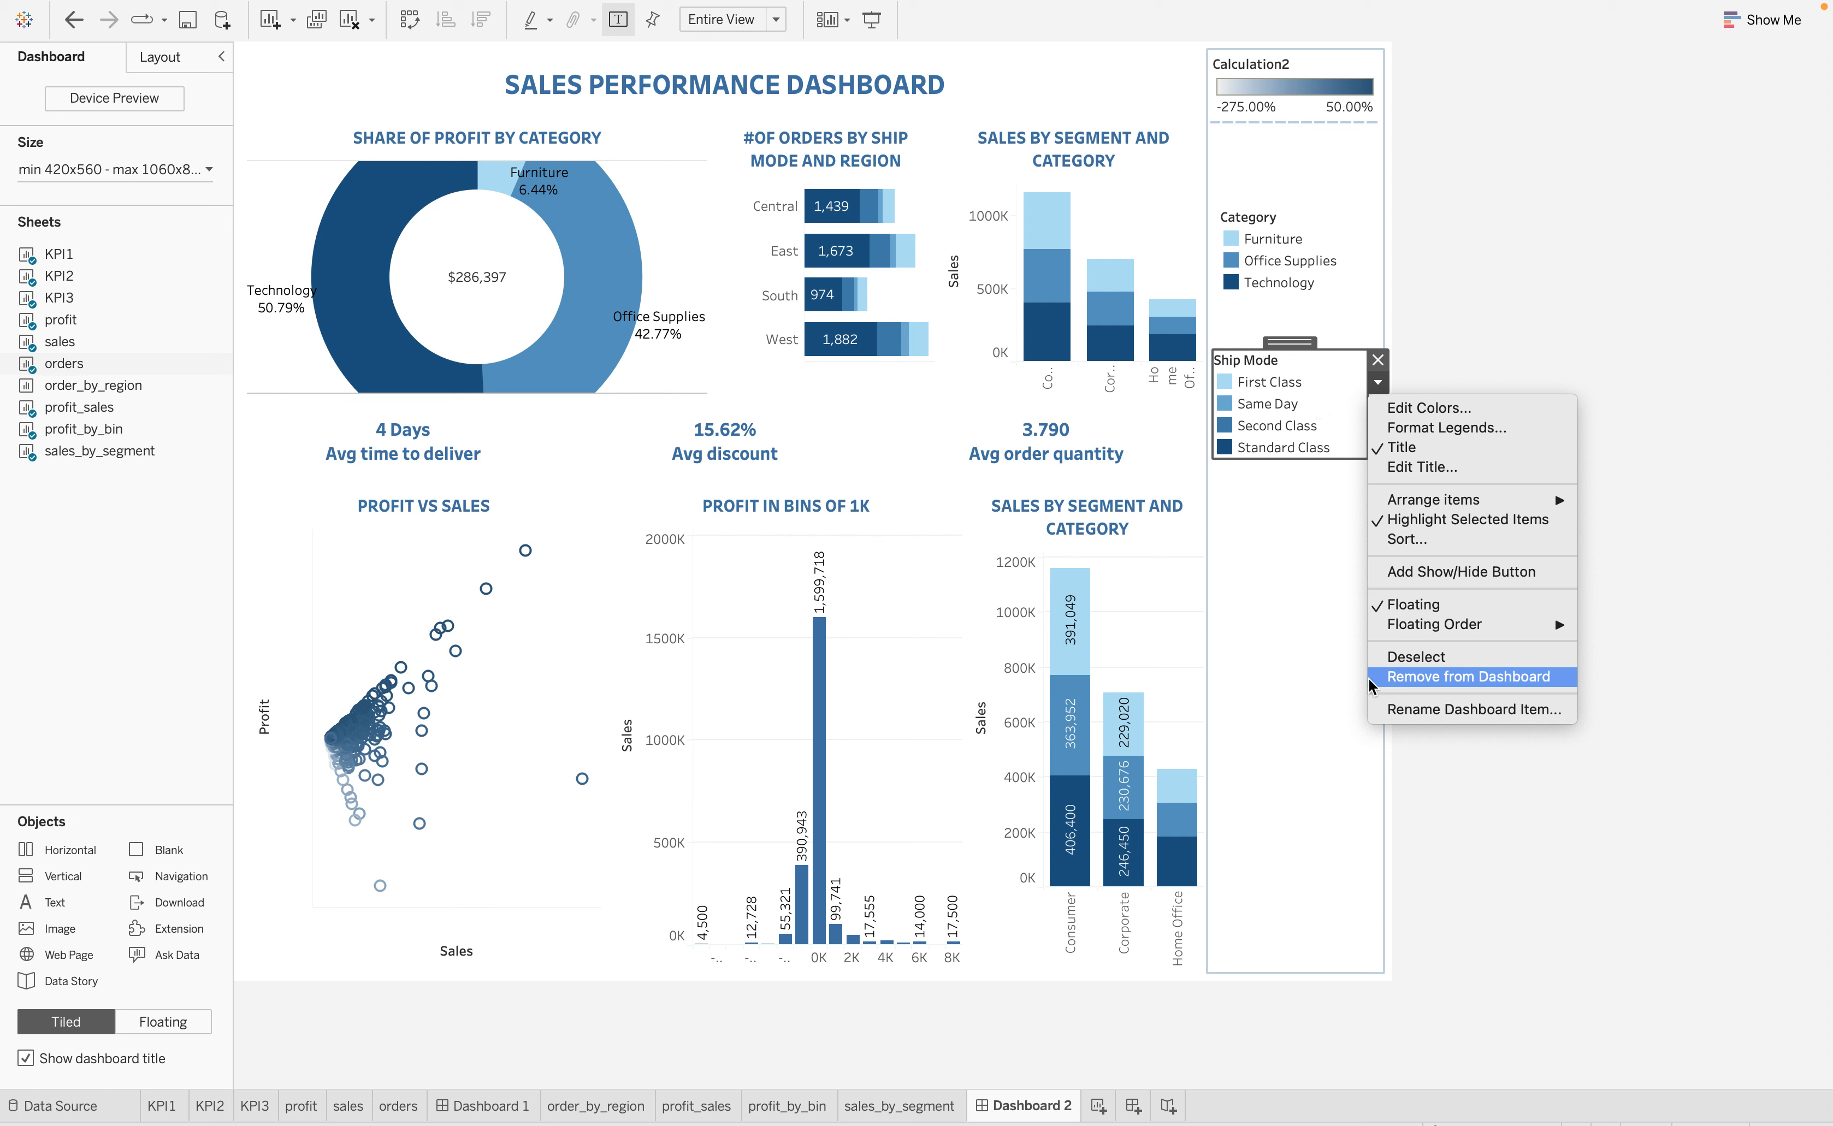
{"action": "left_click", "coordinate": [1305, 569]}
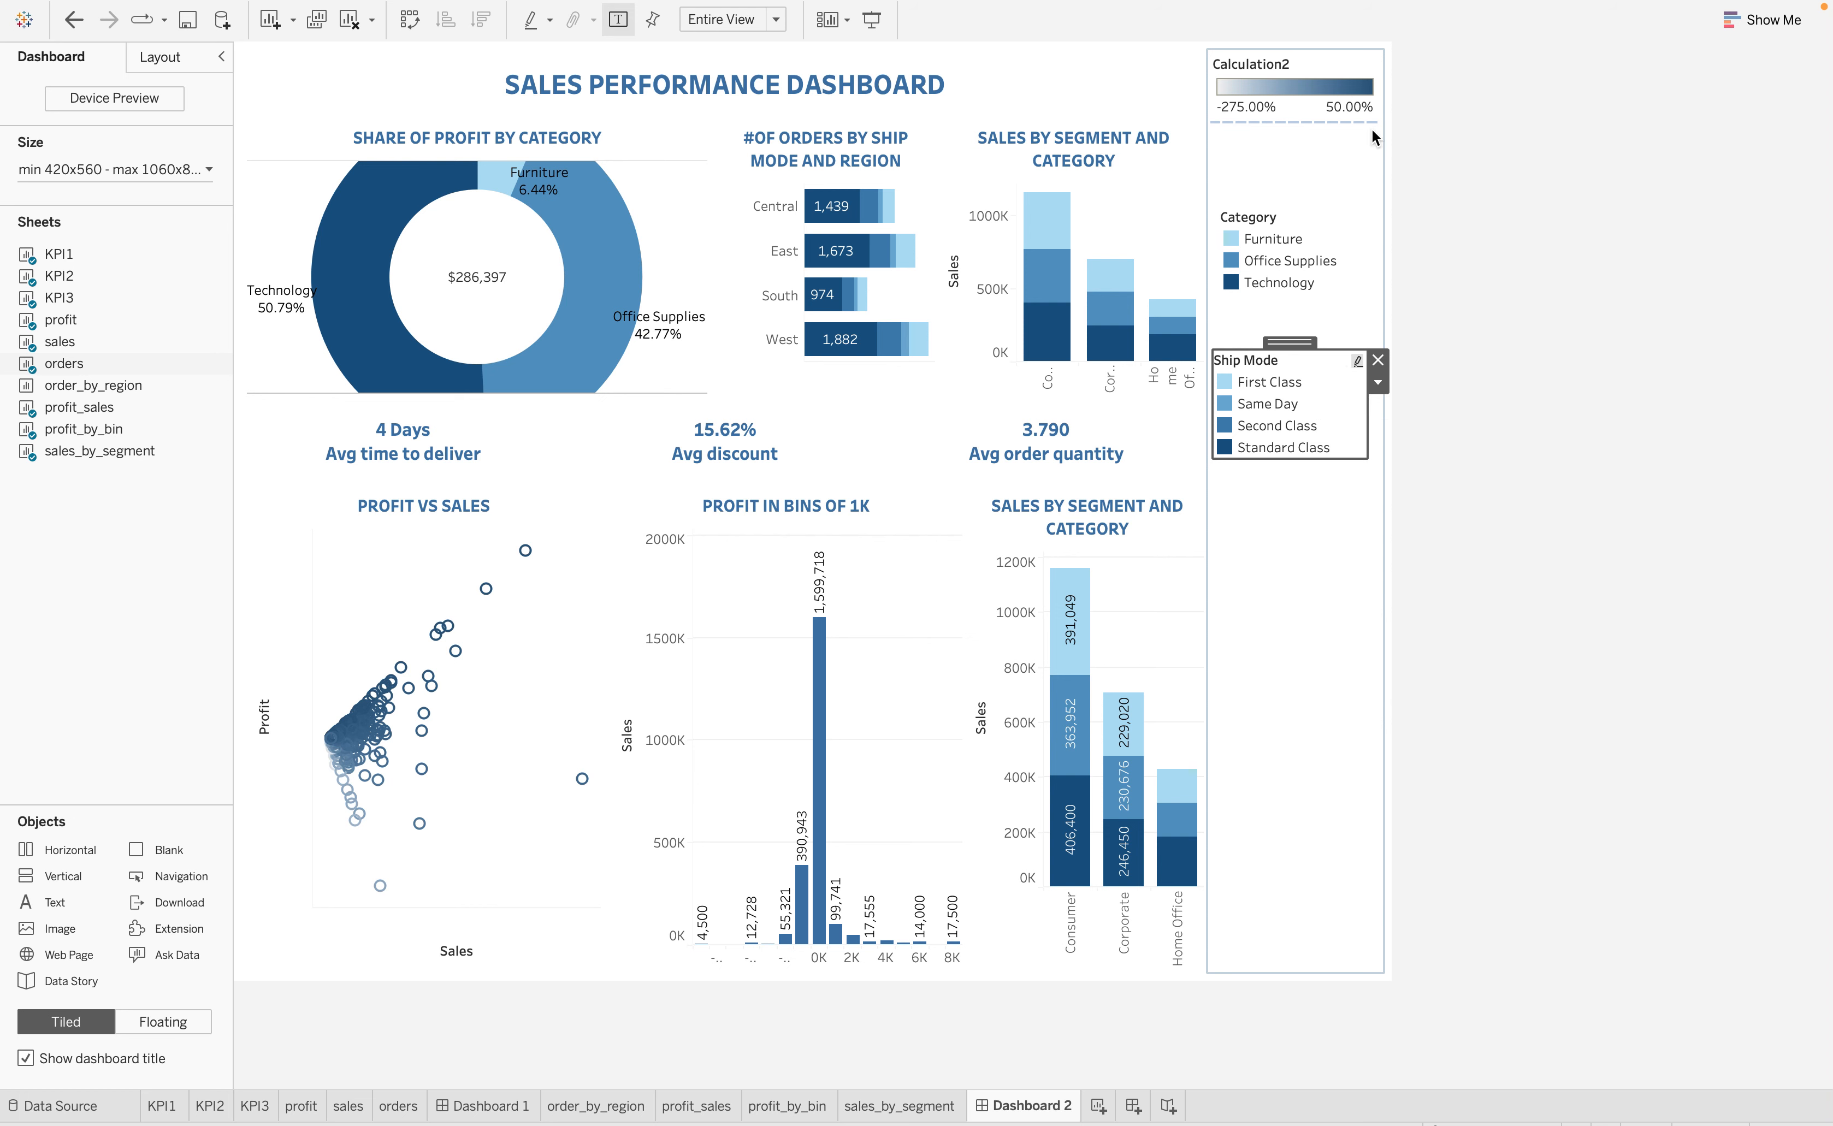
{"action": "left_click", "coordinate": [1317, 166]}
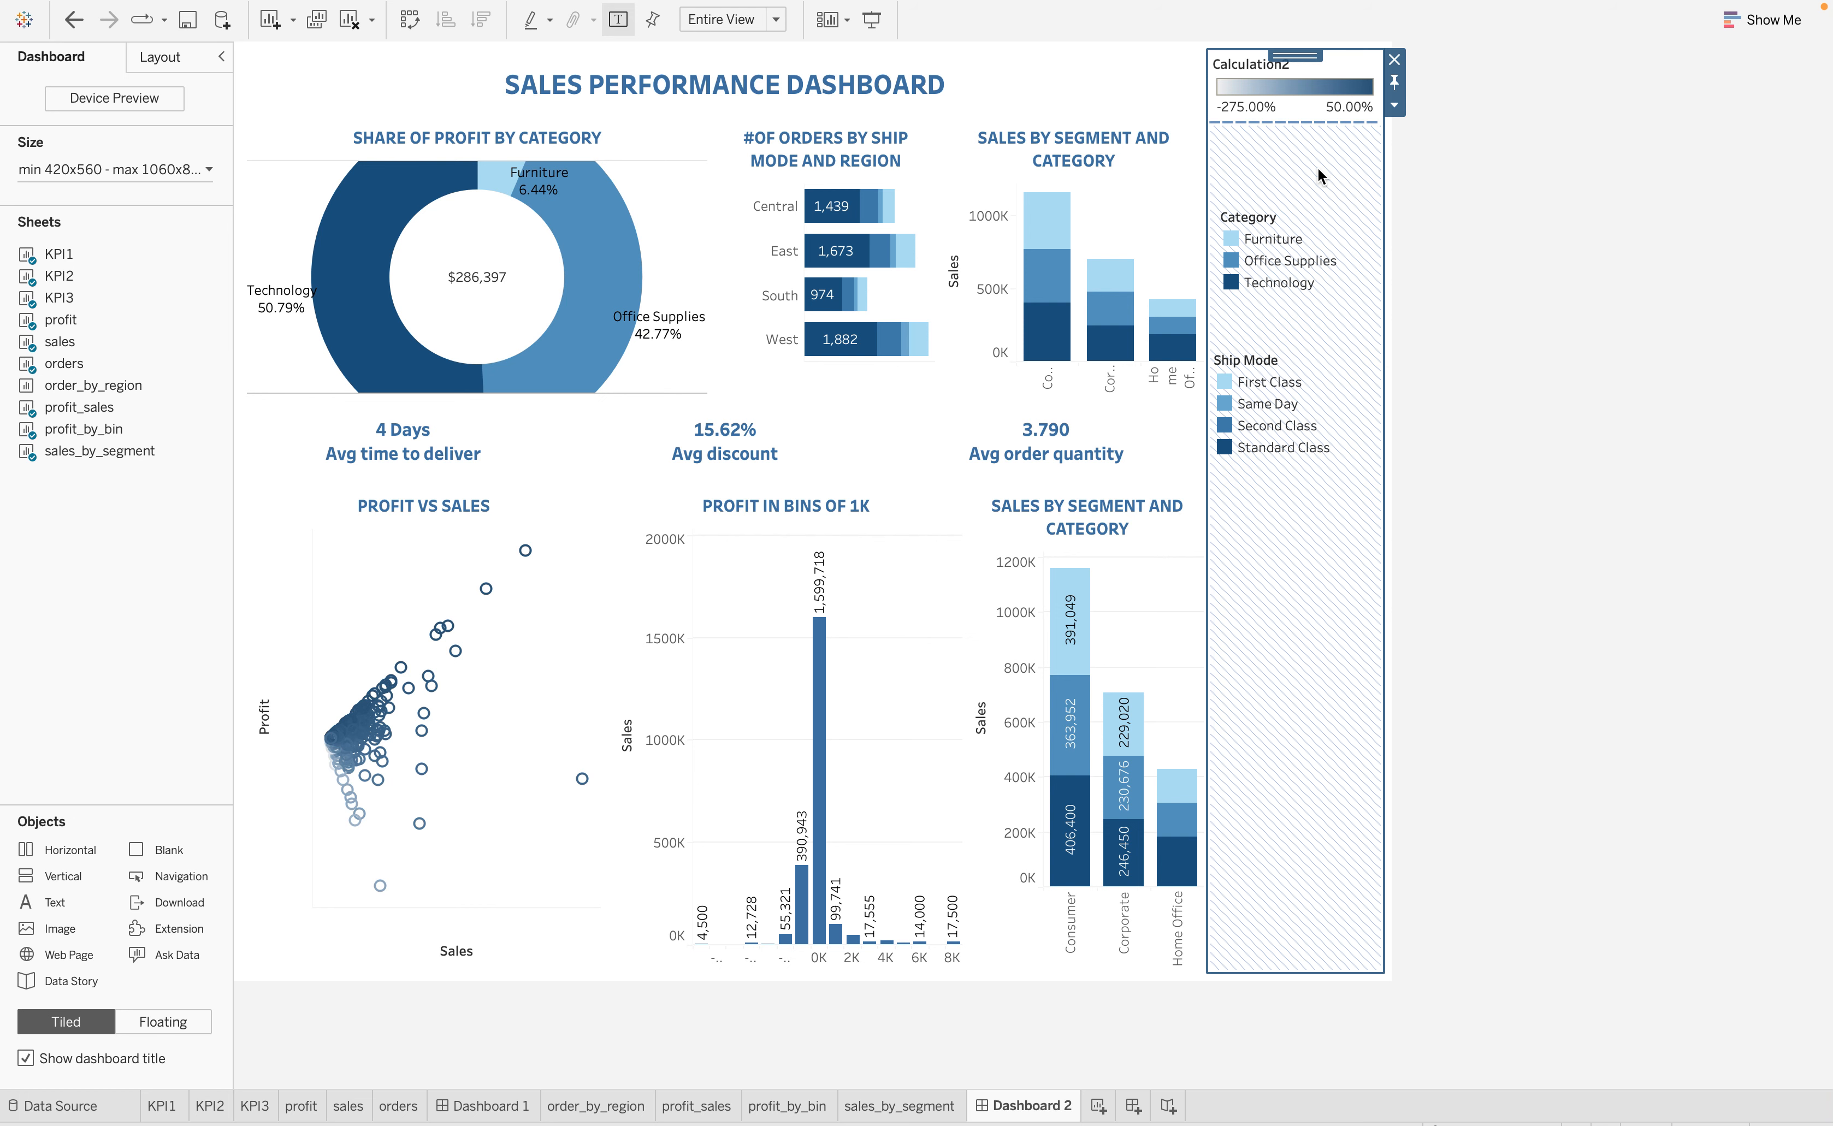
{"action": "left_click", "coordinate": [1396, 105]}
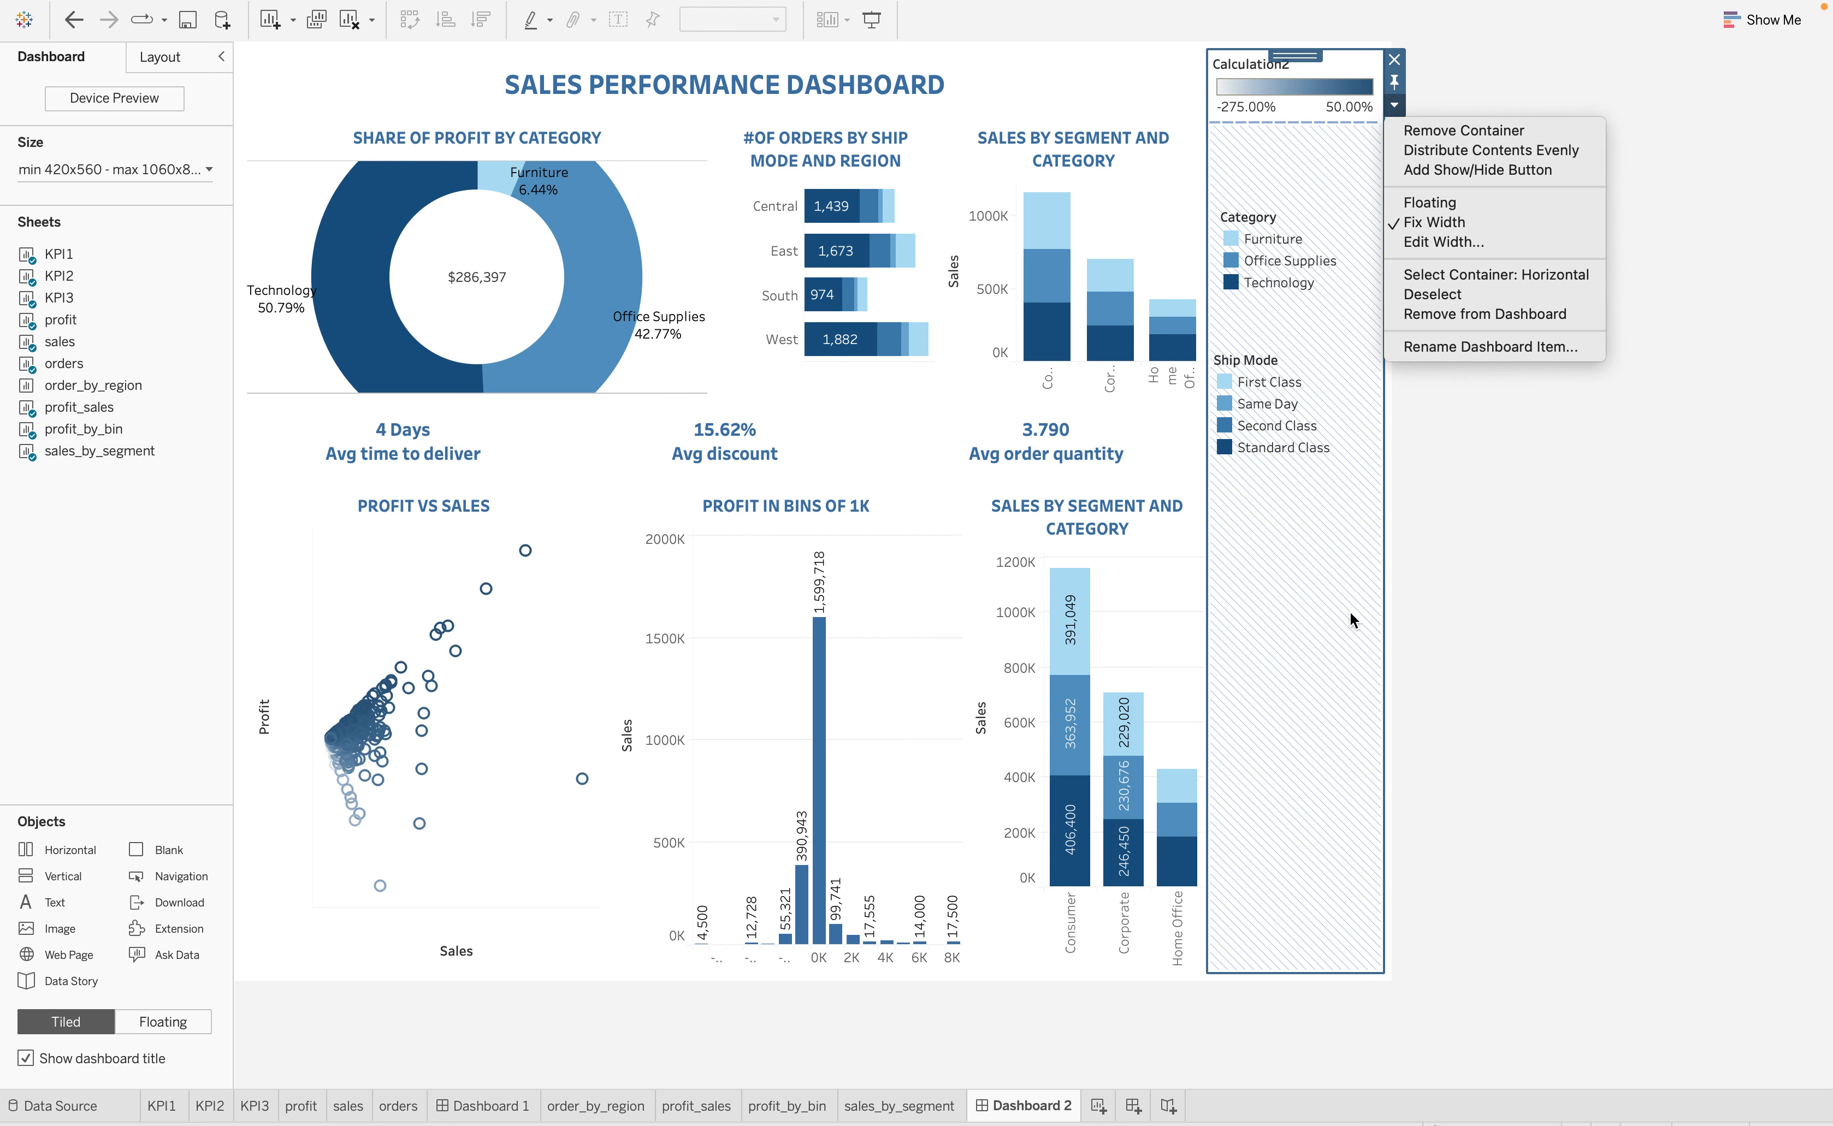
{"action": "left_click", "coordinate": [1304, 612]}
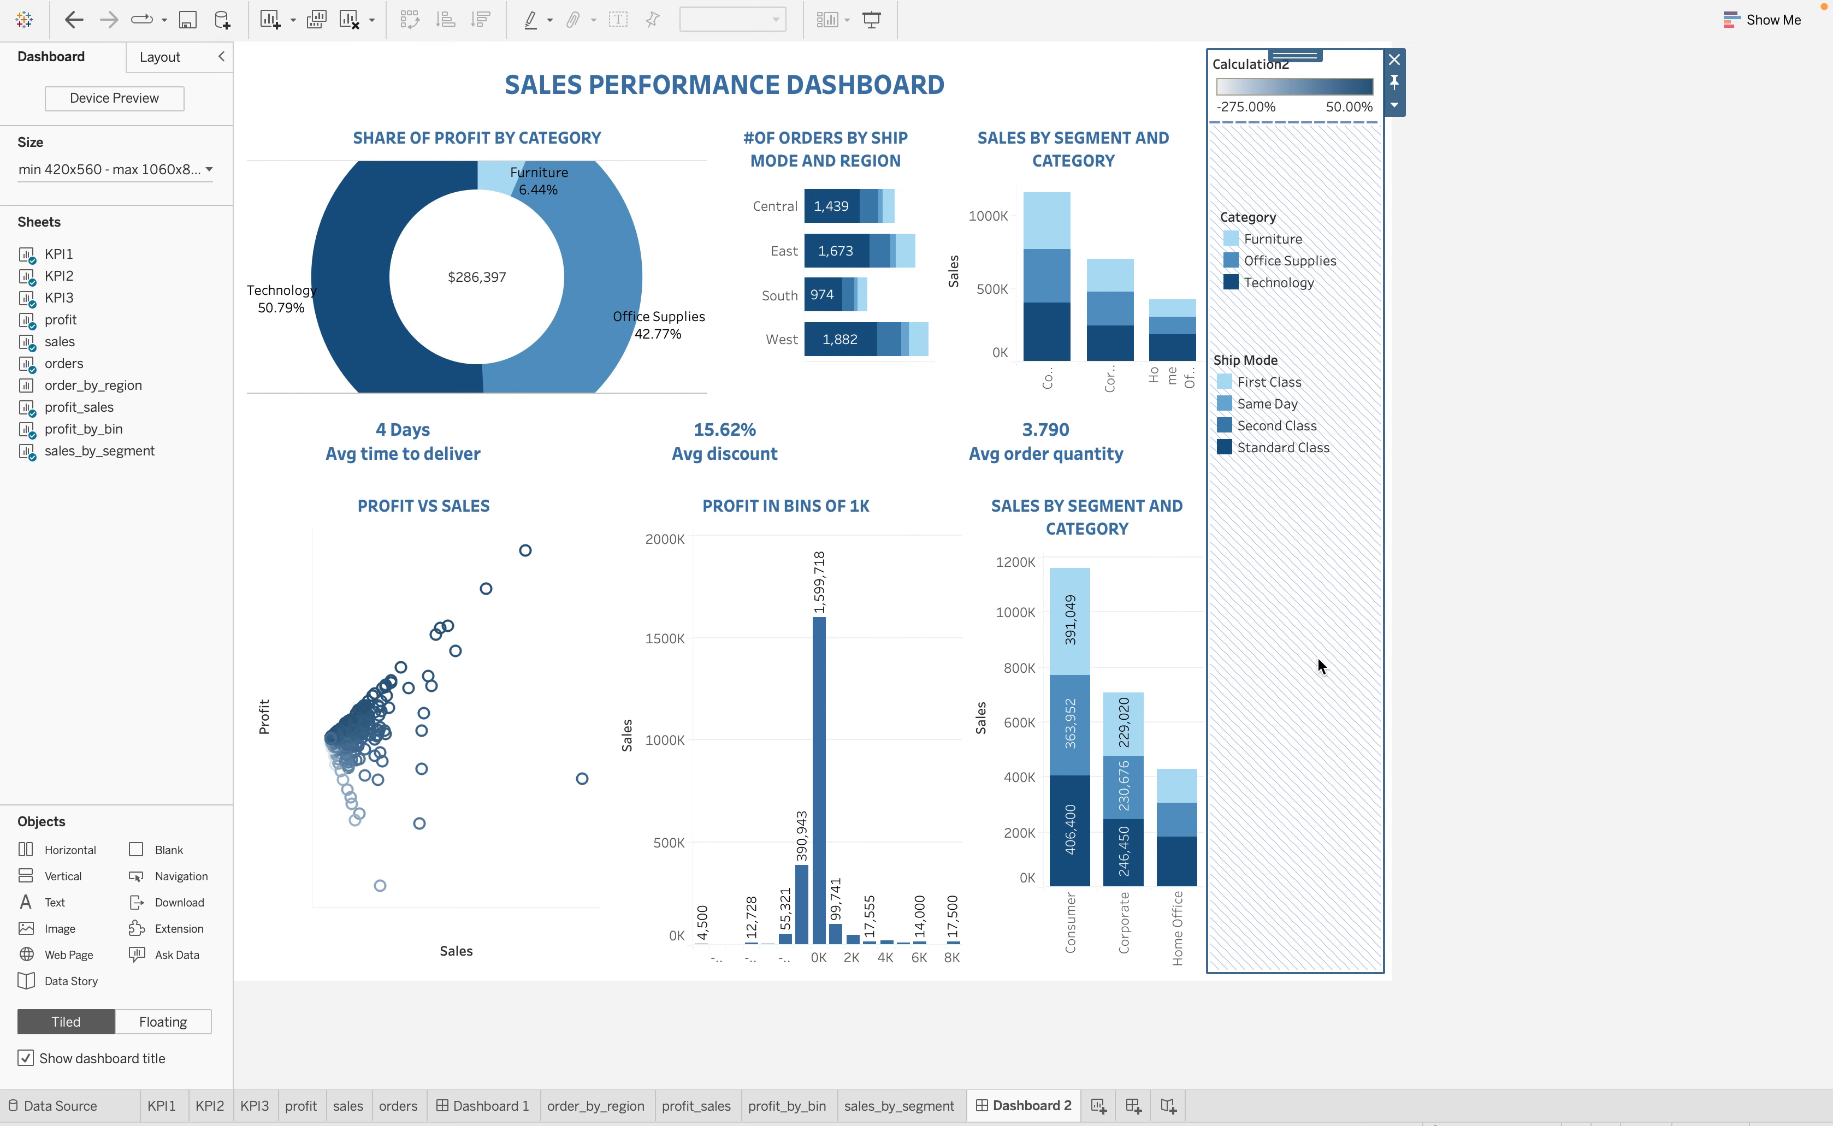
Highlight Technology, Same Day, First Class and Office Supplies in turn from the legends to examine the matching marks in the charts
{"action": "left_click", "coordinate": [1256, 285]}
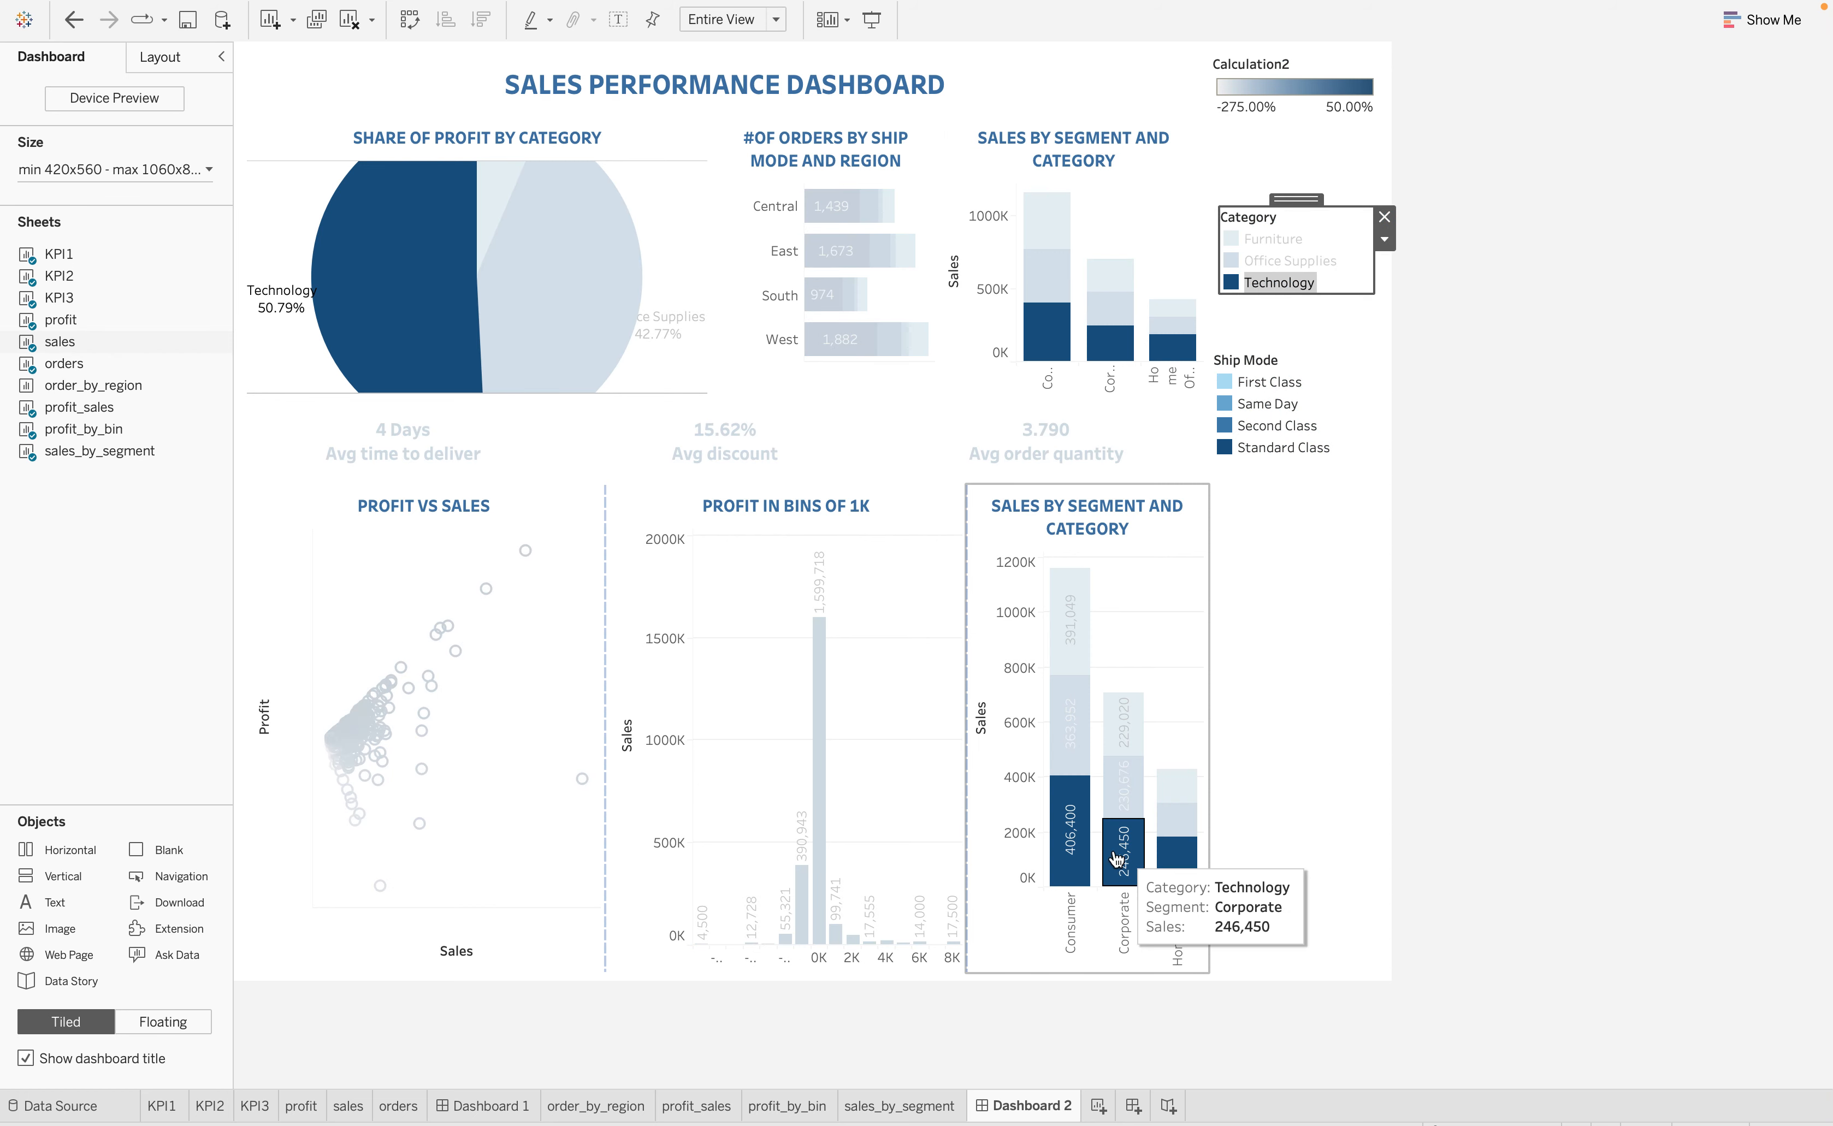
{"action": "left_click", "coordinate": [1248, 284]}
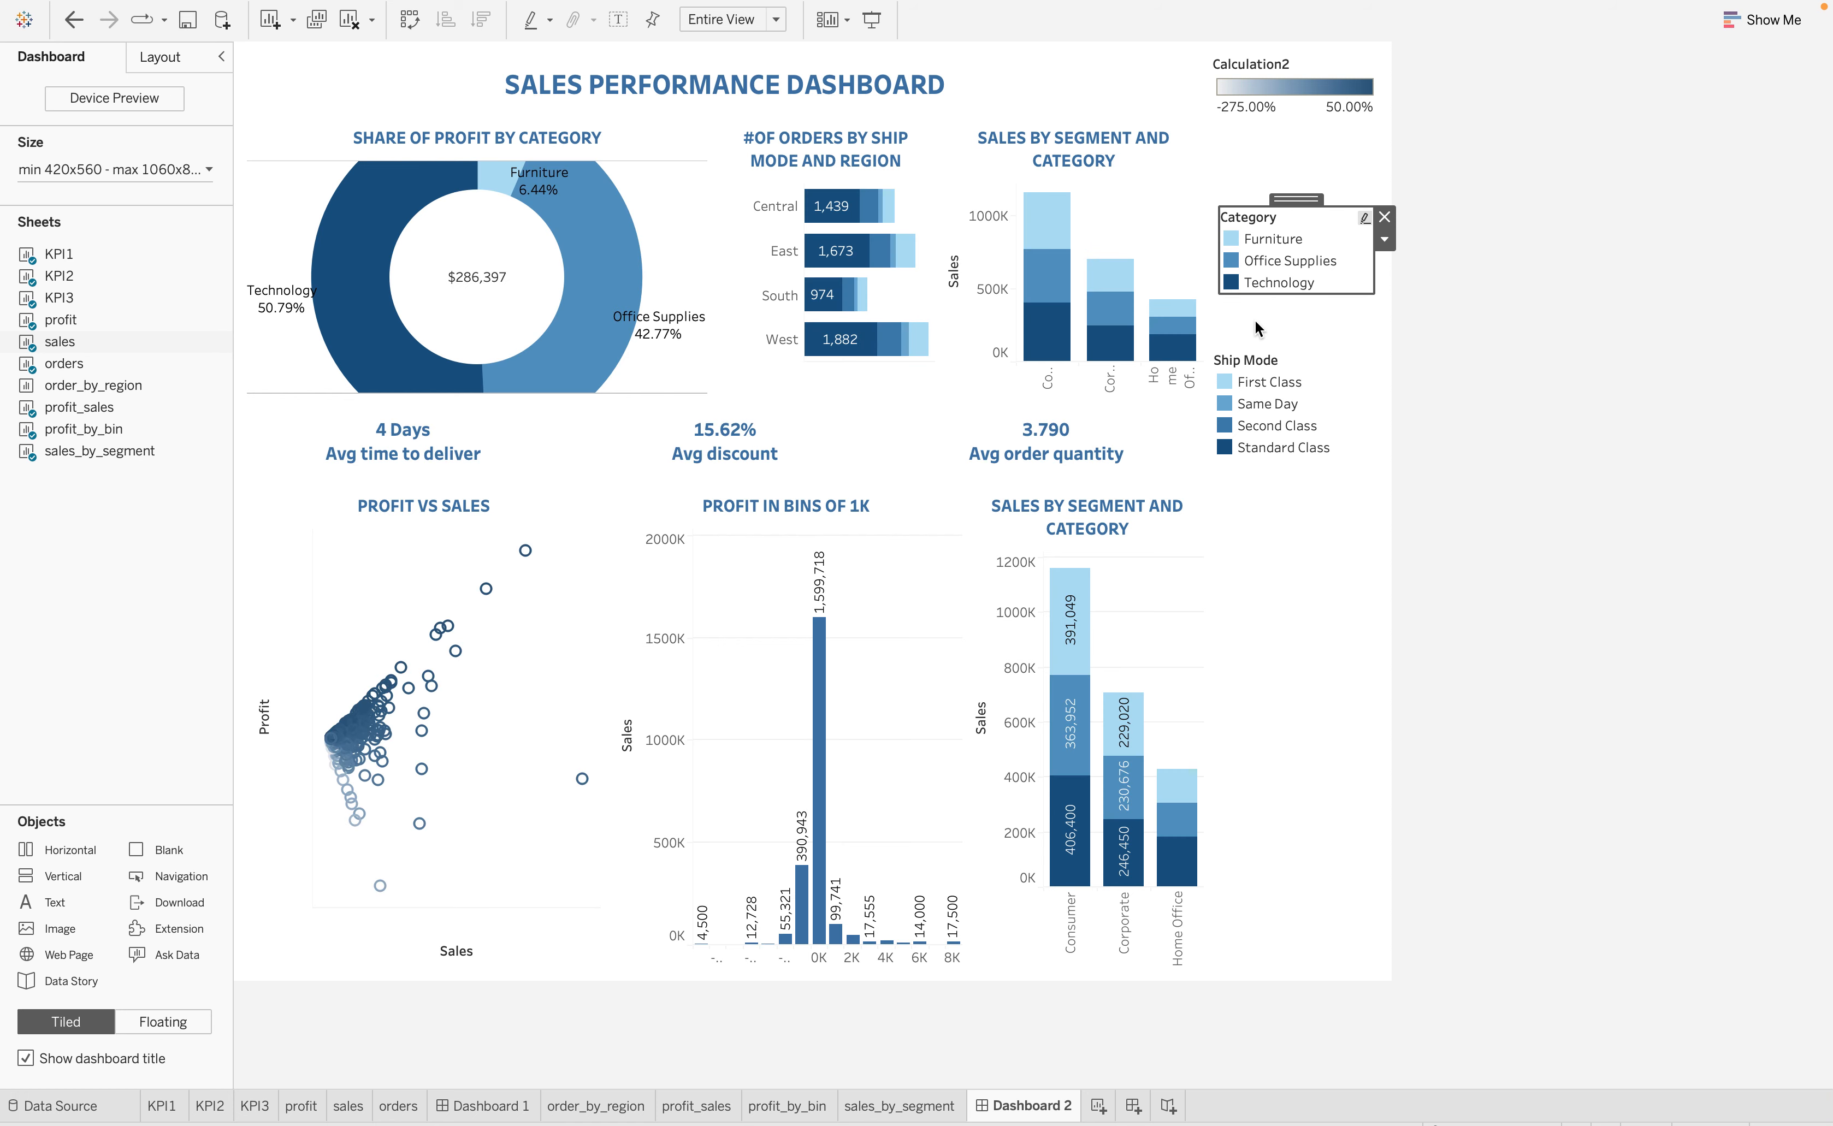
{"action": "left_click", "coordinate": [1255, 428]}
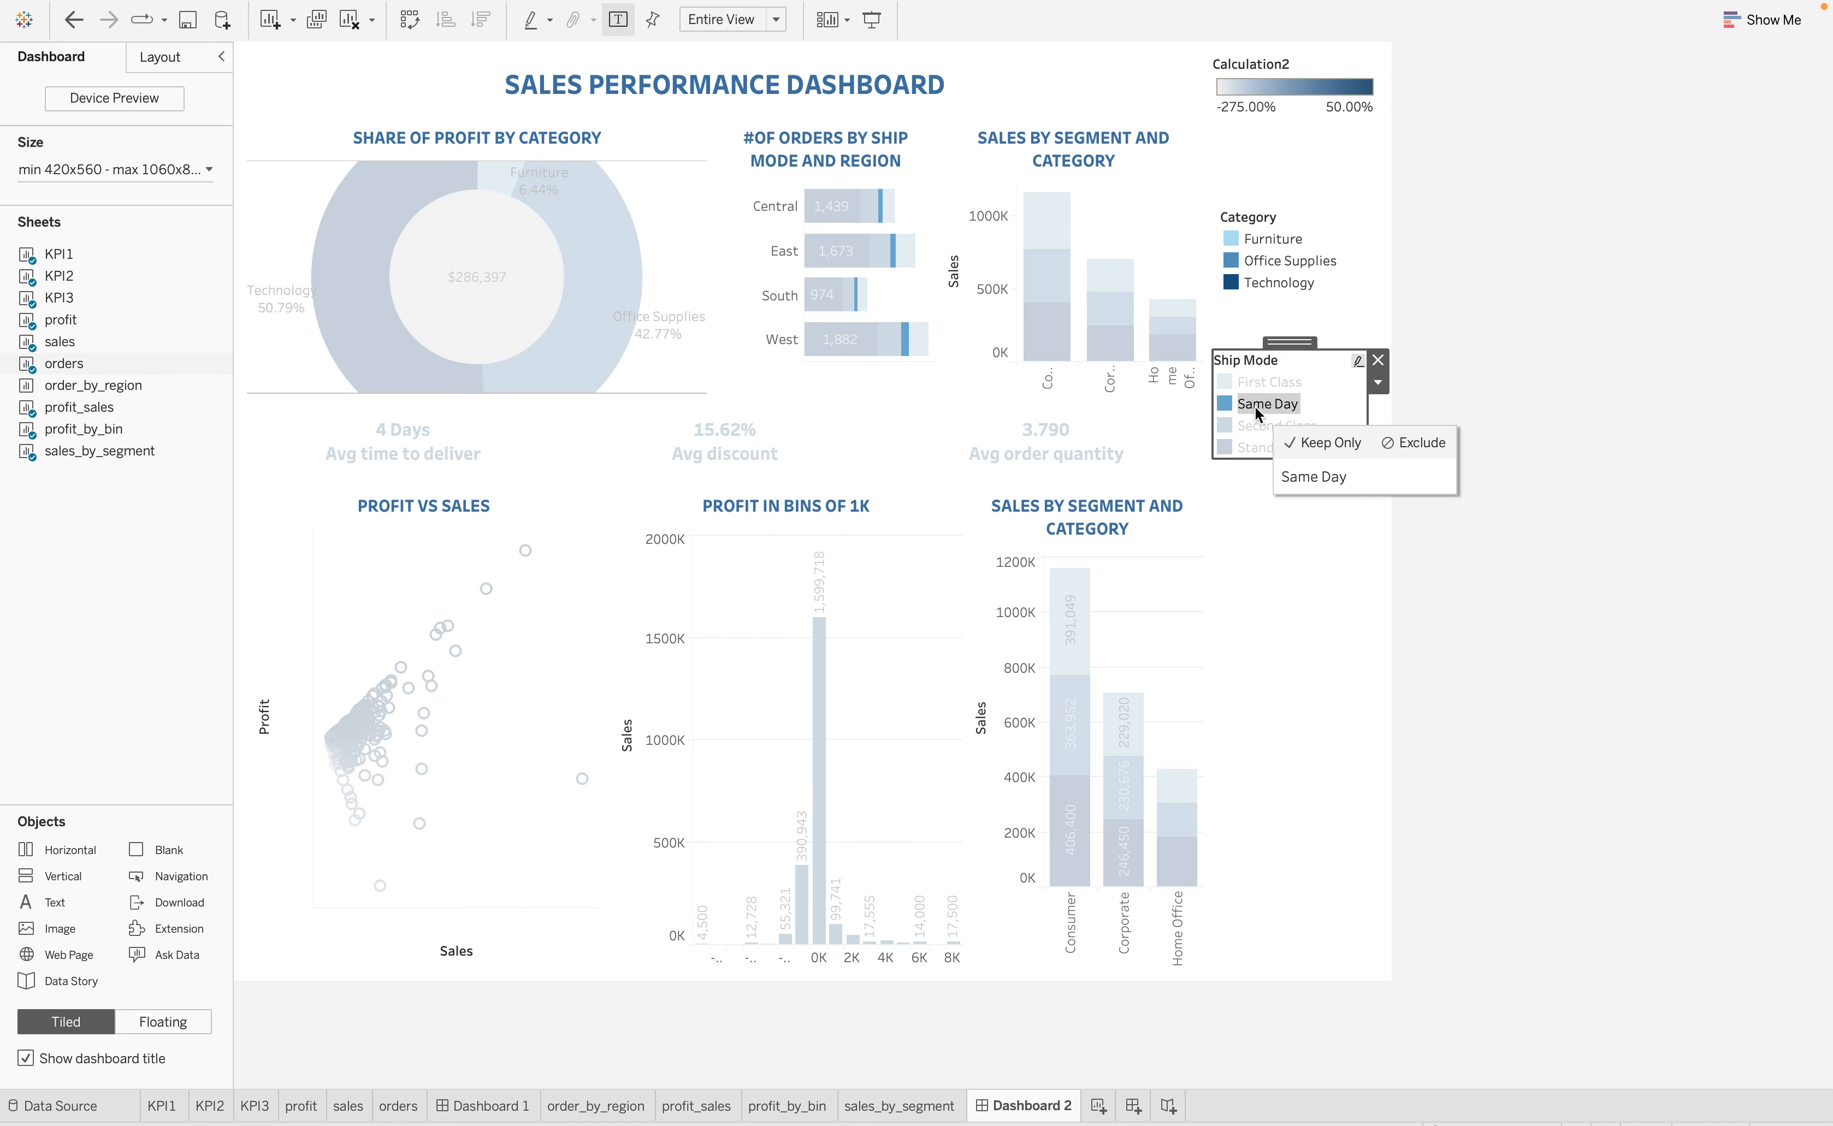
{"action": "left_click", "coordinate": [1273, 382]}
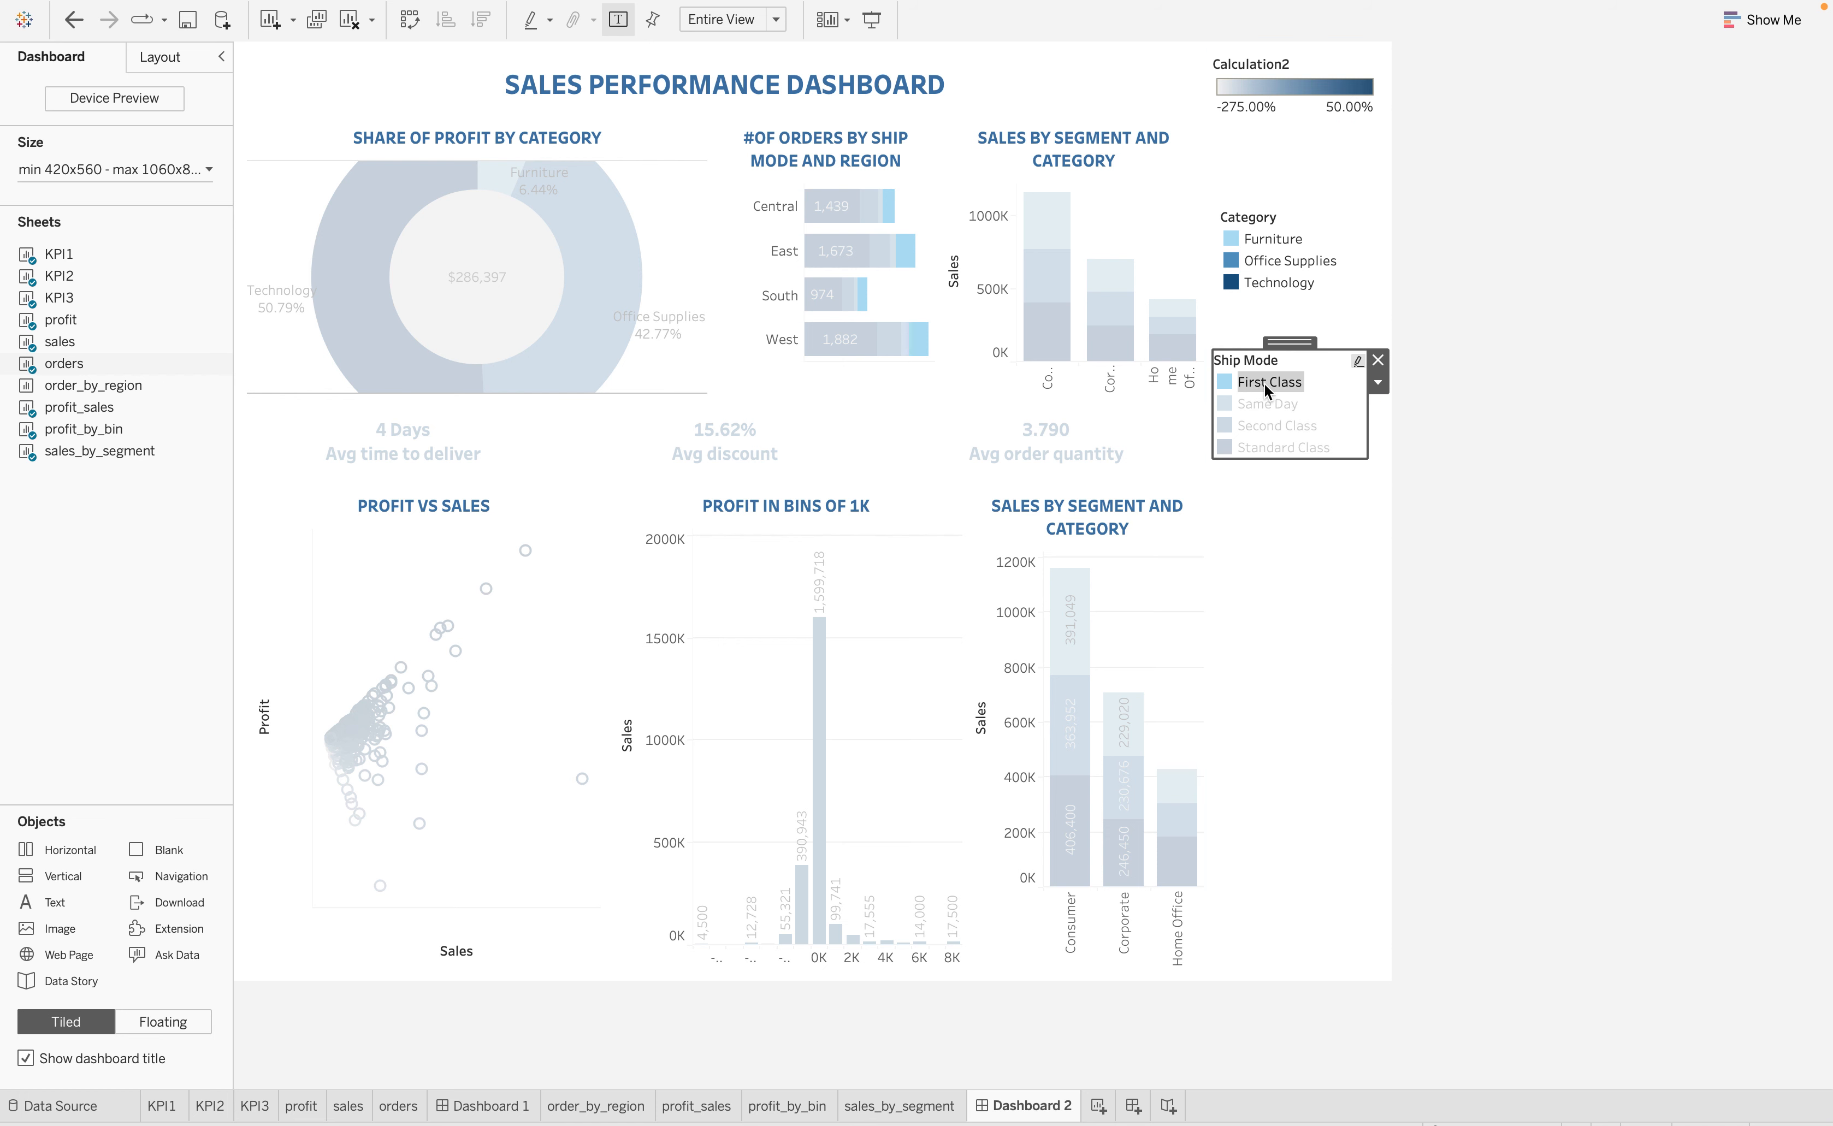
{"action": "left_click", "coordinate": [1263, 382]}
{"action": "left_click", "coordinate": [1267, 261]}
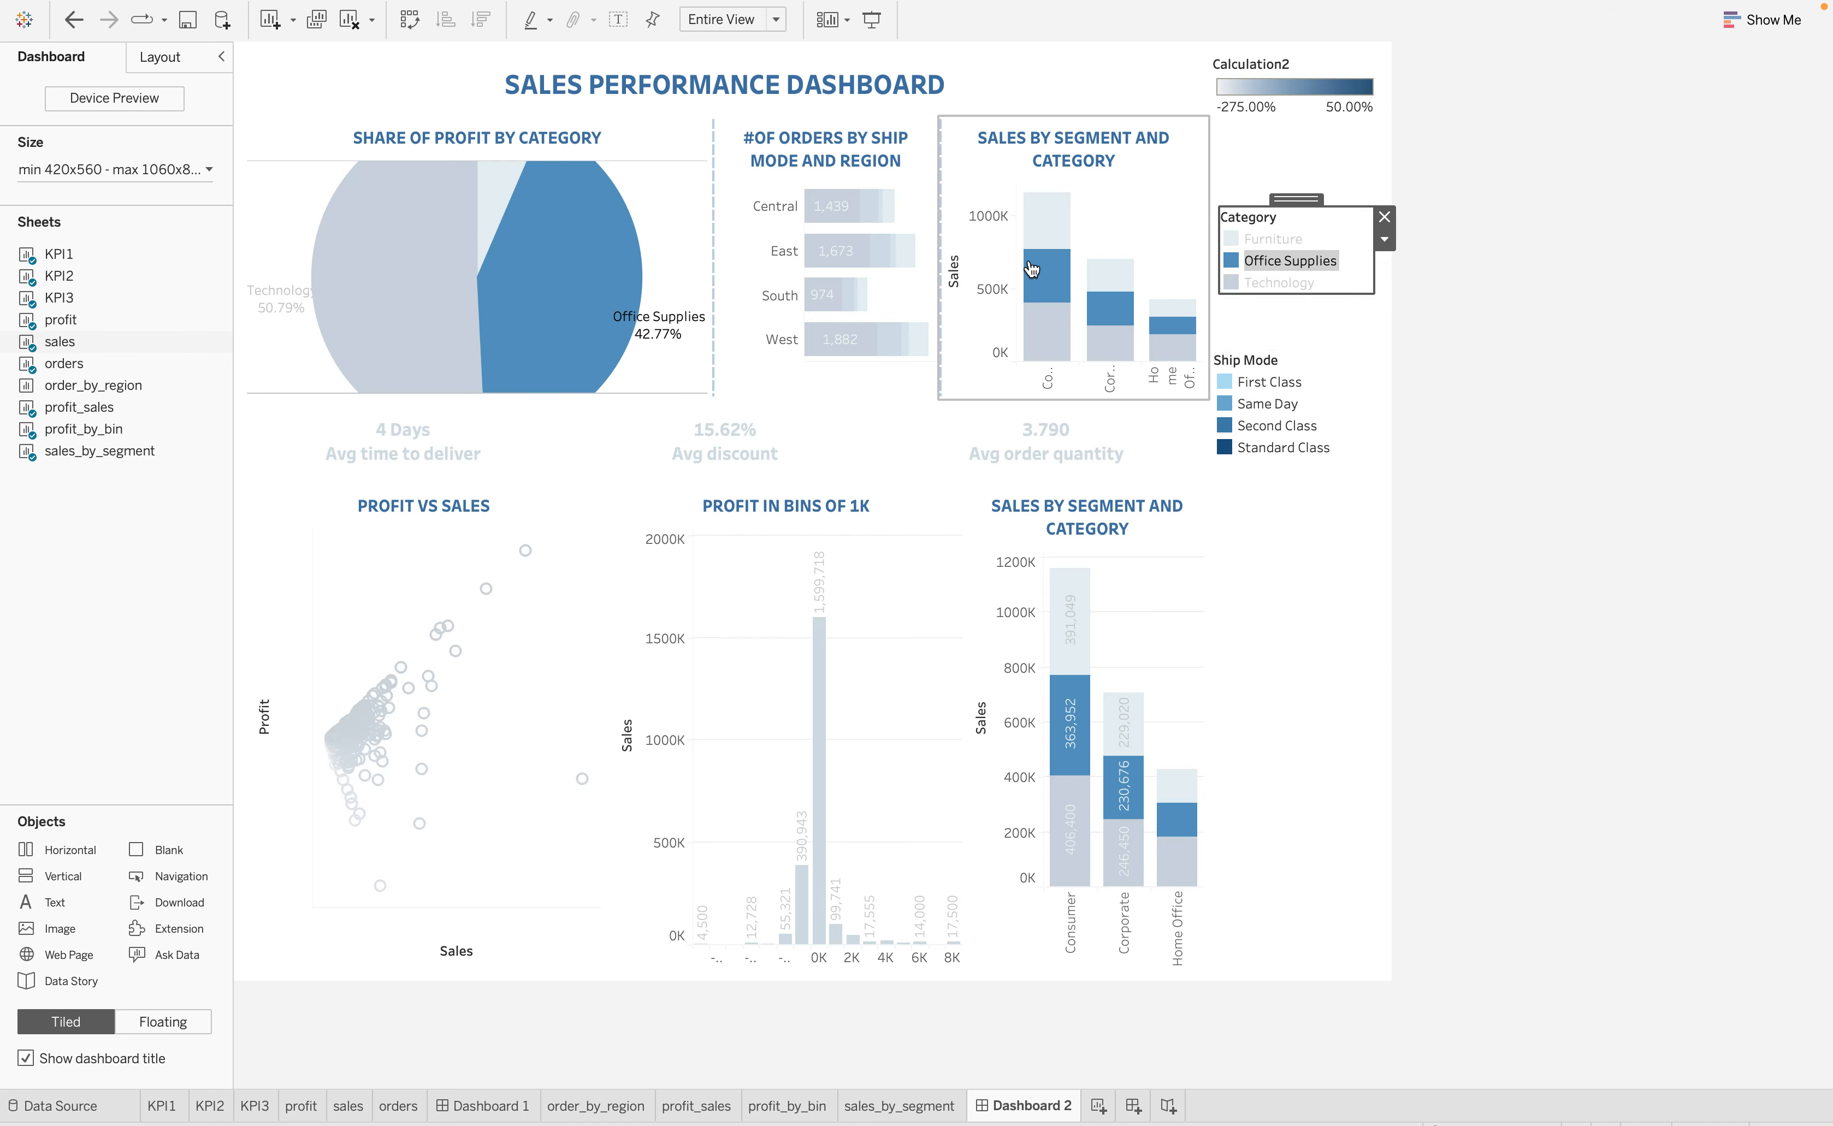
{"action": "left_click", "coordinate": [1247, 264]}
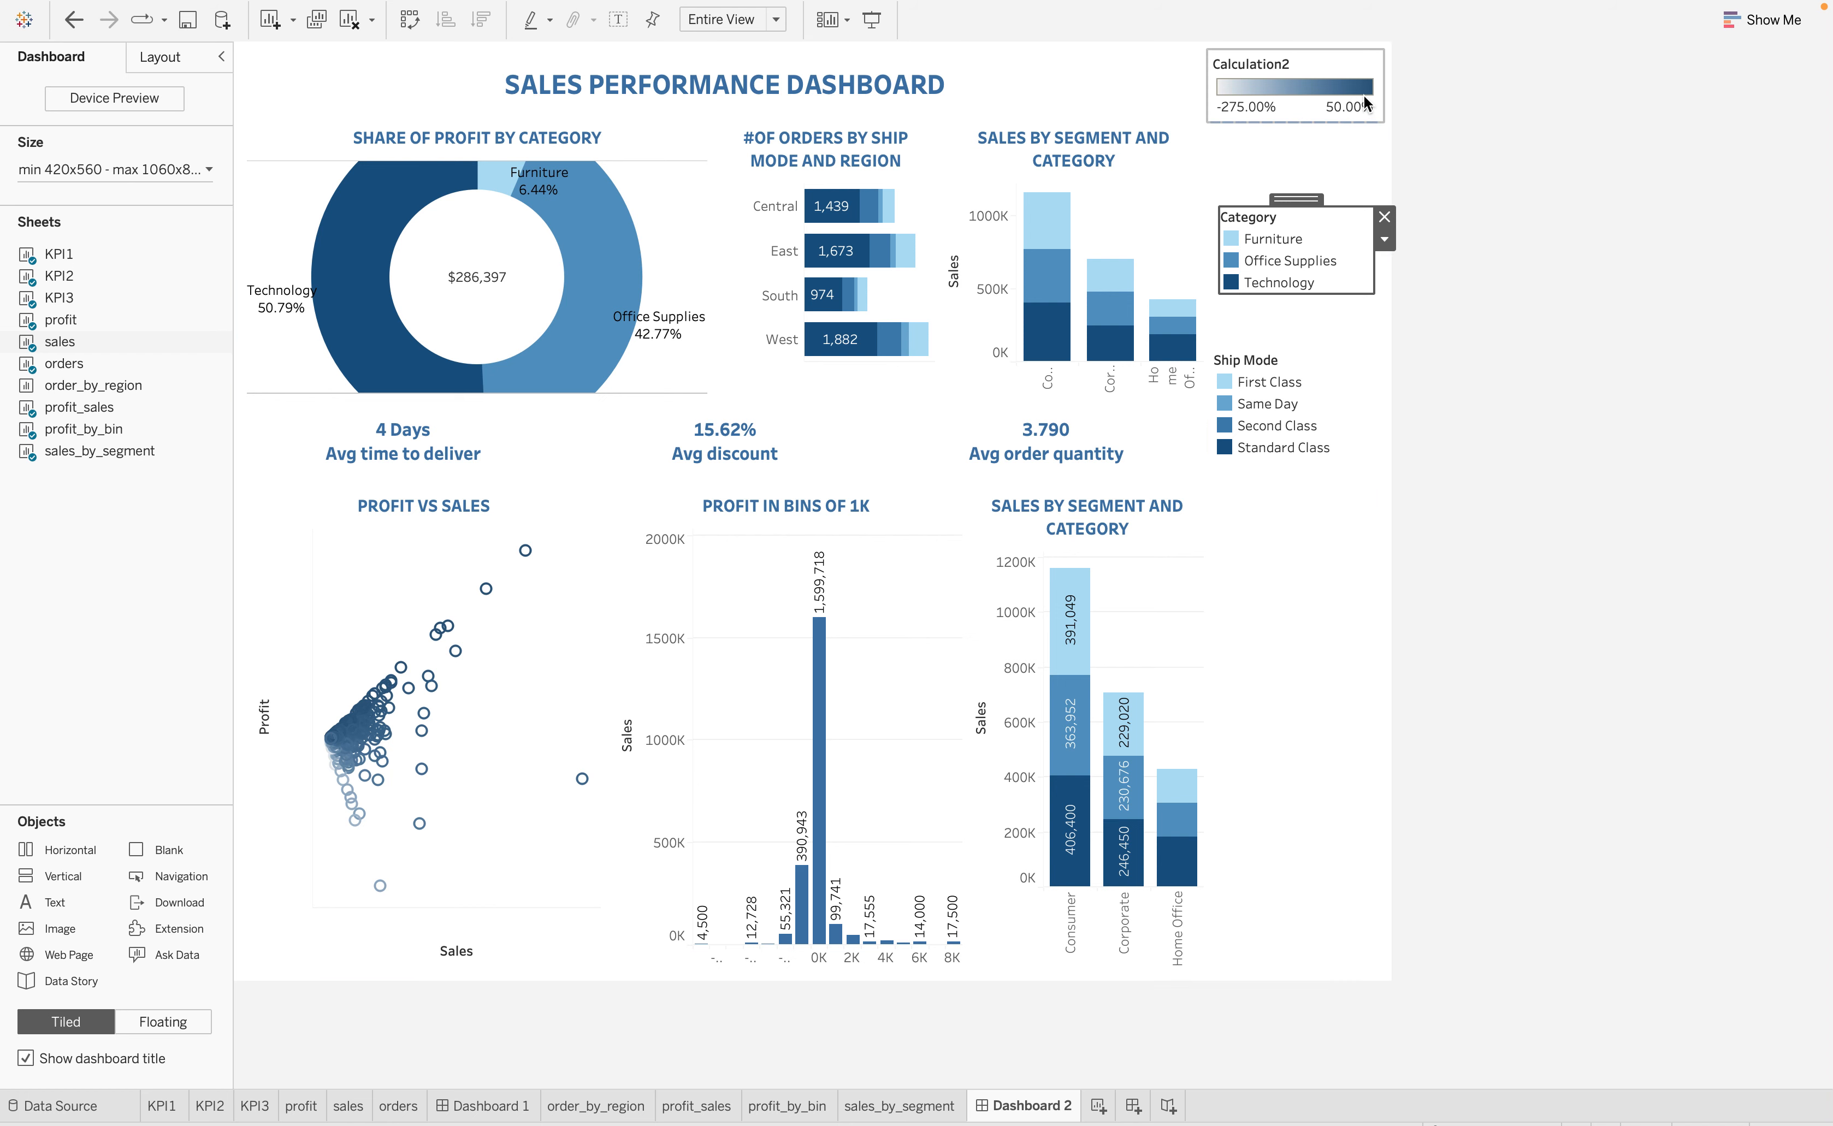
Make the container holding the Calculation2 legend floating and move it over the left part of the profit share chart
{"action": "left_click", "coordinate": [1337, 560]}
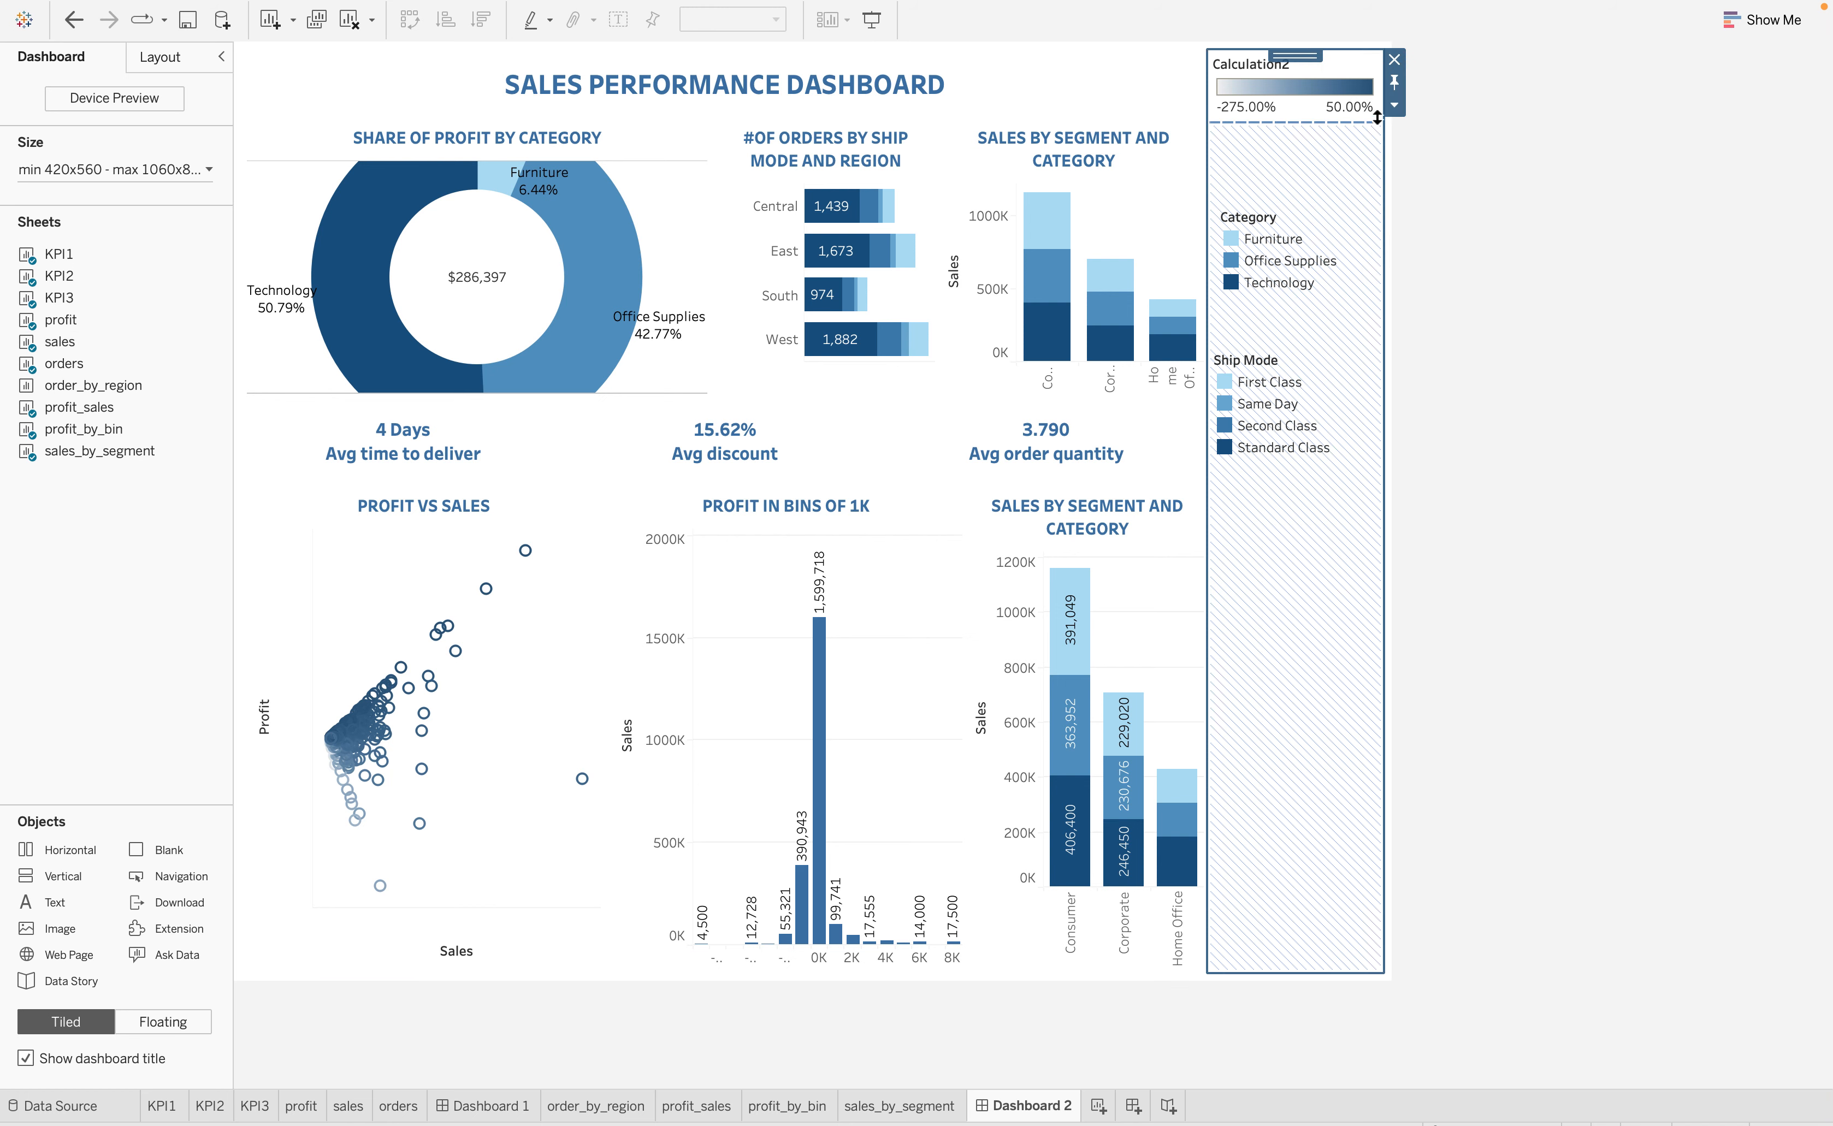
{"action": "left_click", "coordinate": [1394, 105]}
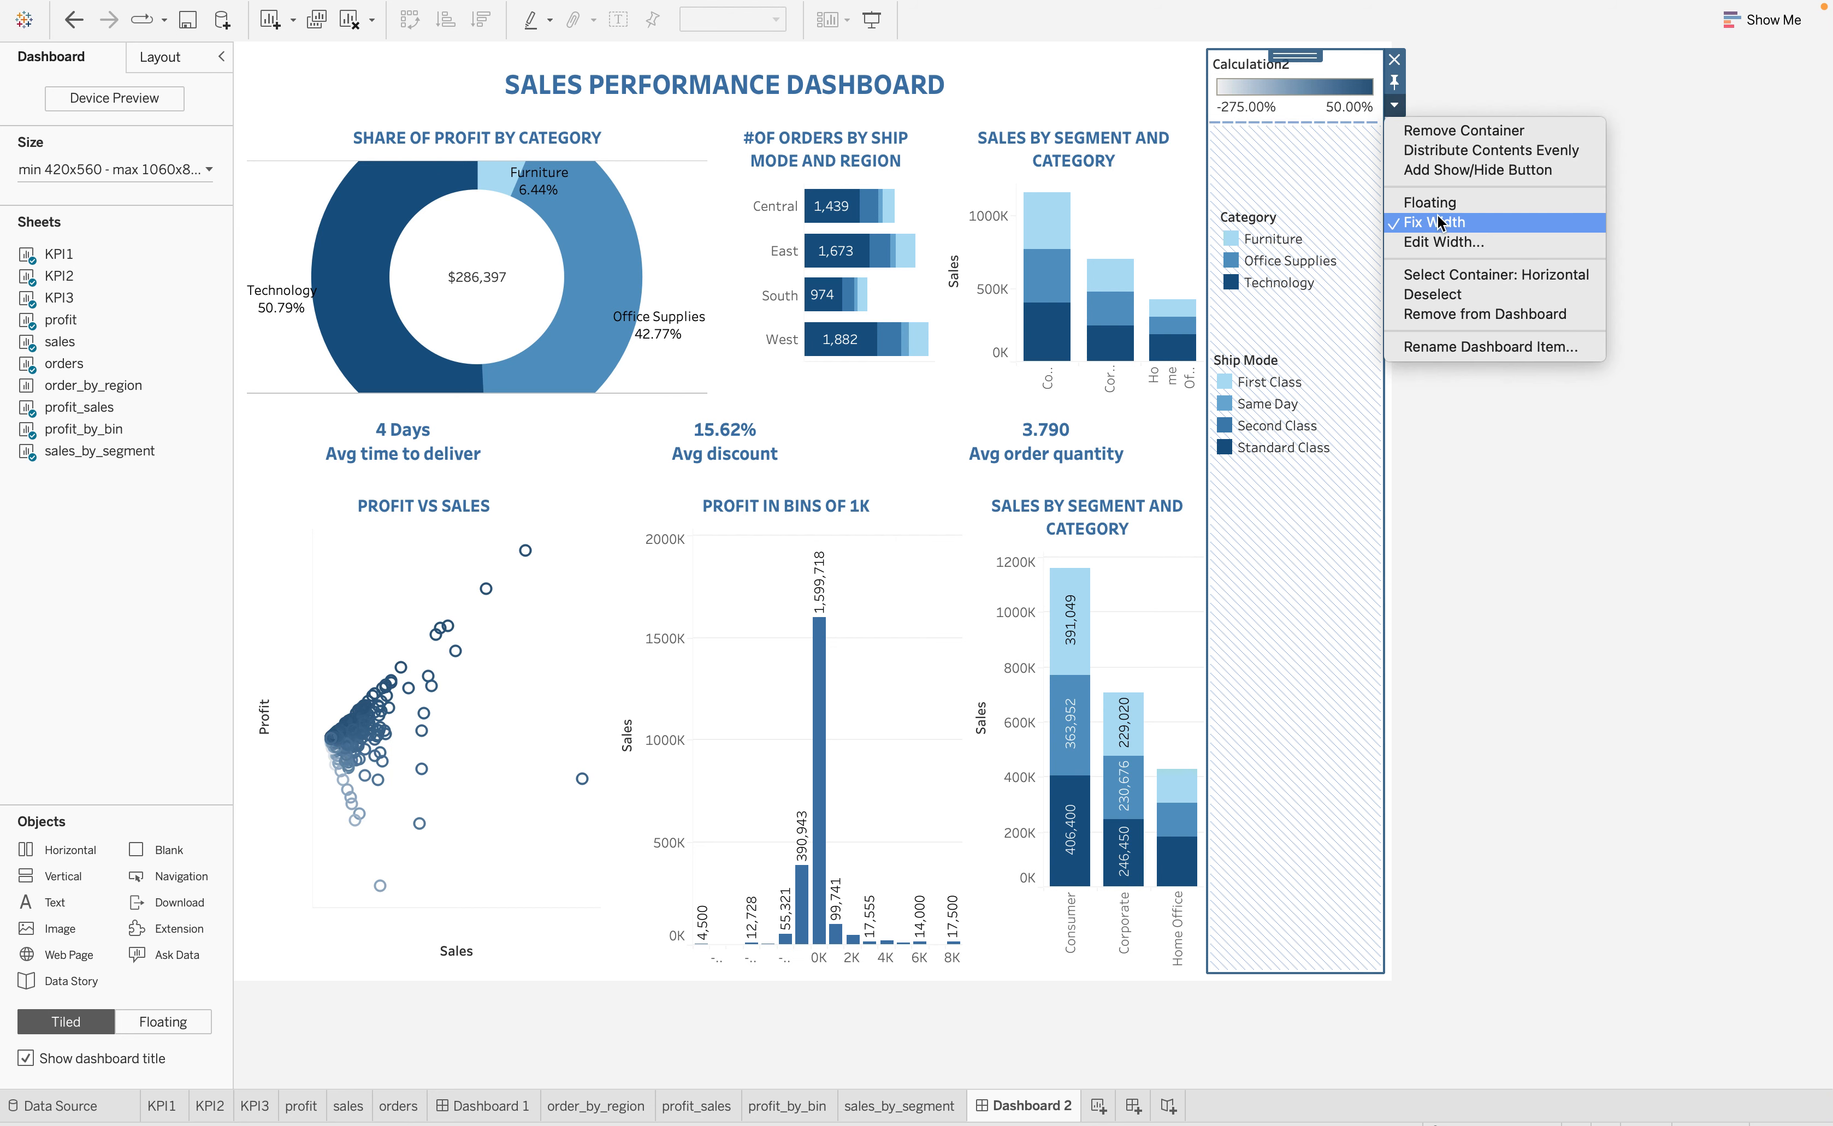
{"action": "left_click", "coordinate": [1408, 203]}
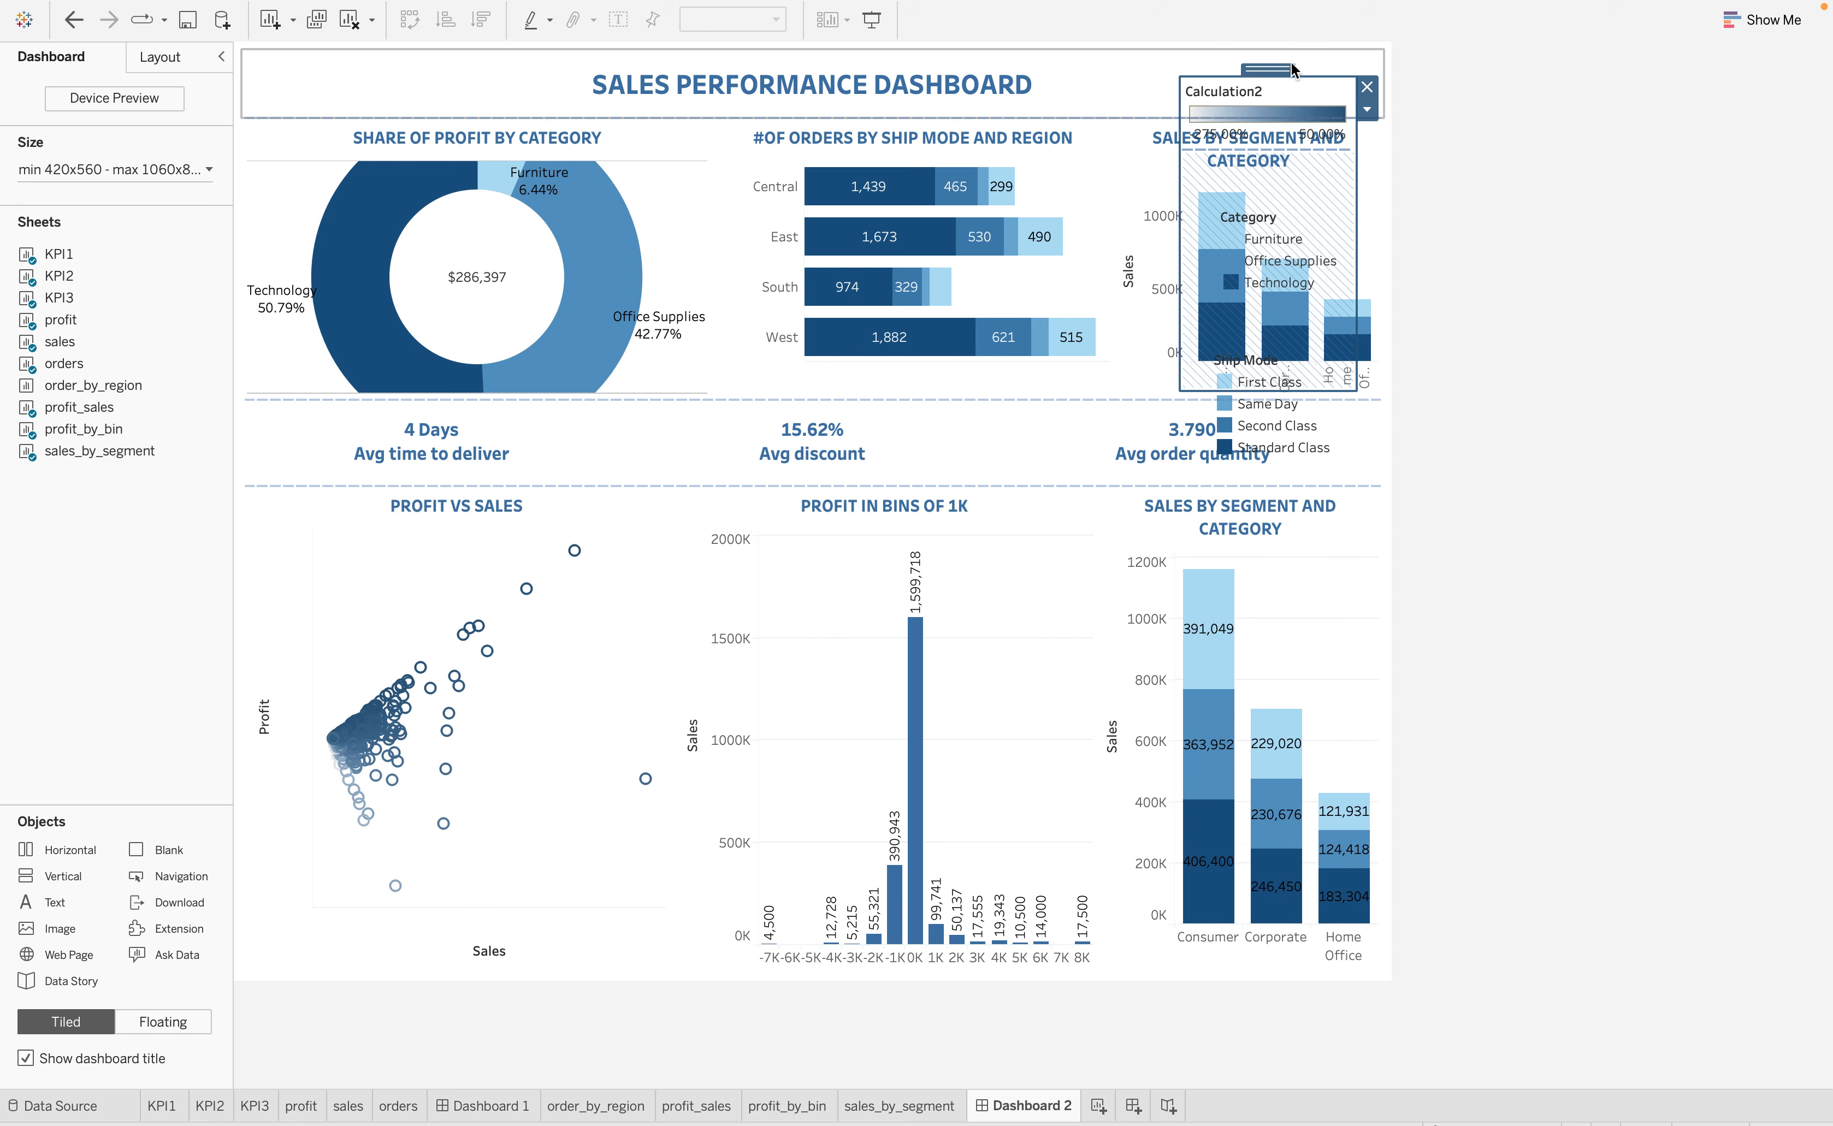
{"action": "left_click_drag", "start_coordinate": [1277, 75], "coordinate": [355, 106]}
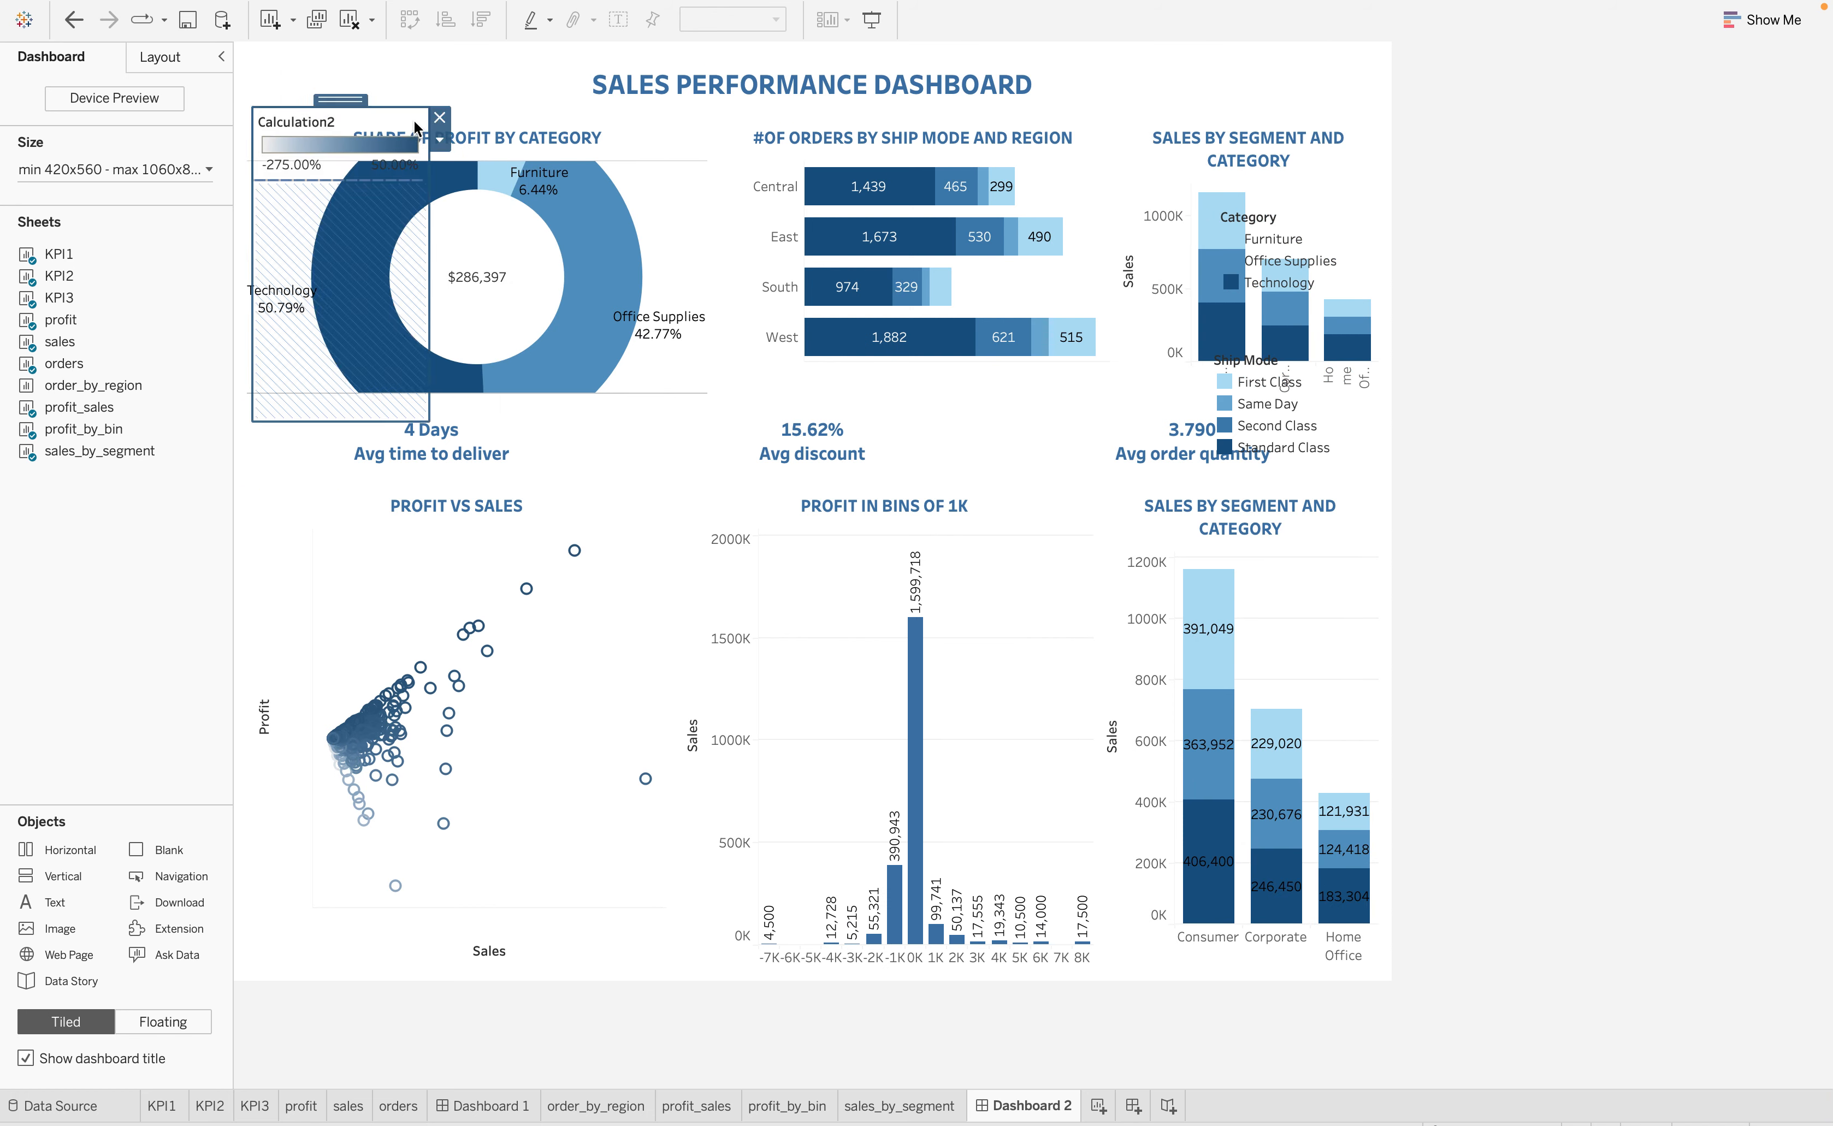
Add a show/hide button to the floating legend container and move it just above the Calculation2 legend
{"action": "left_click", "coordinate": [440, 141]}
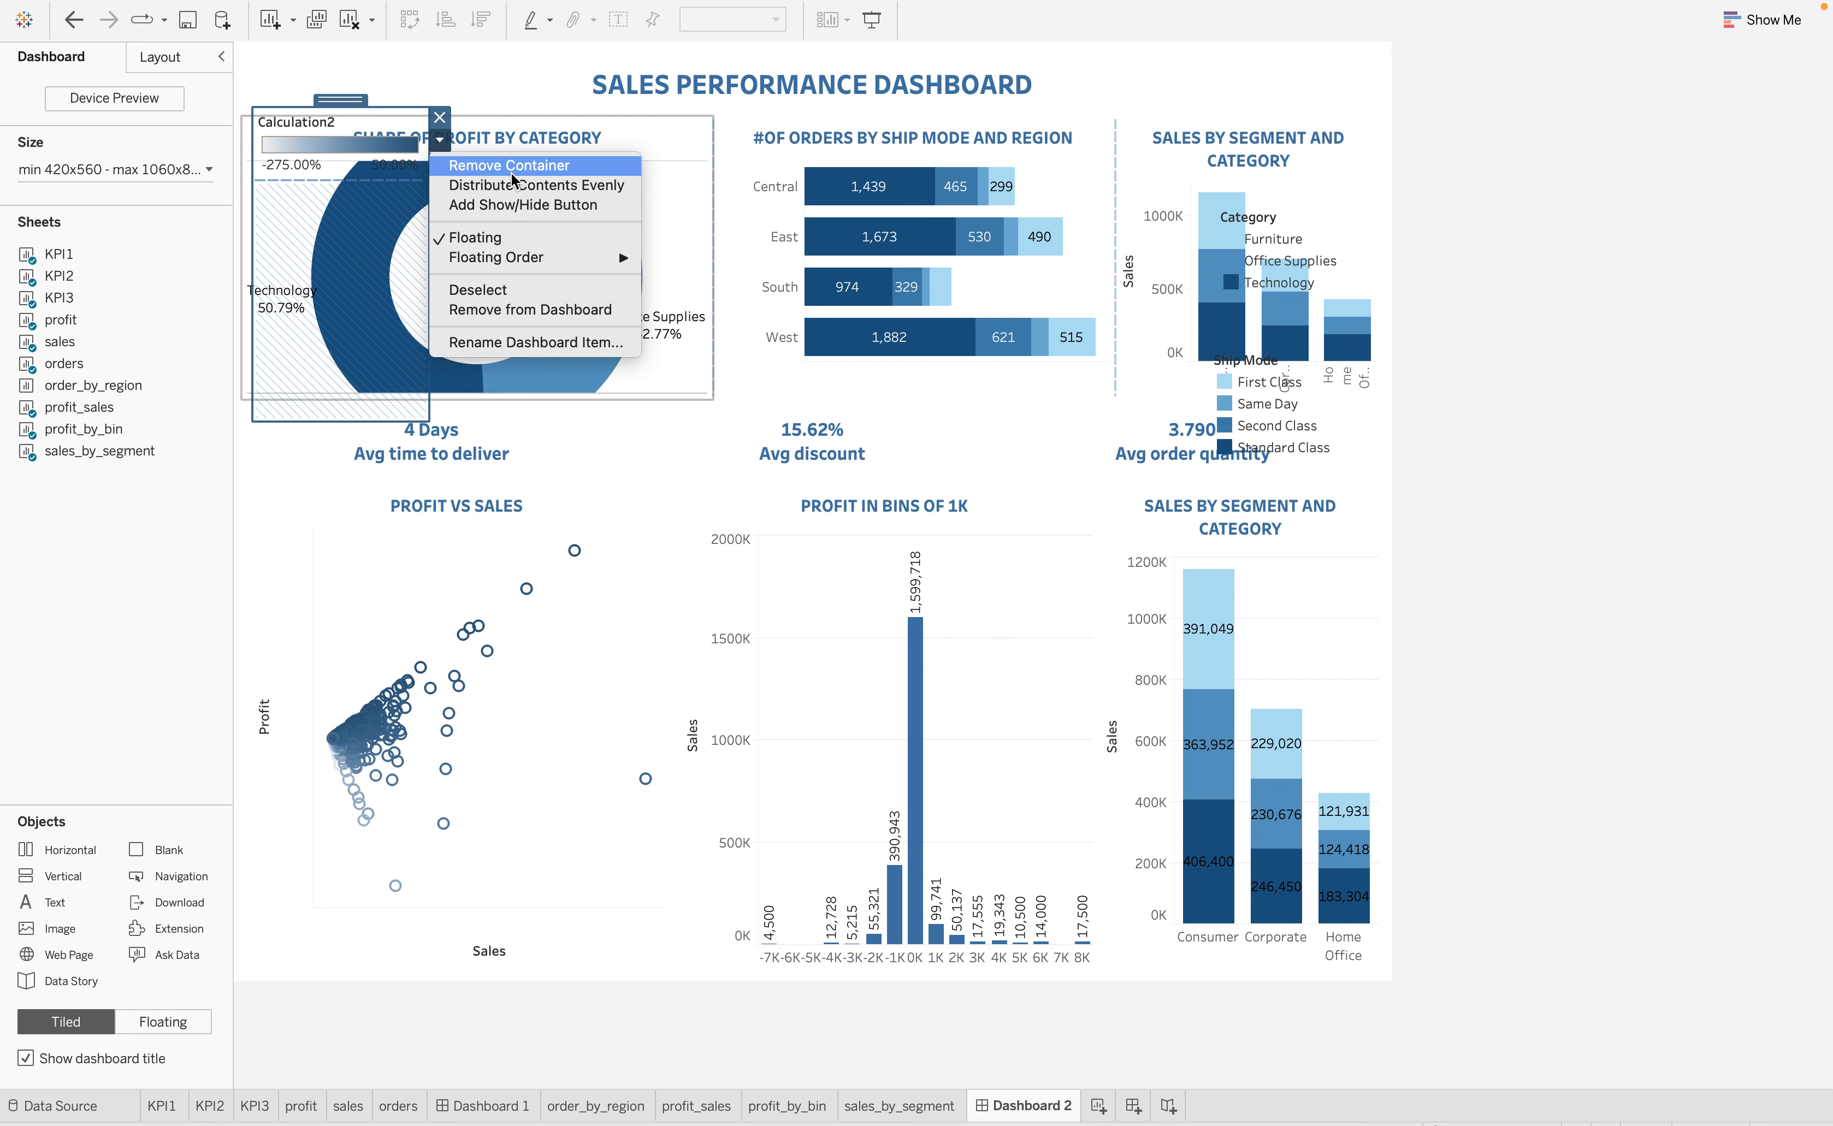
{"action": "left_click", "coordinate": [542, 205]}
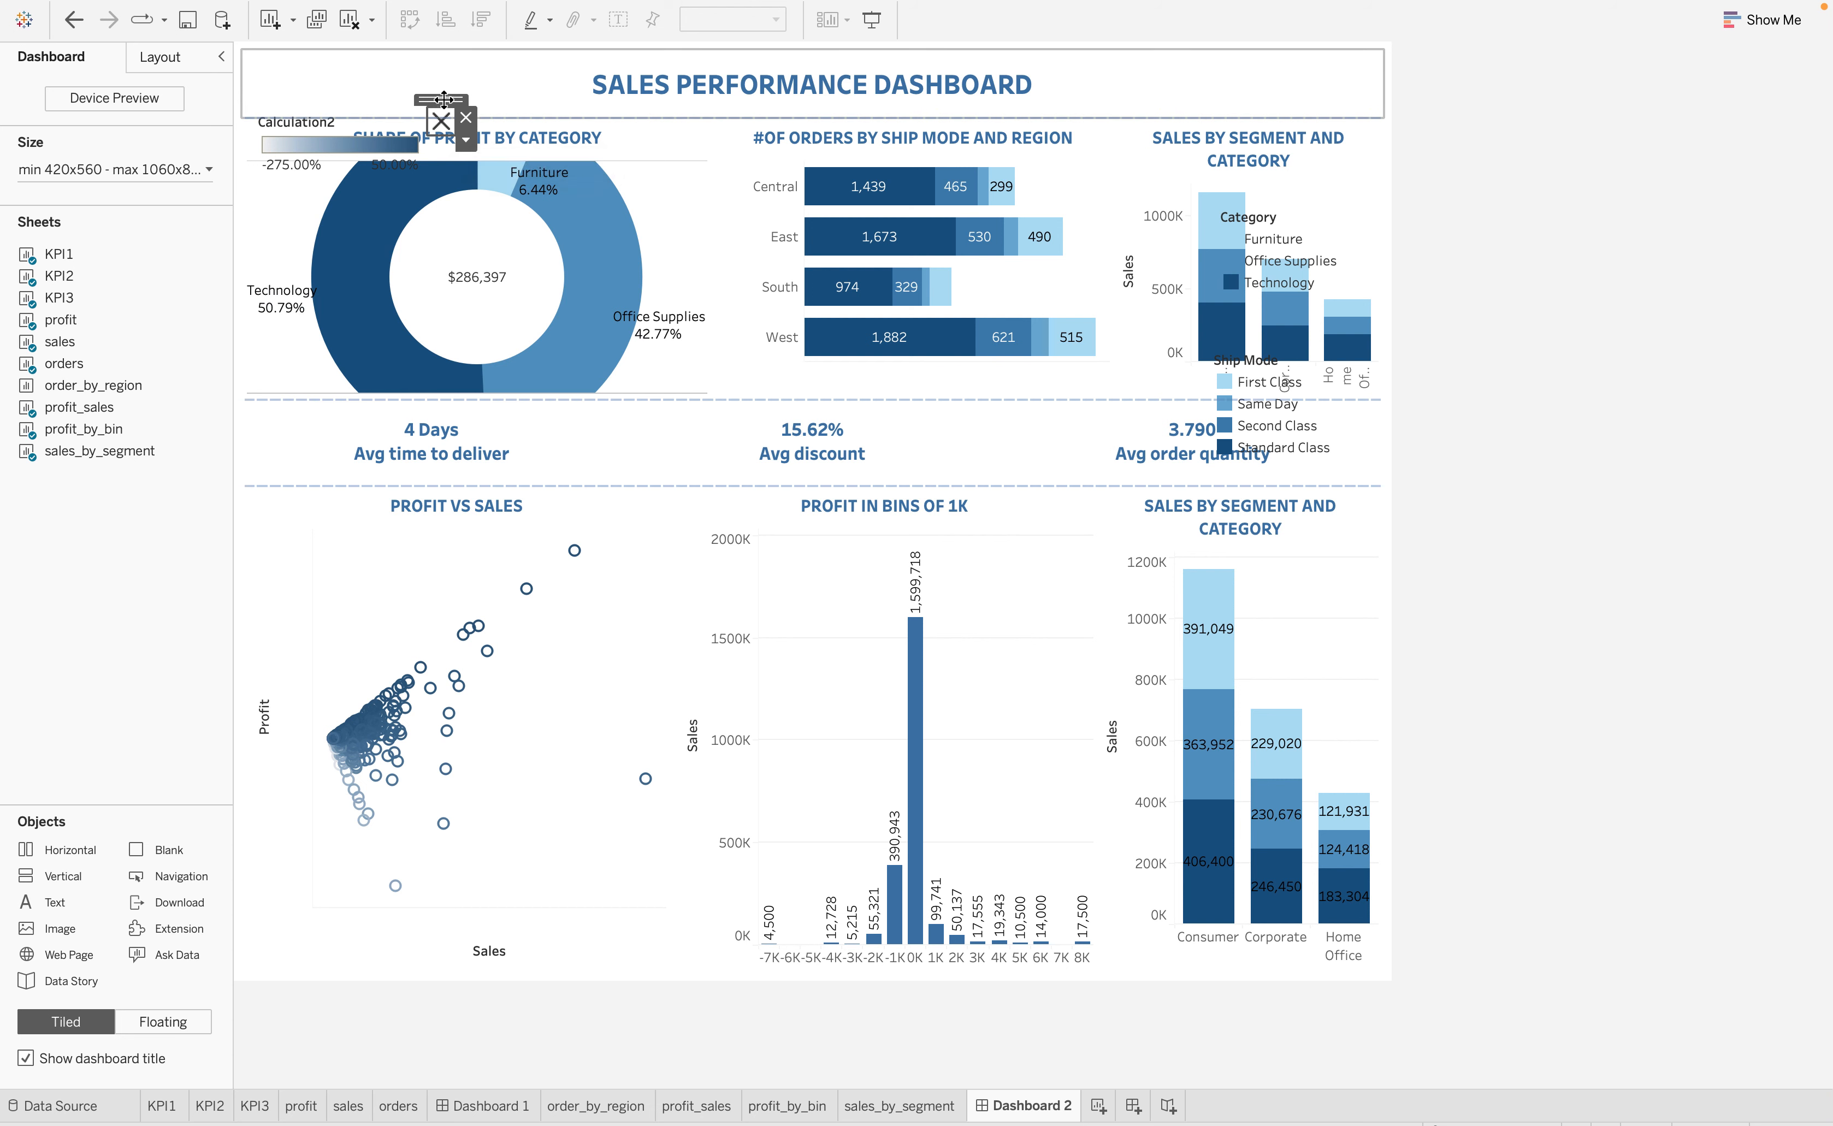
{"action": "left_click_drag", "start_coordinate": [444, 99], "coordinate": [431, 90]}
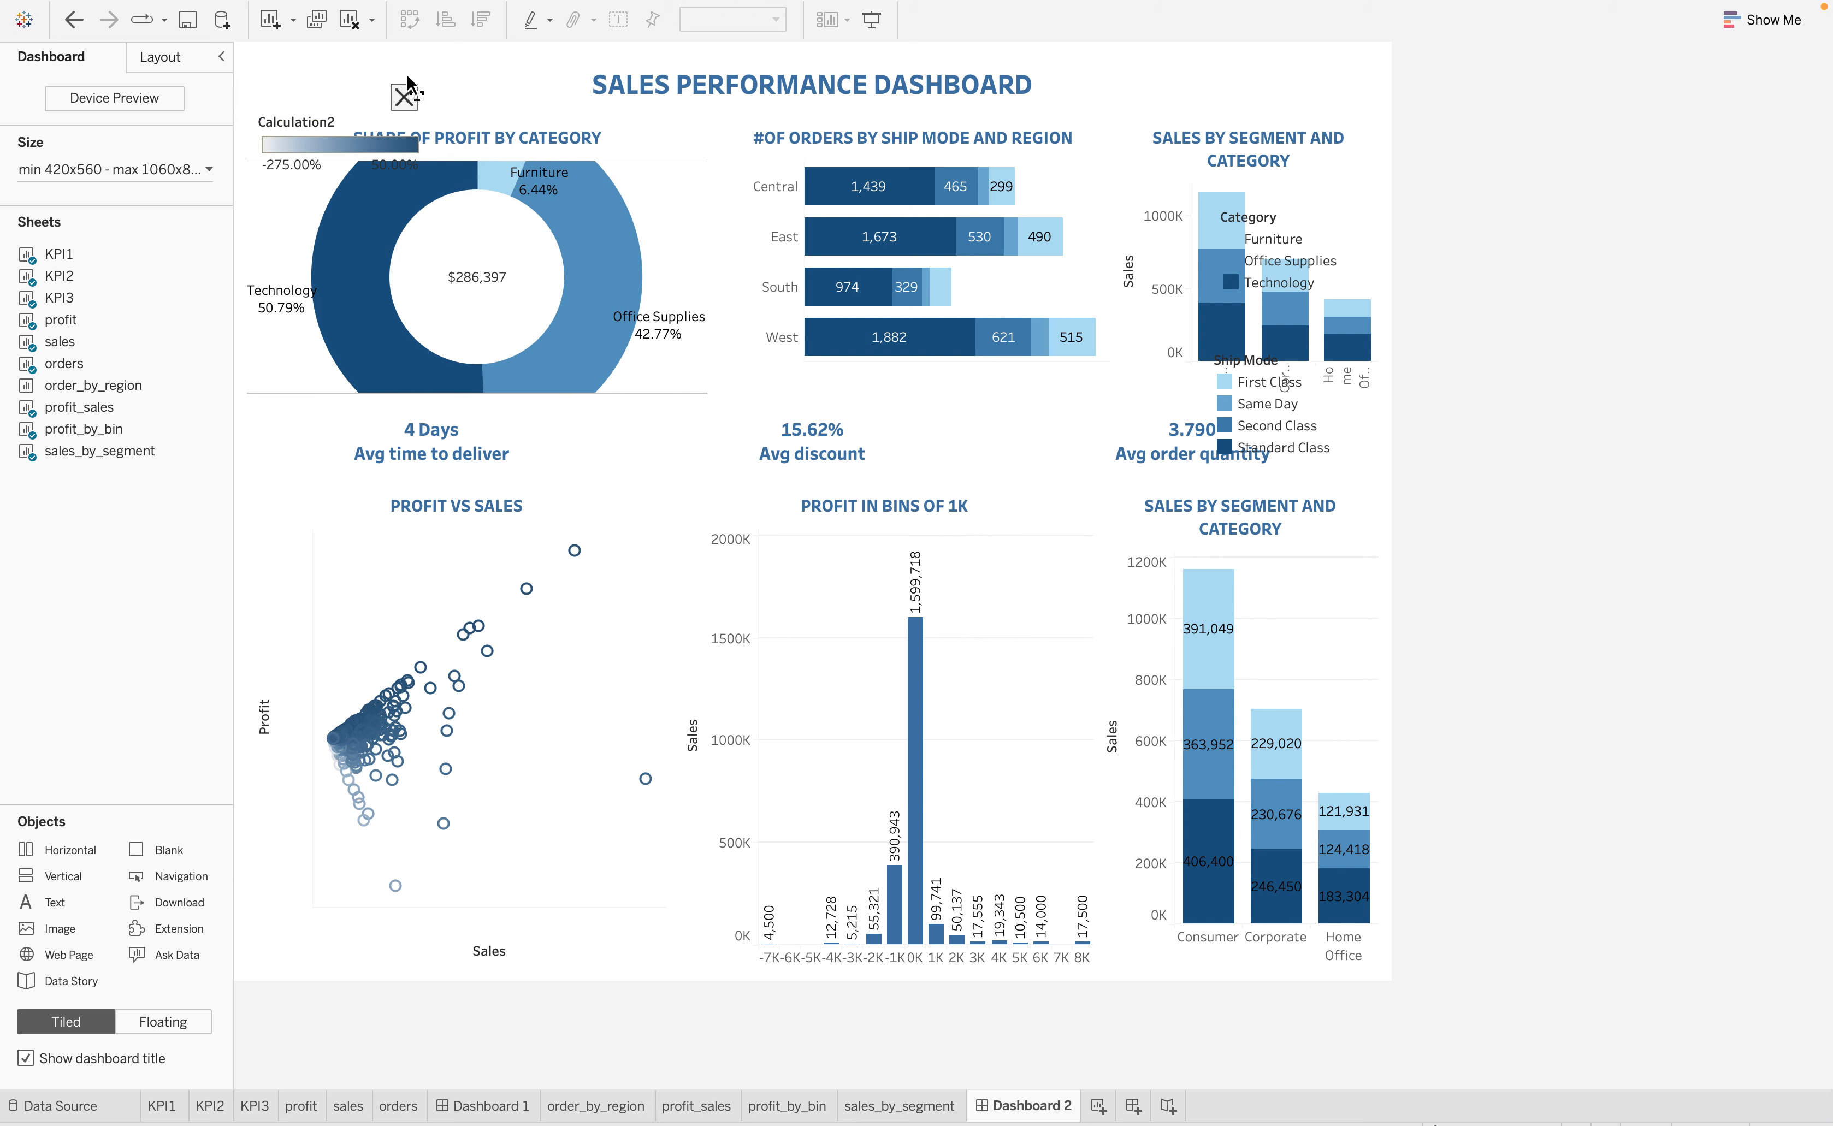
Test the show/hide button by hiding the Calculation2 legend container and showing it again
{"action": "left_click", "coordinate": [406, 81]}
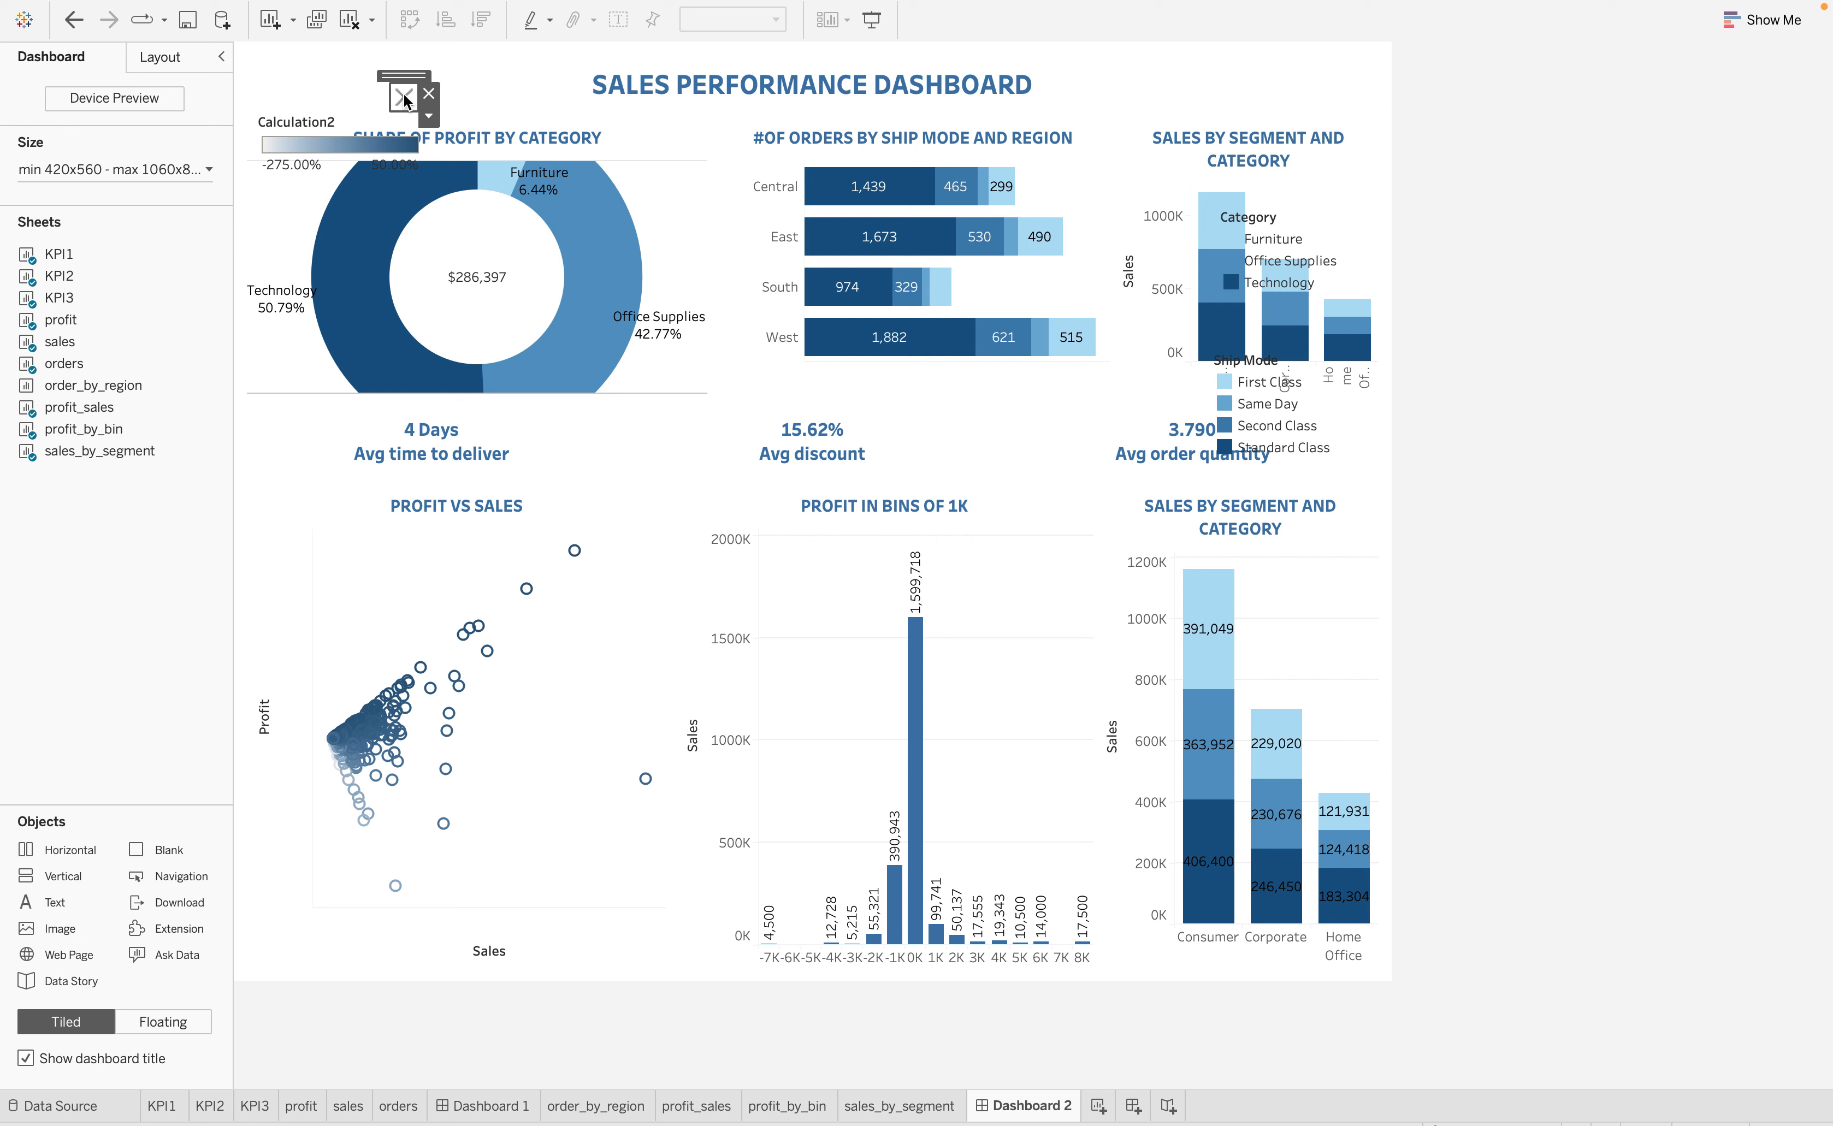
{"action": "left_click", "coordinate": [404, 99]}
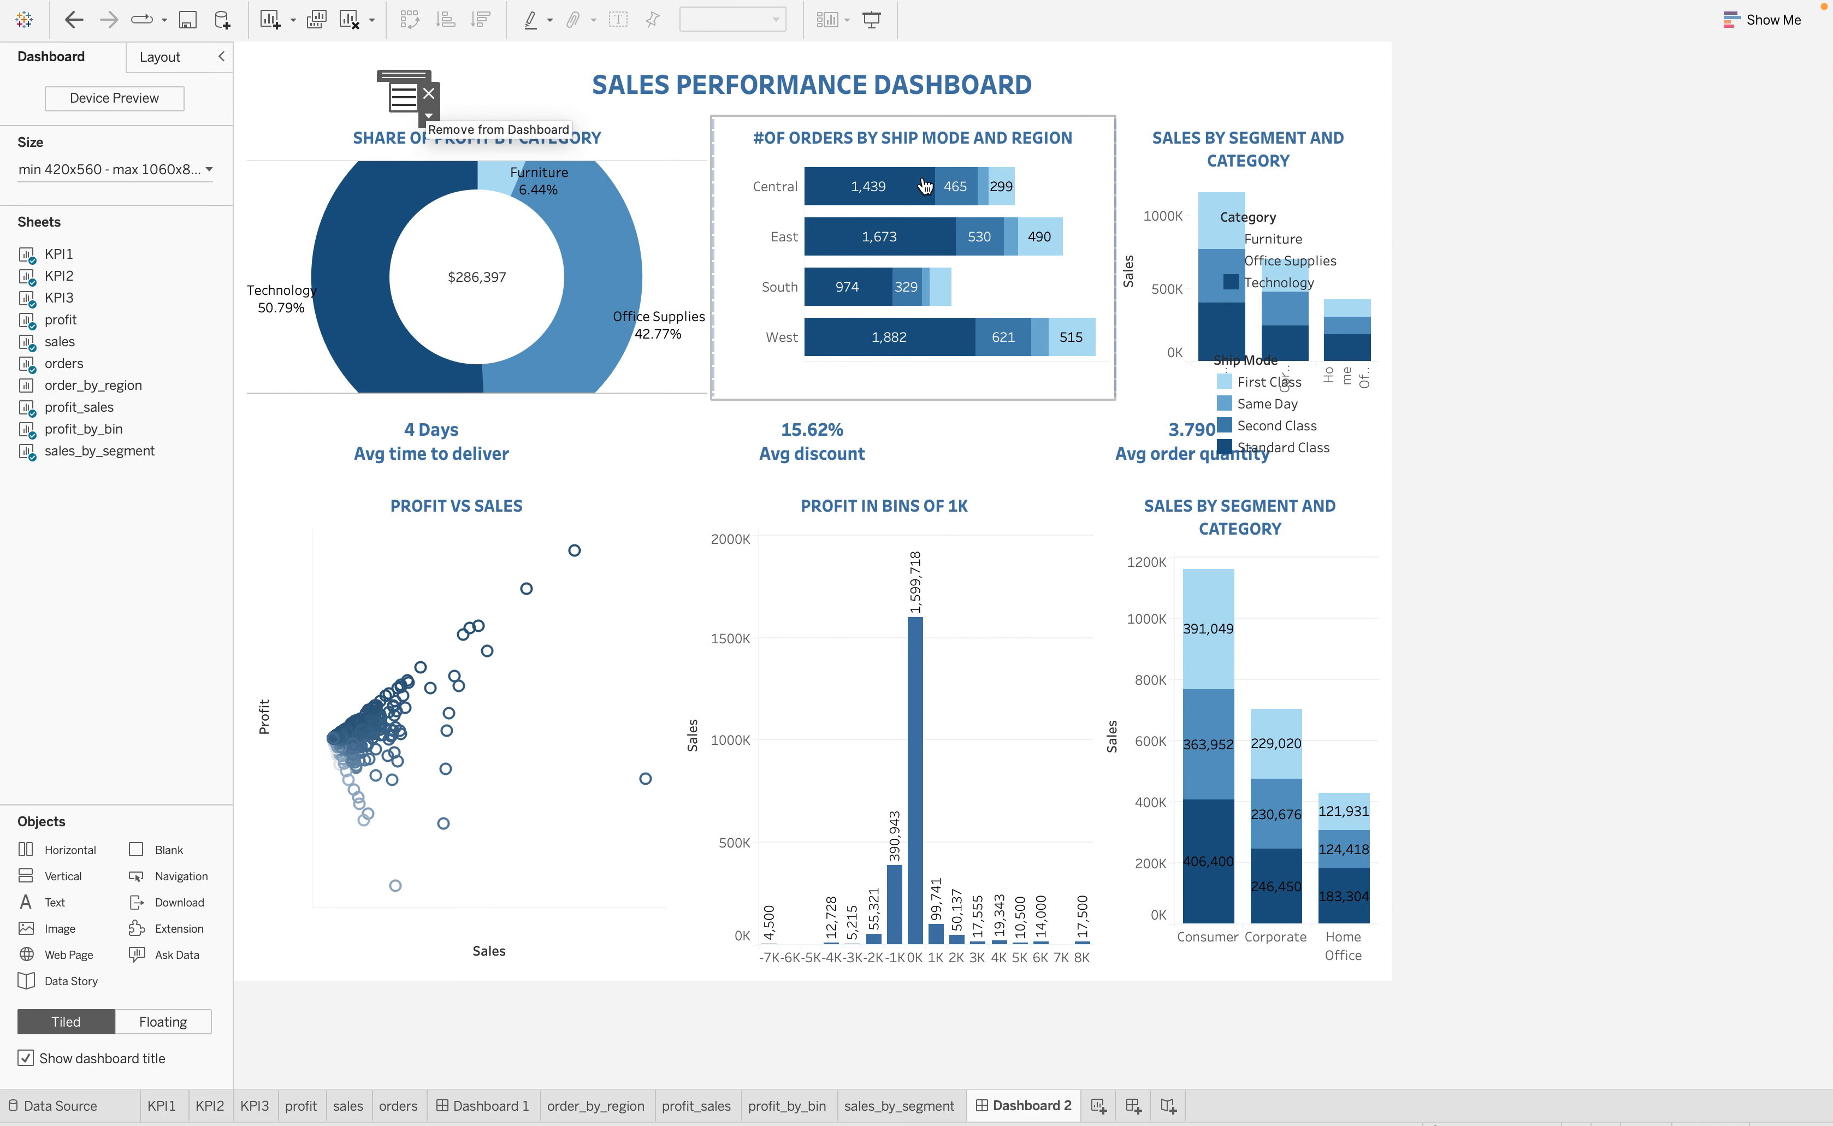
{"action": "left_click", "coordinate": [427, 115]}
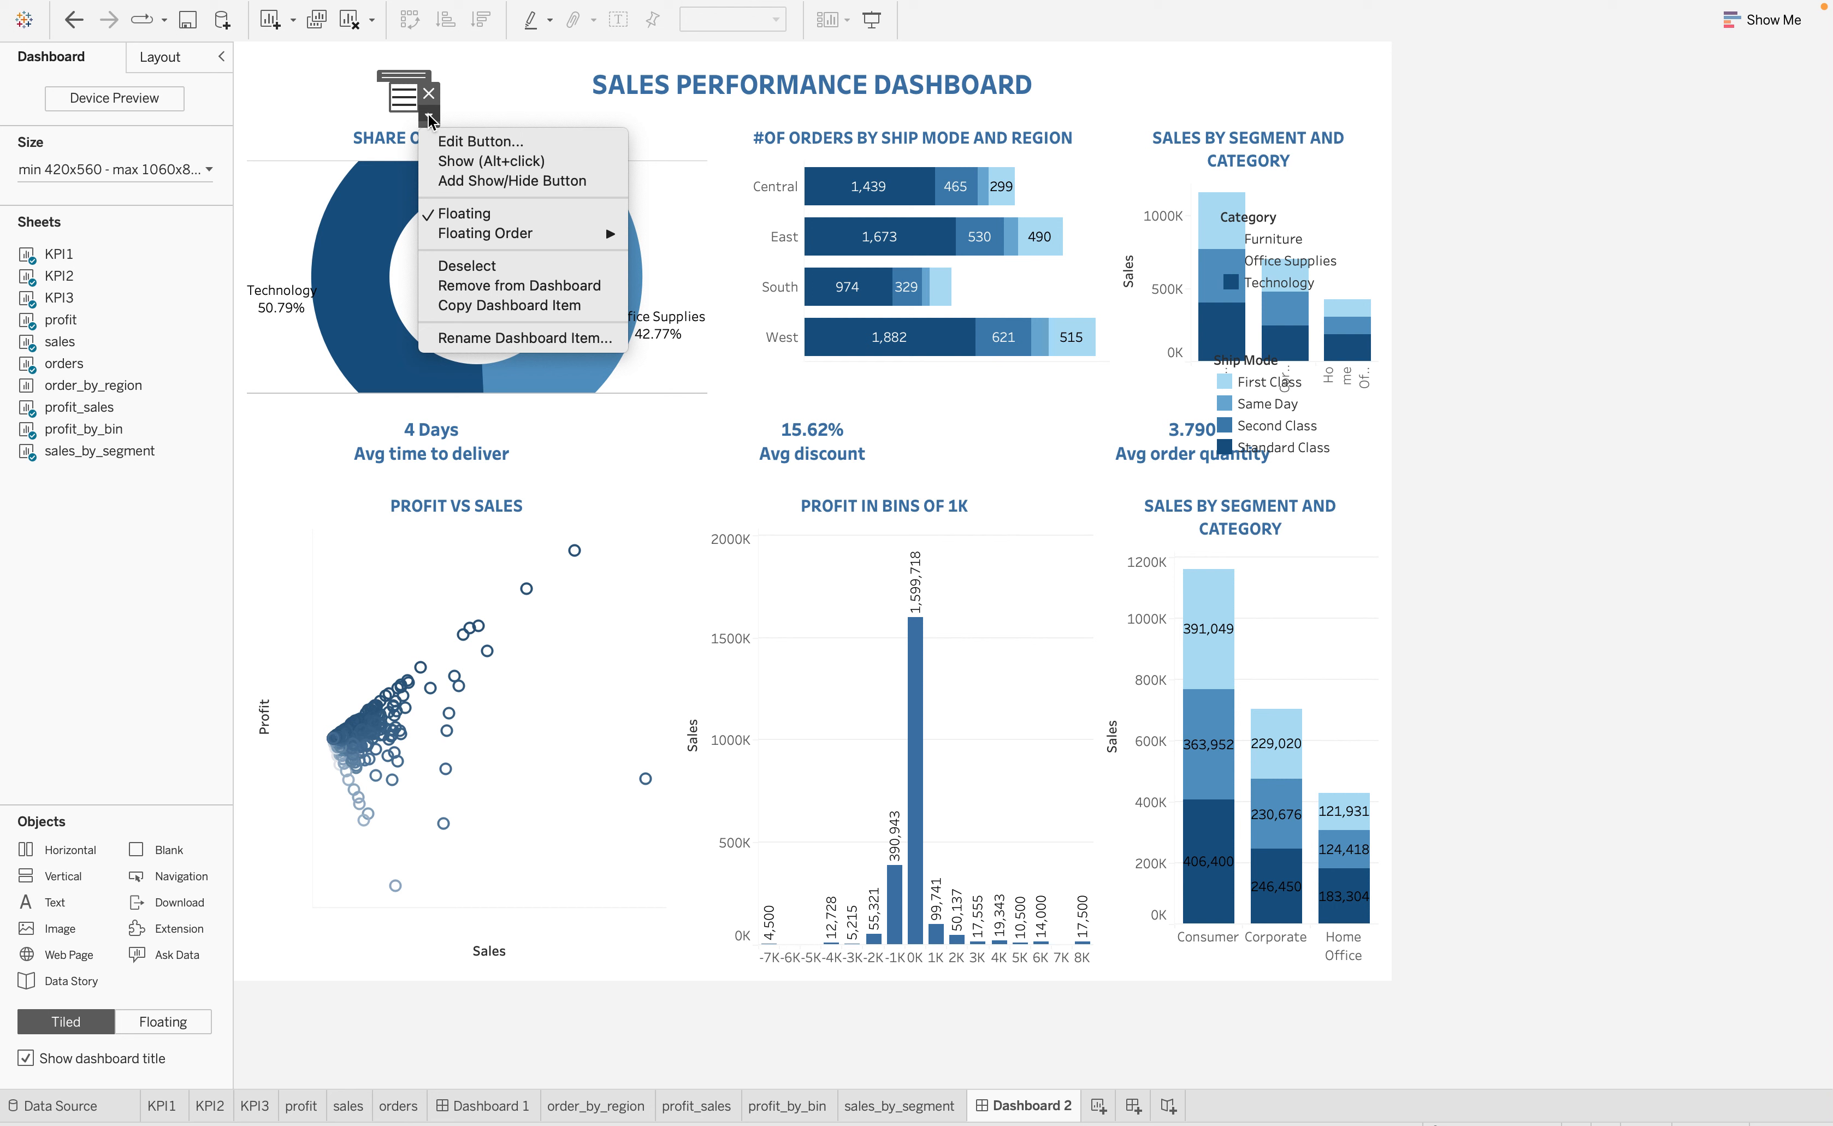
{"action": "left_click", "coordinate": [413, 93]}
{"action": "left_click", "coordinate": [405, 97]}
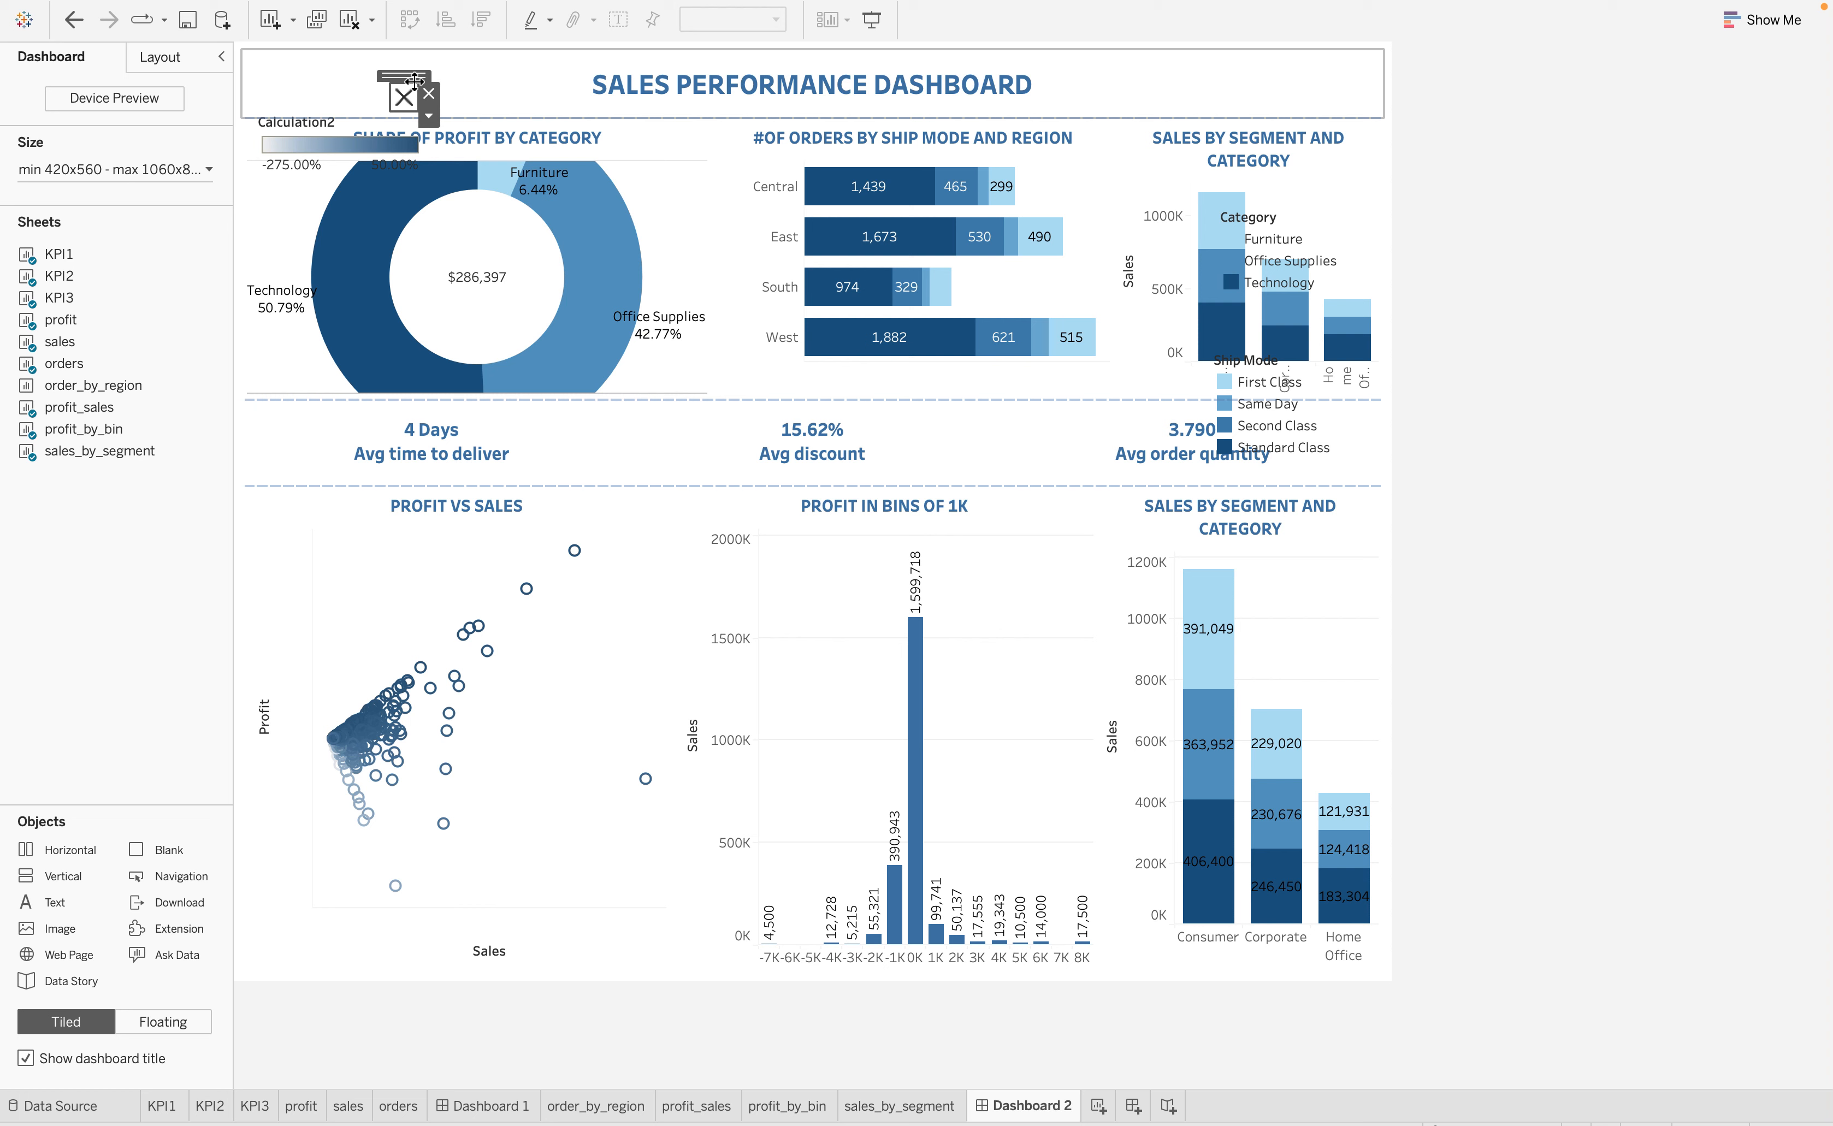
Hide the Calculation2 legend with the show/hide button and remove the floating Category and Ship Mode legends from the dashboard
{"action": "left_click", "coordinate": [403, 100]}
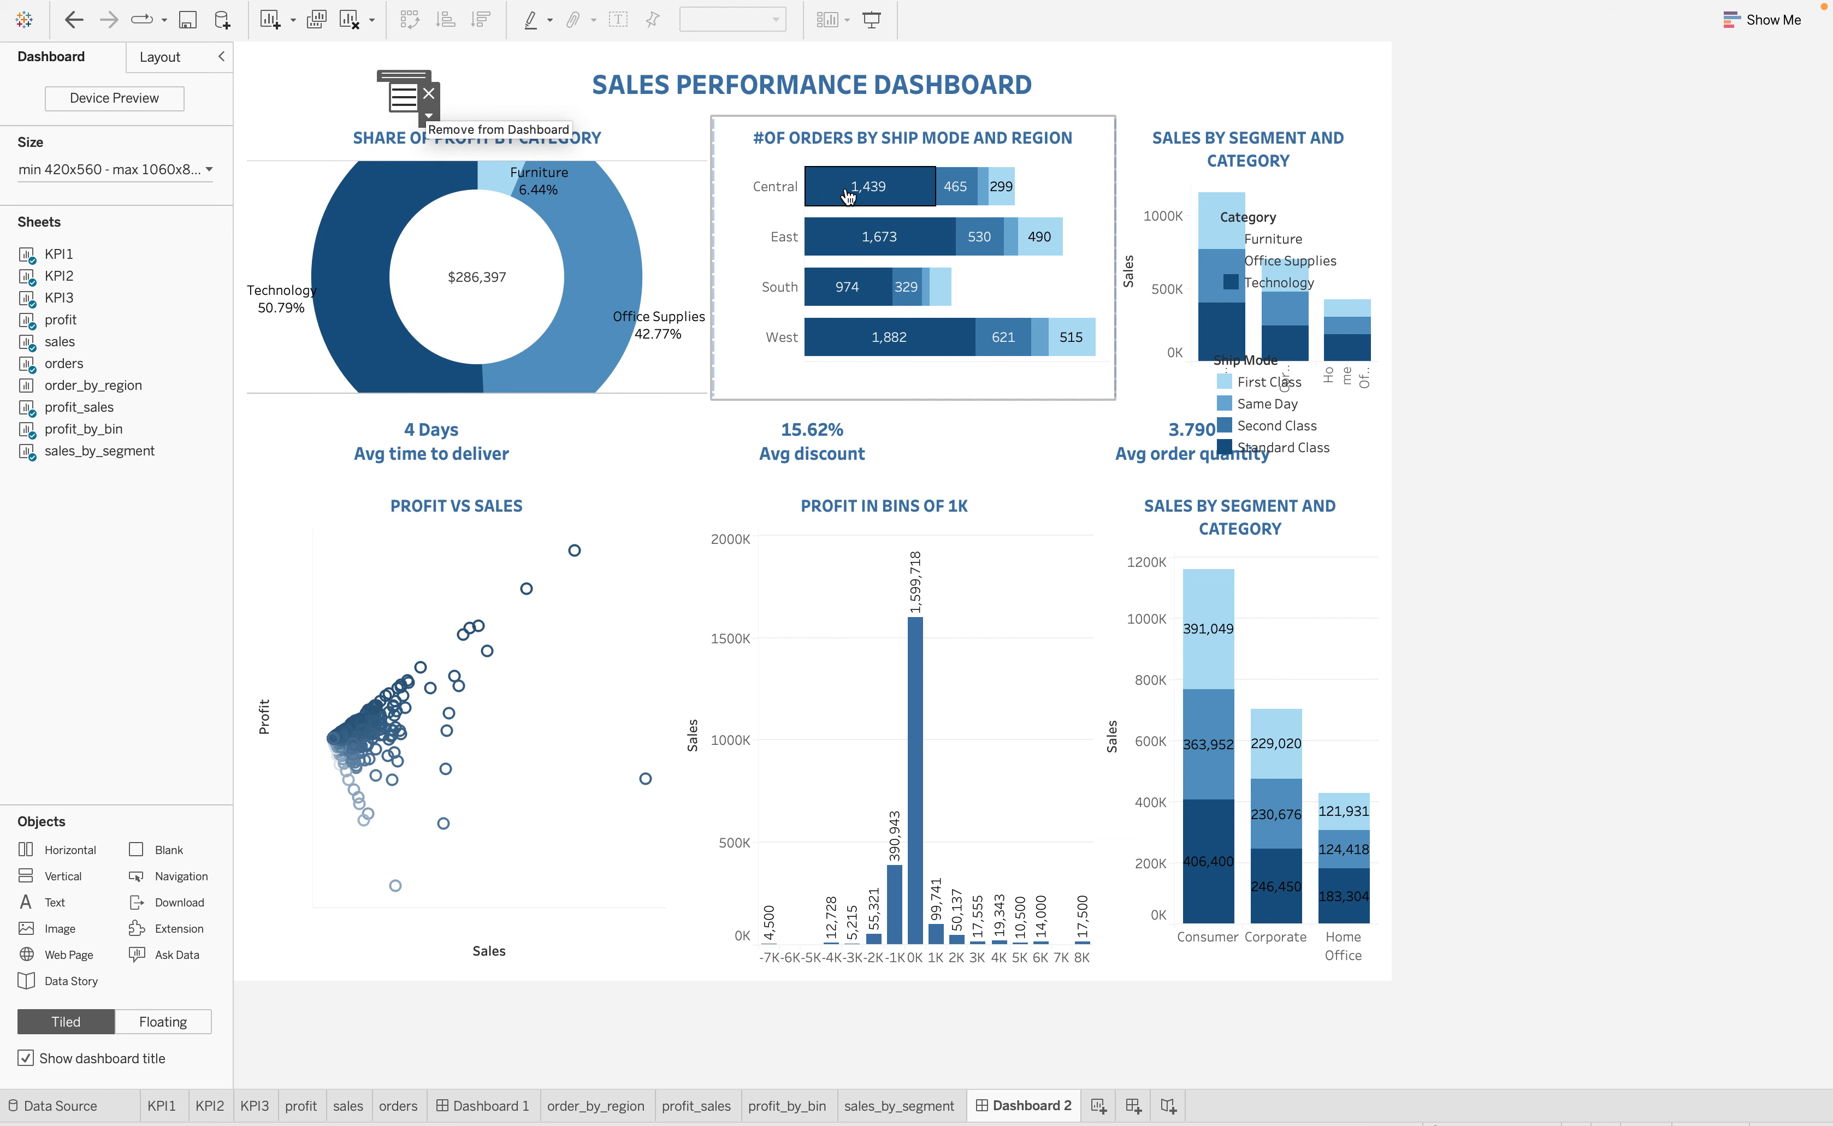
{"action": "left_click", "coordinate": [1288, 220]}
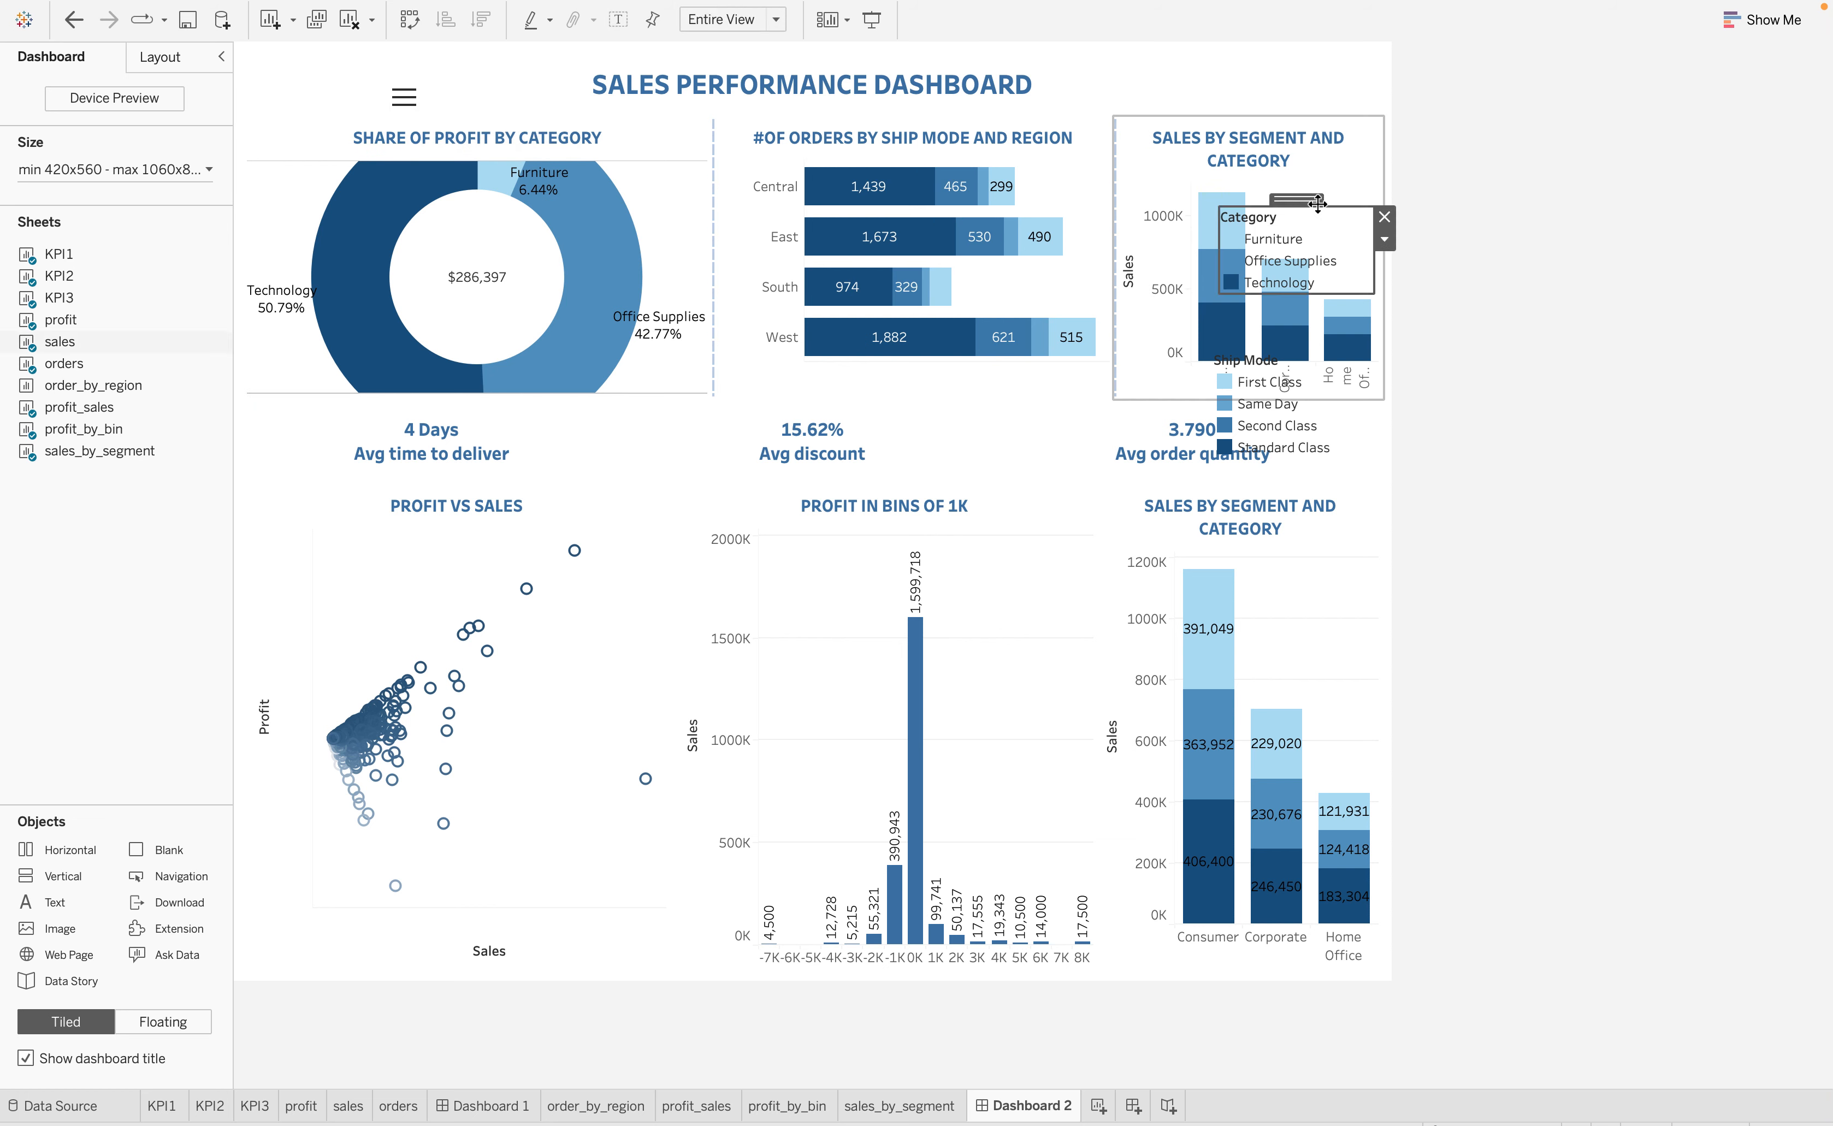
{"action": "left_click", "coordinate": [1383, 212]}
{"action": "left_click", "coordinate": [1330, 367]}
{"action": "left_click", "coordinate": [1378, 360]}
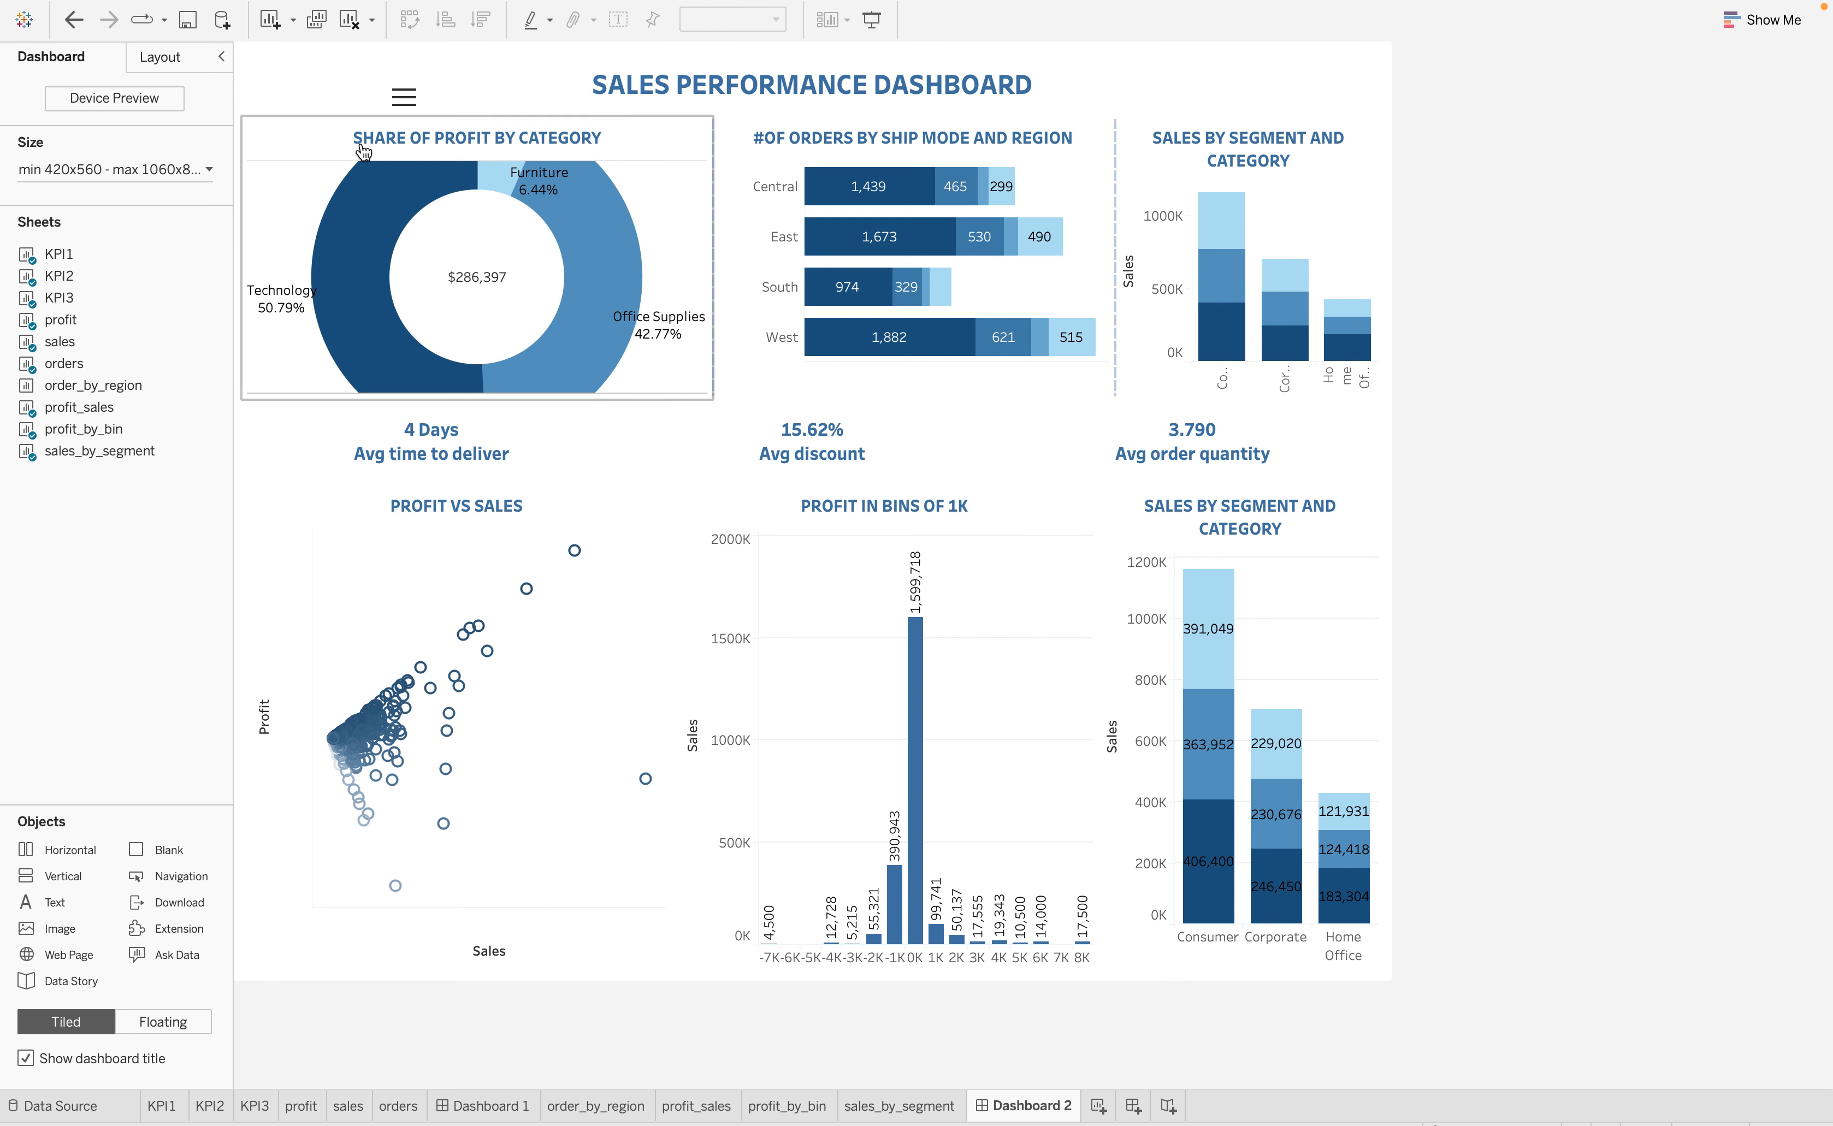
Open the show/hide button's settings and examine the list of dashboard items it can control
{"action": "left_click", "coordinate": [413, 99]}
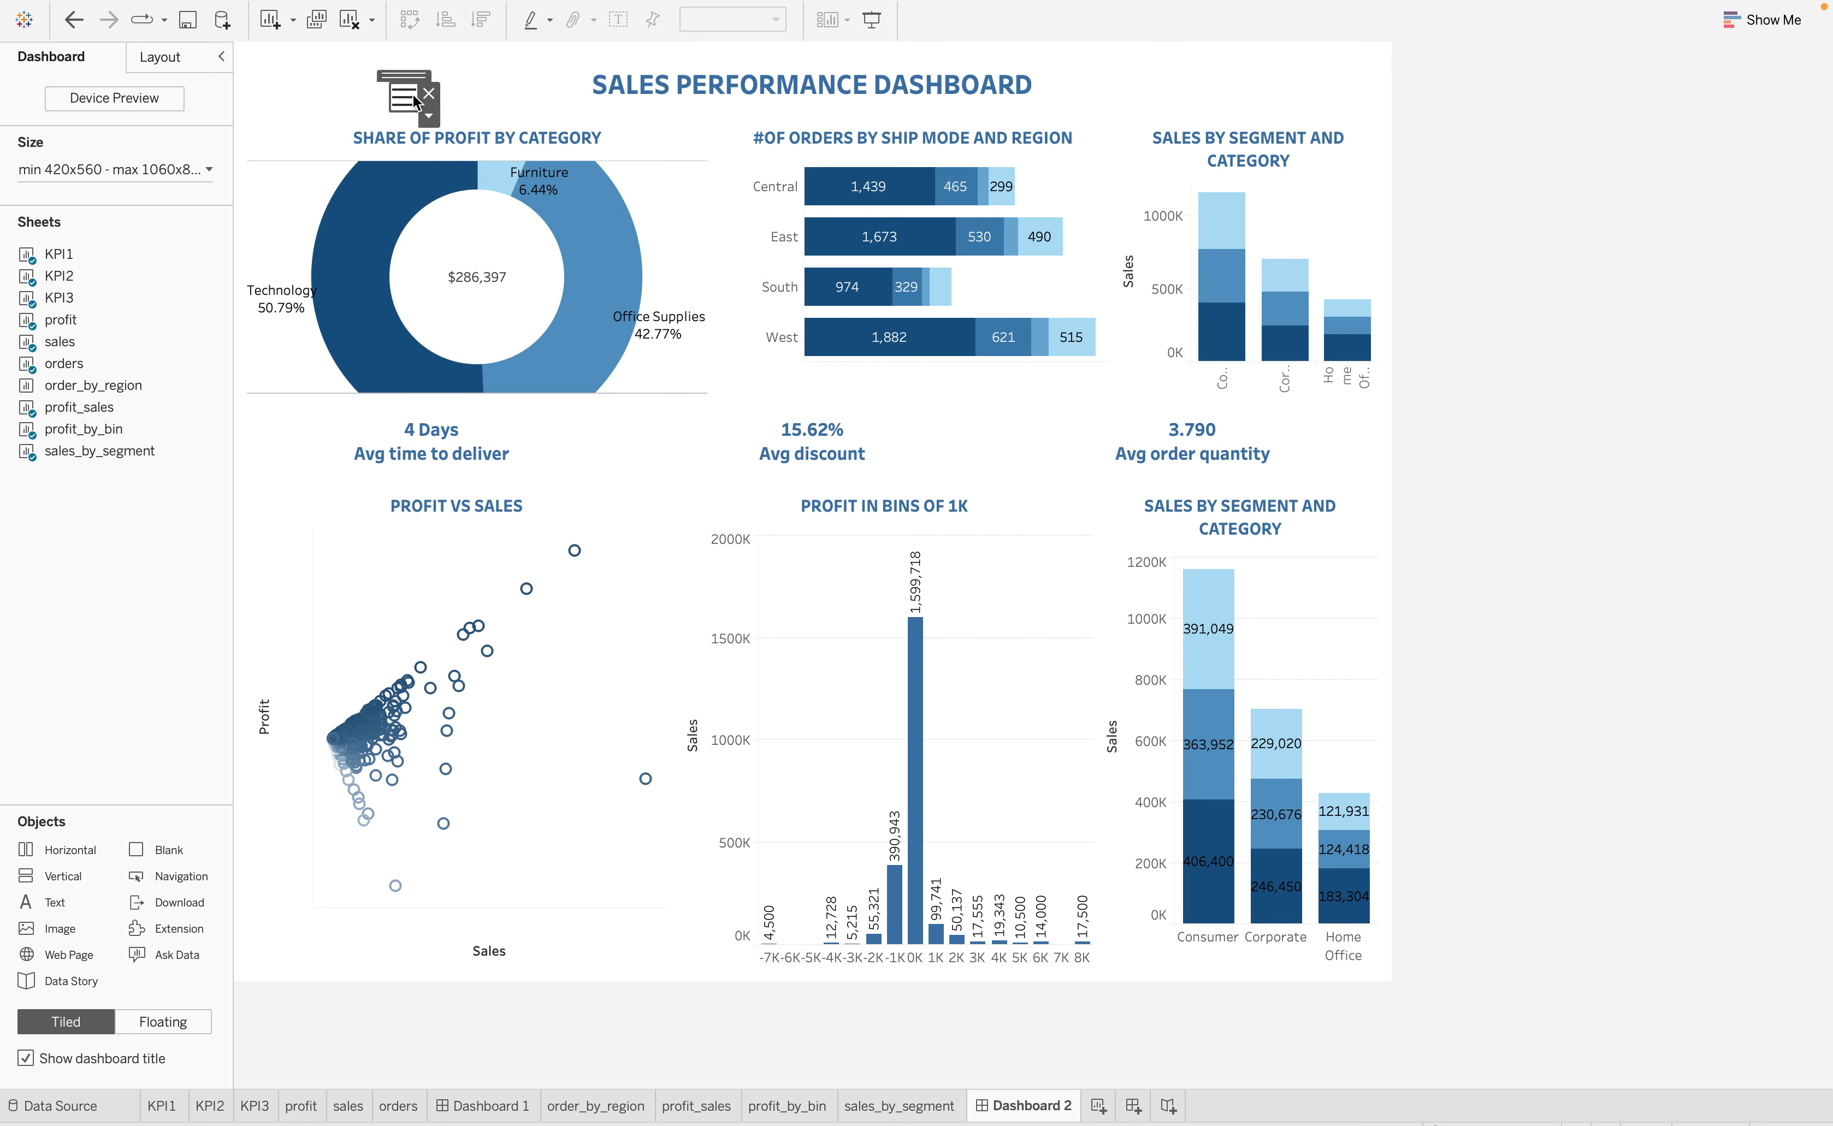
{"action": "left_click", "coordinate": [429, 115]}
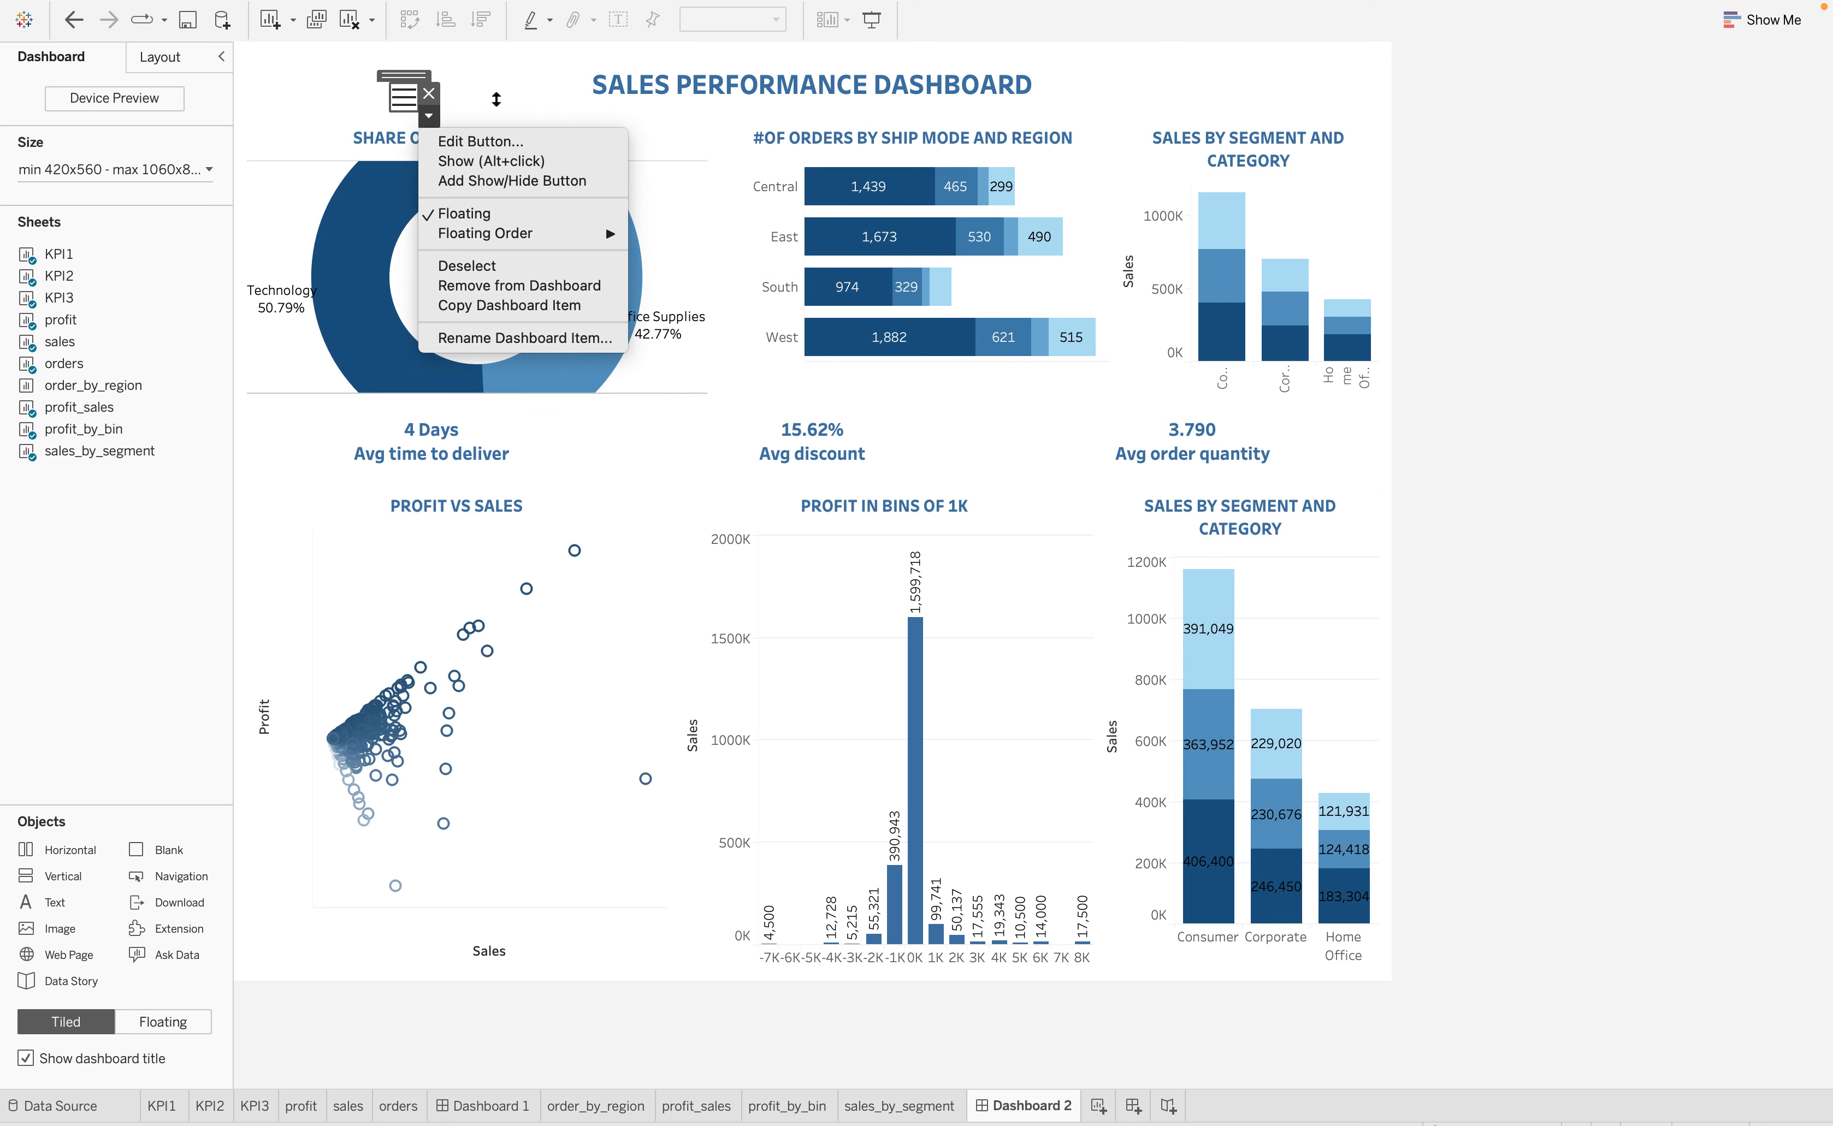
{"action": "left_click", "coordinate": [488, 143]}
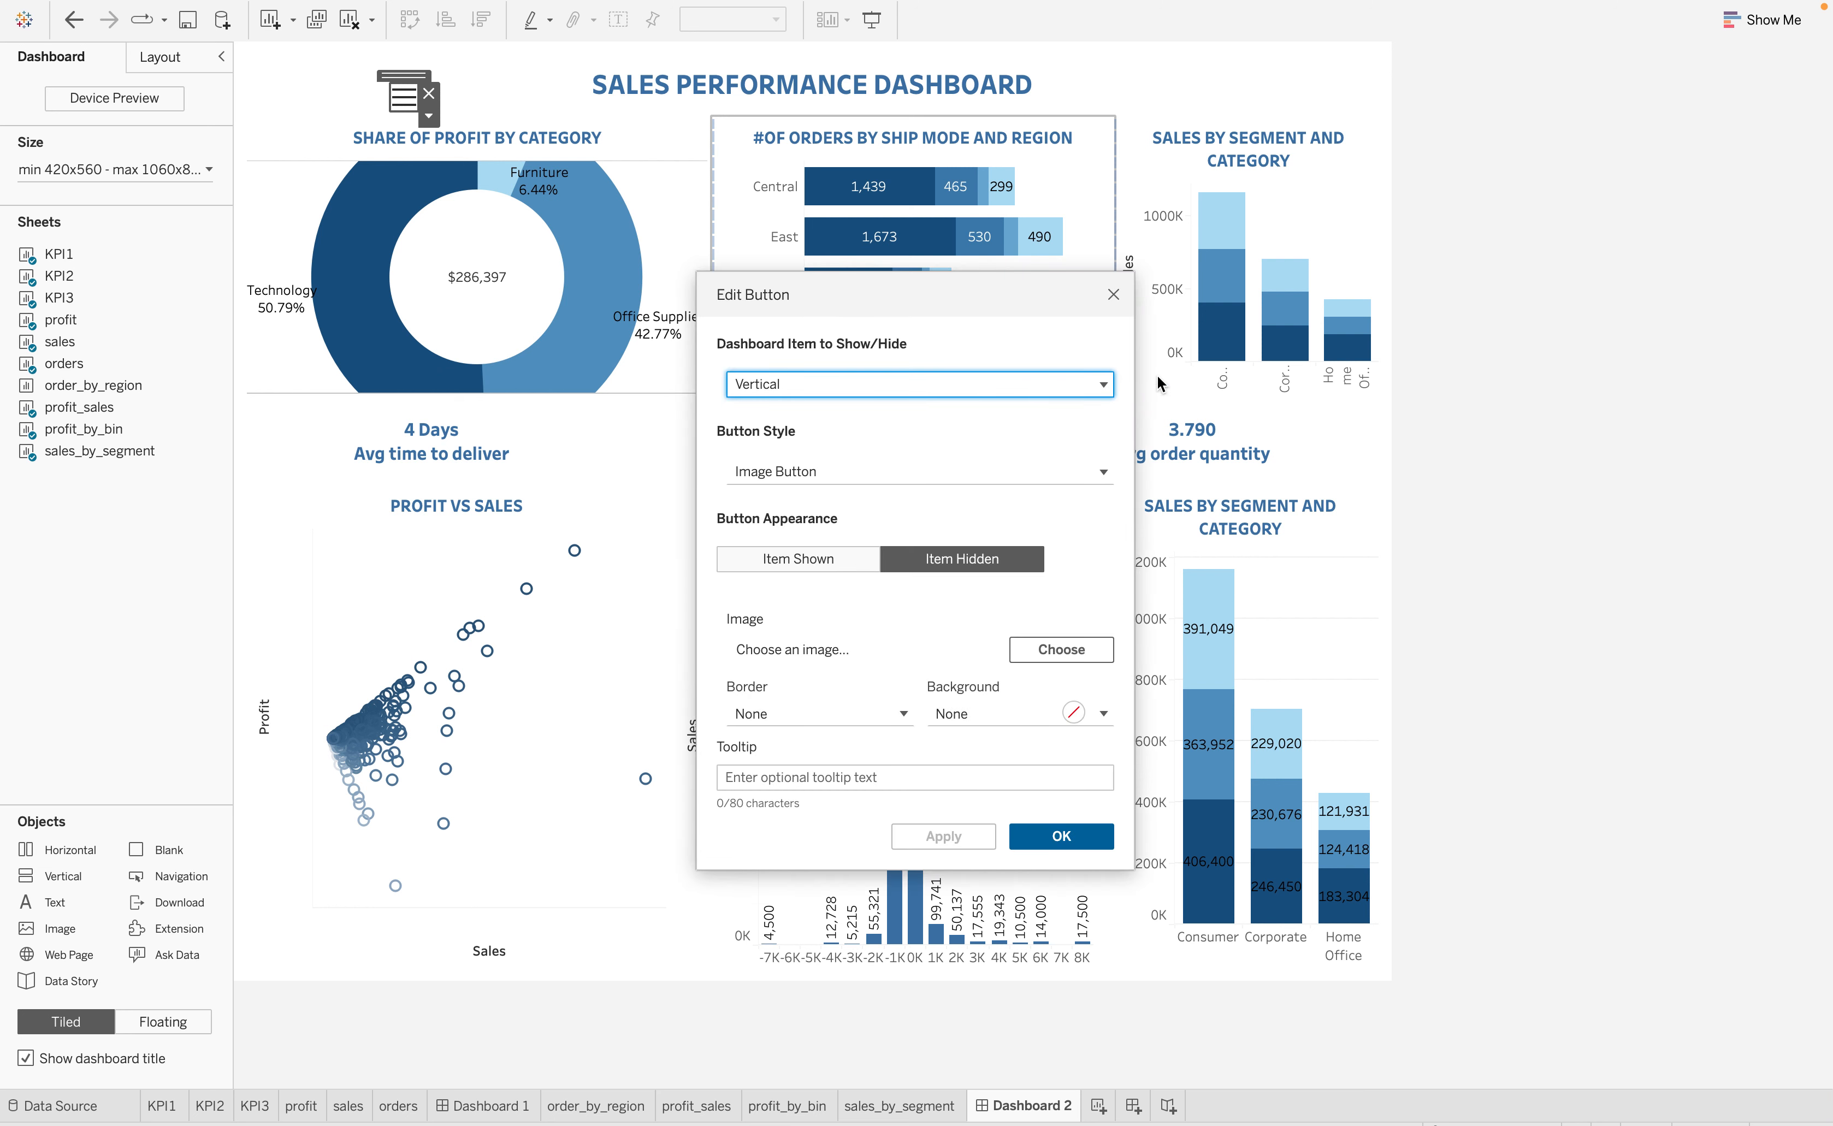
{"action": "left_click", "coordinate": [1104, 386]}
{"action": "scroll", "coordinate": [907, 478], "scroll_direction": "down", "scroll_amount": 2}
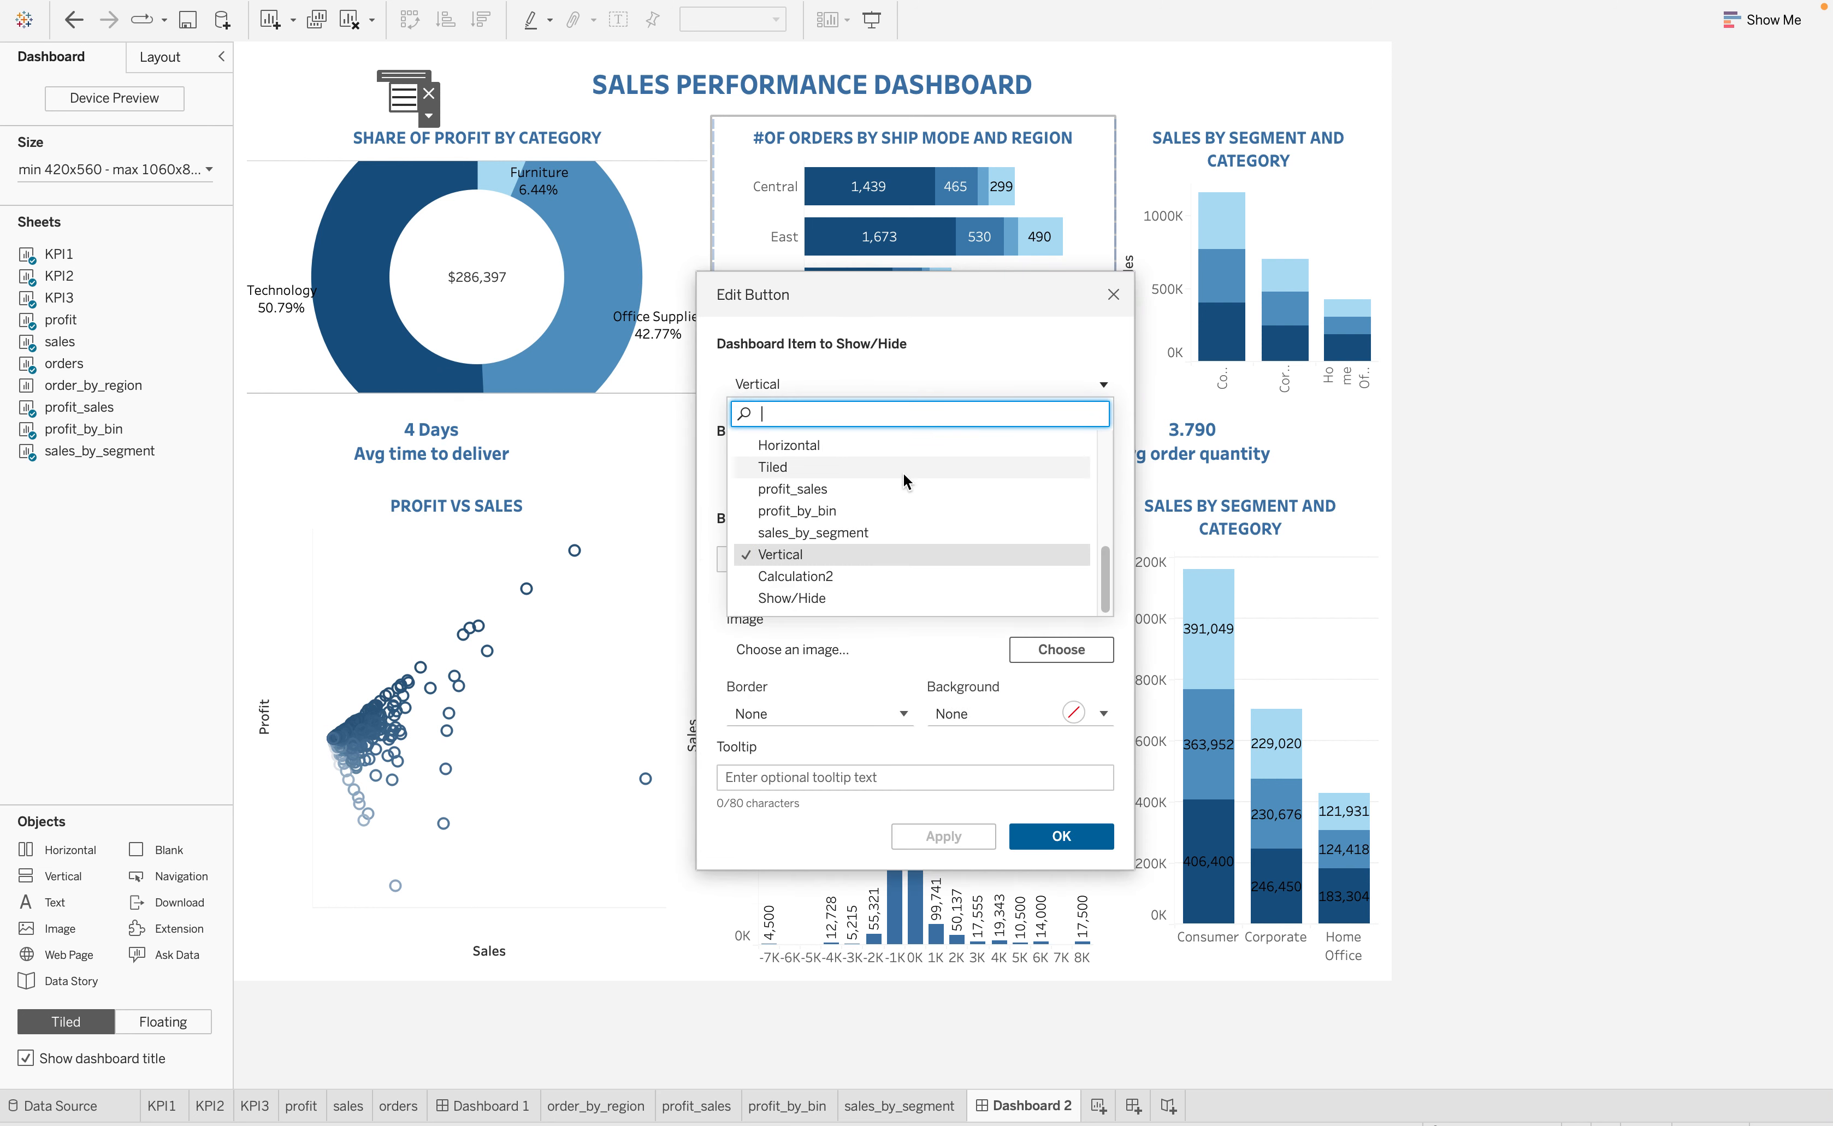
{"action": "scroll", "coordinate": [880, 525], "scroll_direction": "up", "scroll_amount": 3}
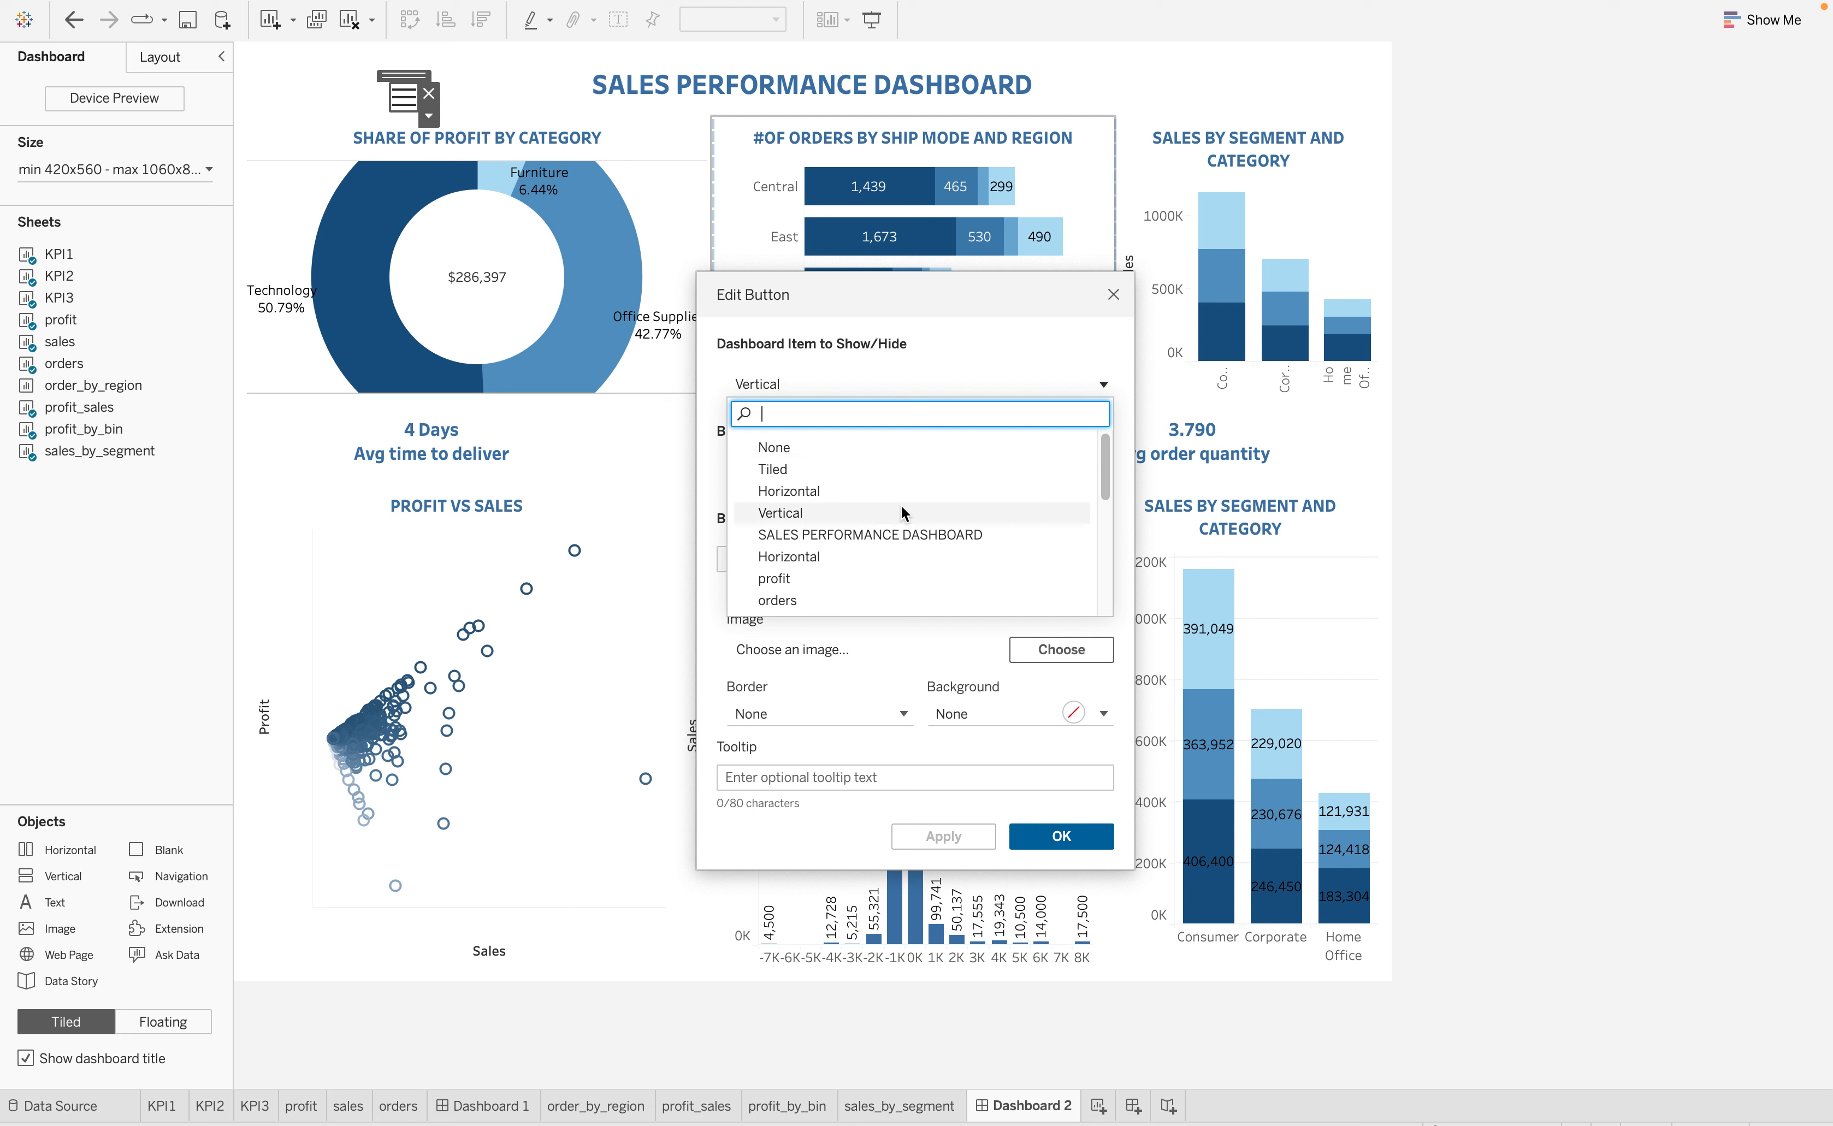
{"action": "scroll", "coordinate": [906, 541], "scroll_direction": "down", "scroll_amount": 2}
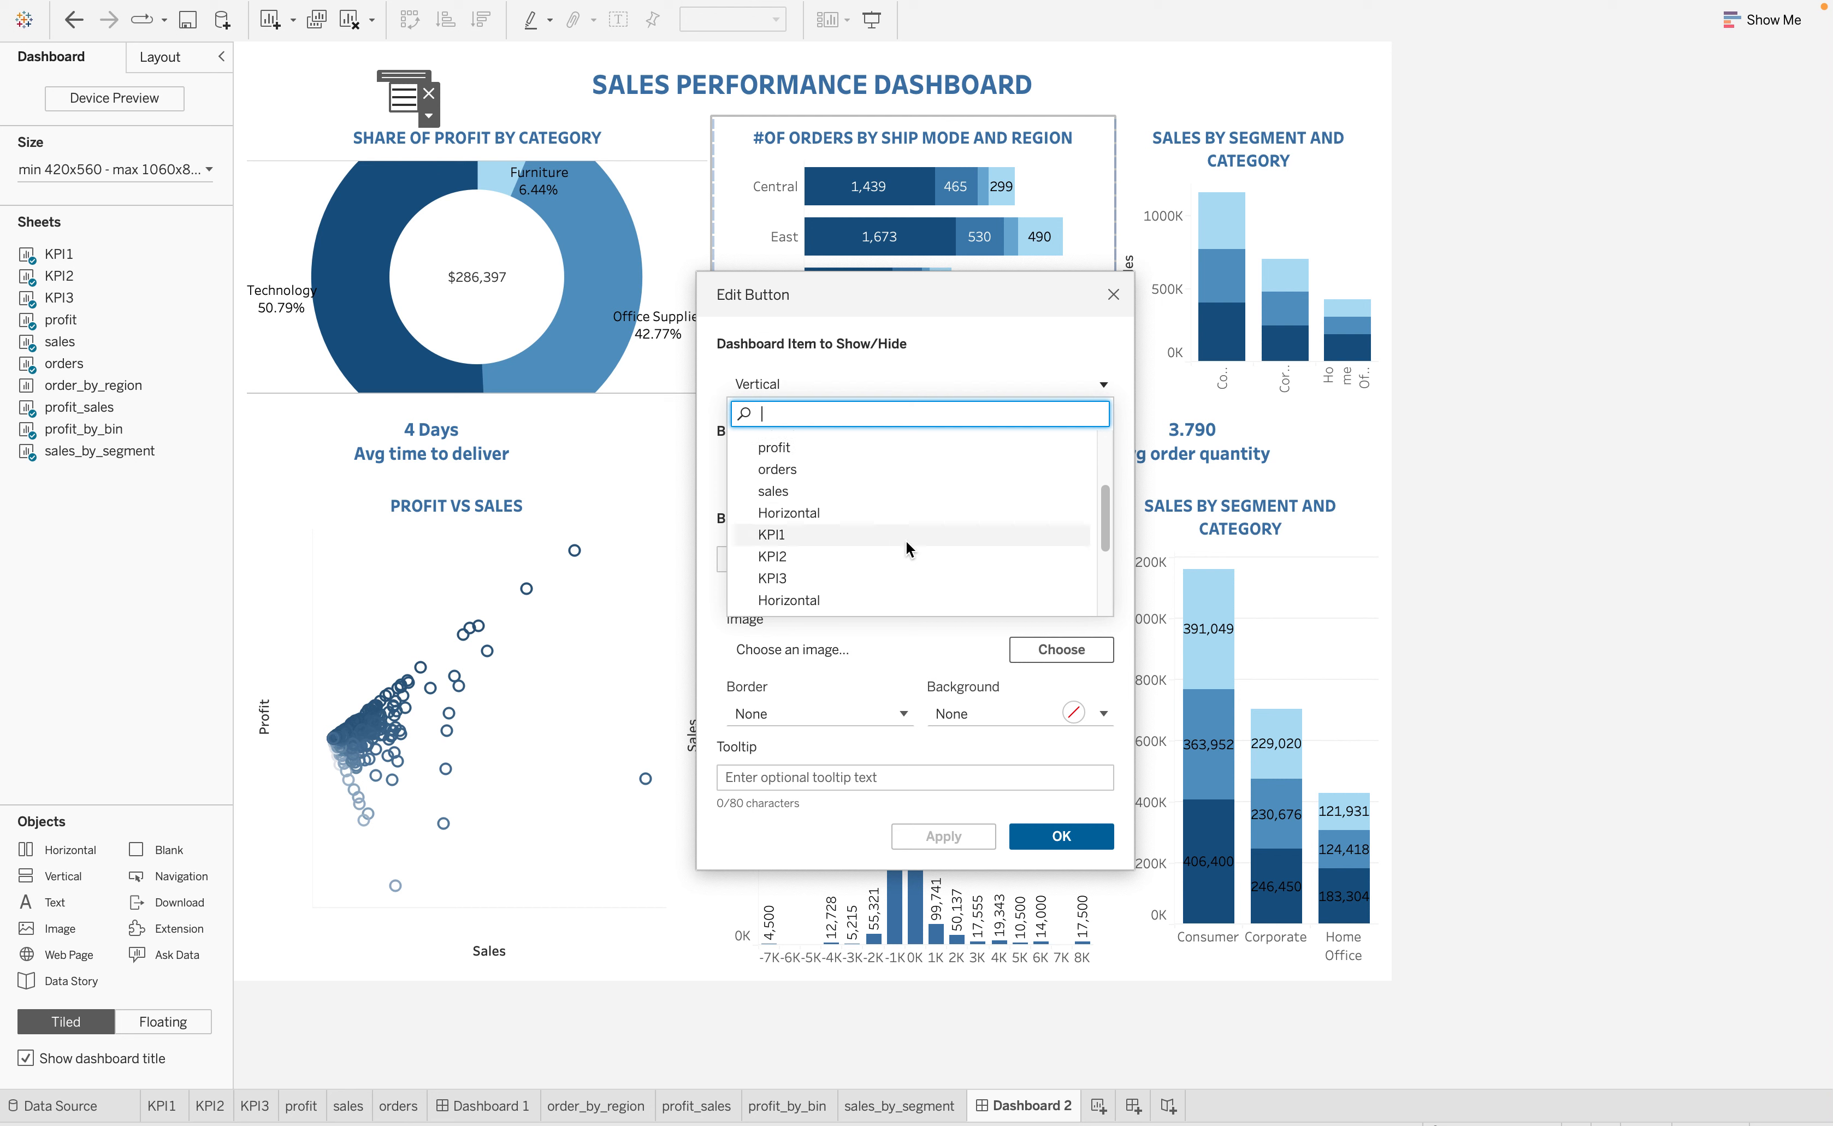
{"action": "scroll", "coordinate": [900, 531], "scroll_direction": "down", "scroll_amount": 3}
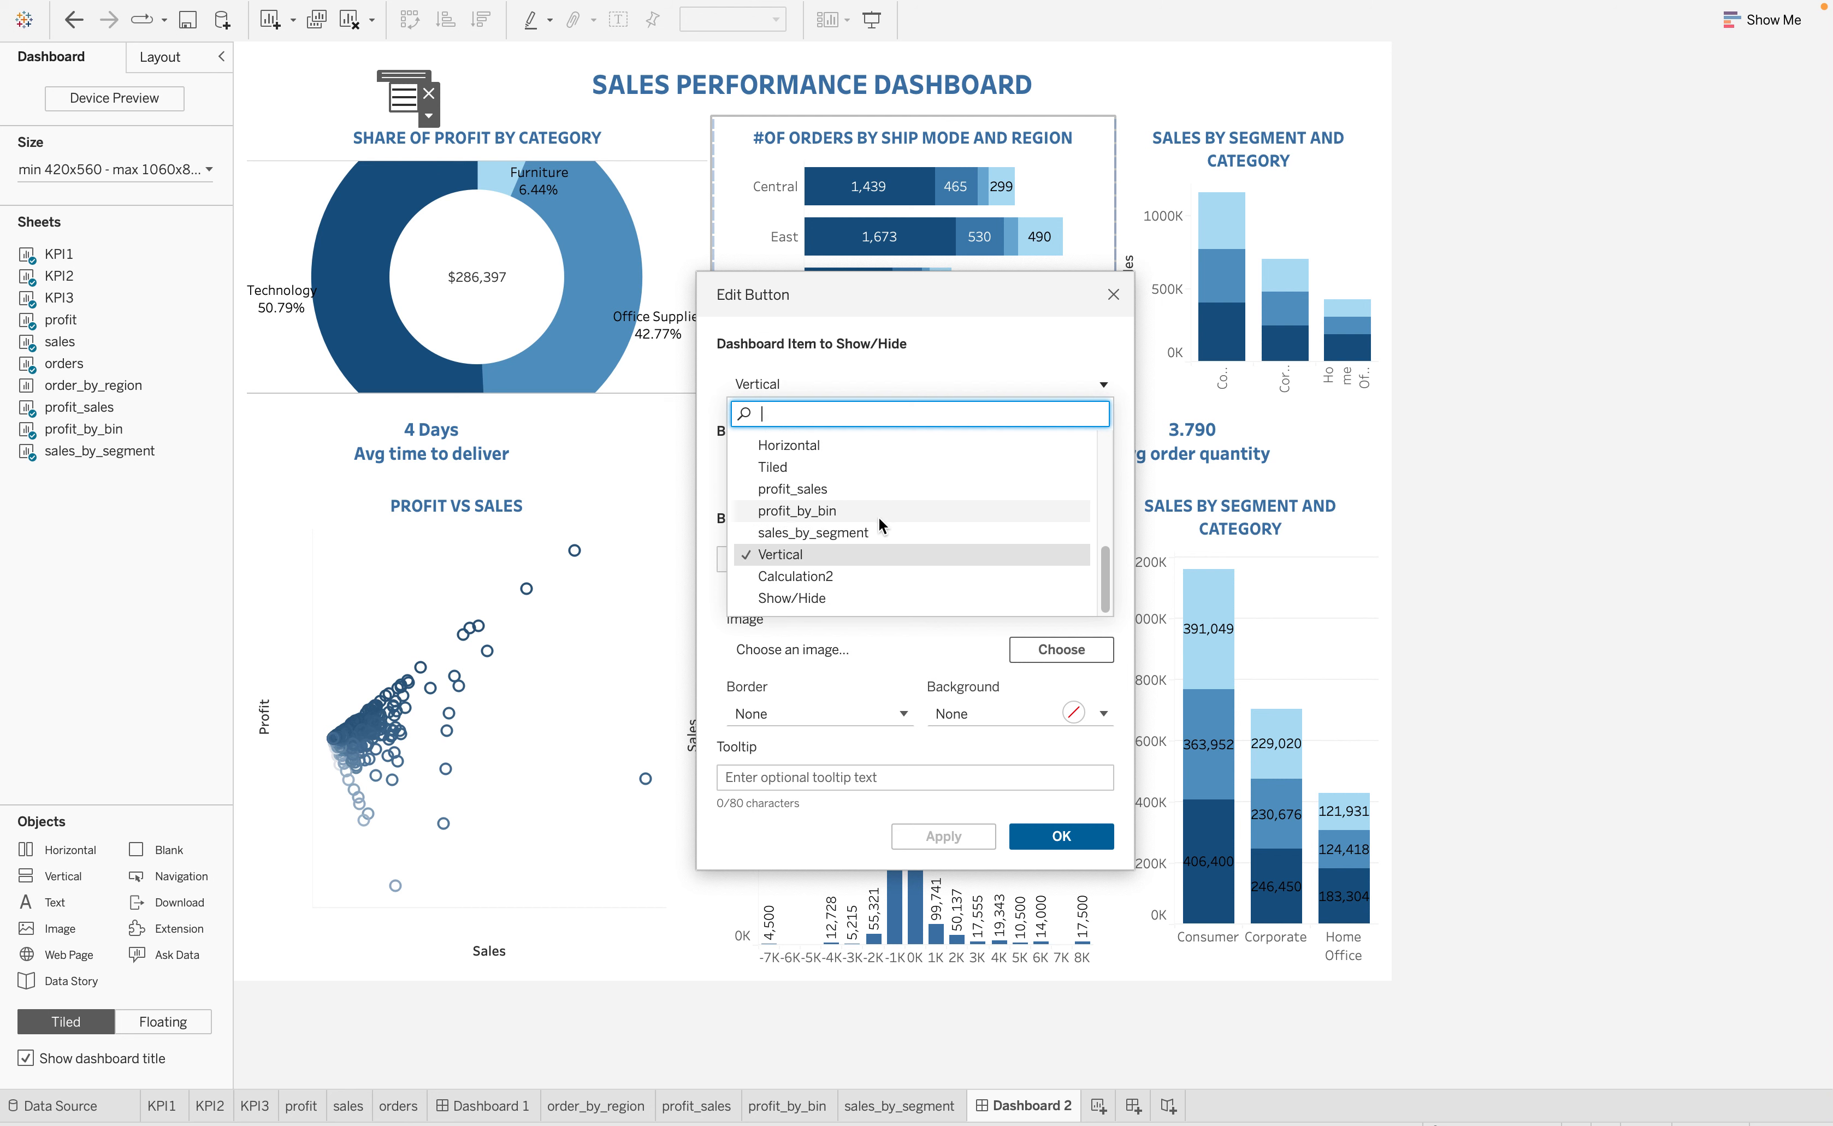
{"action": "scroll", "coordinate": [869, 484], "scroll_direction": "up", "scroll_amount": 2}
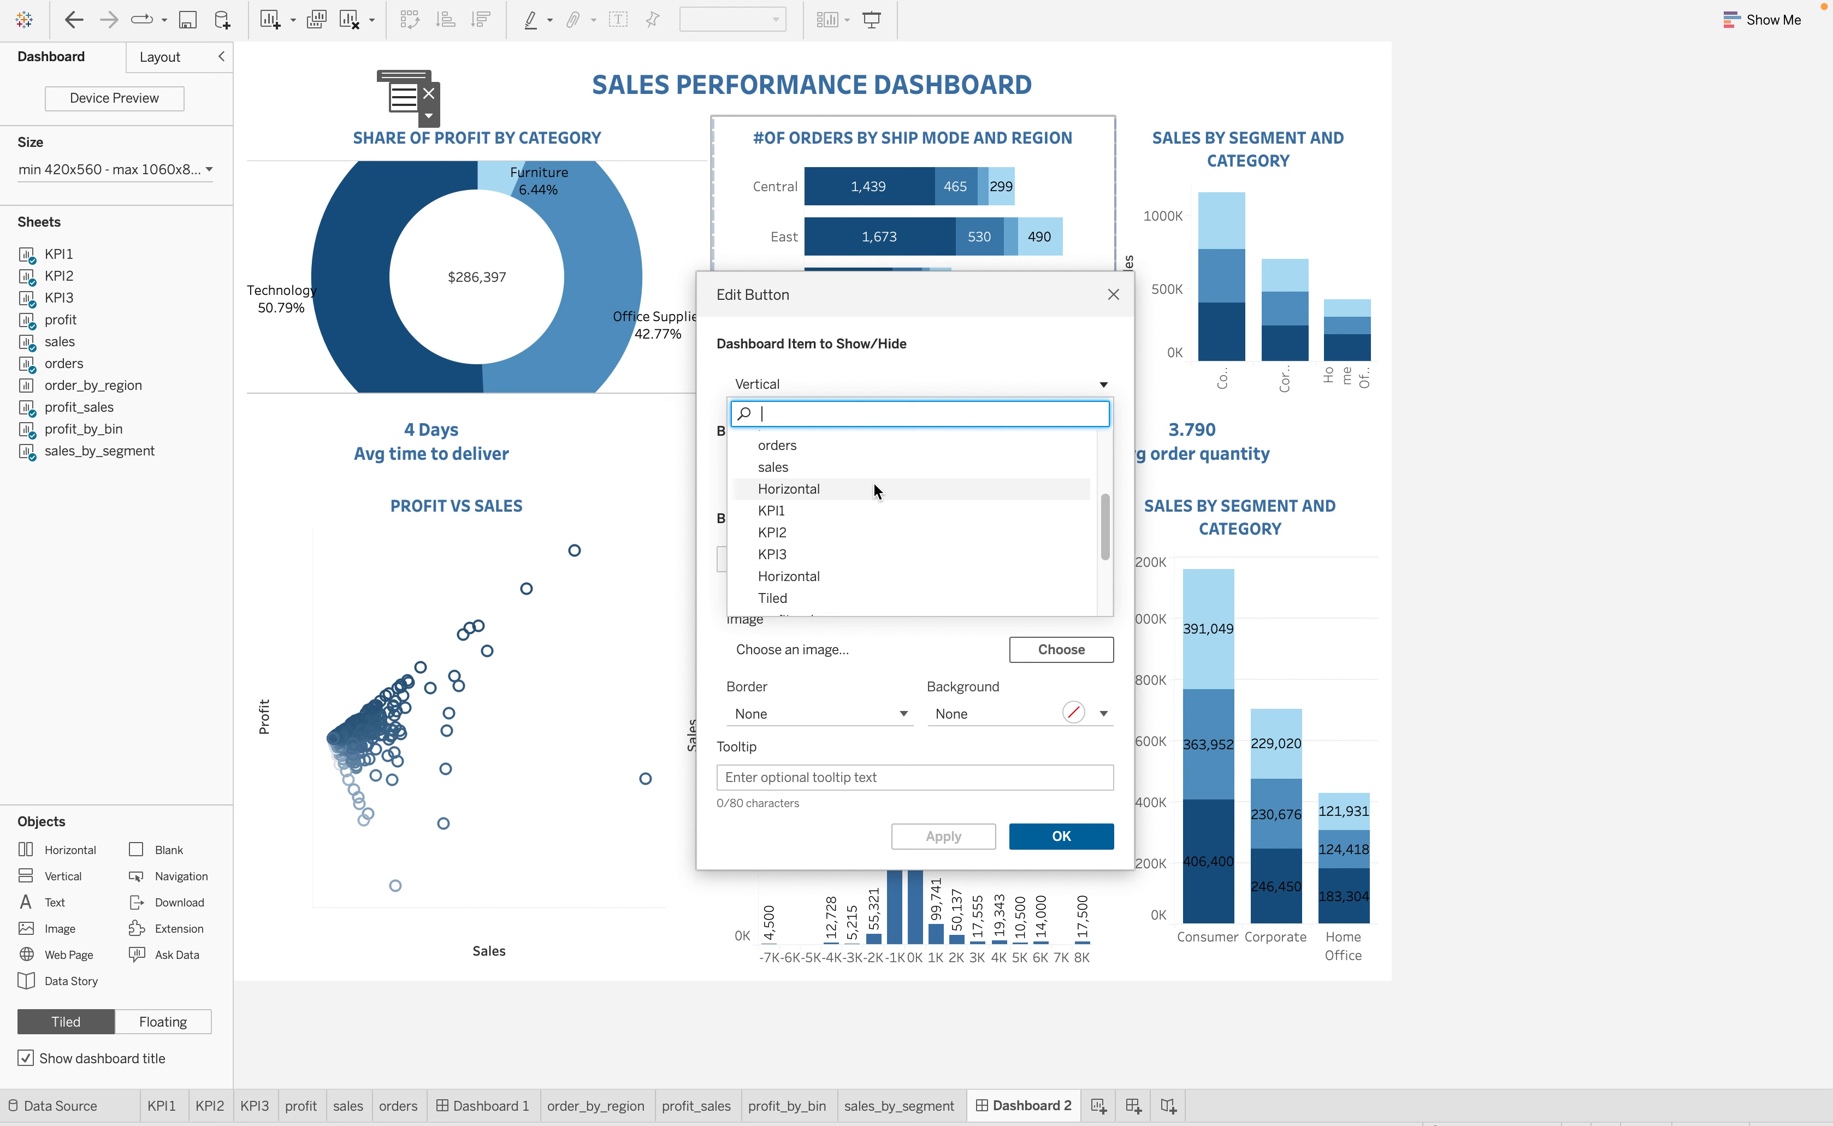
{"action": "scroll", "coordinate": [873, 483], "scroll_direction": "down", "scroll_amount": 1}
{"action": "scroll", "coordinate": [874, 484], "scroll_direction": "down", "scroll_amount": 1}
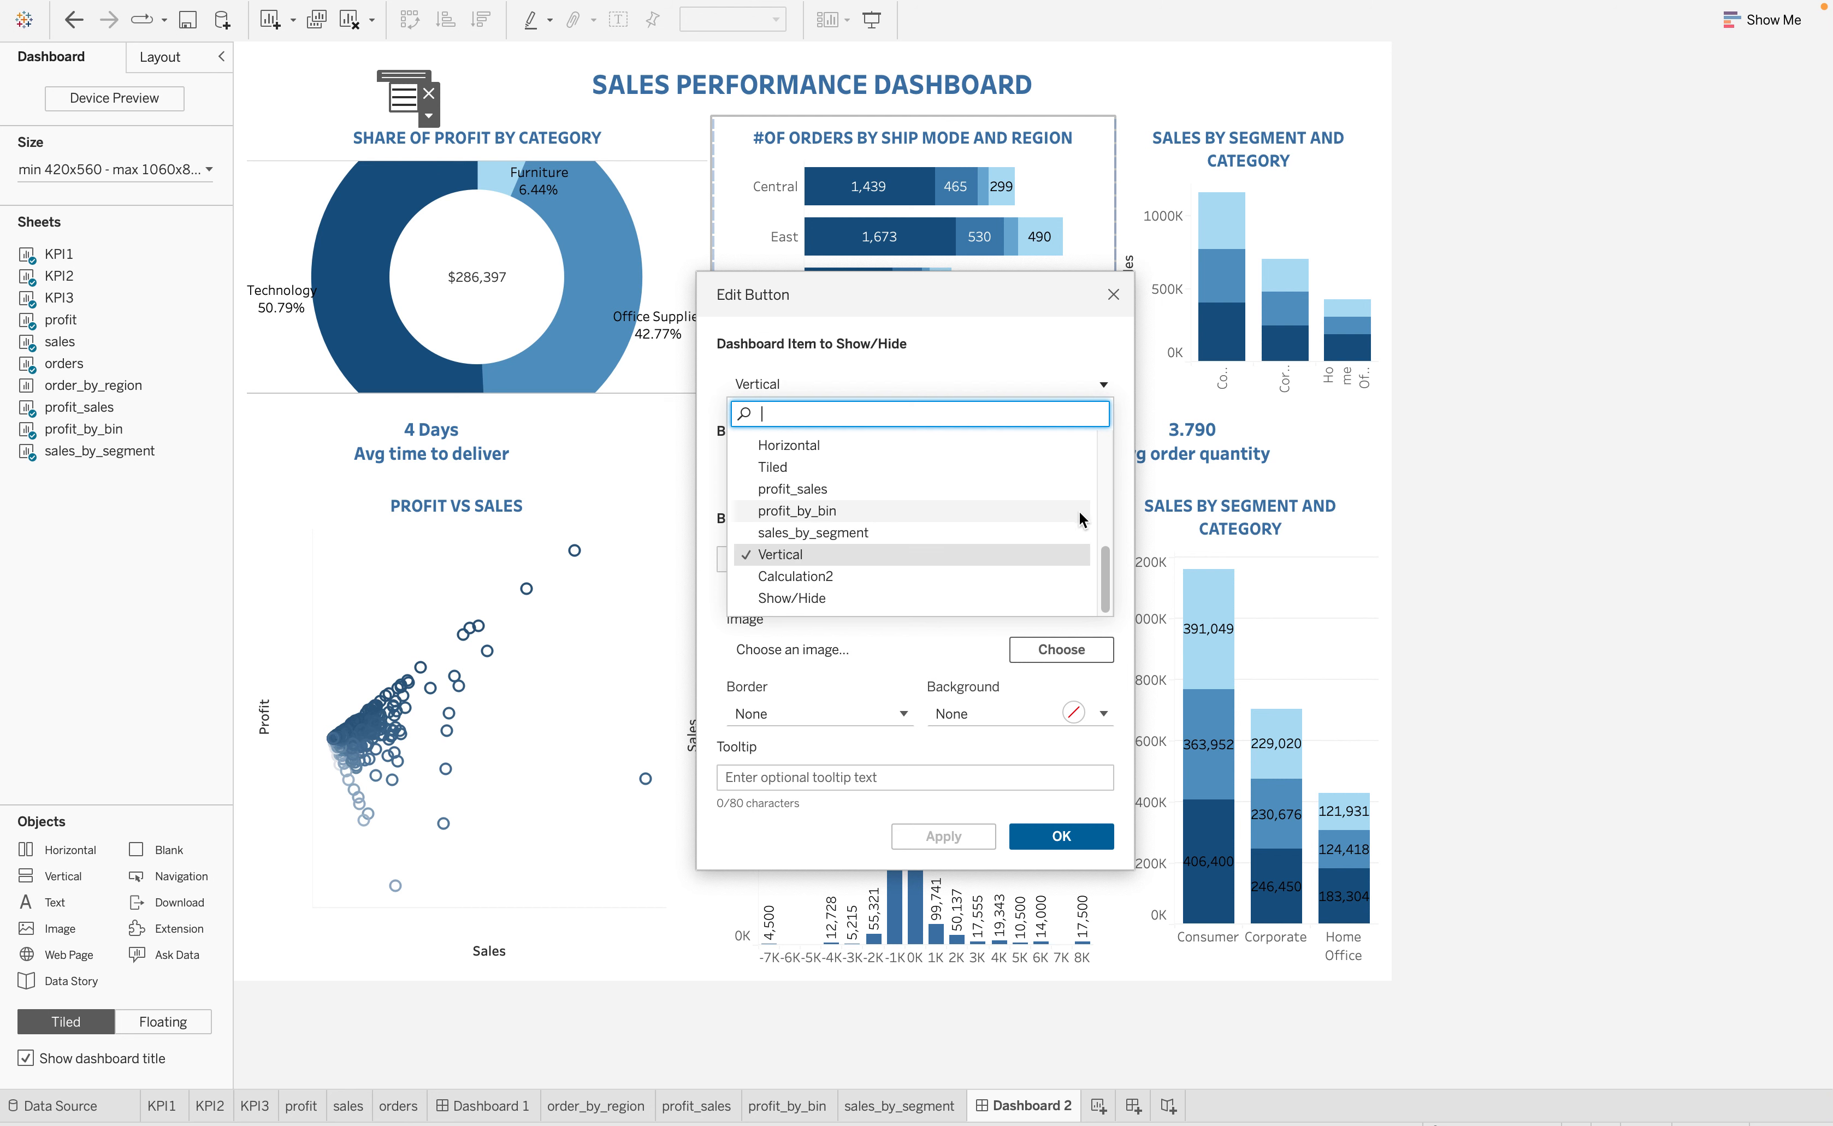
{"action": "left_click", "coordinate": [790, 491]}
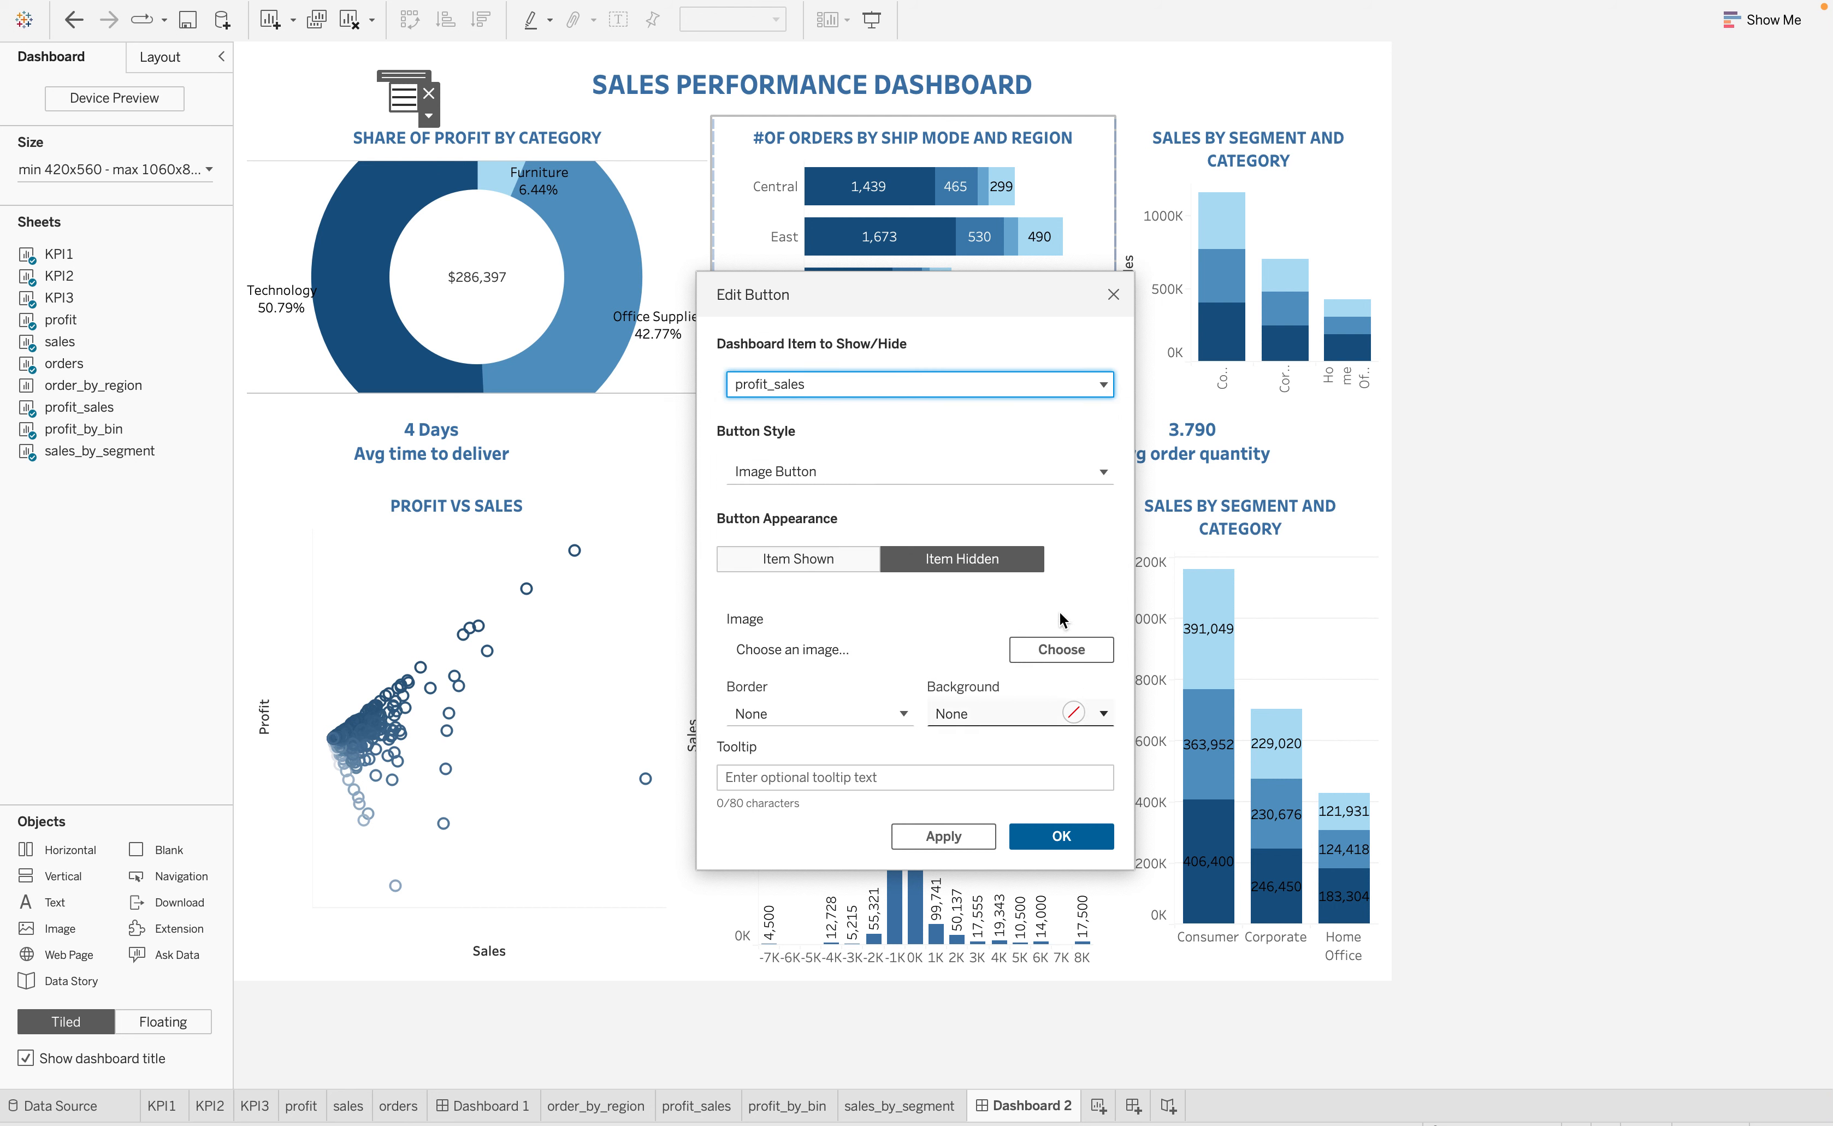
{"action": "left_click", "coordinate": [1103, 385]}
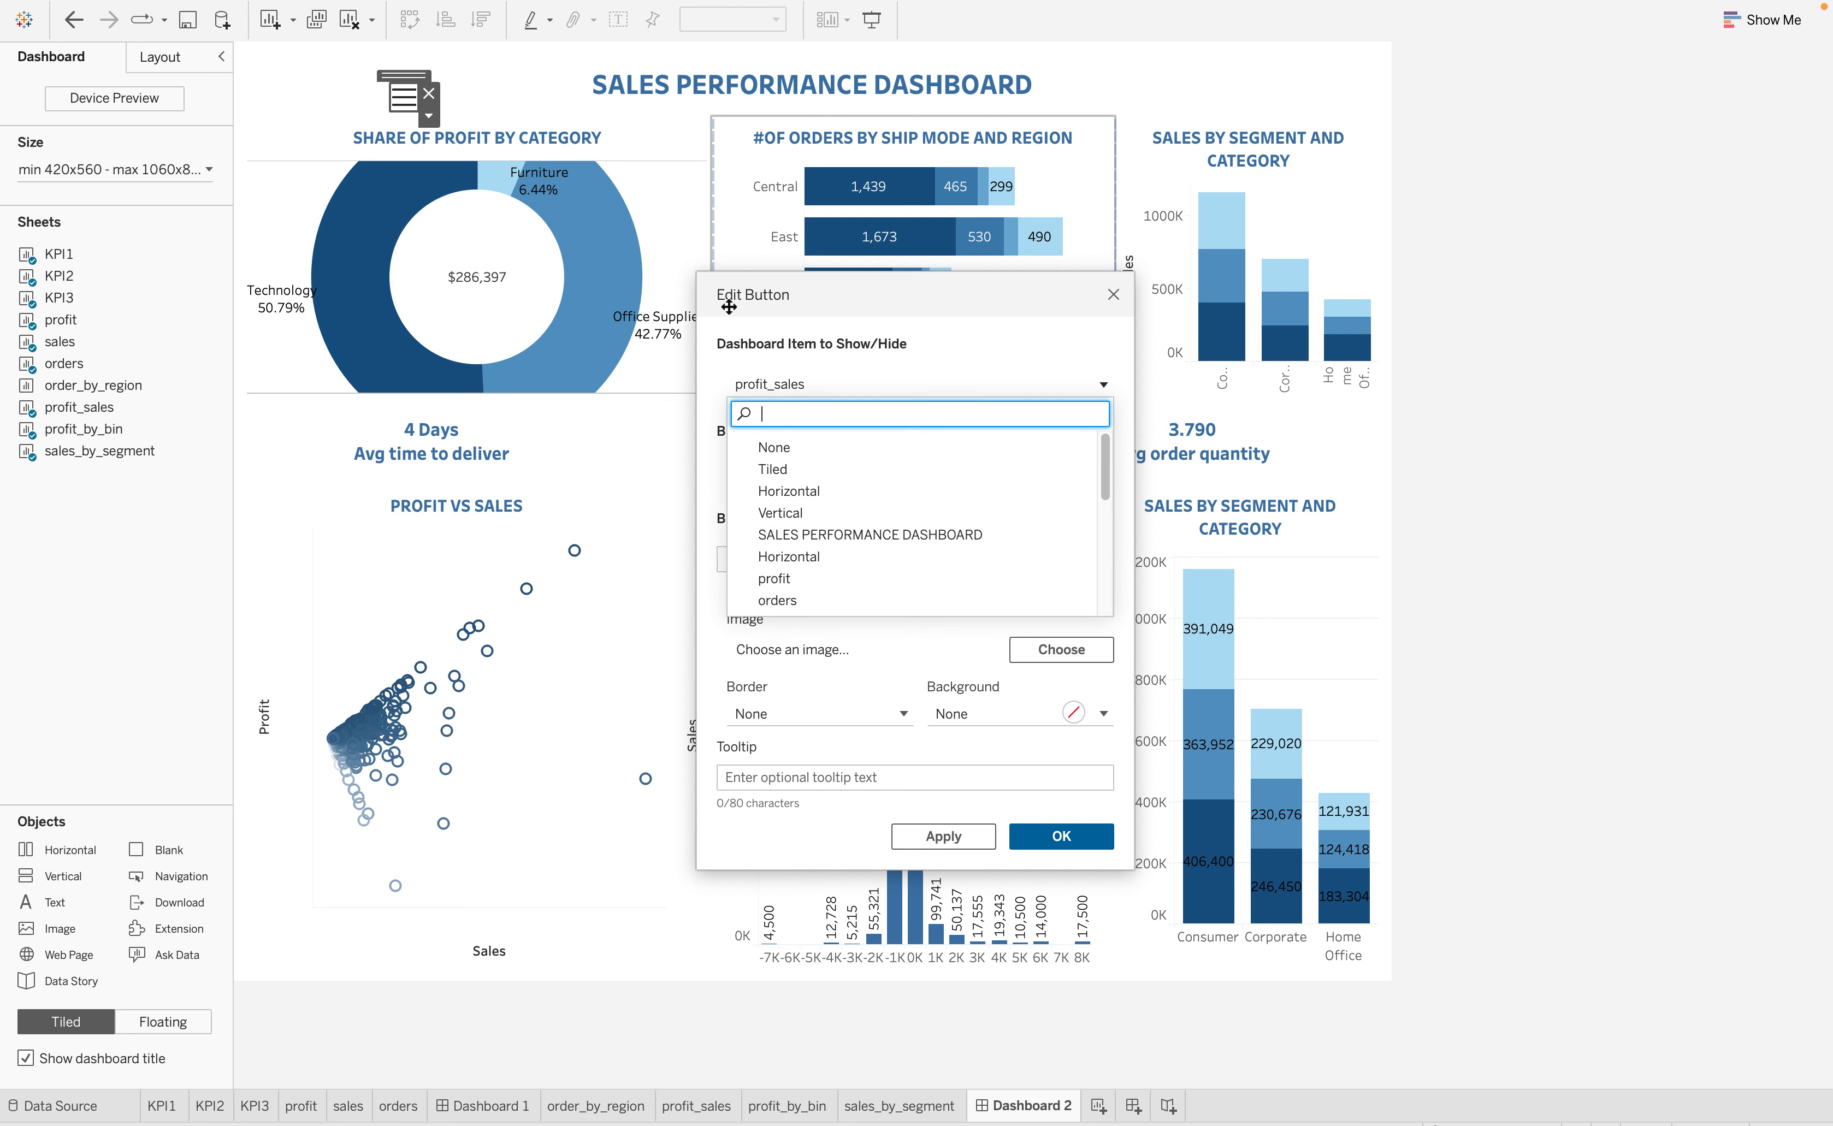
{"action": "scroll", "coordinate": [968, 511], "scroll_direction": "down", "scroll_amount": 5}
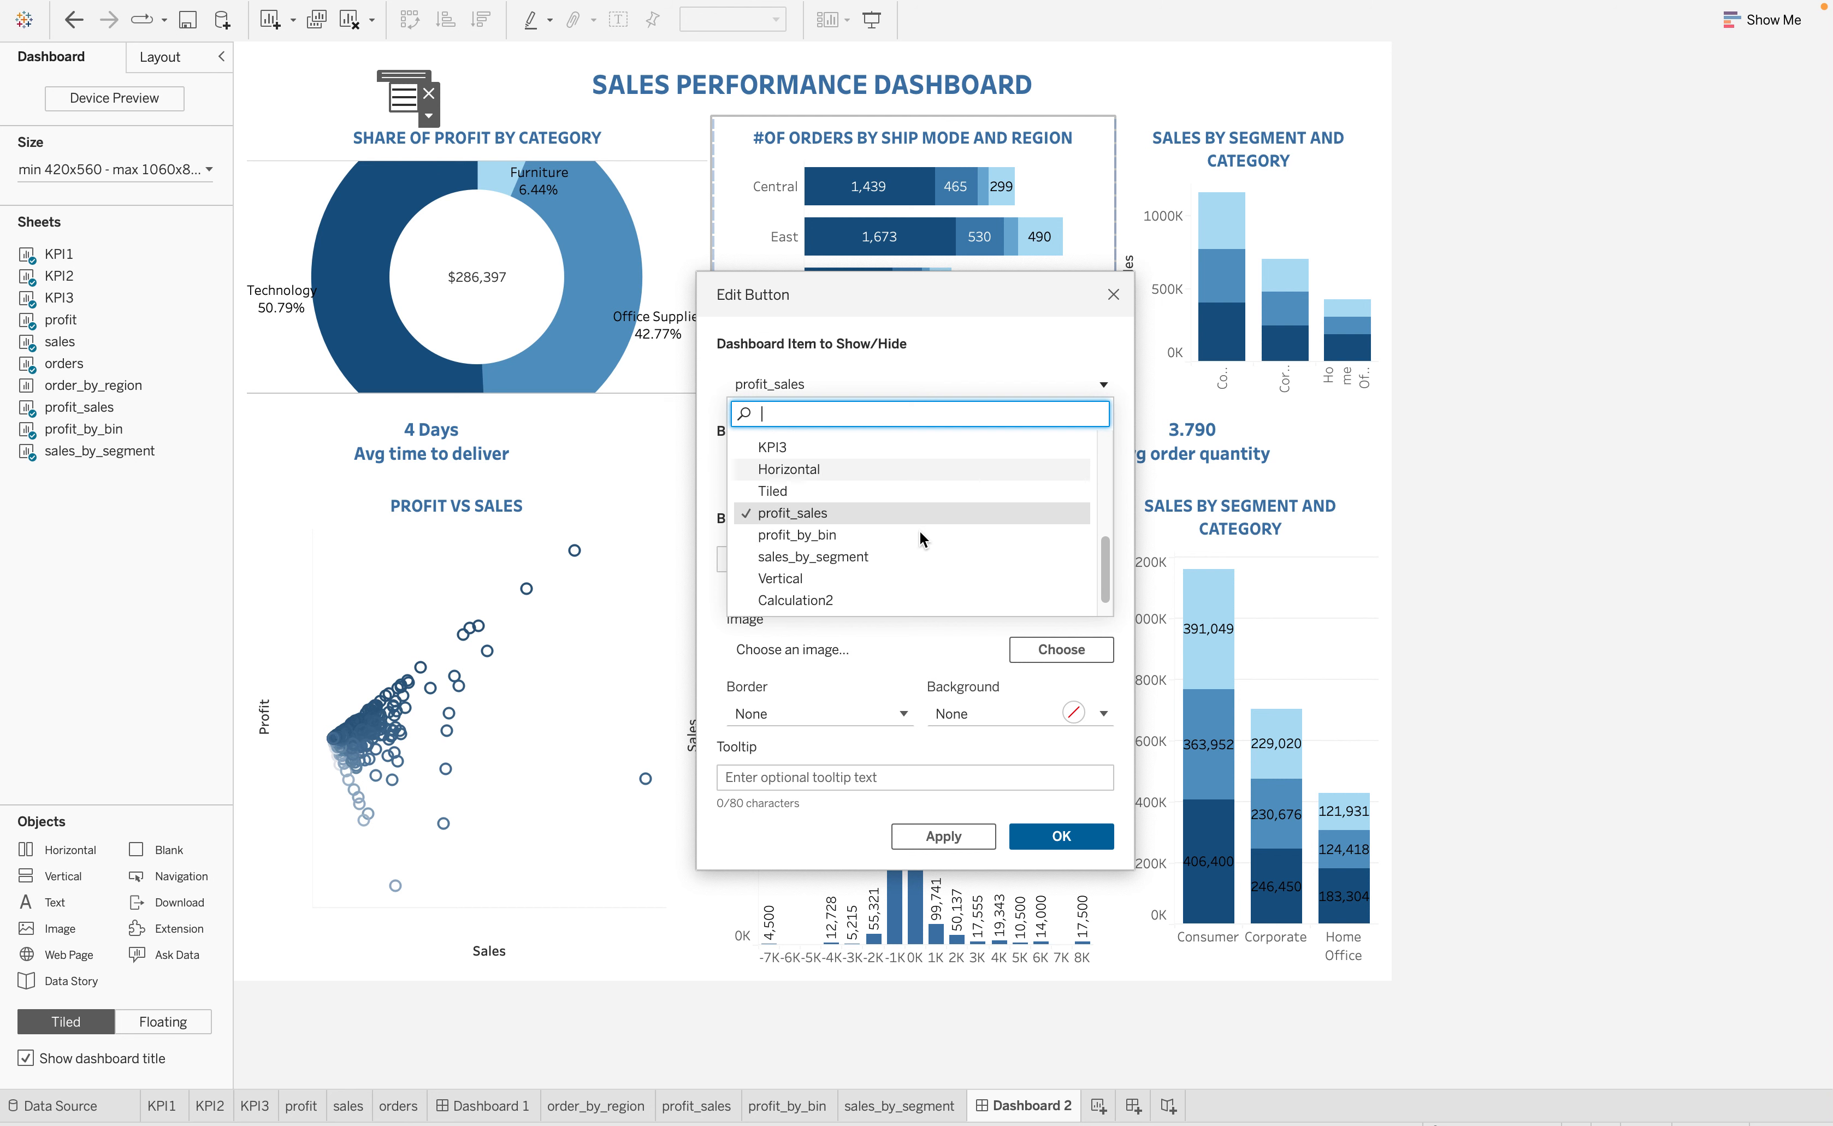
{"action": "scroll", "coordinate": [912, 533], "scroll_direction": "down", "scroll_amount": 4}
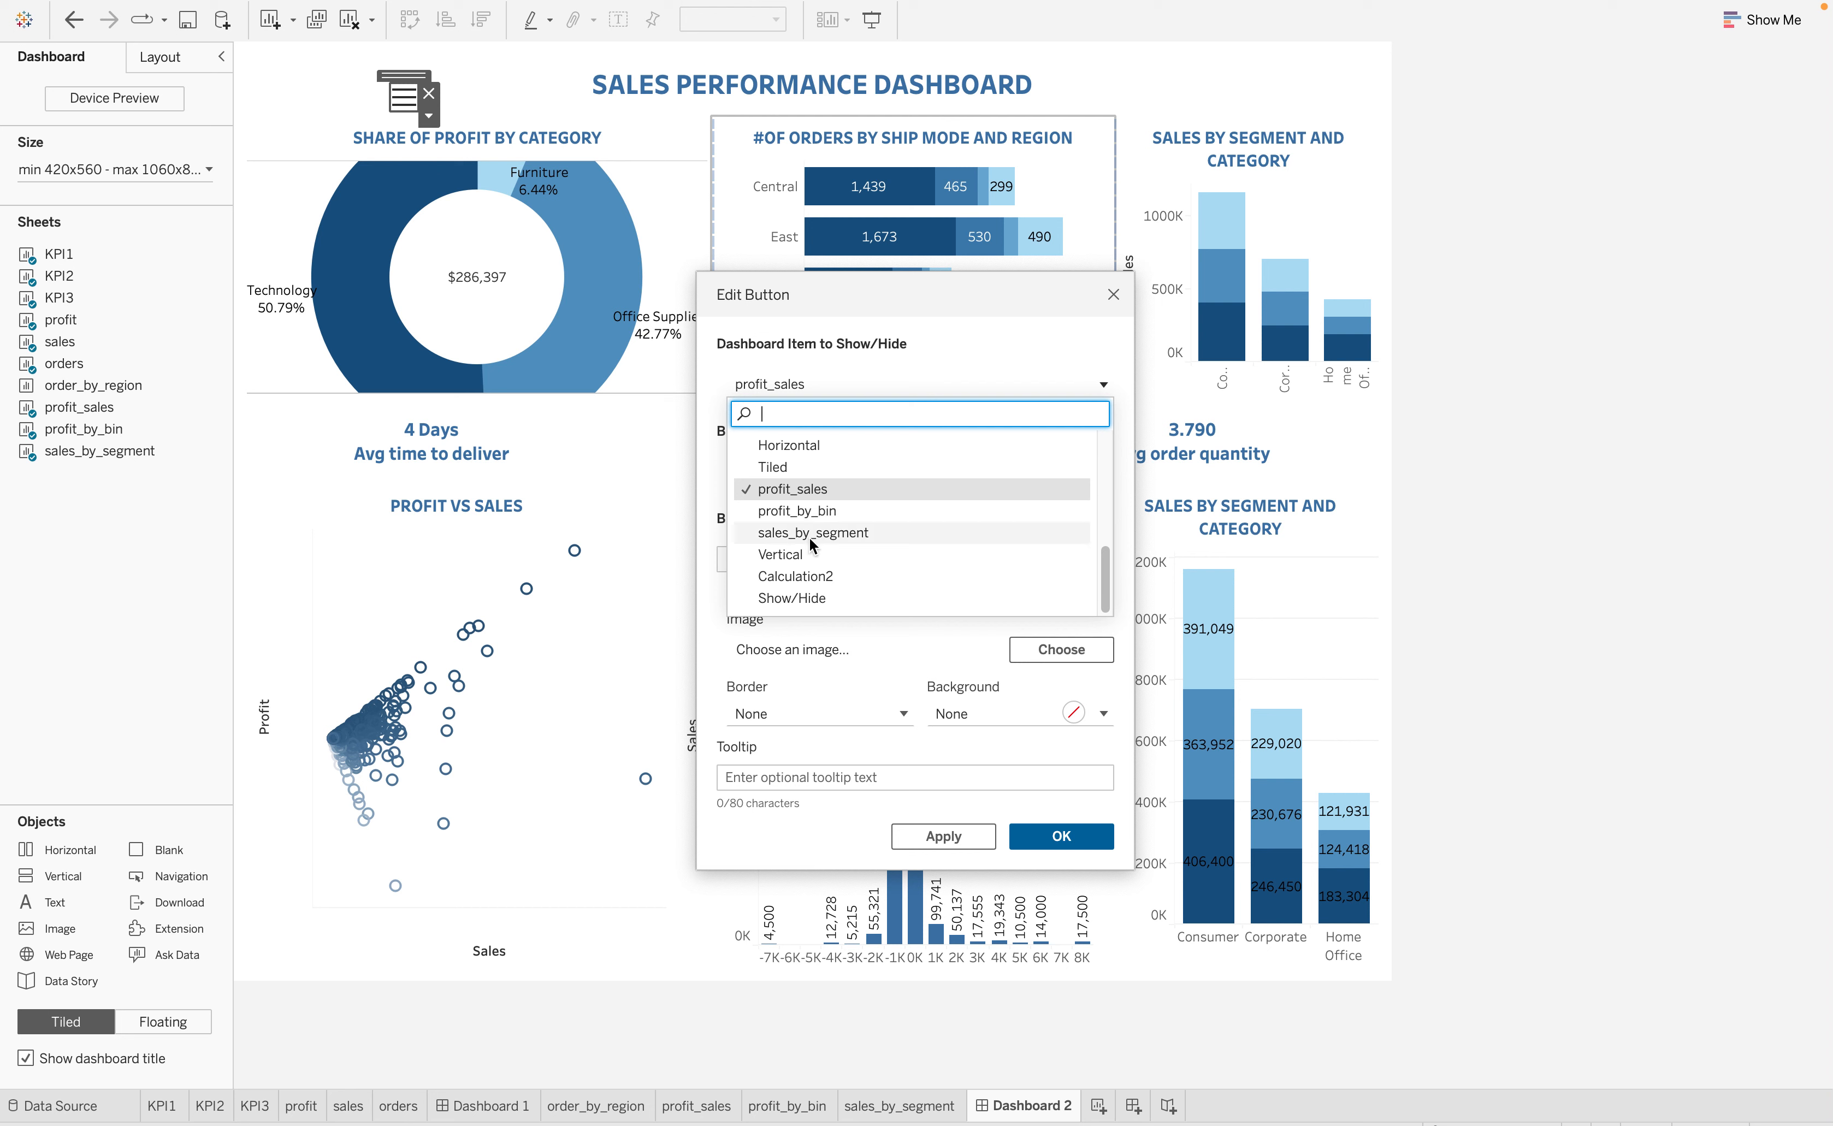
{"action": "left_click", "coordinate": [1113, 295]}
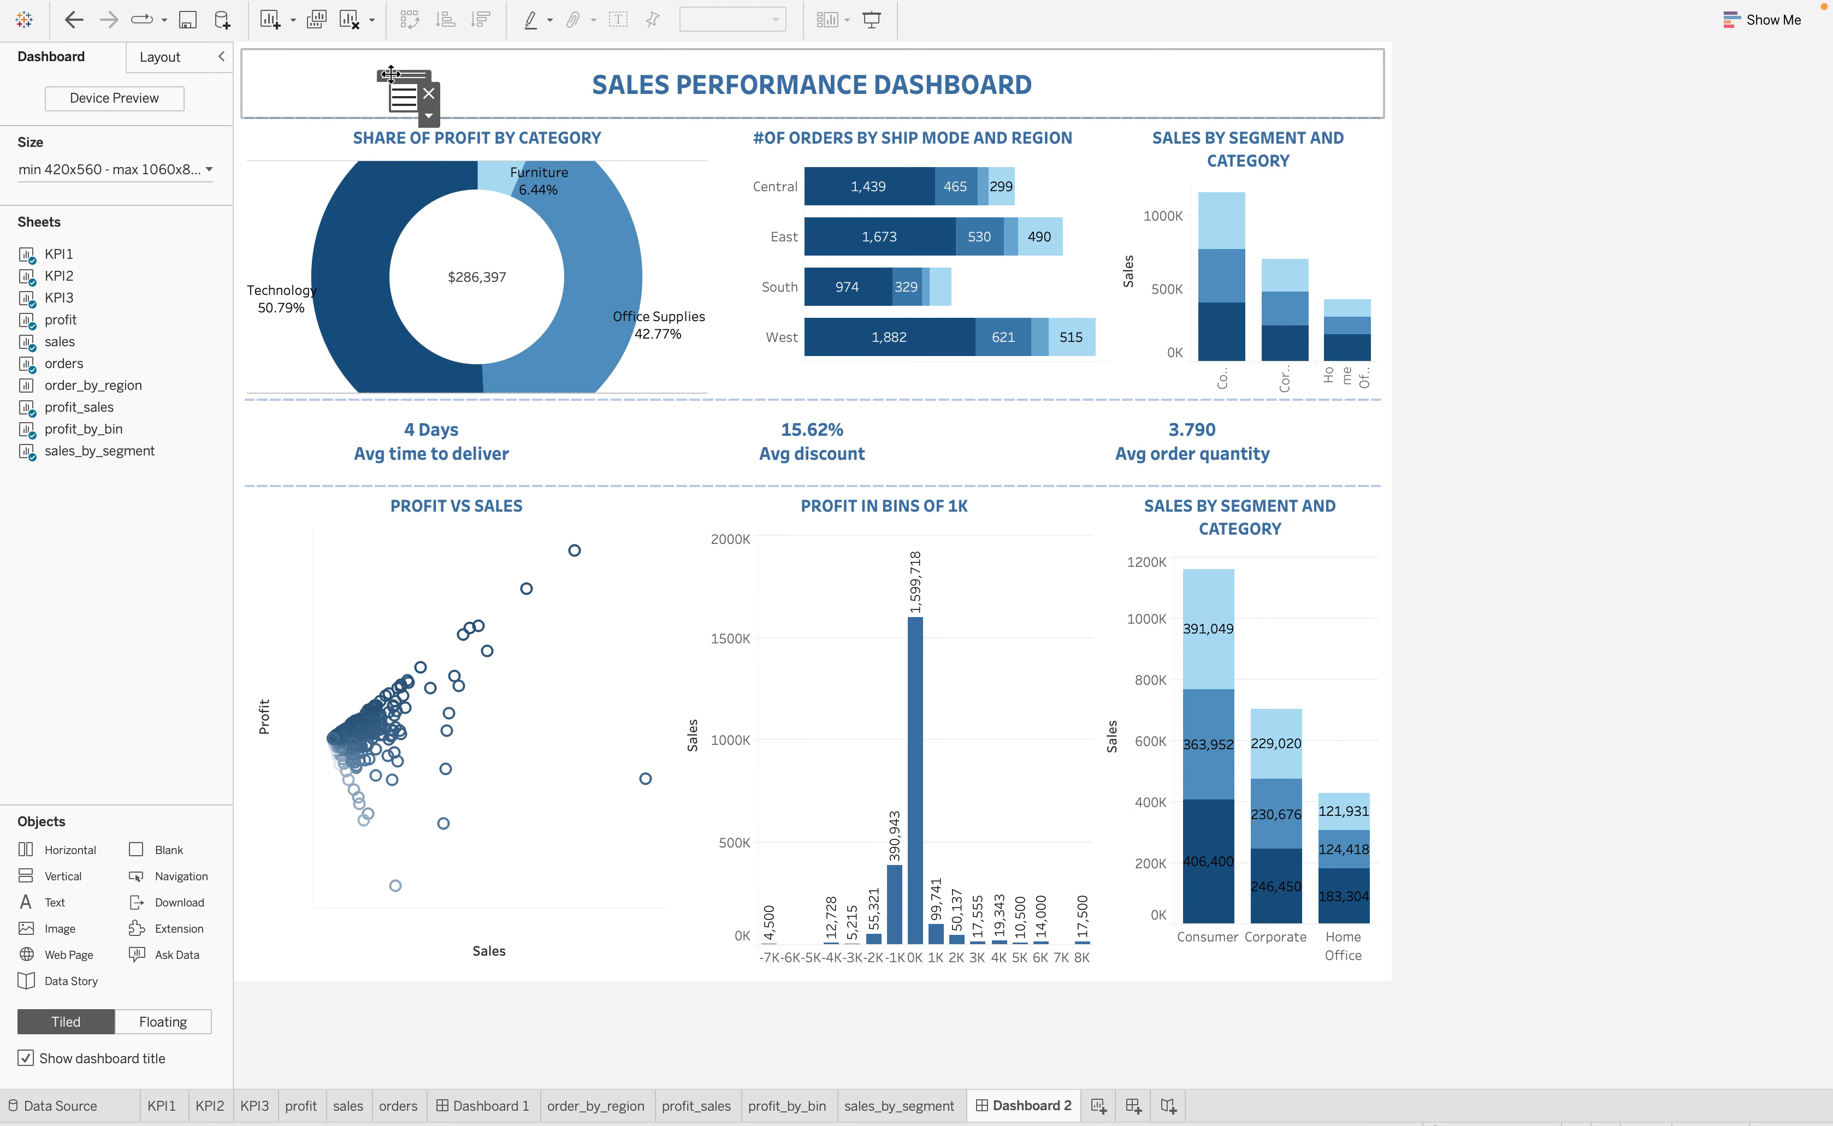
Move the show/hide button further left in the title row and increase the height of the upper chart row
{"action": "left_click_drag", "start_coordinate": [375, 76], "coordinate": [297, 65]}
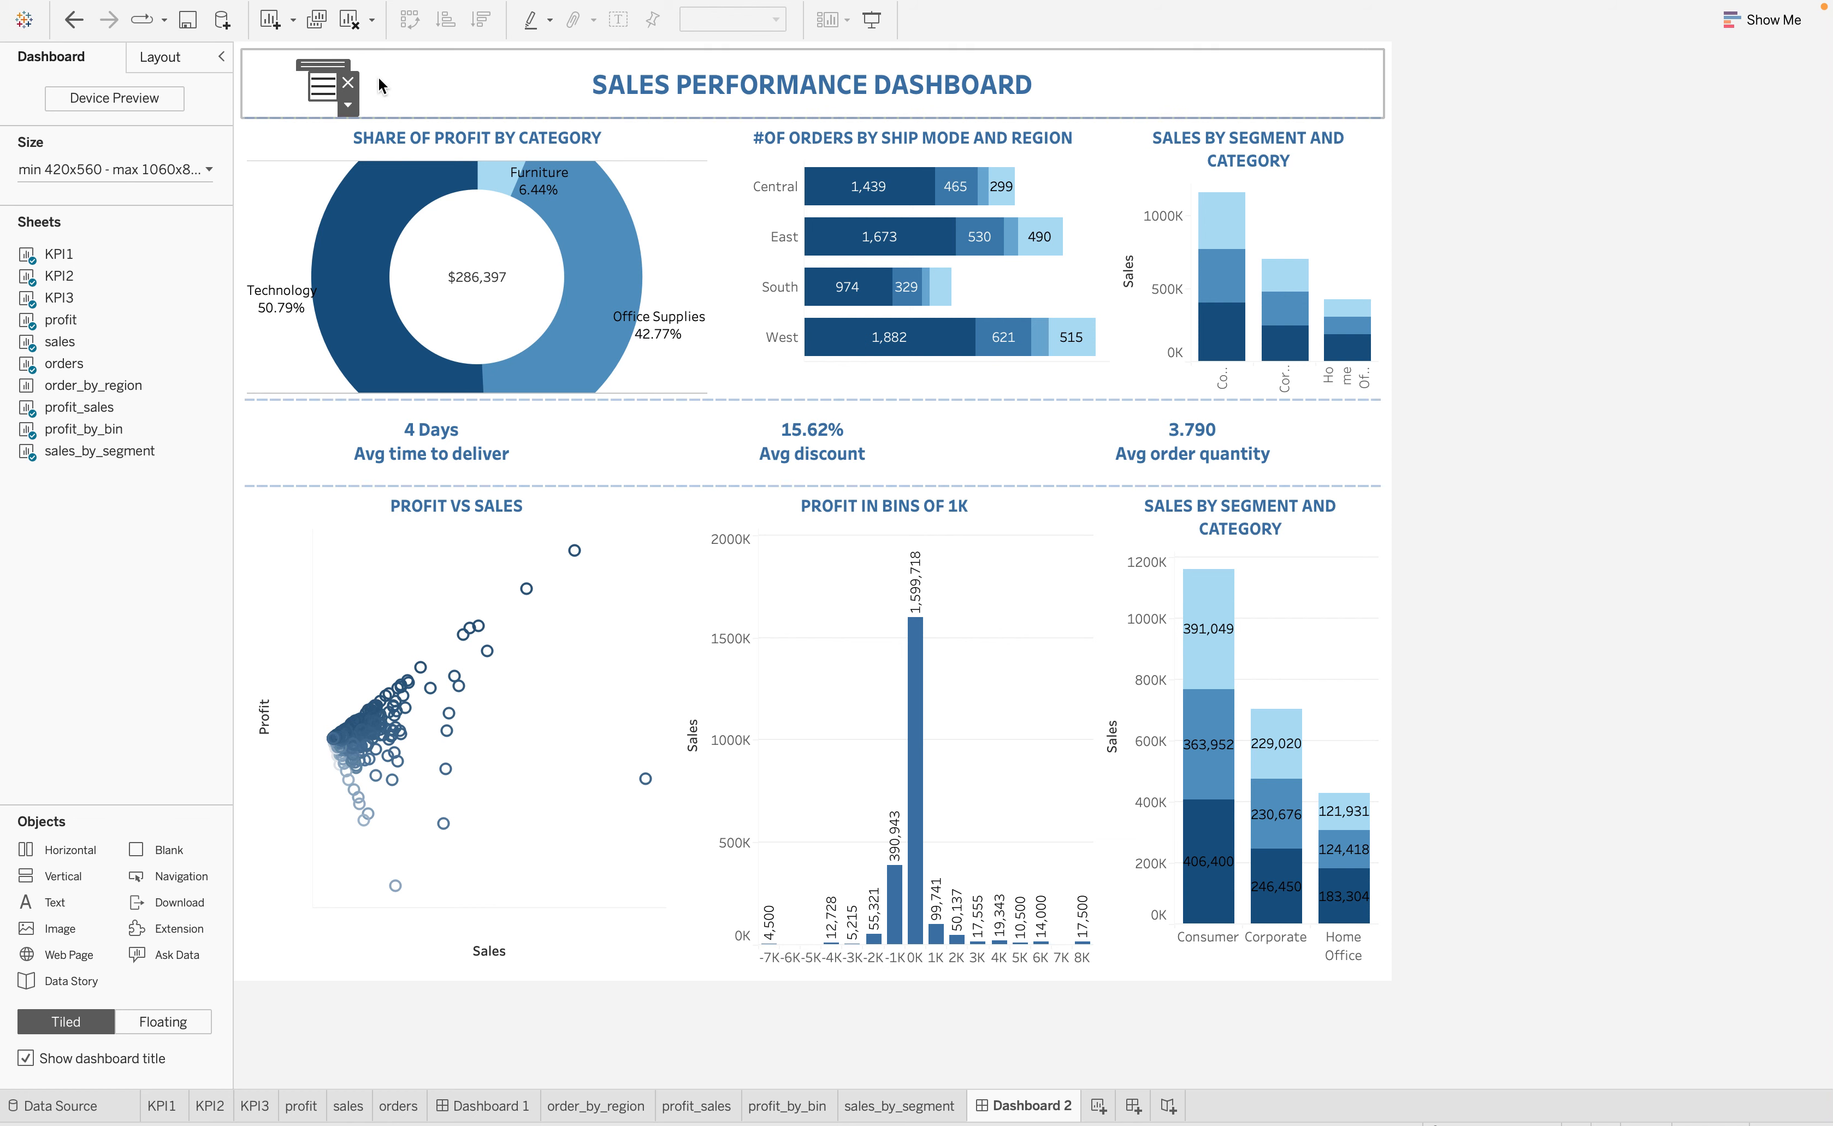
{"action": "left_click", "coordinate": [362, 90]}
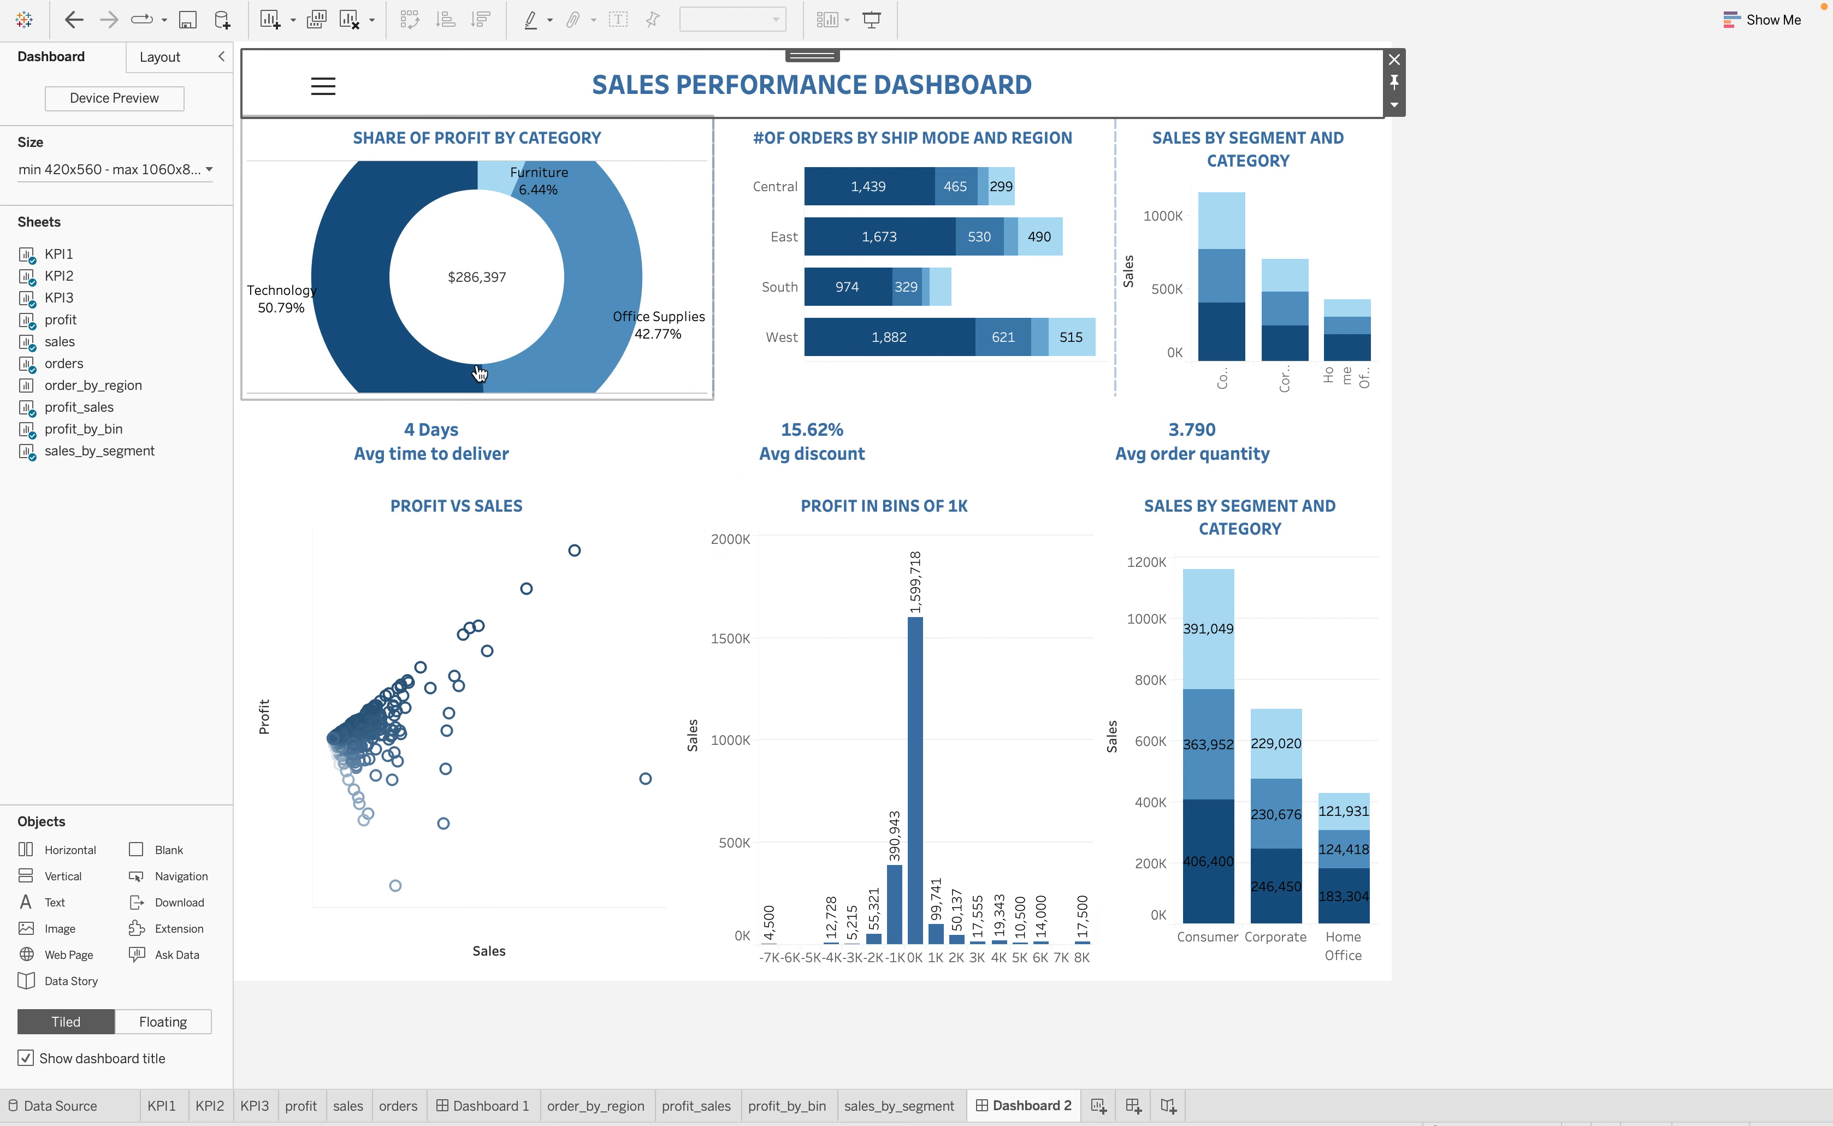
{"action": "left_click", "coordinate": [429, 382]}
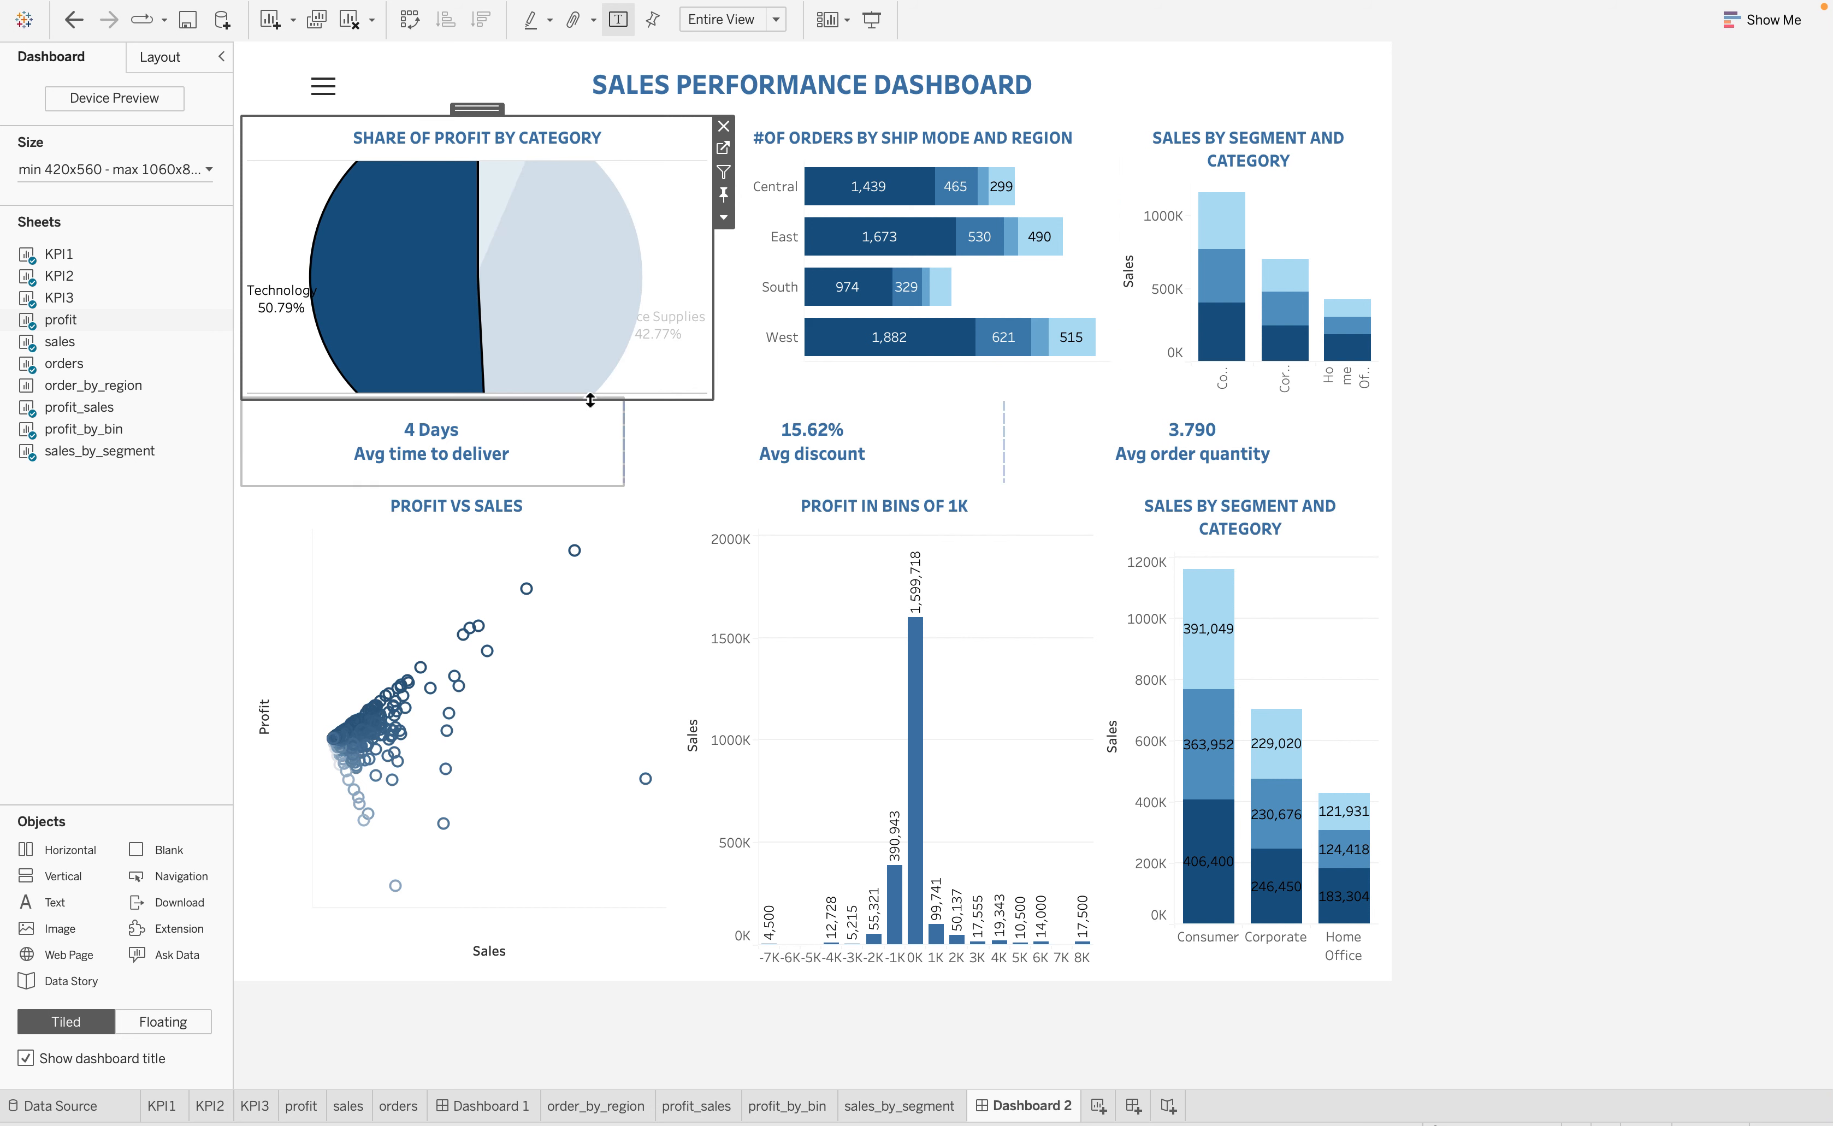
{"action": "left_click_drag", "start_coordinate": [590, 400], "coordinate": [578, 469]}
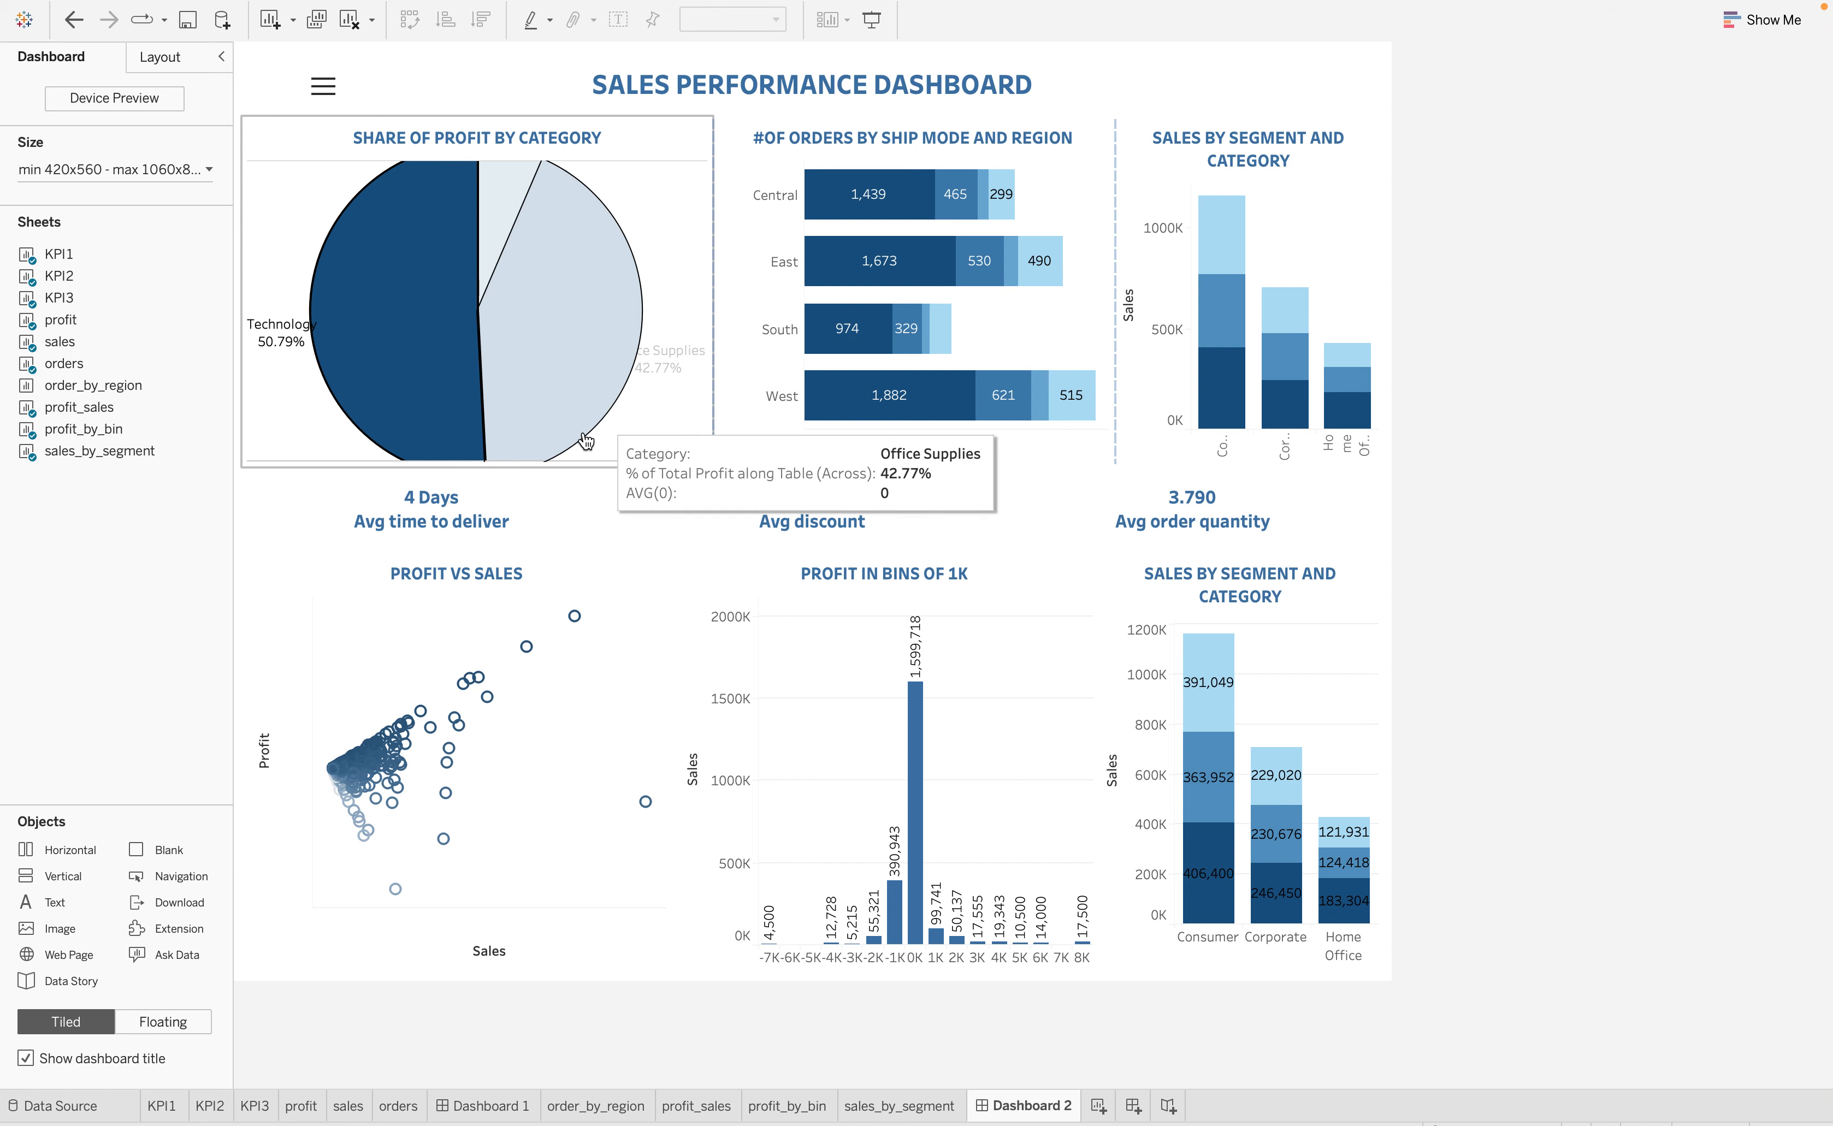
{"action": "left_click_drag", "start_coordinate": [558, 464], "coordinate": [558, 513]}
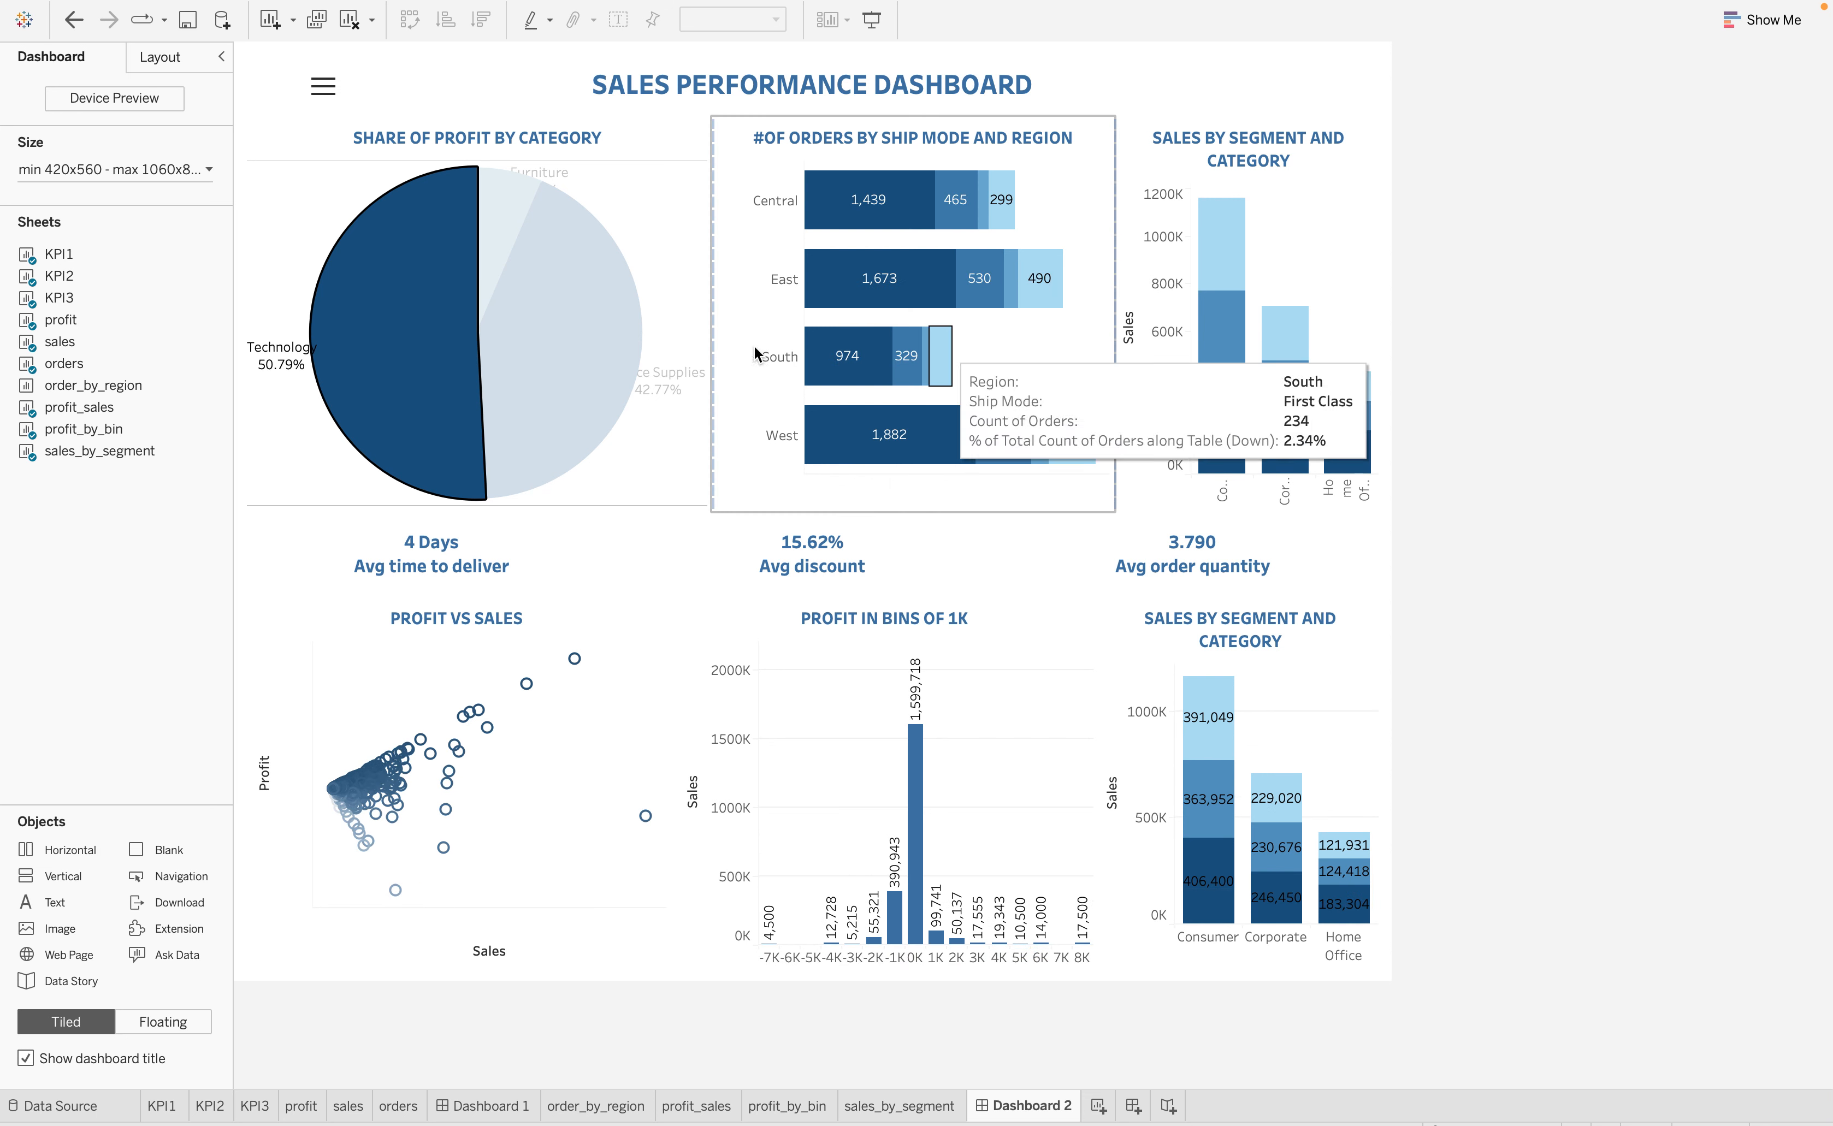
Highlight individual slices in the profit share chart to examine them, and clear the selection
{"action": "left_click", "coordinate": [580, 444]}
{"action": "left_click", "coordinate": [340, 309]}
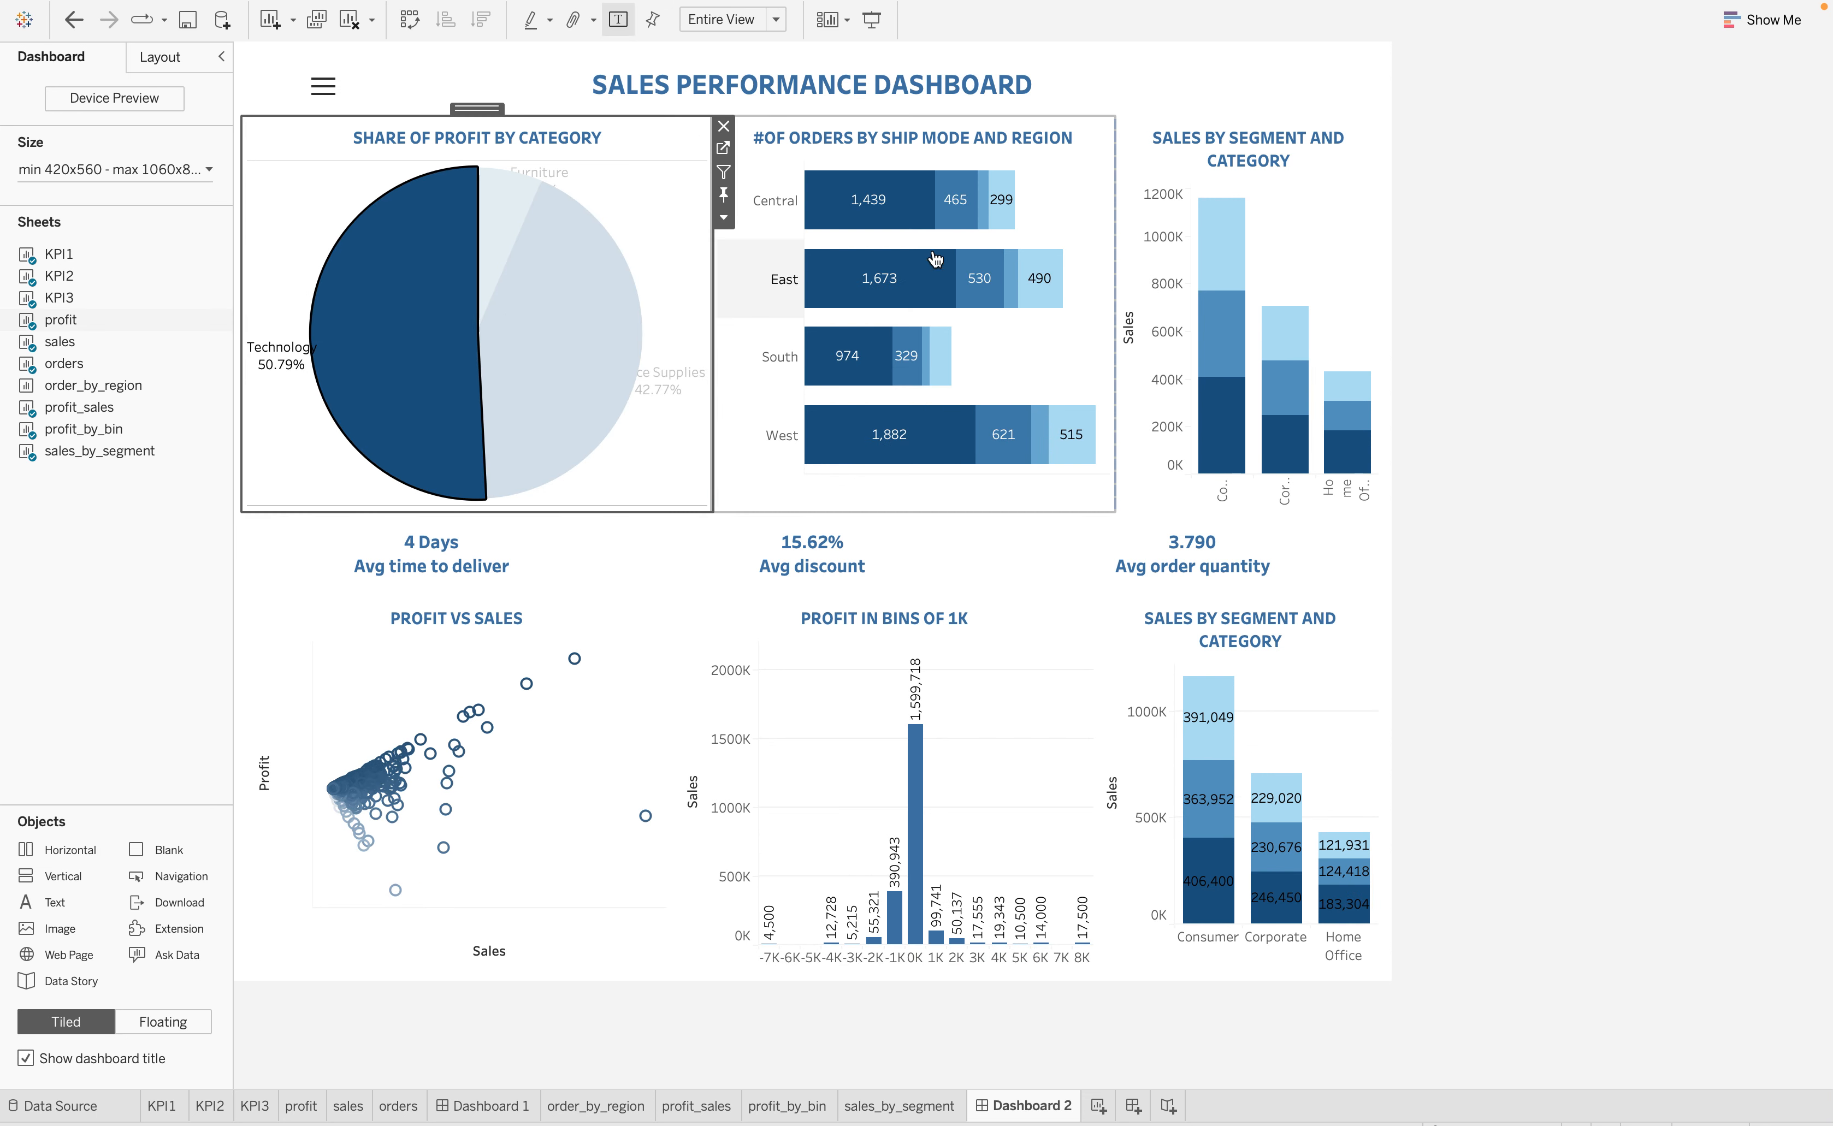
{"action": "left_click", "coordinate": [1347, 287]}
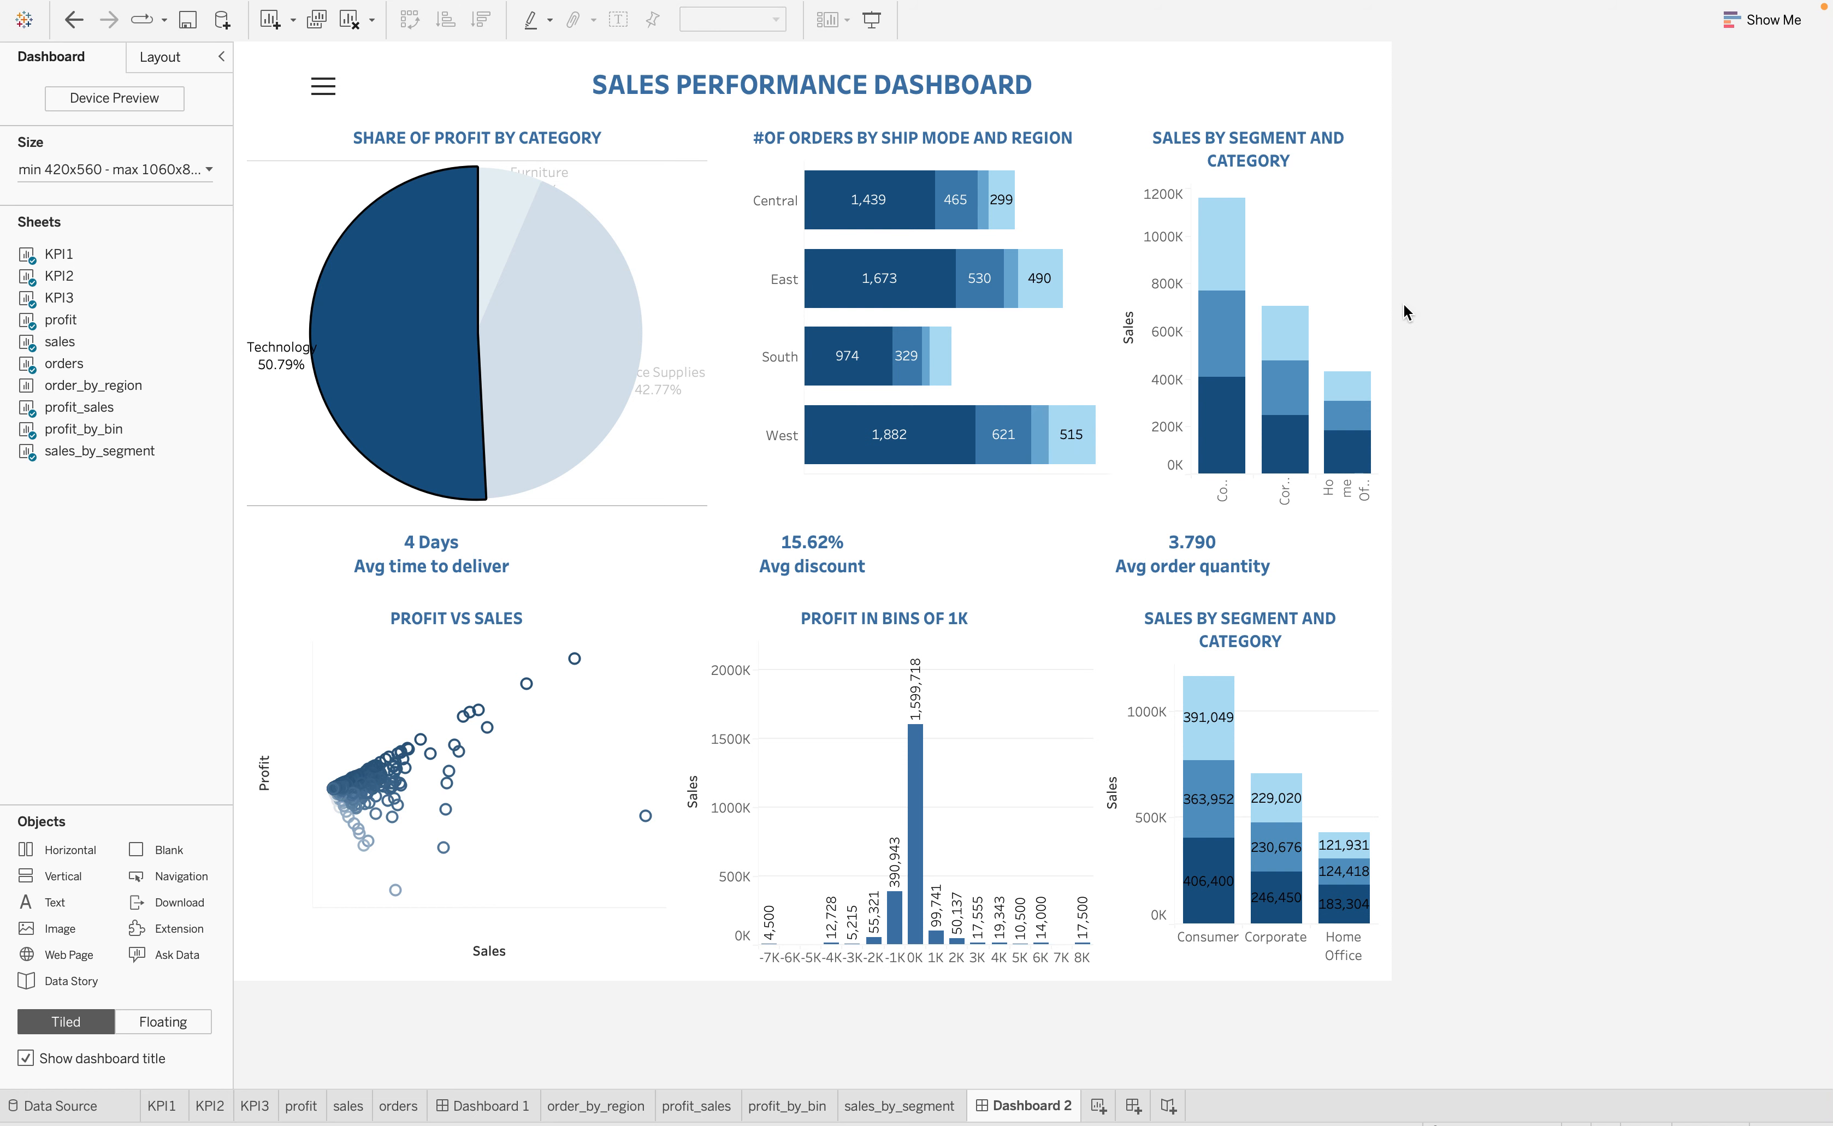
{"action": "left_click", "coordinate": [651, 336]}
{"action": "left_click", "coordinate": [559, 305]}
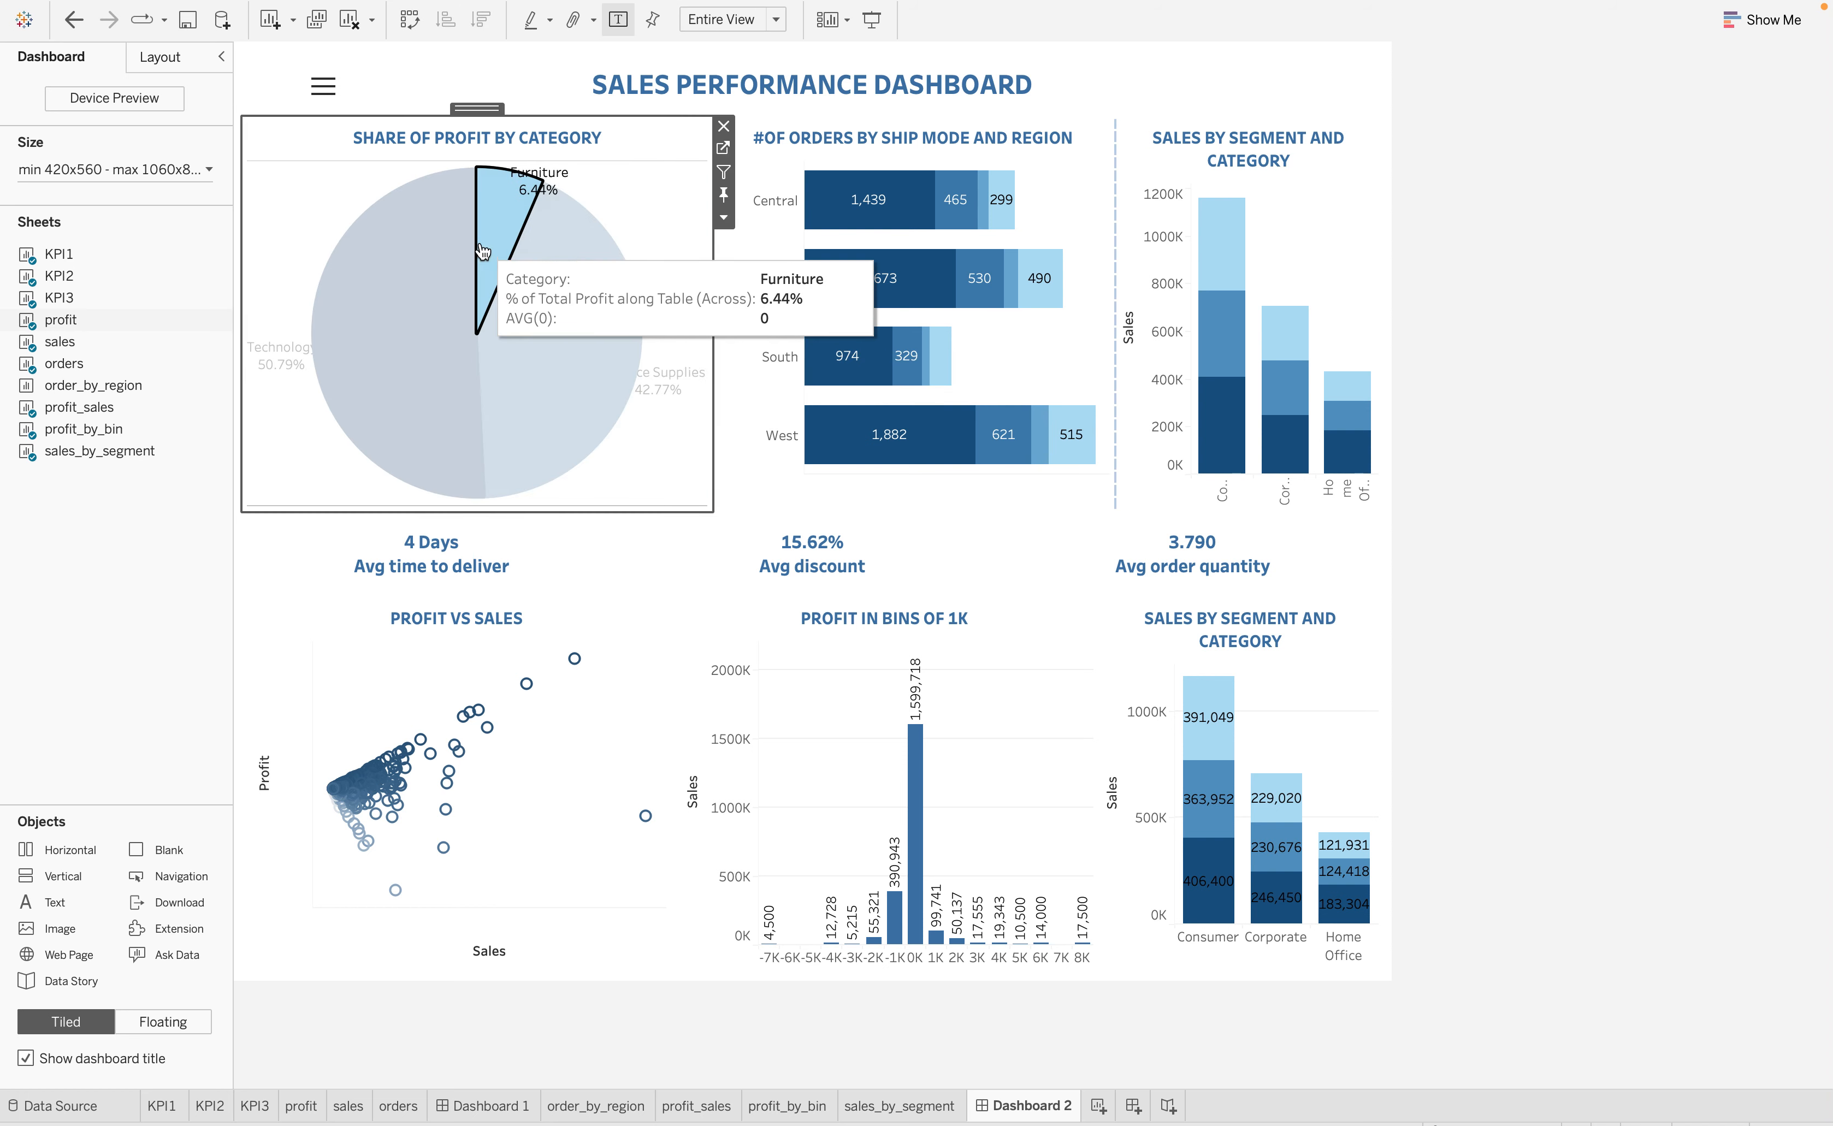
{"action": "left_click", "coordinate": [299, 414]}
{"action": "left_click", "coordinate": [1502, 556]}
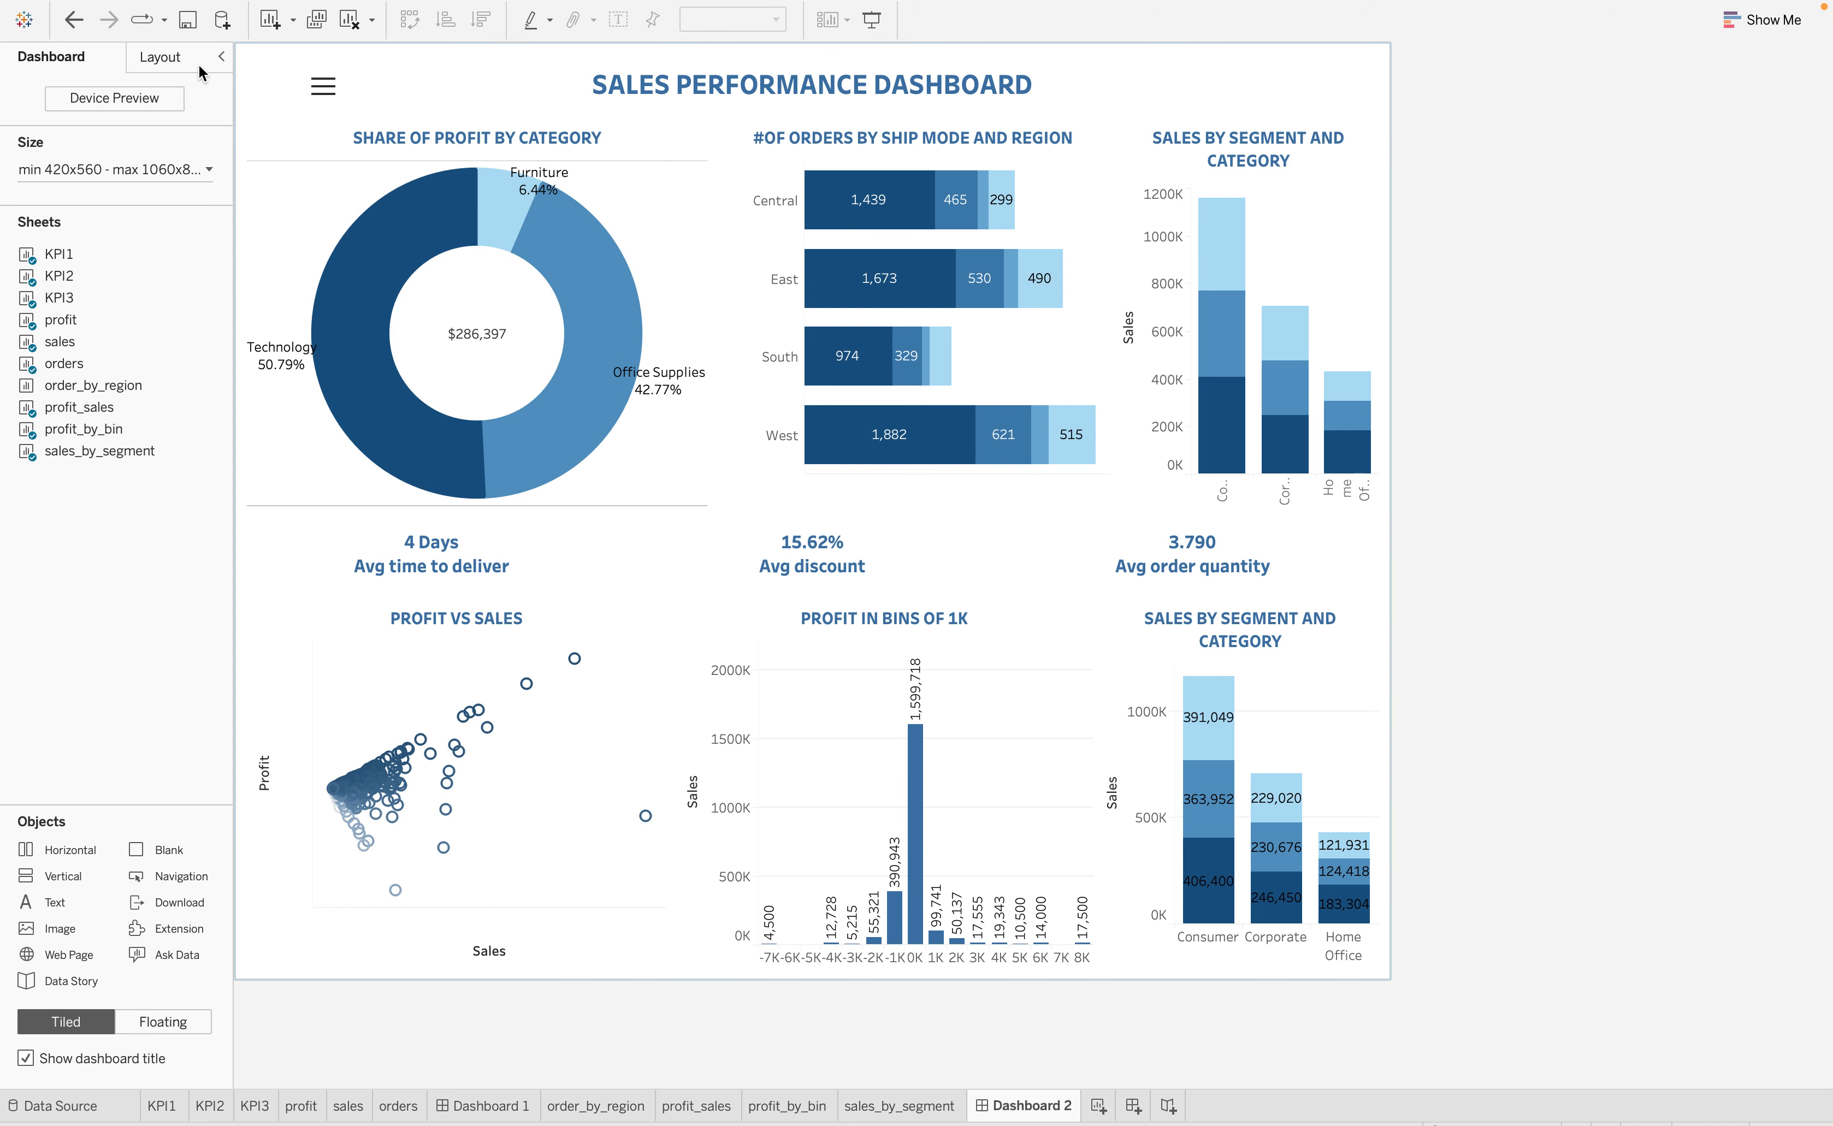
Examine the dashboard's item hierarchy, expanding the floating Vertical container and the Tiled container down to its horizontal rows
{"action": "left_click", "coordinate": [167, 58]}
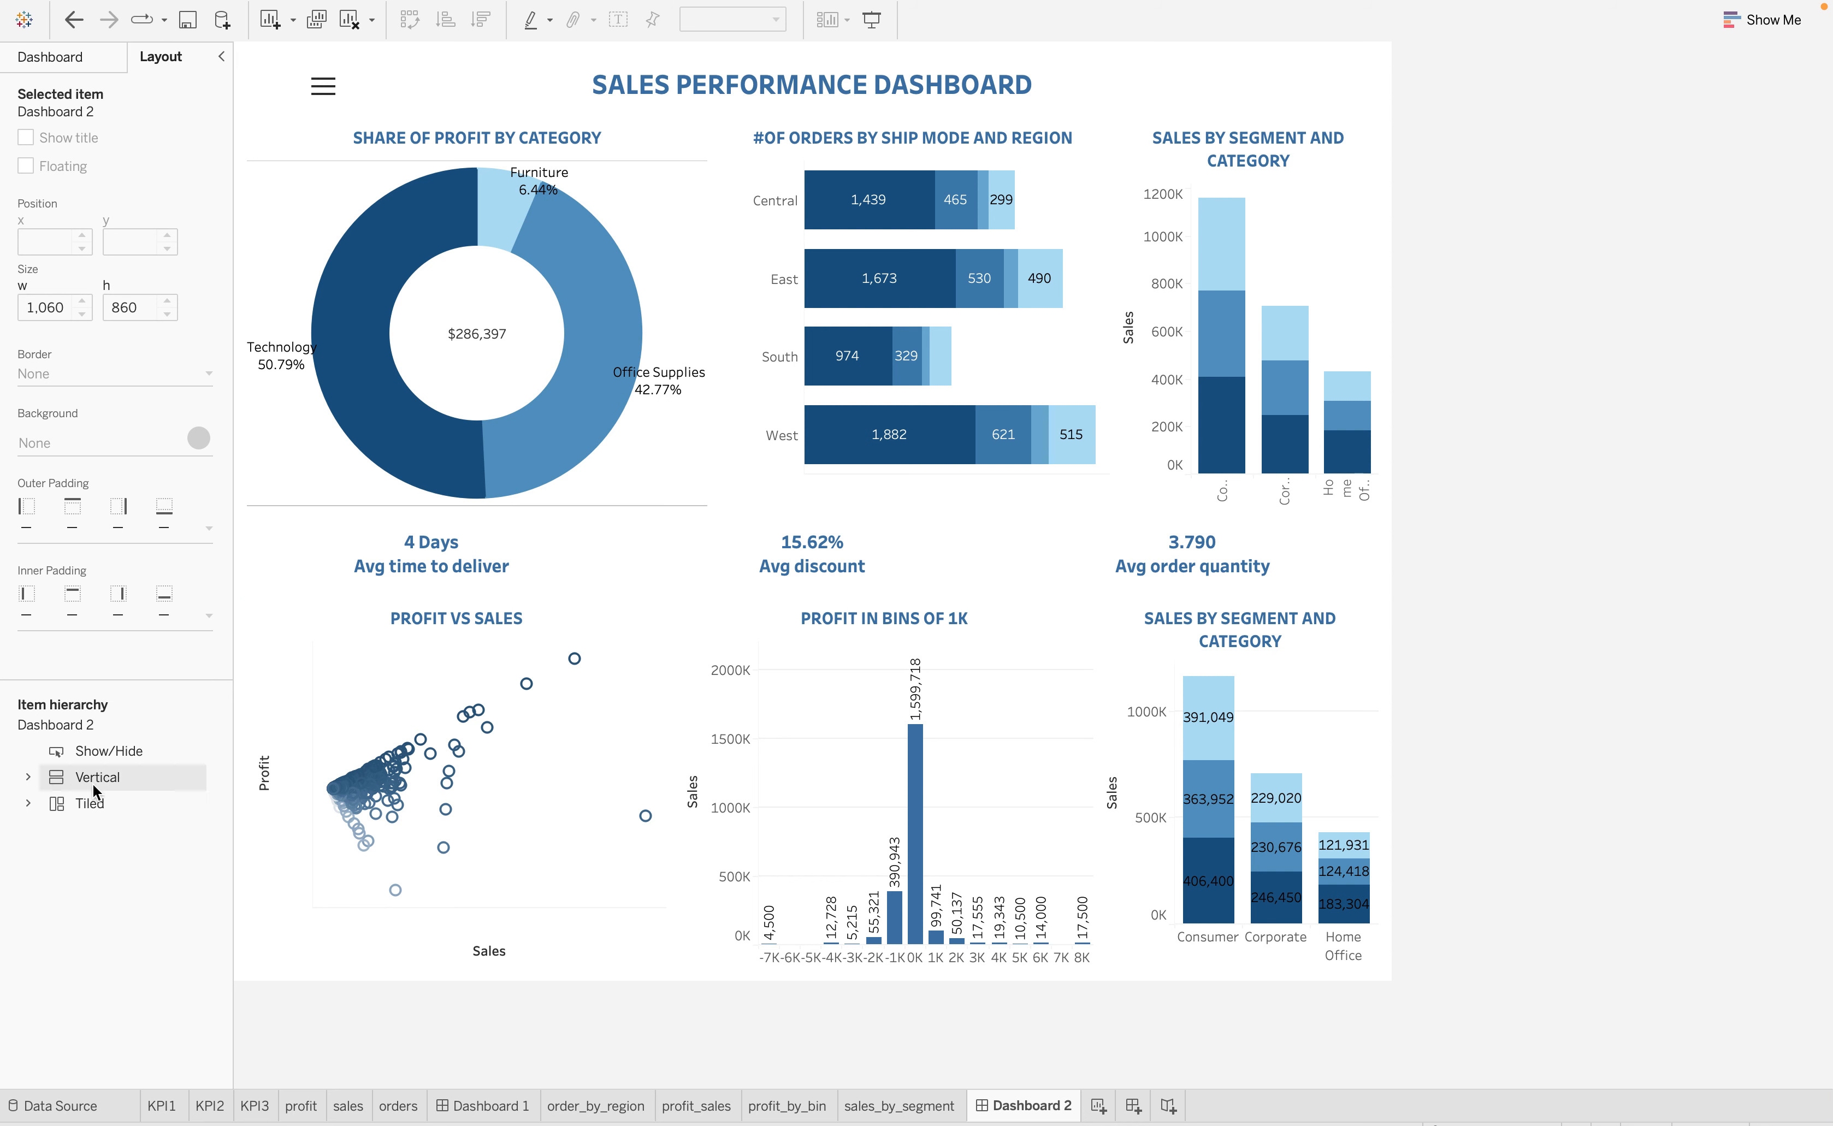
{"action": "left_click", "coordinate": [29, 780]}
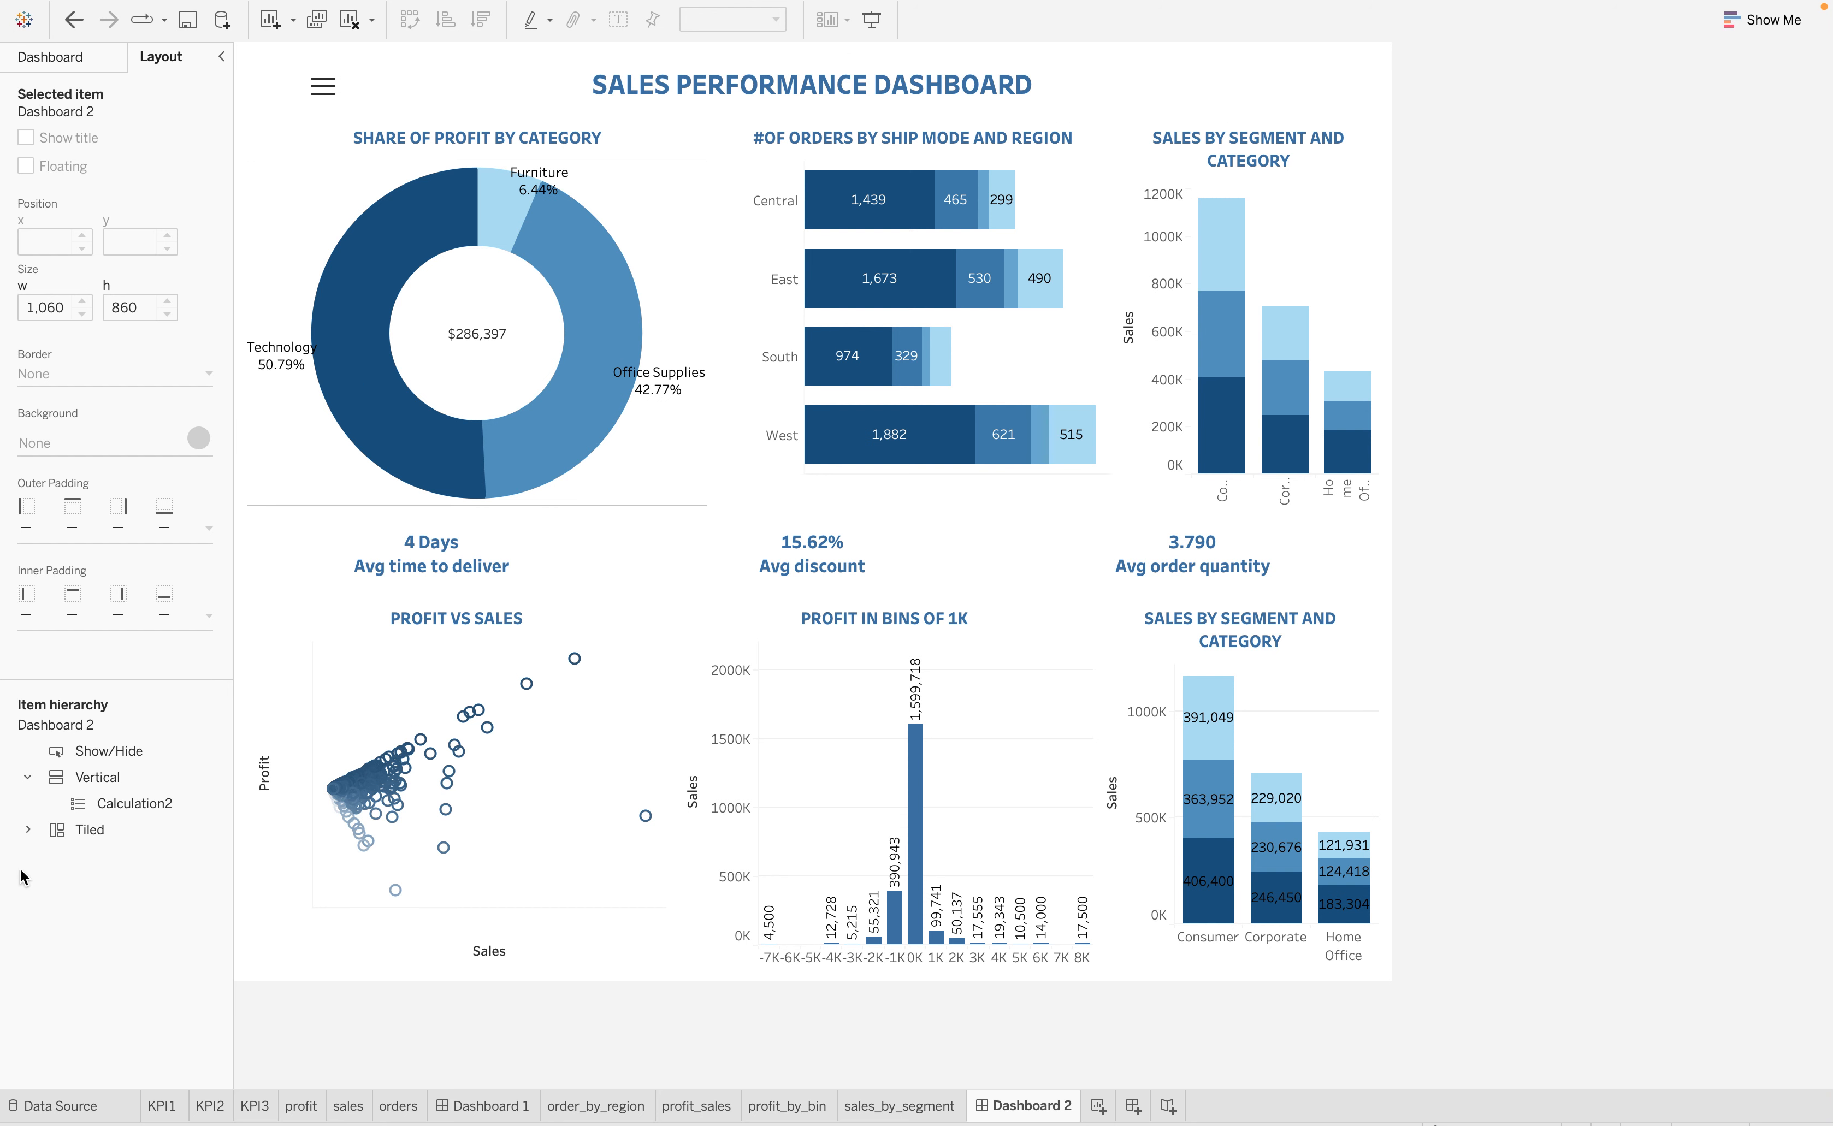
{"action": "left_click", "coordinate": [30, 830]}
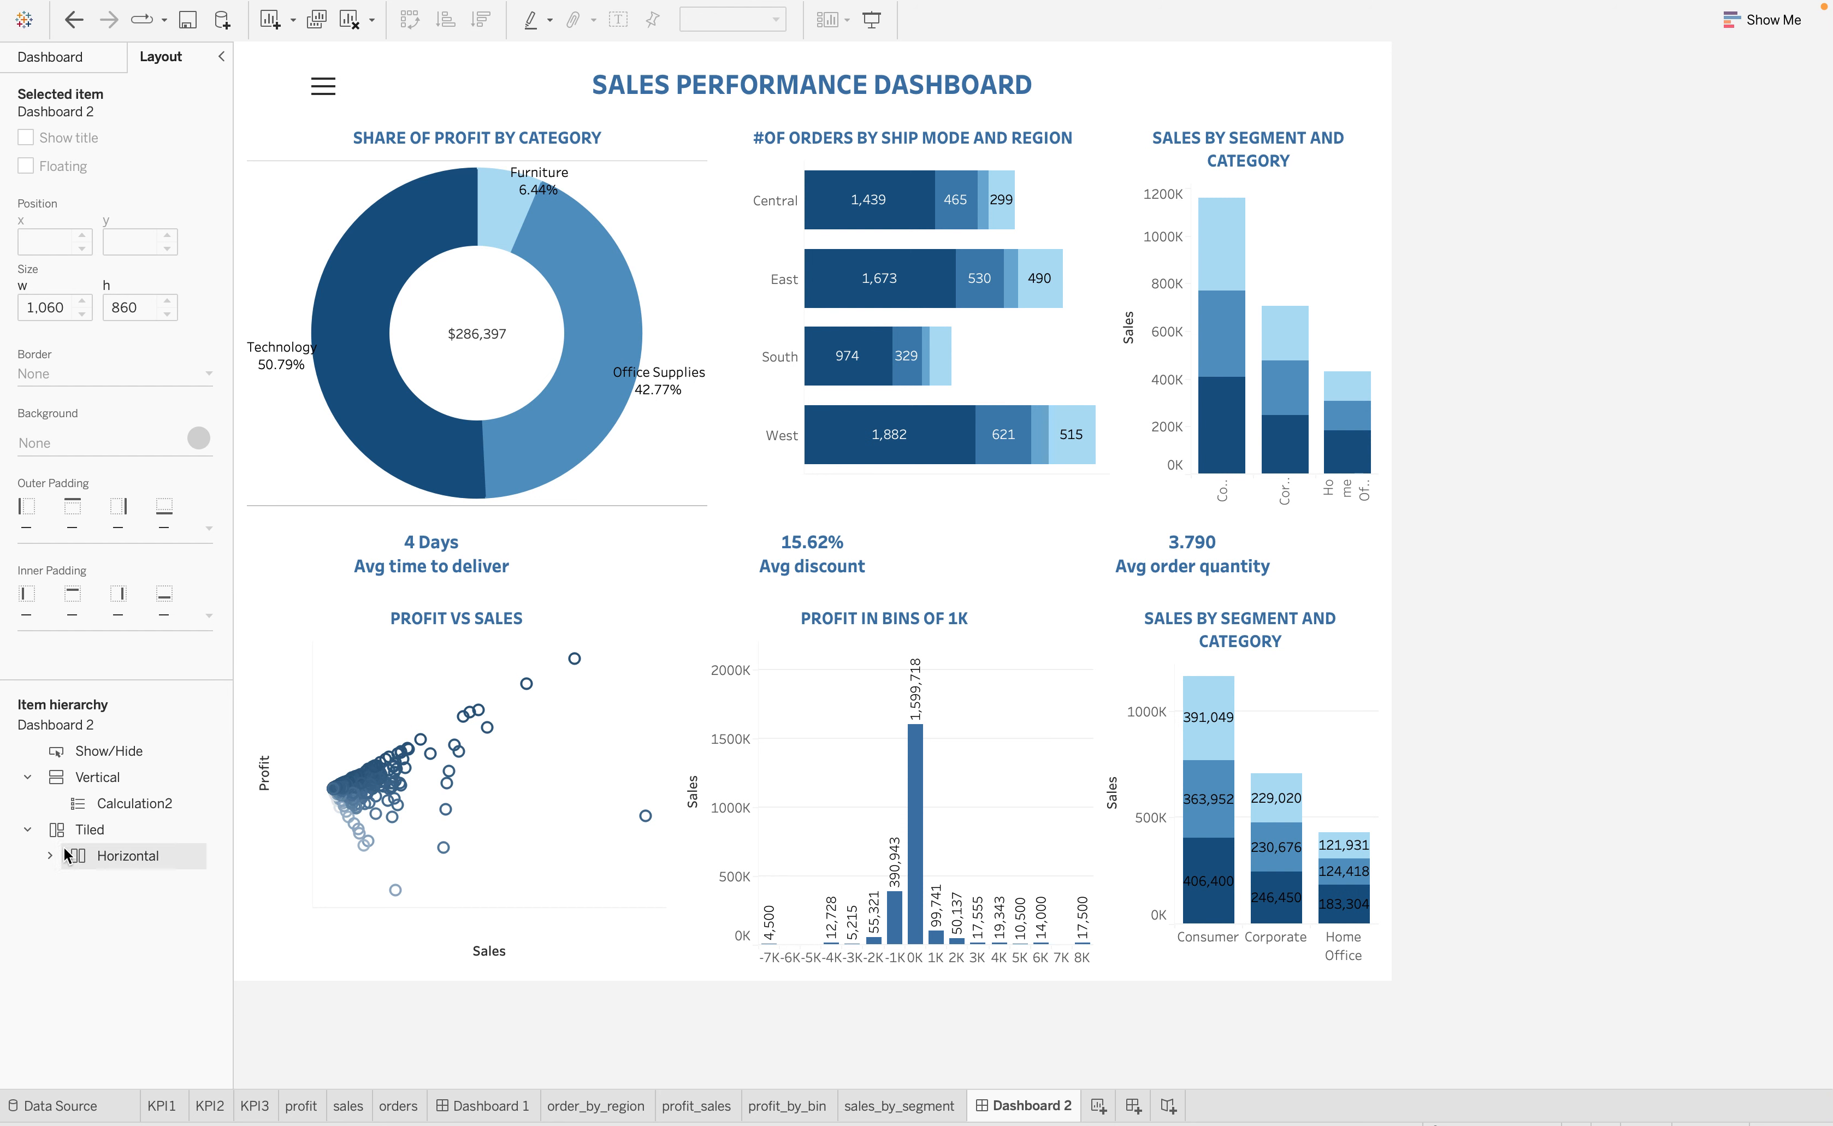
{"action": "left_click", "coordinate": [50, 855]}
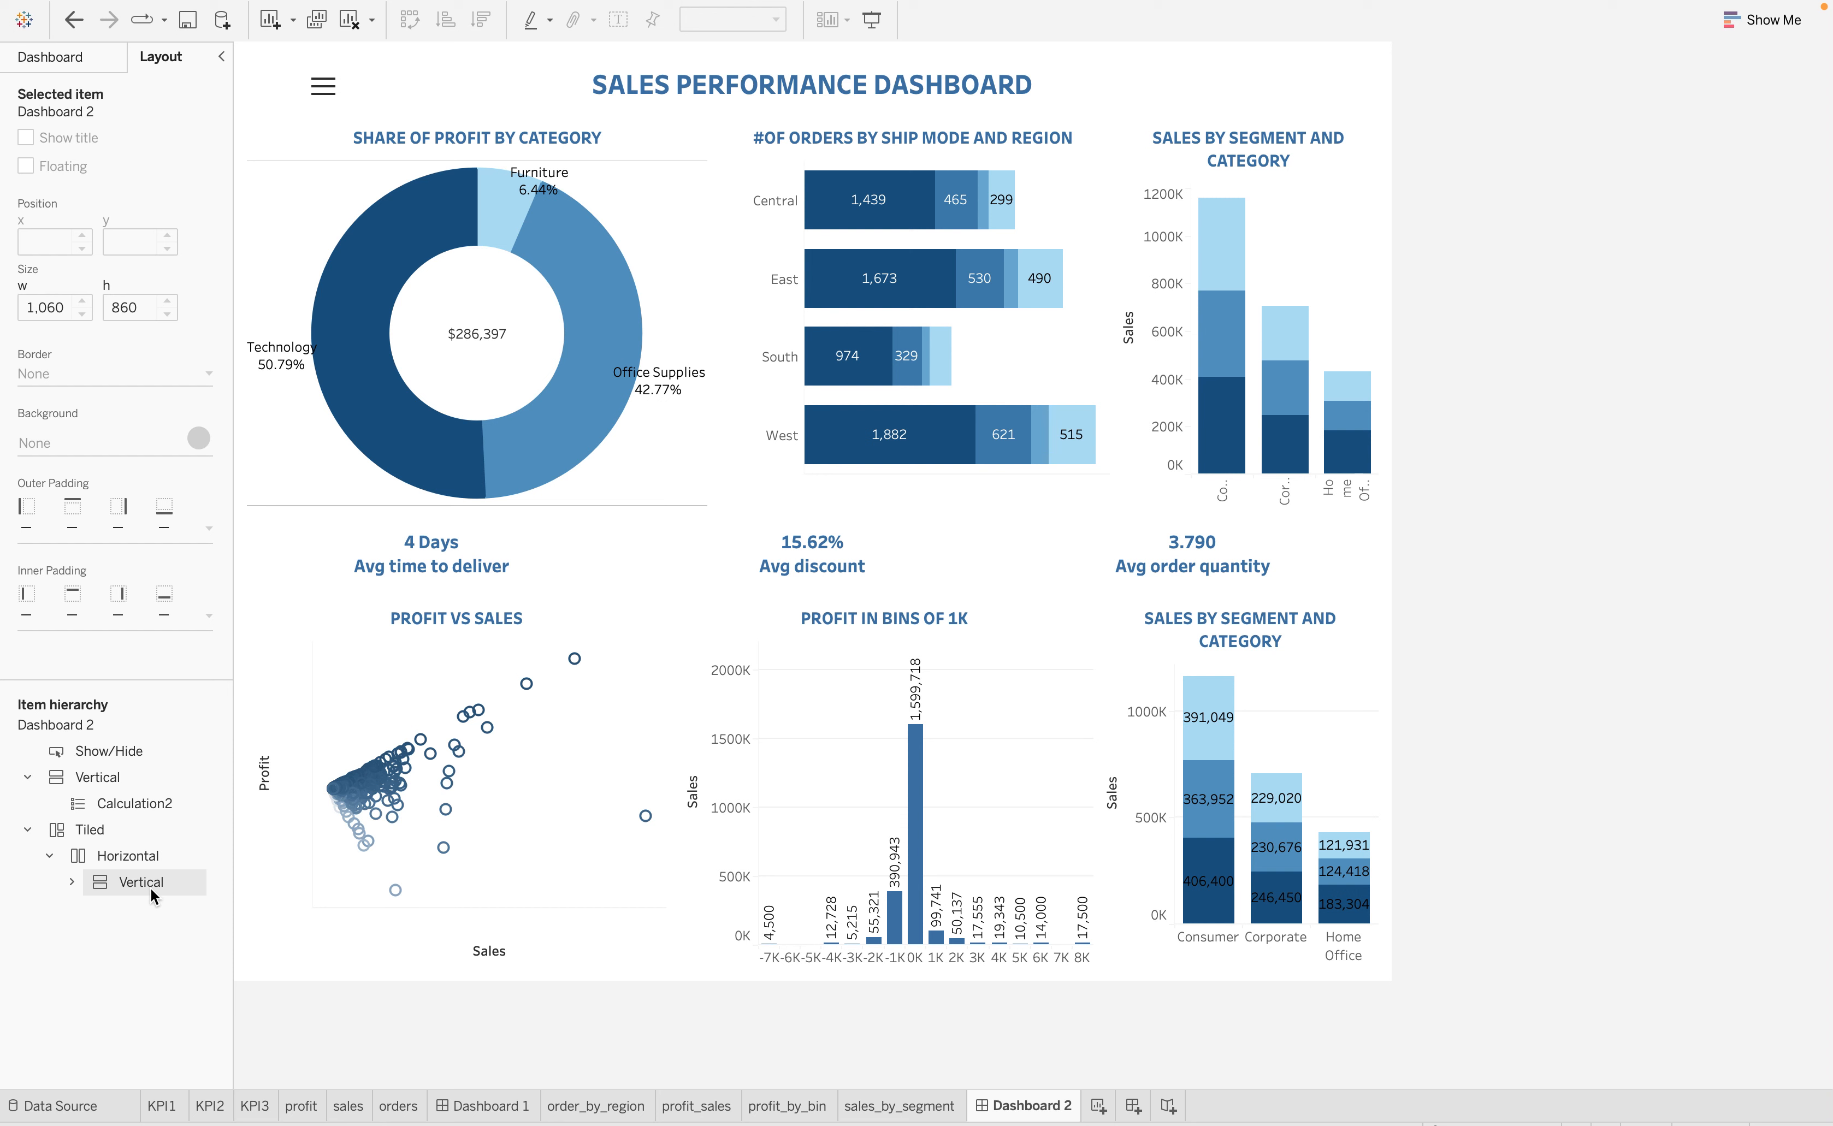
{"action": "left_click", "coordinate": [76, 882]}
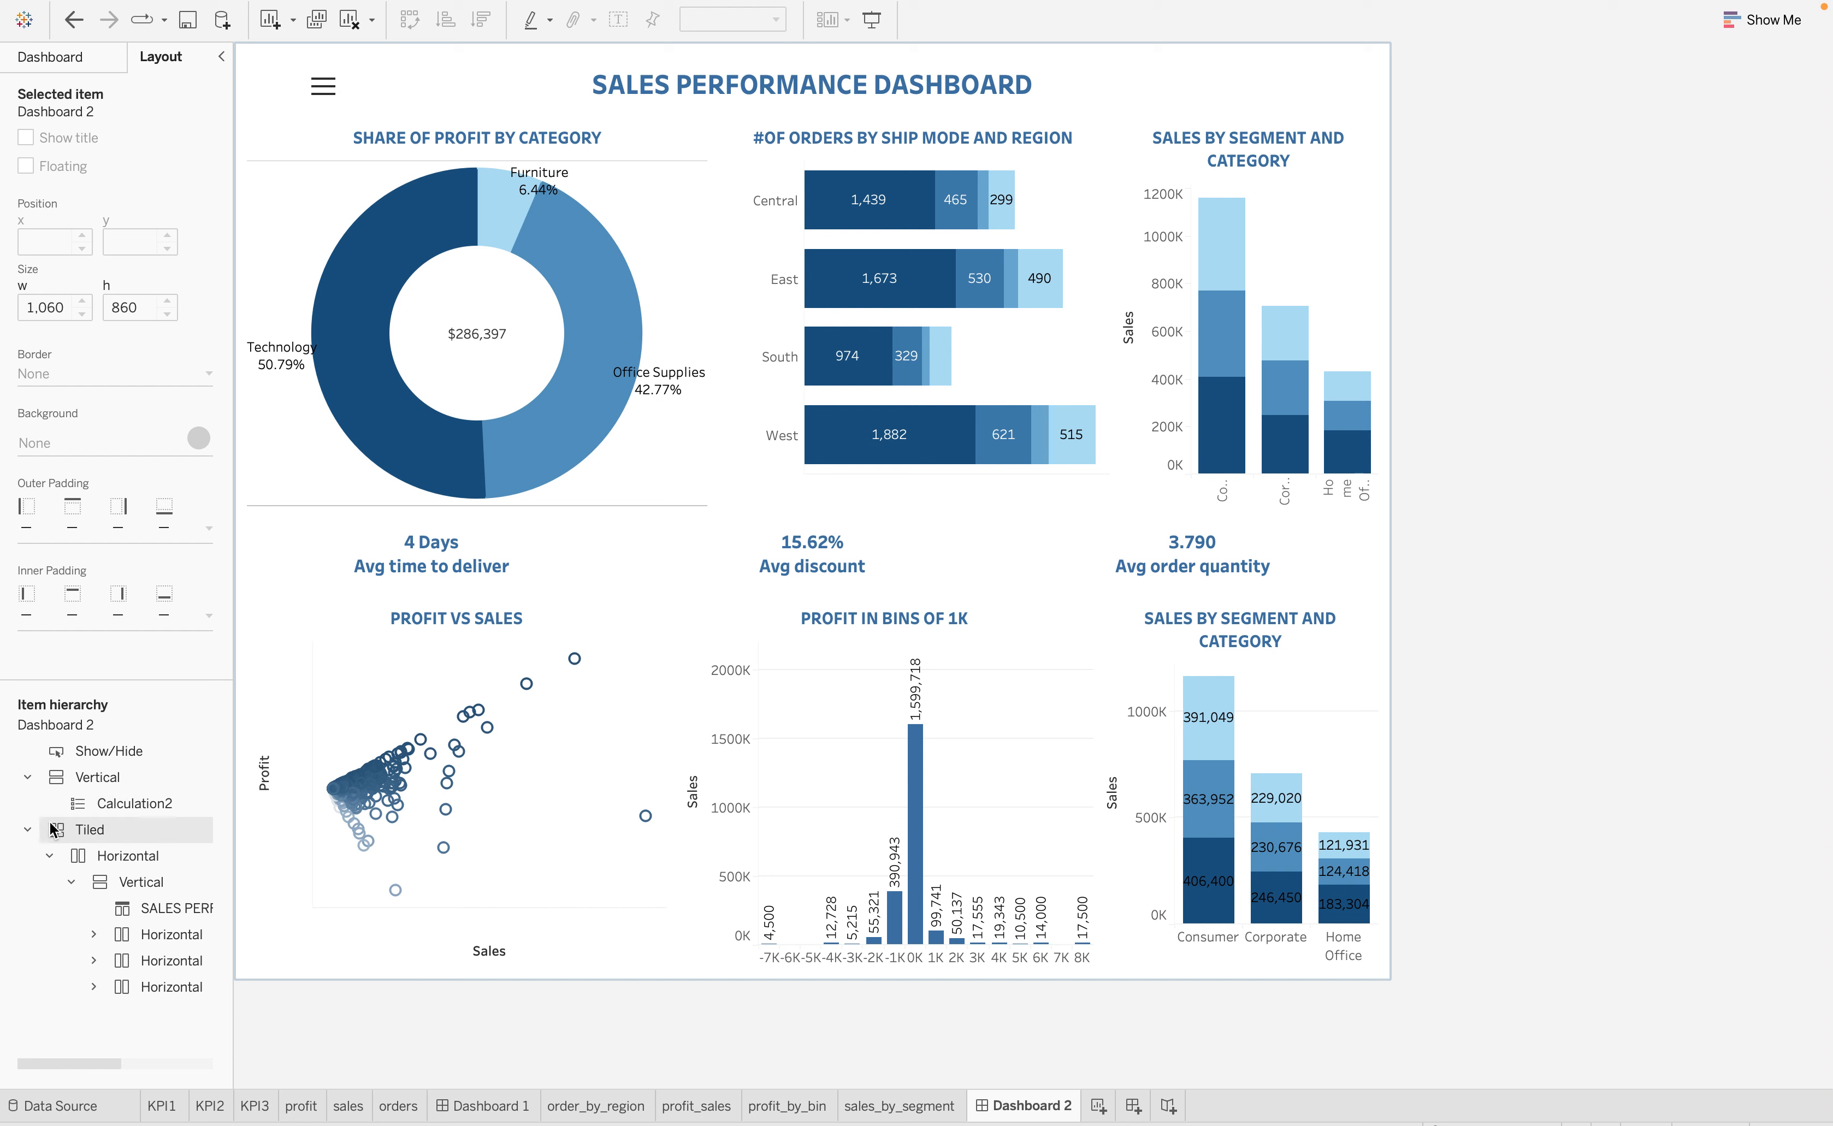
{"action": "left_click", "coordinate": [28, 829]}
Set the background of the whole Tiled container to a light lavender-blue at 100% opacity
{"action": "left_click", "coordinate": [63, 831]}
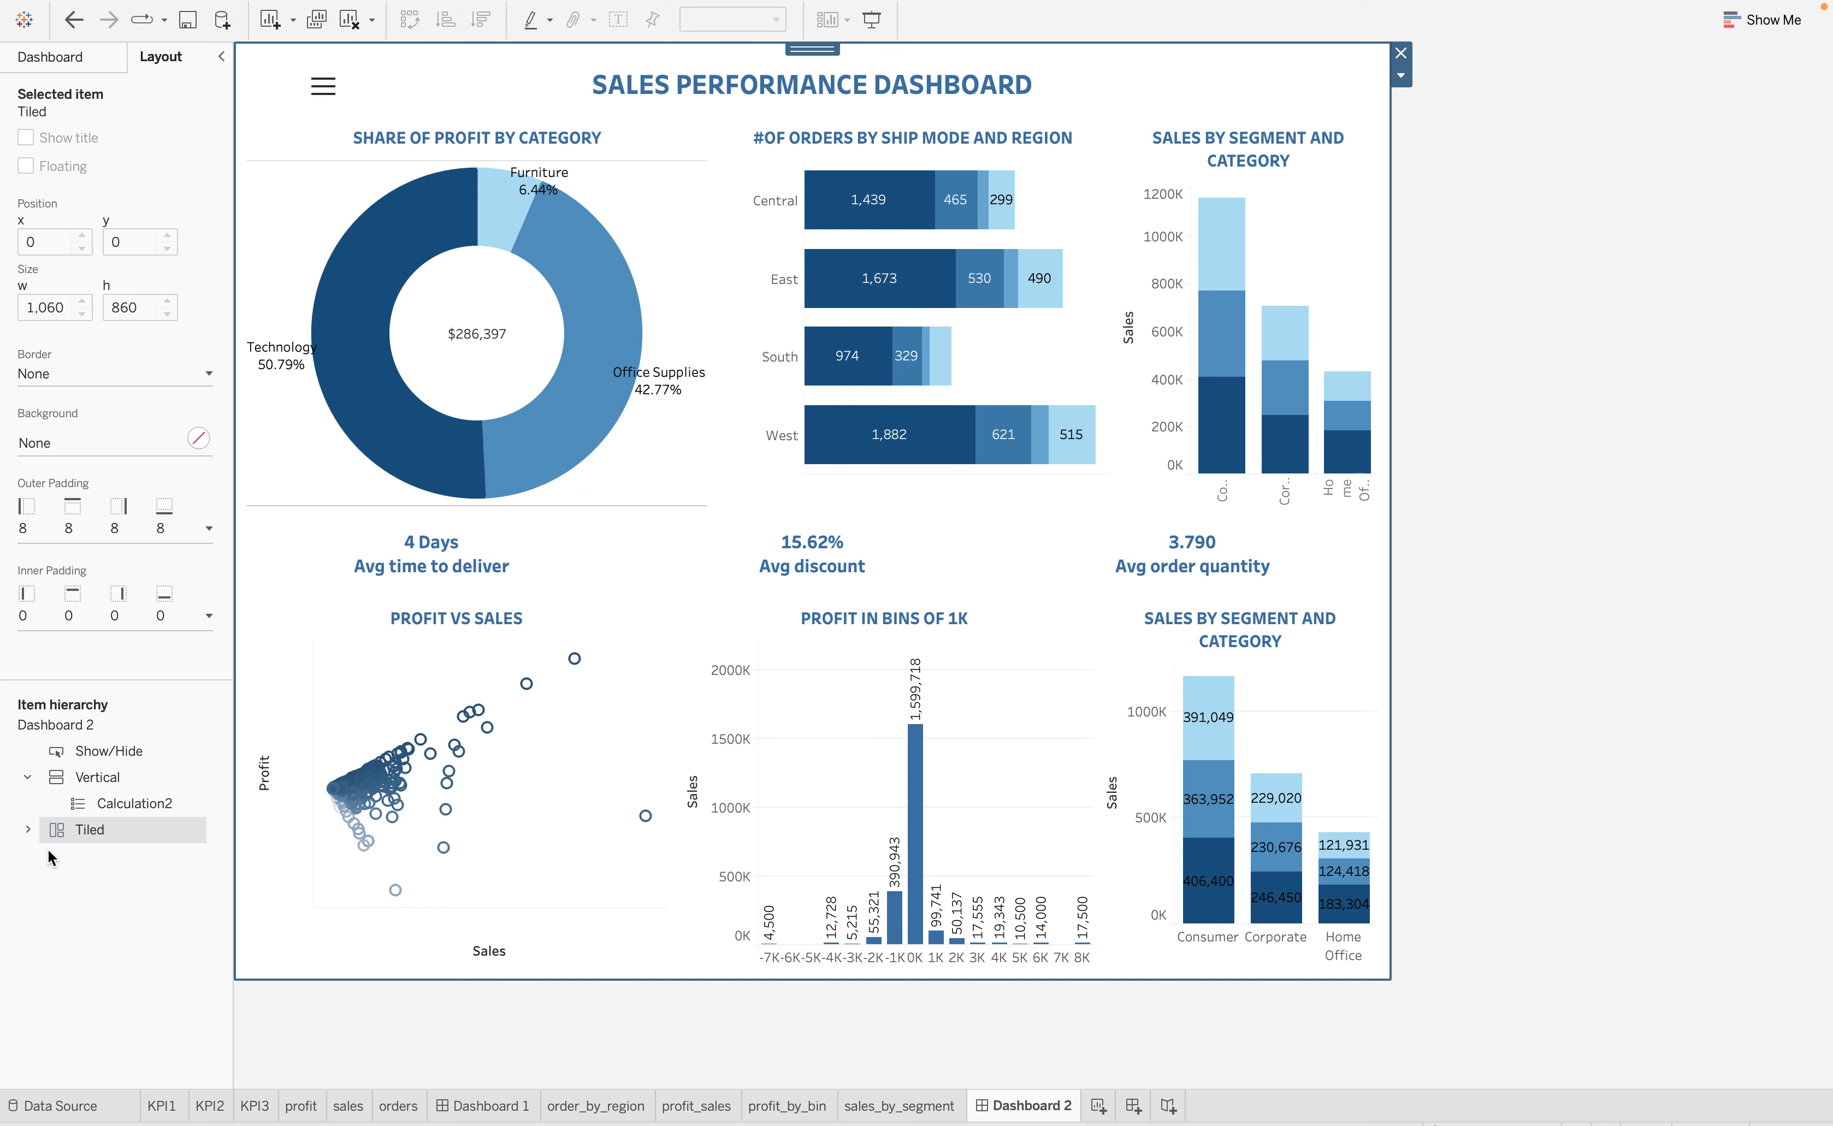
{"action": "left_click", "coordinate": [197, 440]}
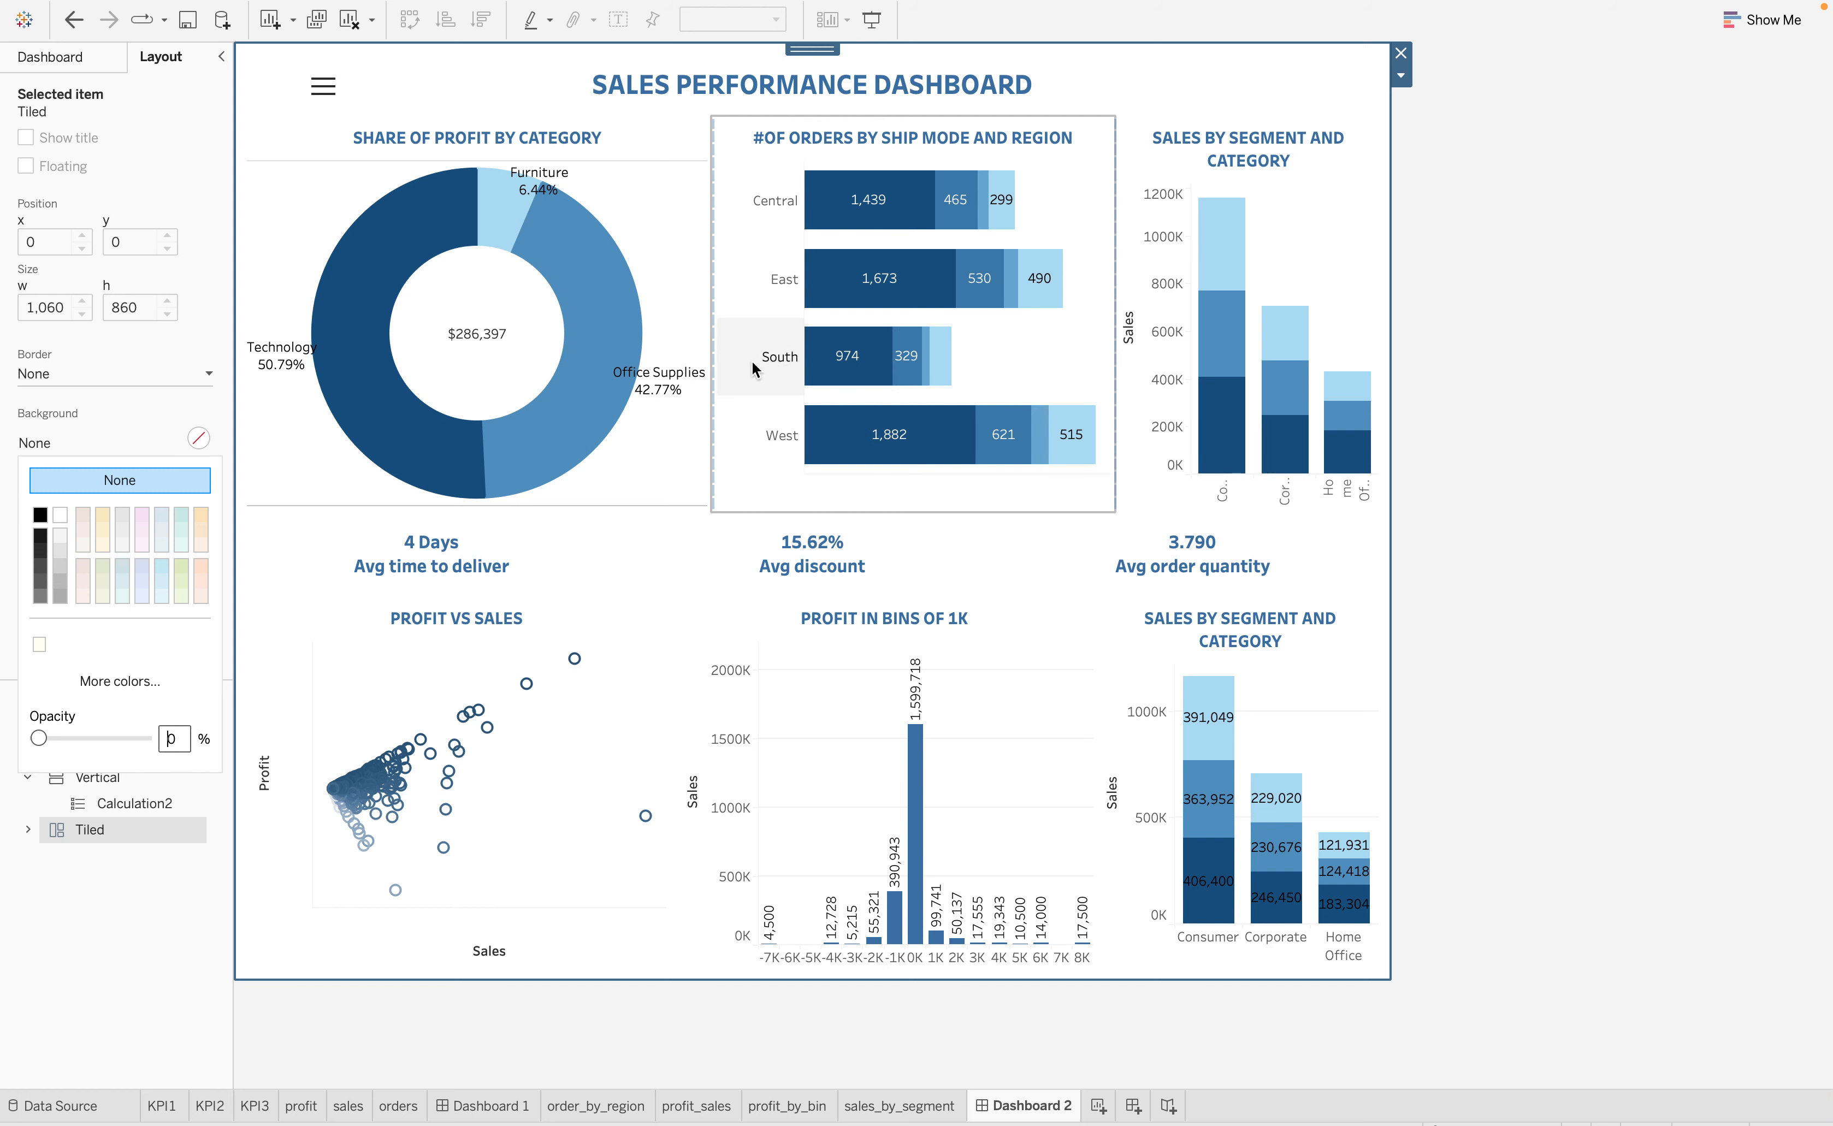
{"action": "left_click", "coordinate": [180, 515]}
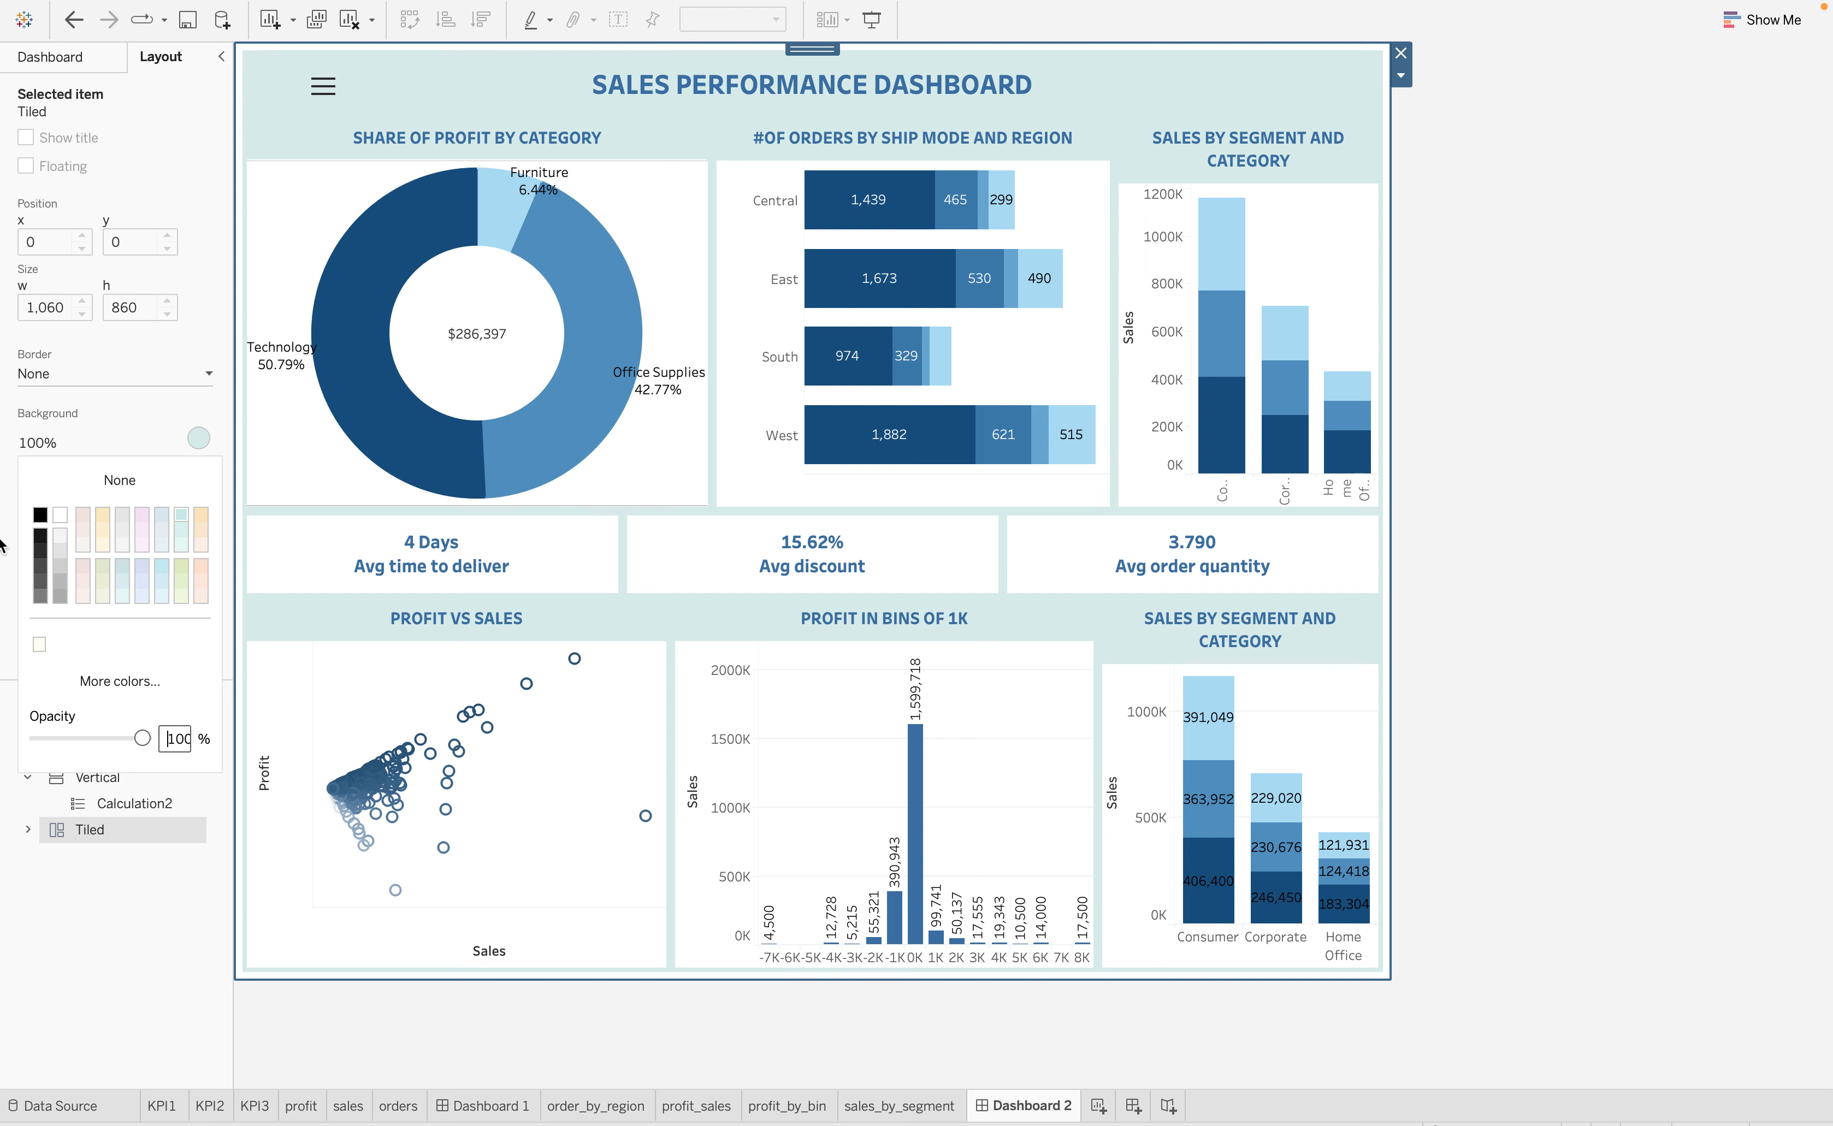
{"action": "left_click", "coordinate": [200, 515]}
{"action": "left_click", "coordinate": [142, 567]}
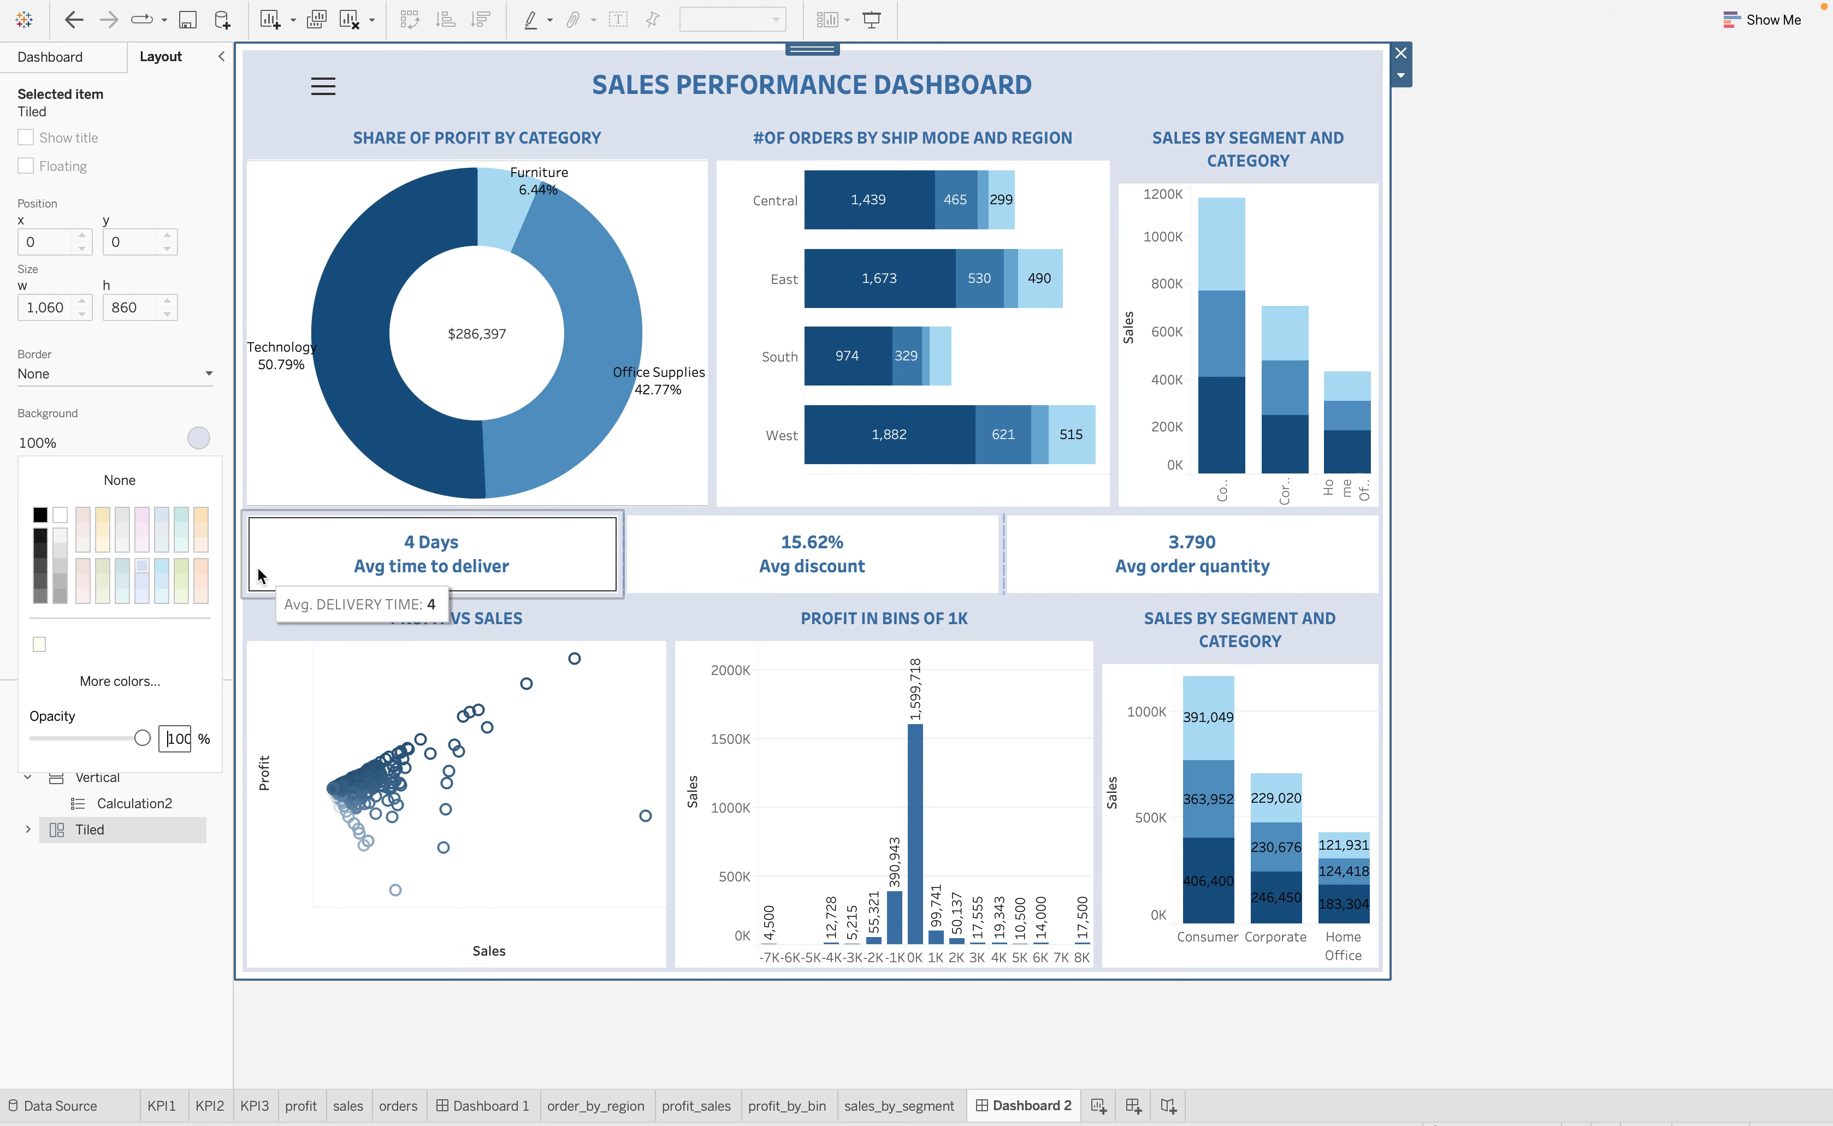
Try several background colours and a lower opacity for the Tiled container, settling on a pale blue-green at 100% opacity
{"action": "left_click", "coordinate": [178, 584]}
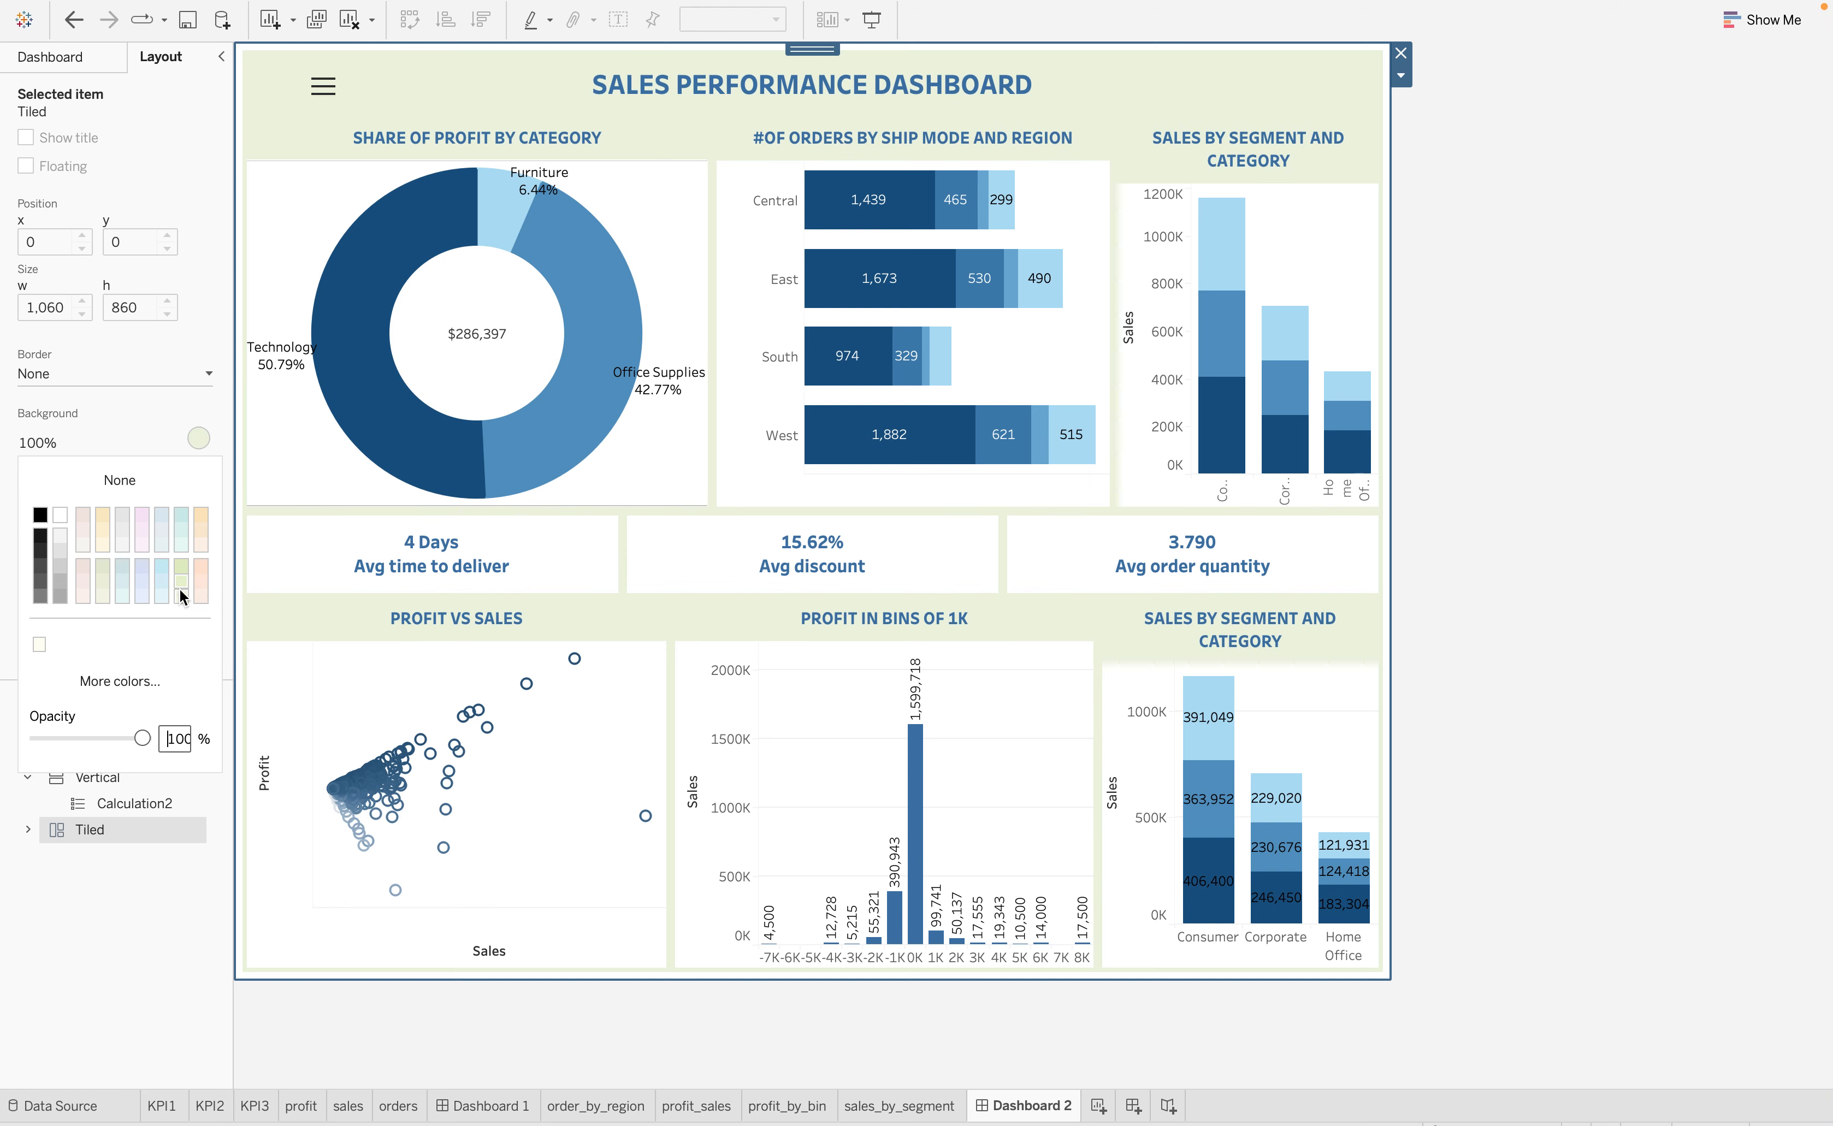
{"action": "left_click", "coordinate": [117, 567]}
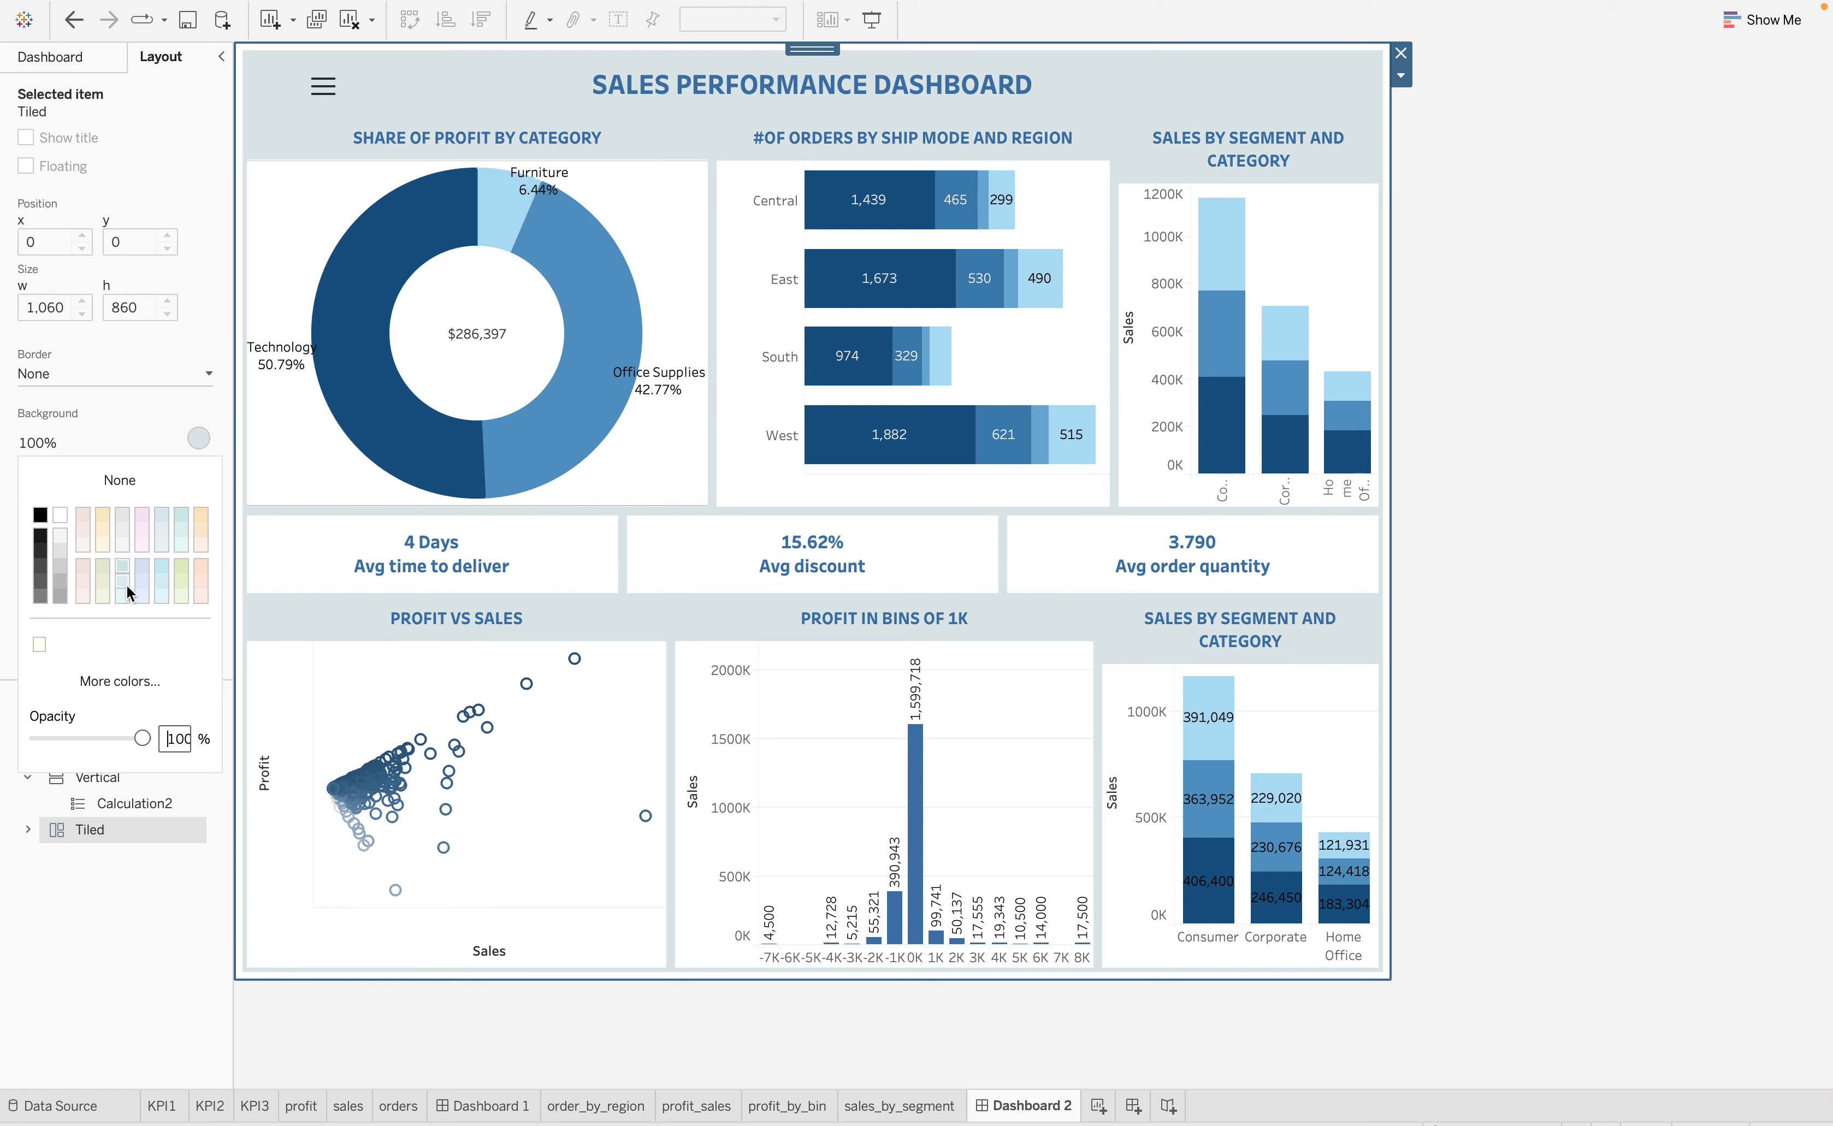
{"action": "left_click", "coordinate": [127, 586]}
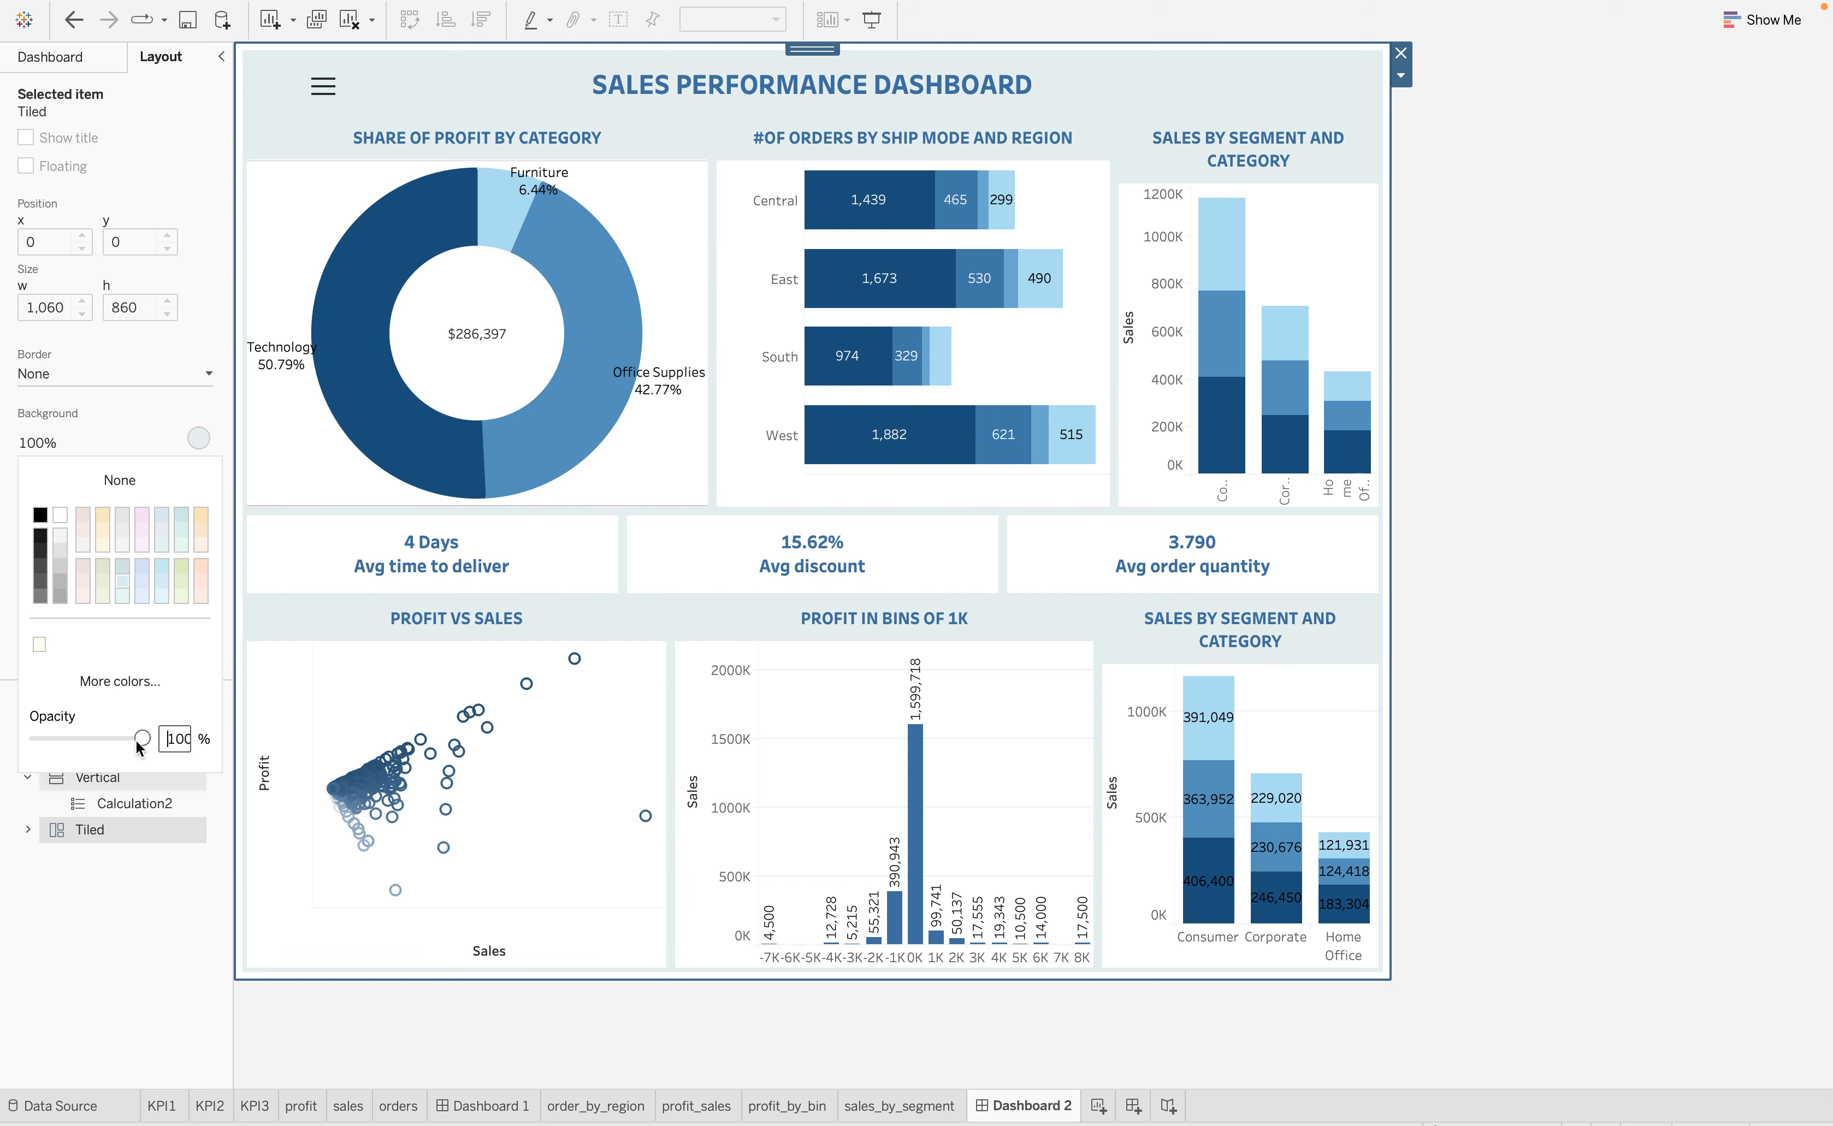
{"action": "left_click_drag", "start_coordinate": [140, 742], "coordinate": [97, 742]}
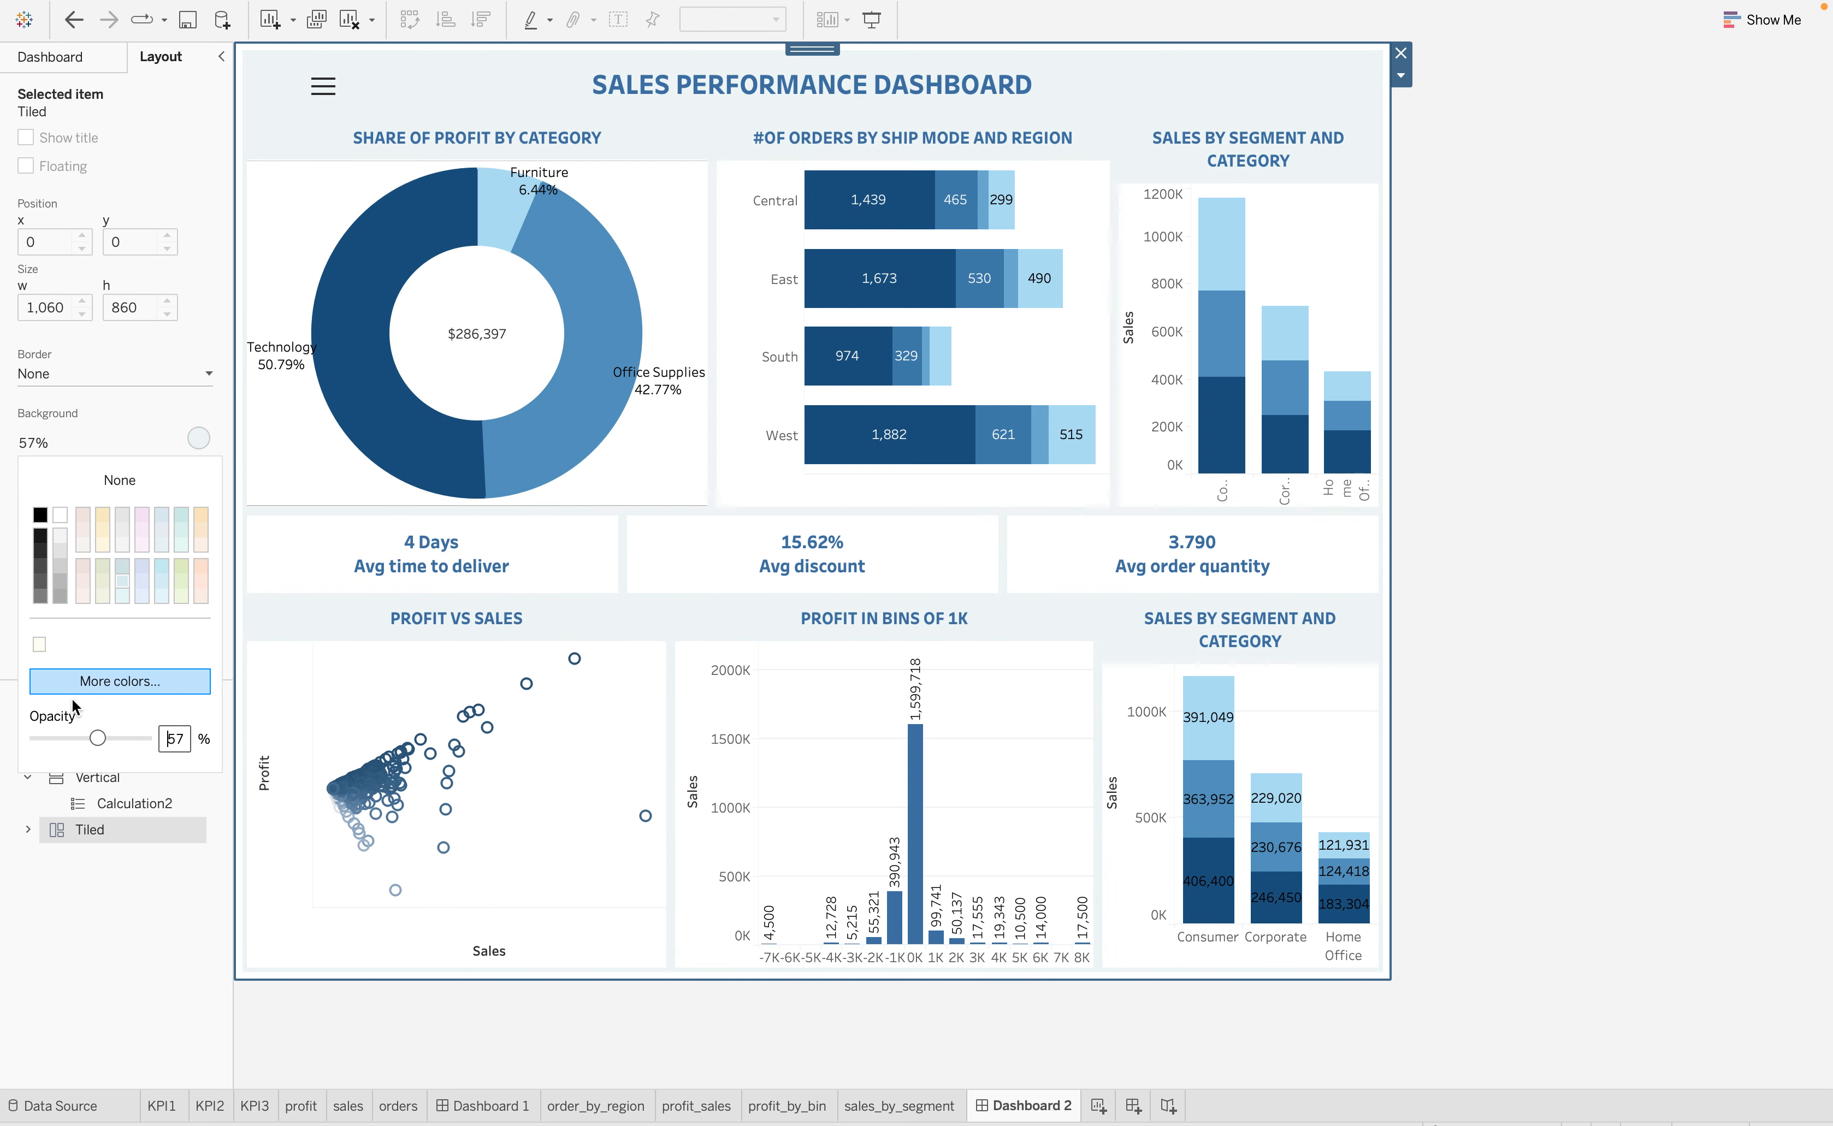
{"action": "left_click_drag", "start_coordinate": [97, 742], "coordinate": [148, 760]}
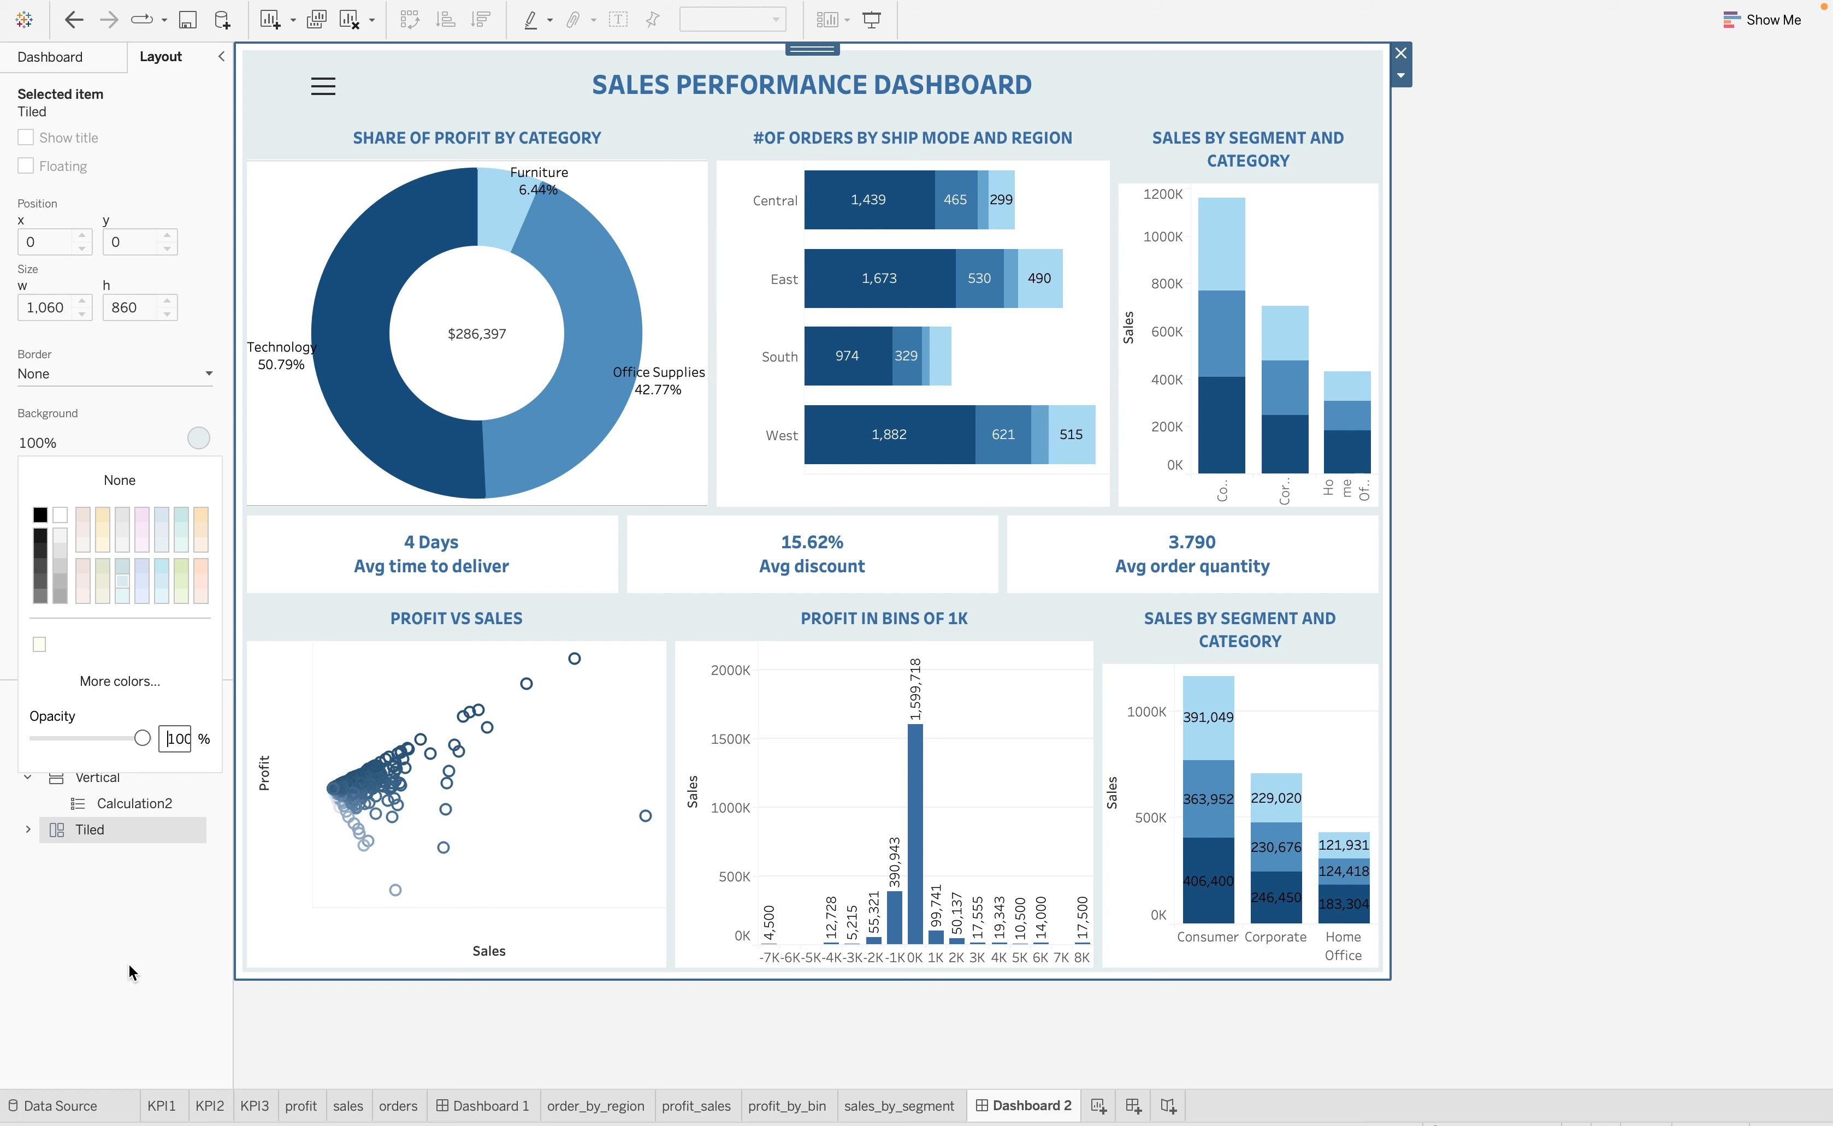
{"action": "left_click", "coordinate": [97, 907]}
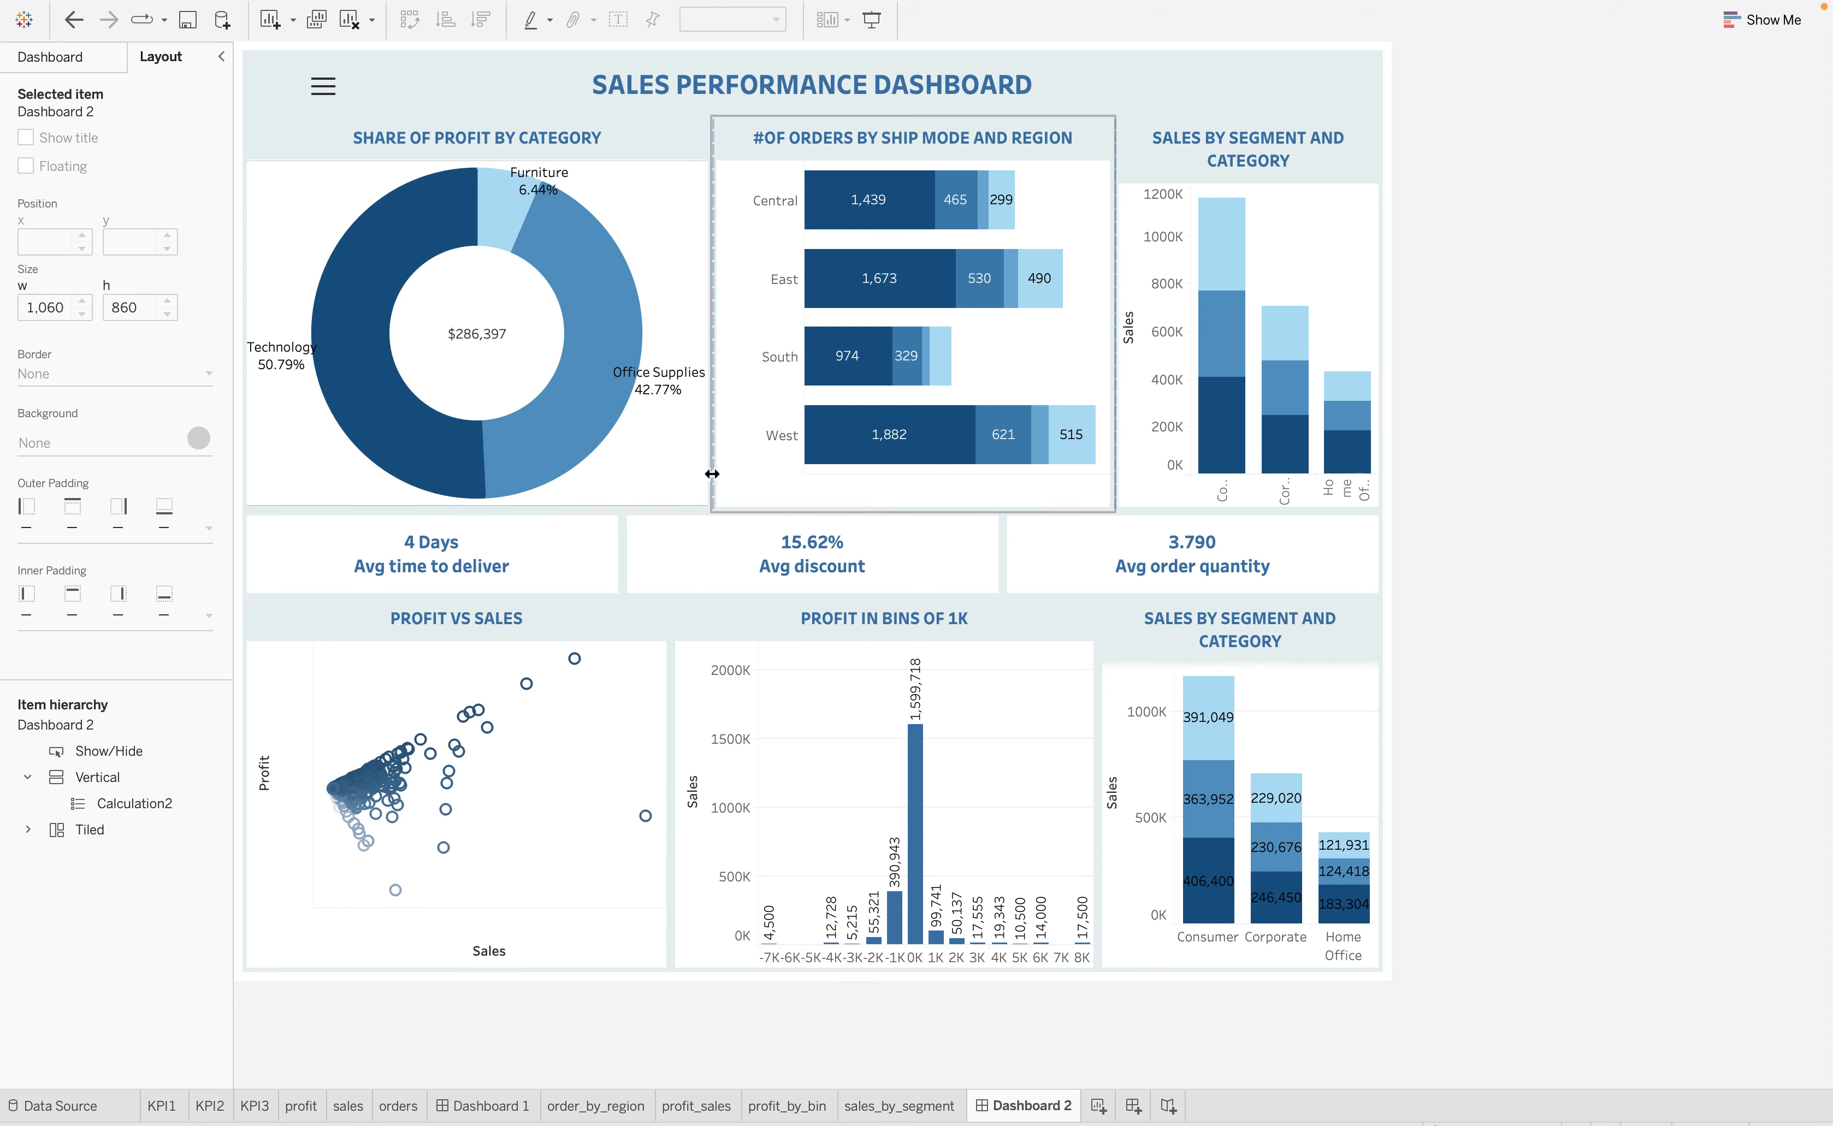
Resize the chart columns in the upper and lower rows so their edges line up with the three KPI boxes
{"action": "left_click_drag", "start_coordinate": [707, 475], "coordinate": [623, 477]}
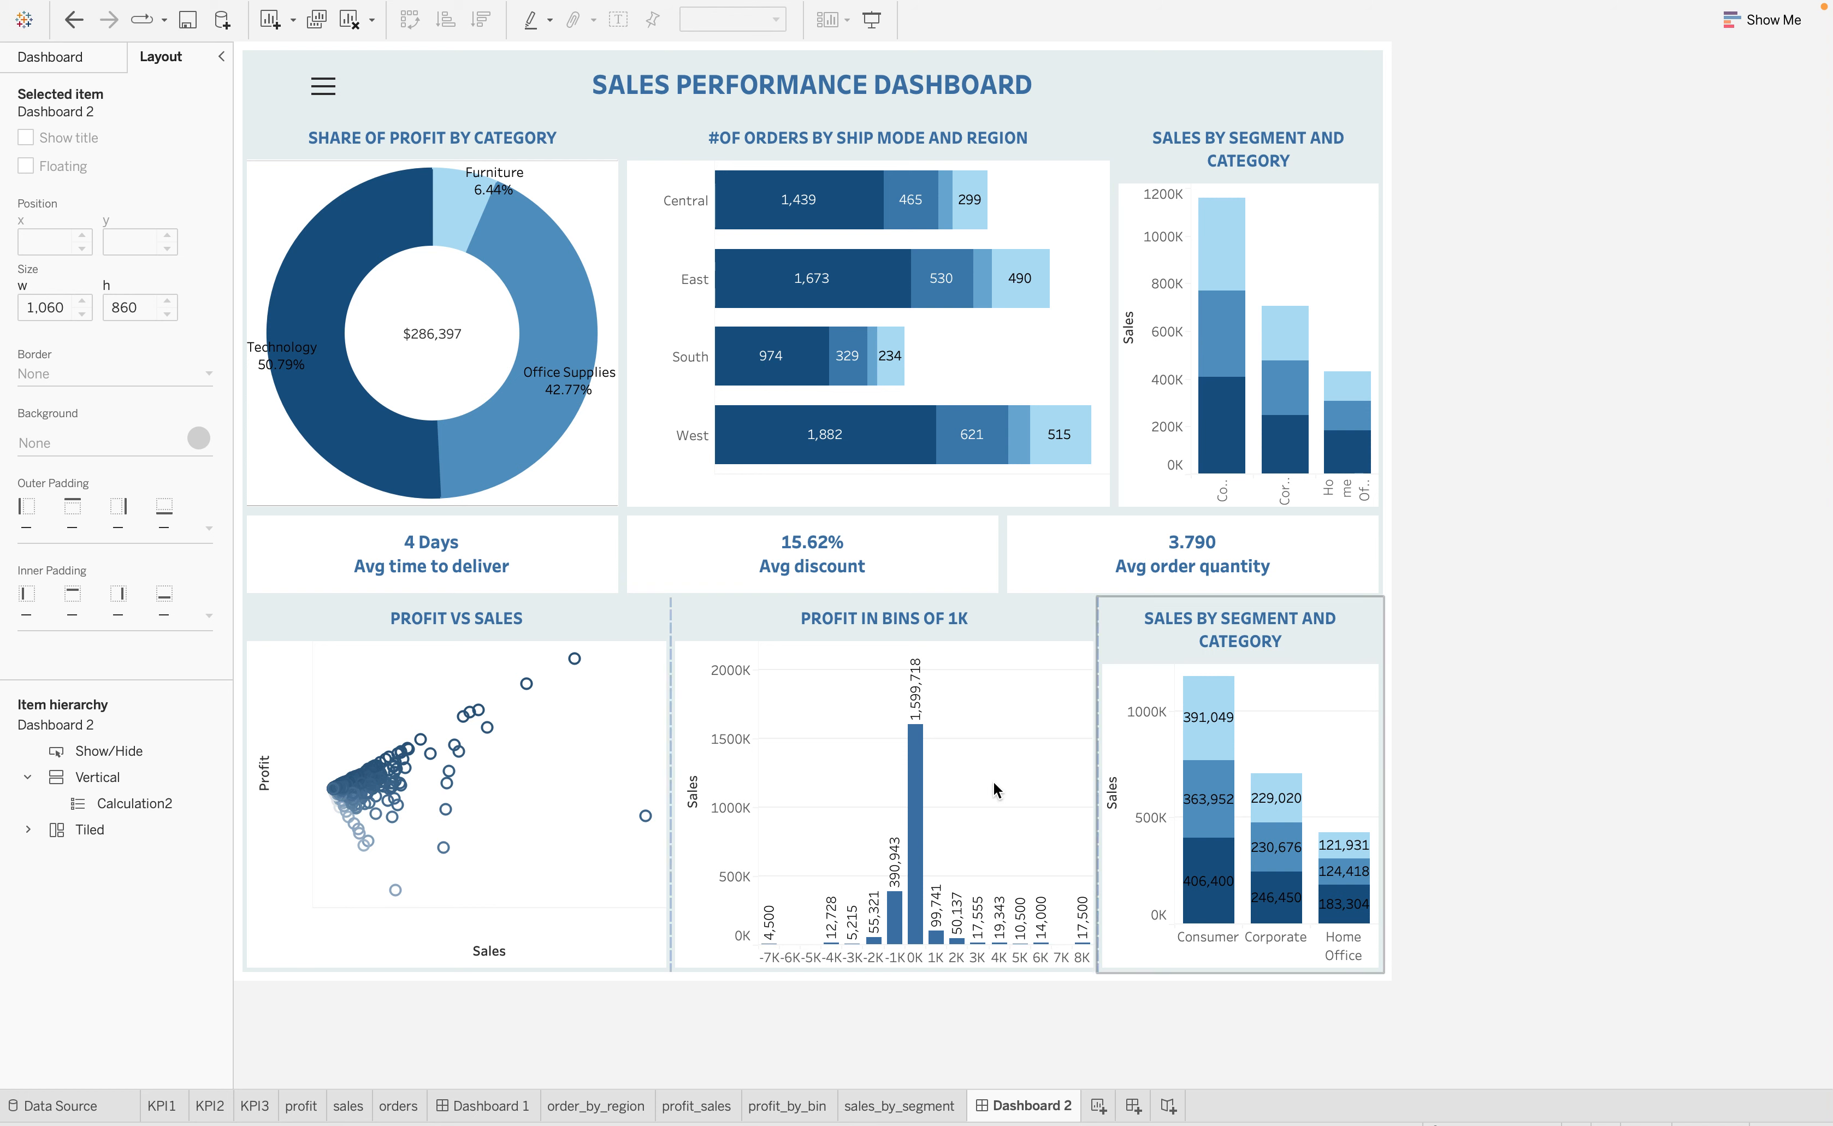
{"action": "left_click_drag", "start_coordinate": [671, 749], "coordinate": [623, 750]}
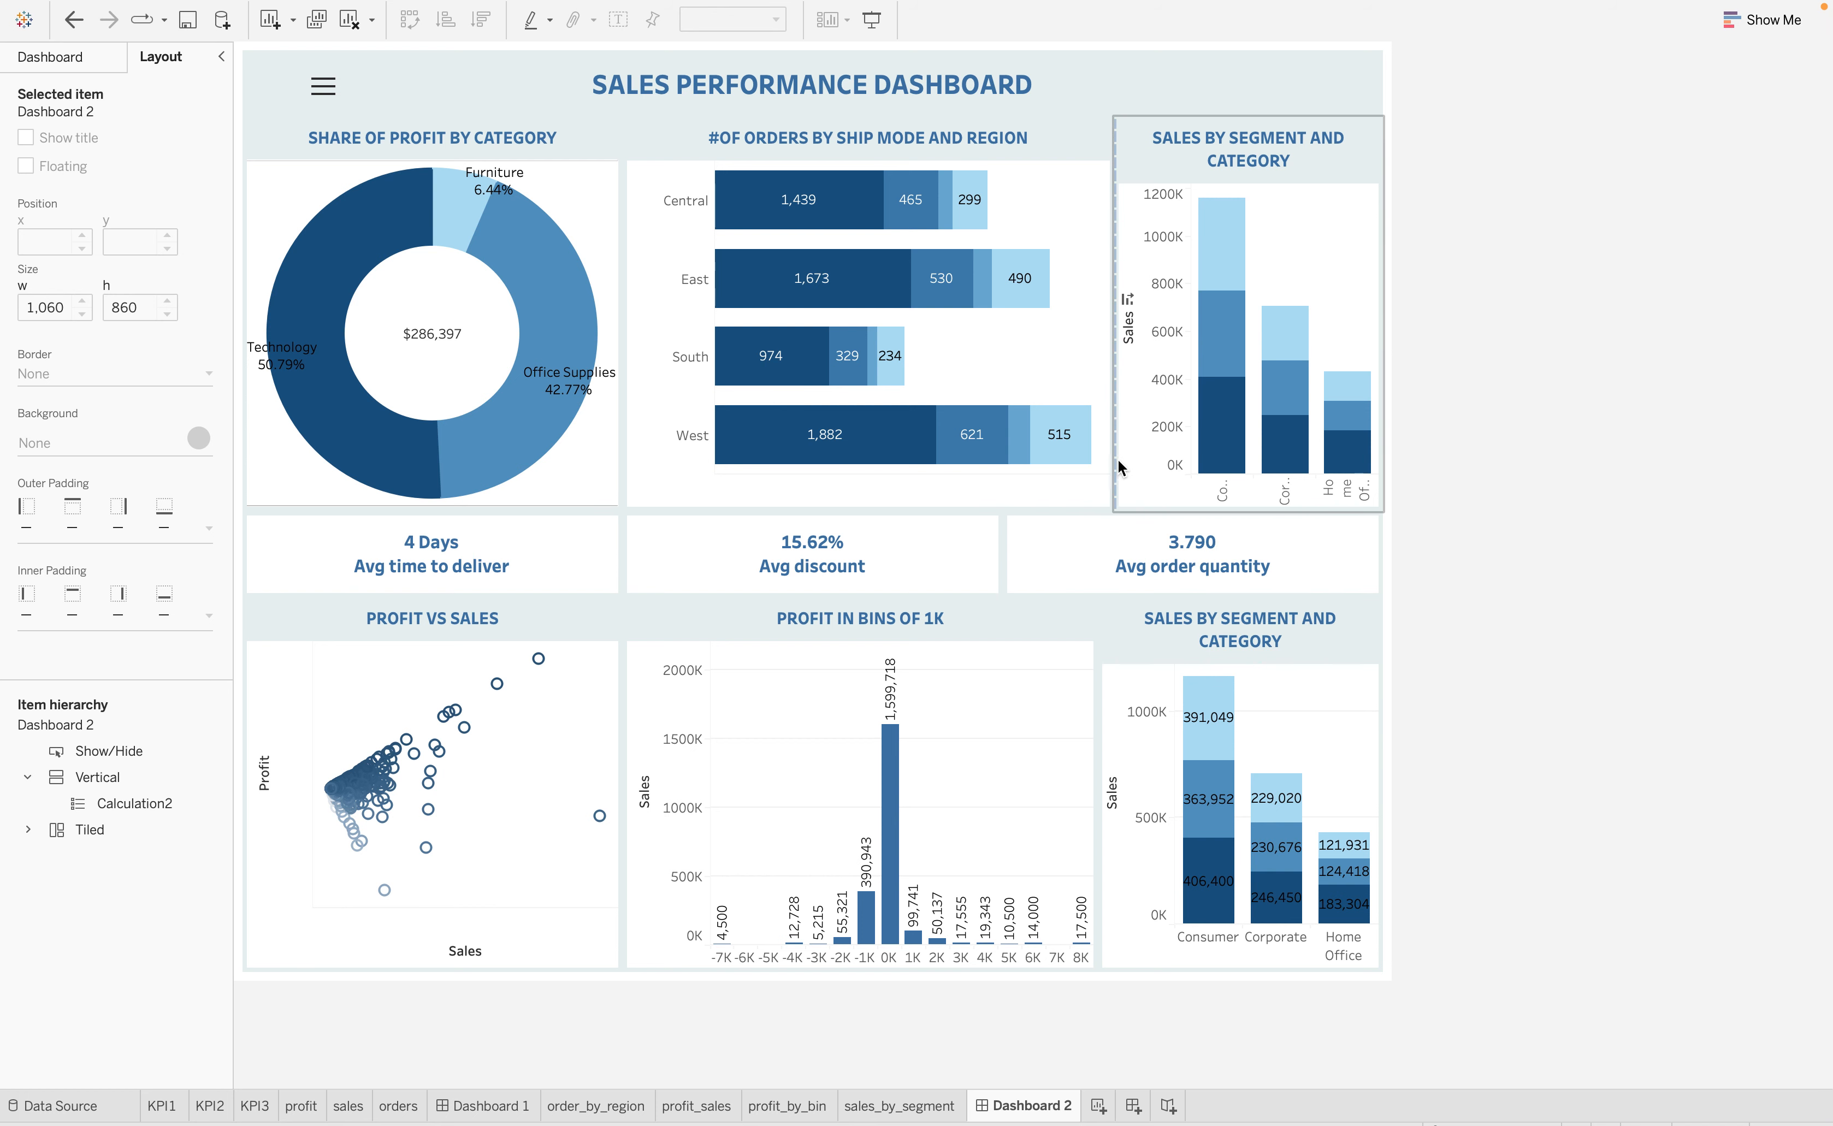
{"action": "left_click_drag", "start_coordinate": [1116, 456], "coordinate": [1002, 456]}
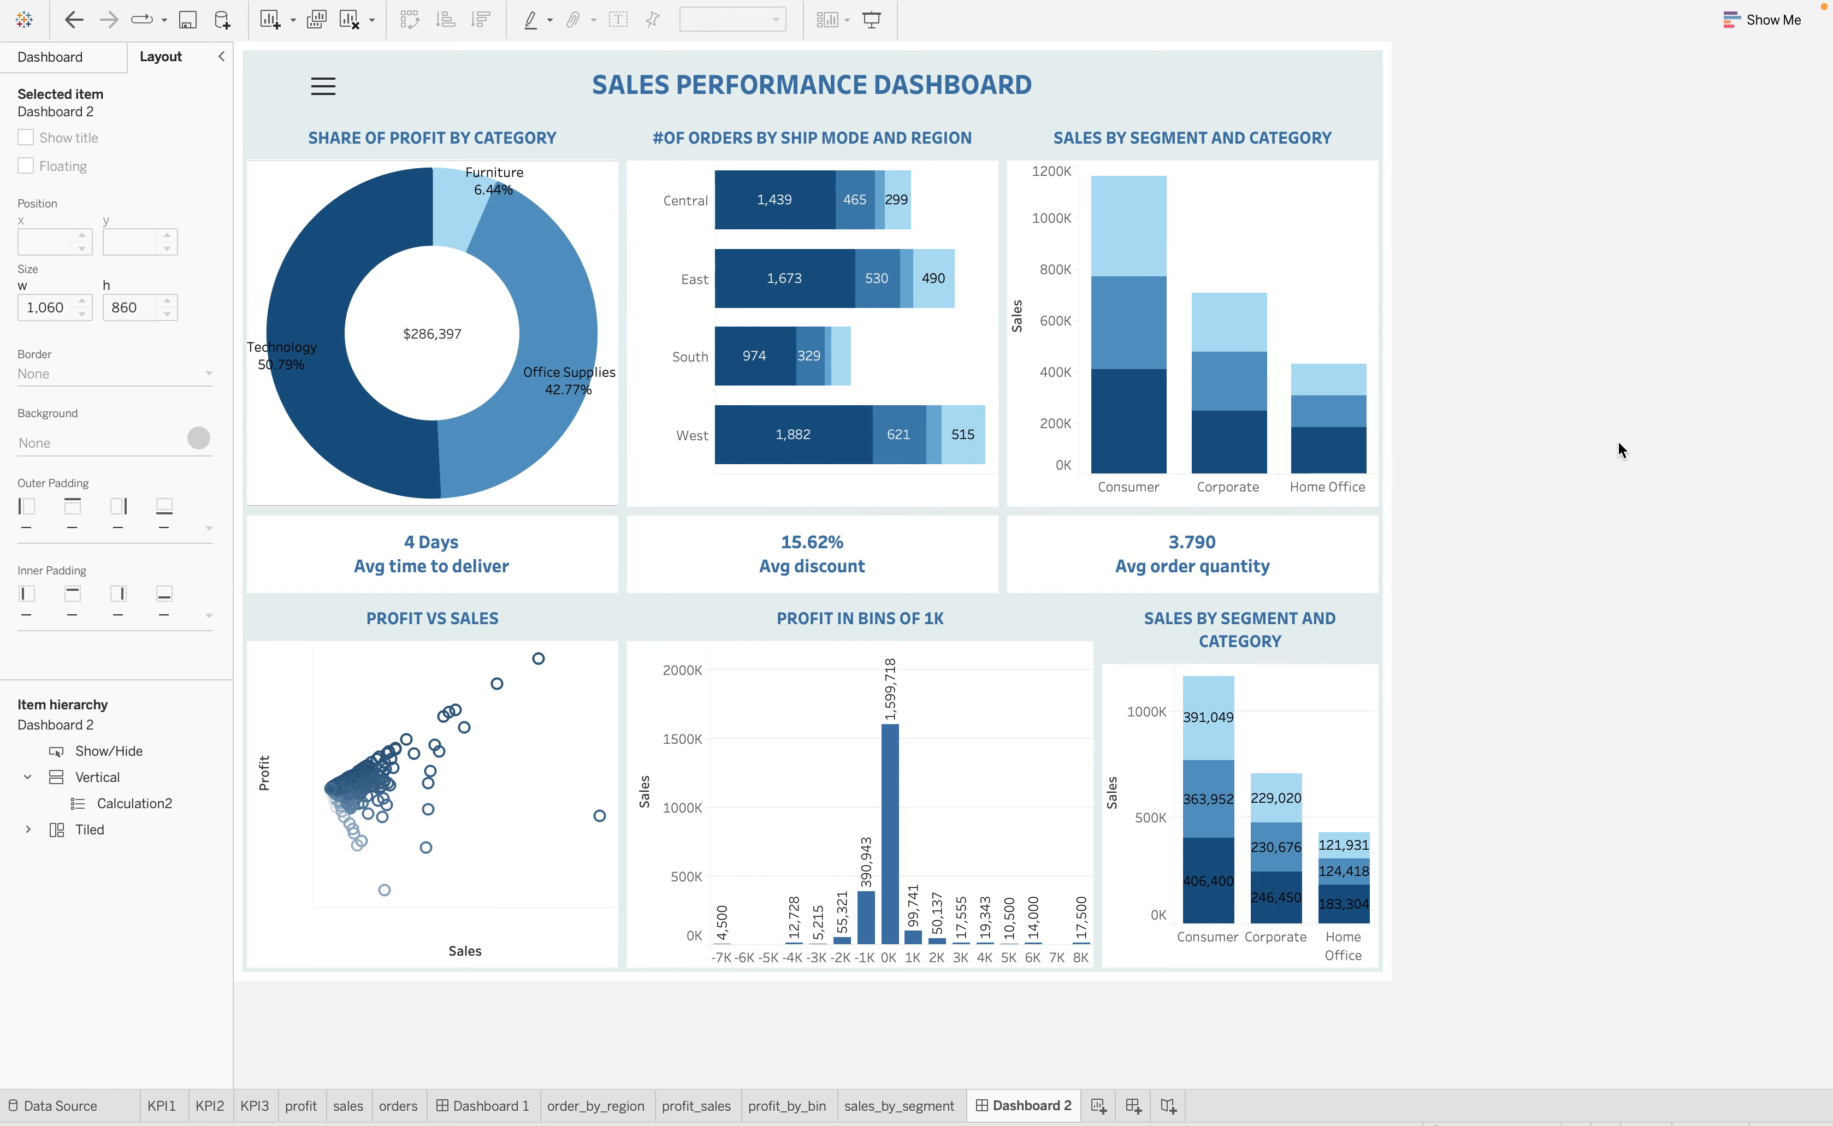
{"action": "left_click_drag", "start_coordinate": [1099, 742], "coordinate": [1008, 738]}
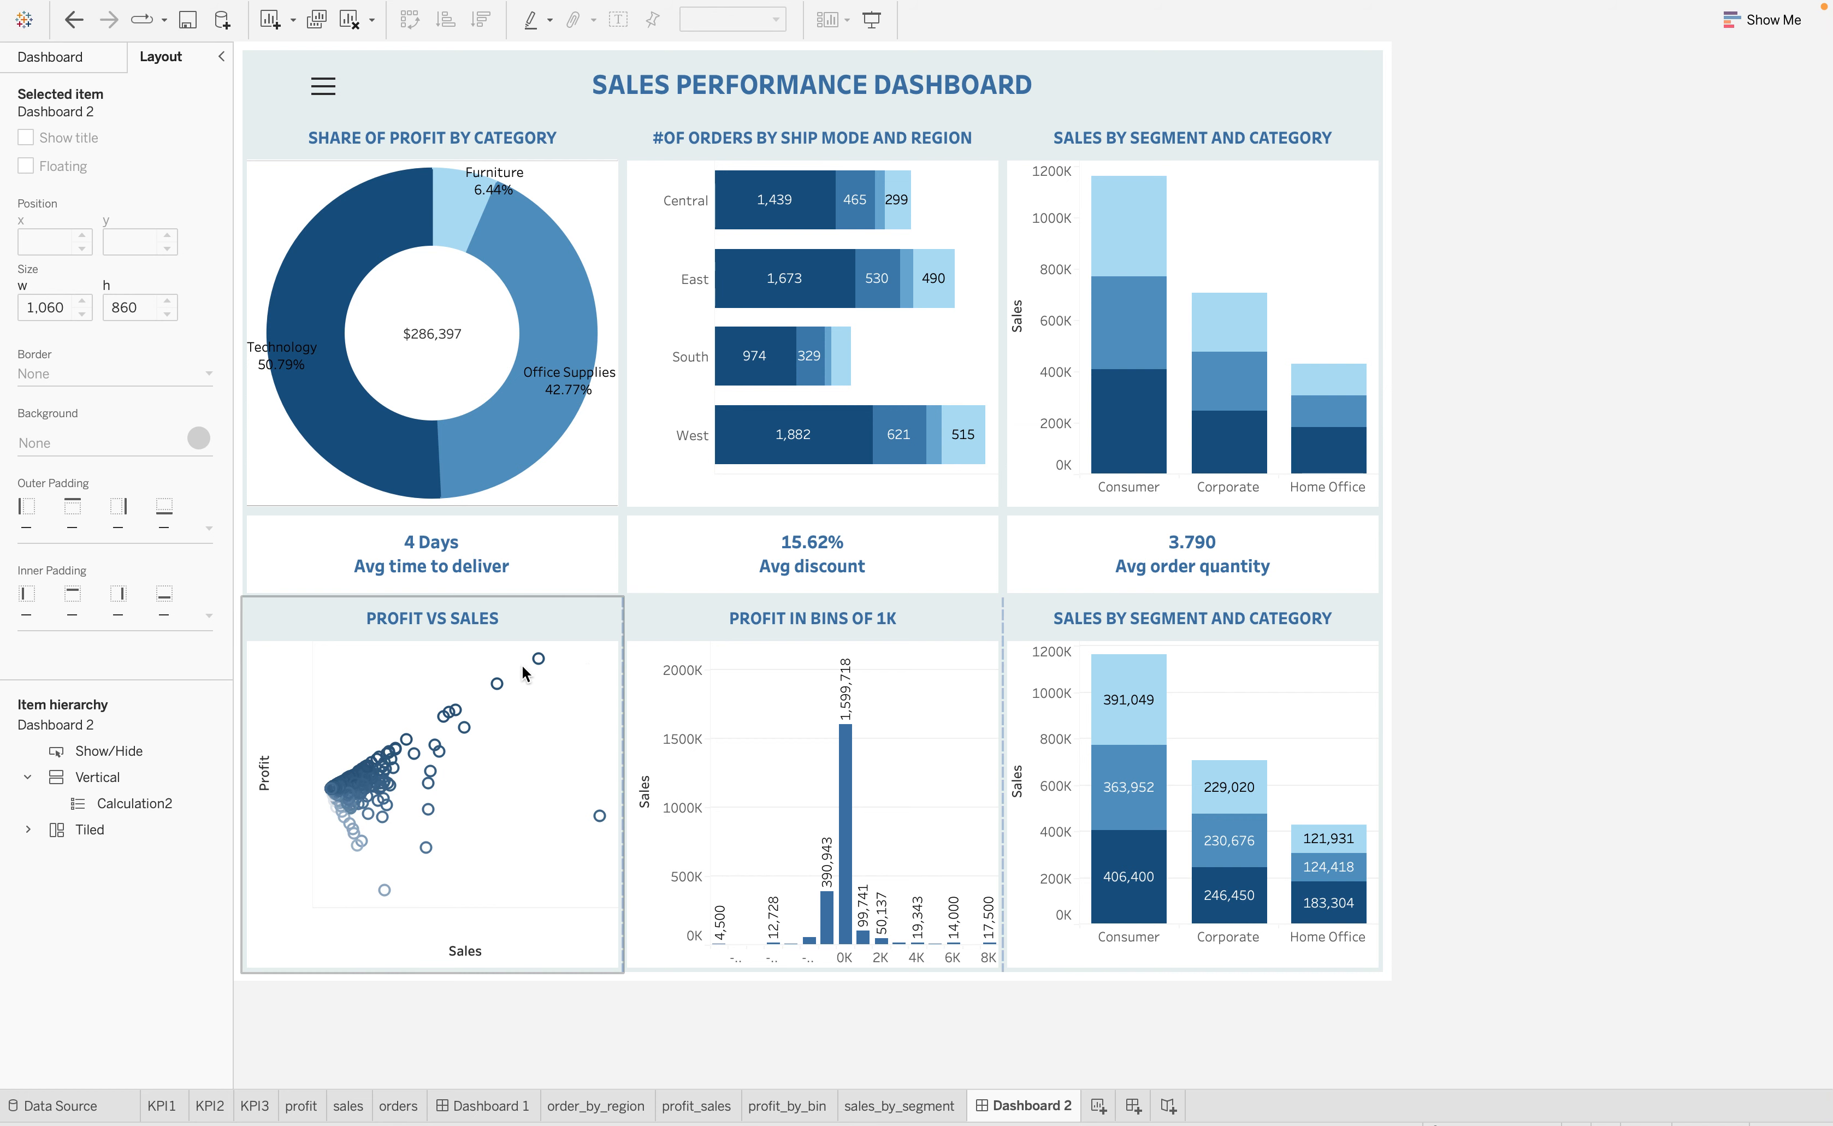
Examine the background and border options for the Profit vs Sales chart without changing them
{"action": "left_click", "coordinate": [546, 724]}
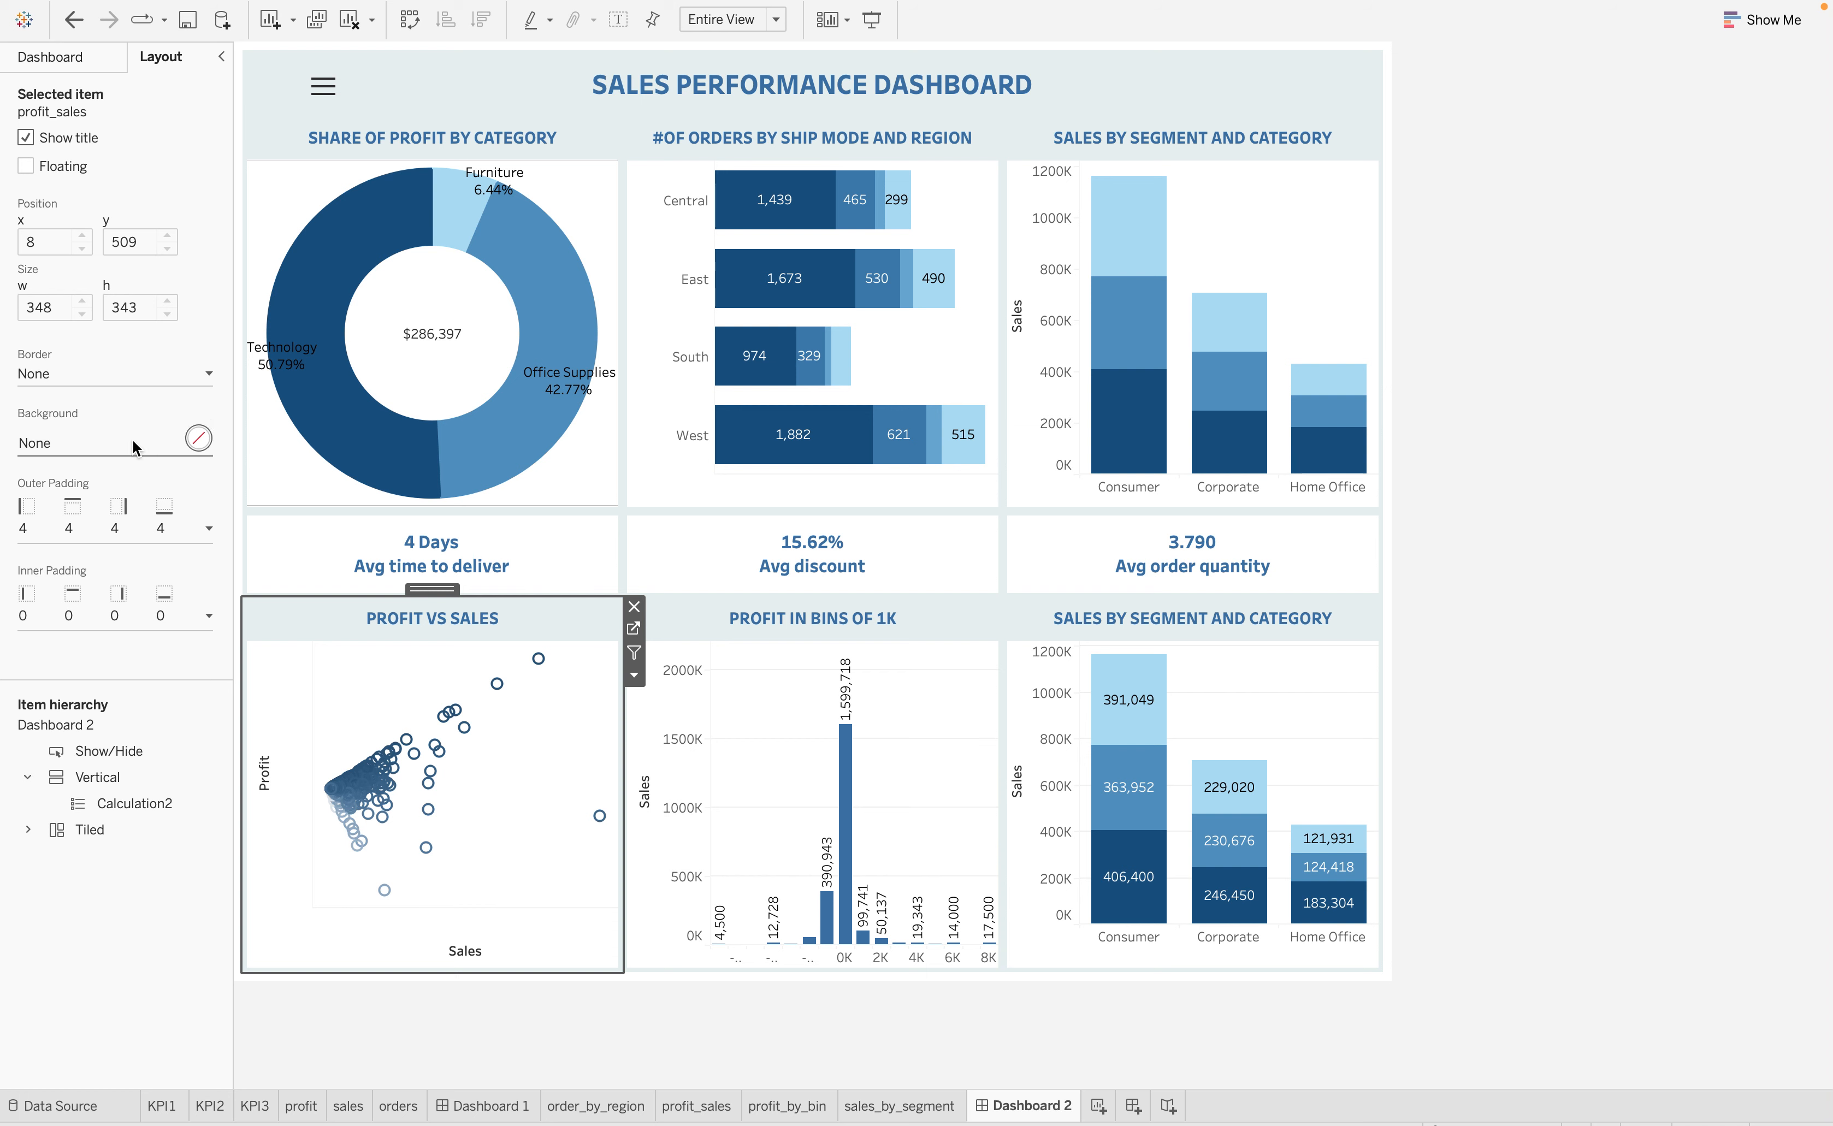
{"action": "left_click", "coordinate": [199, 439]}
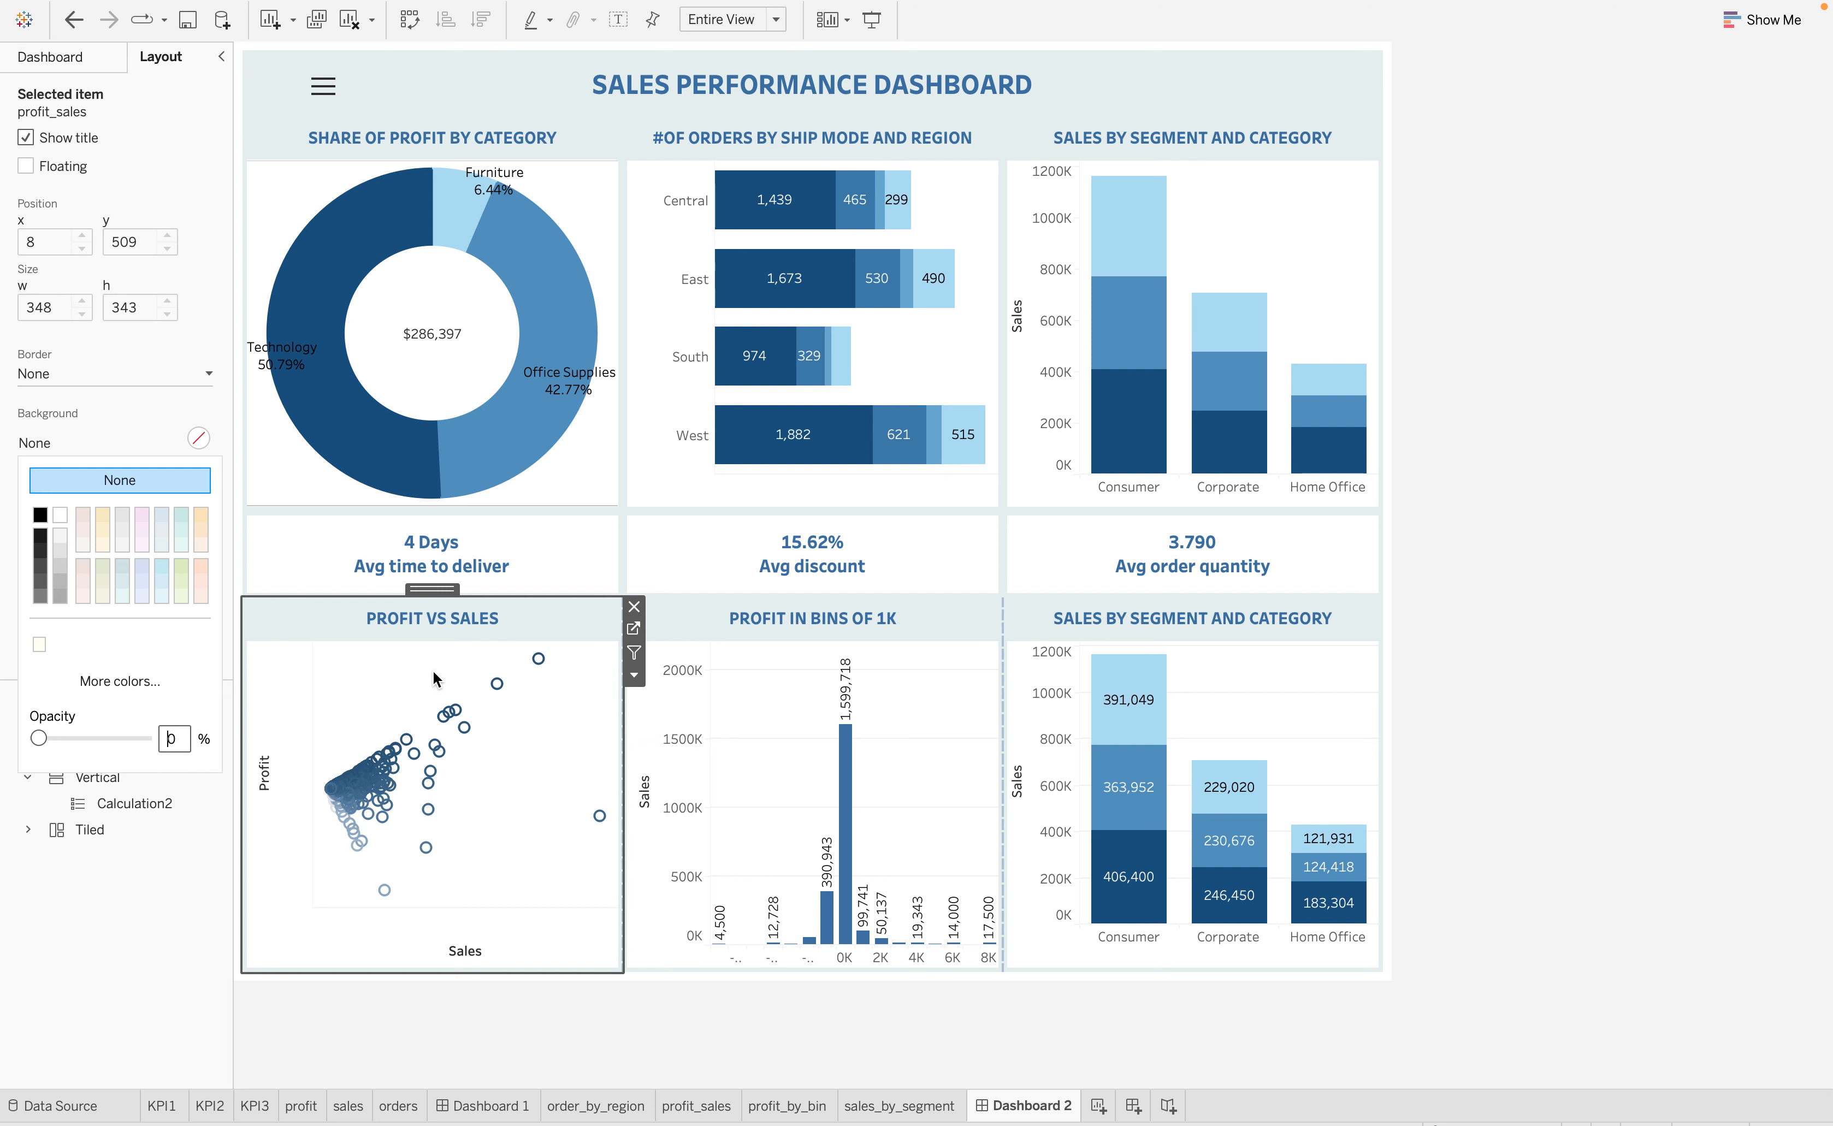
{"action": "left_click", "coordinate": [199, 438]}
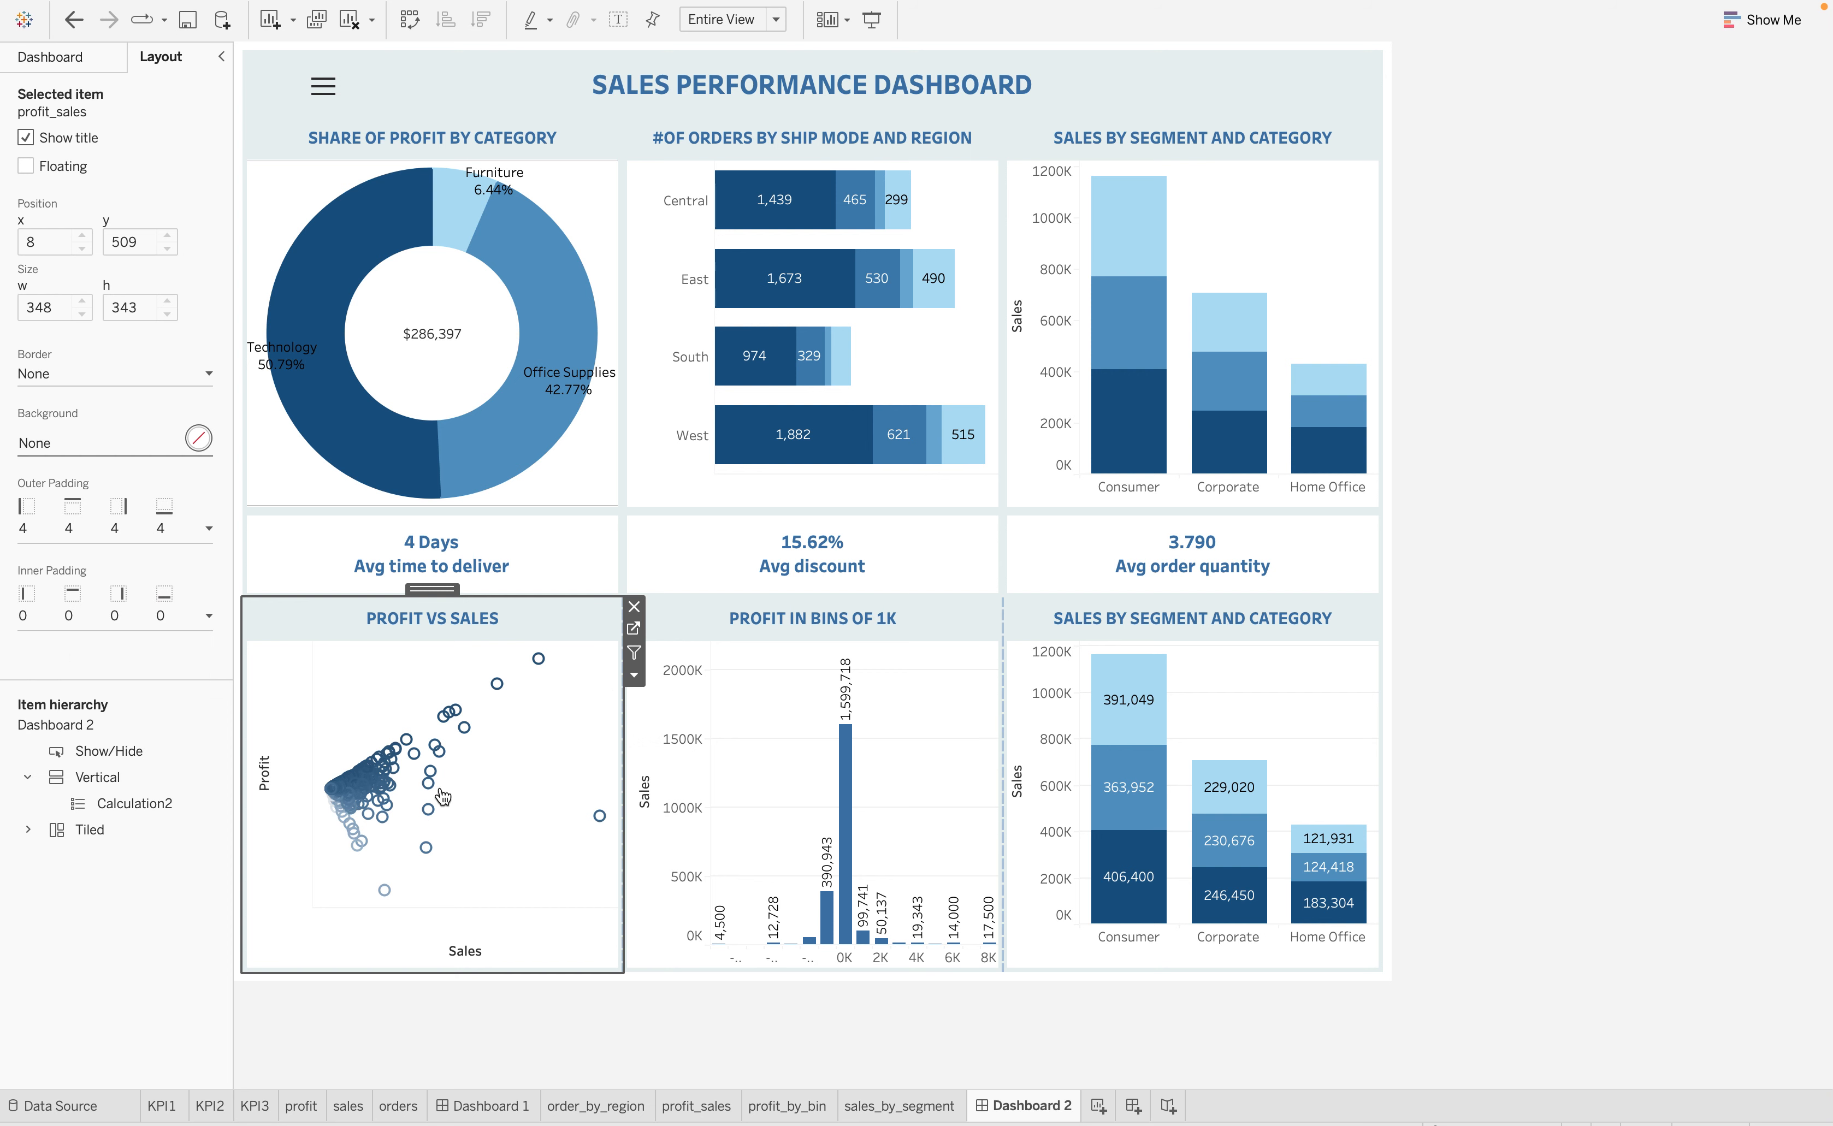
{"action": "left_click", "coordinate": [203, 372]}
{"action": "left_click", "coordinate": [203, 372]}
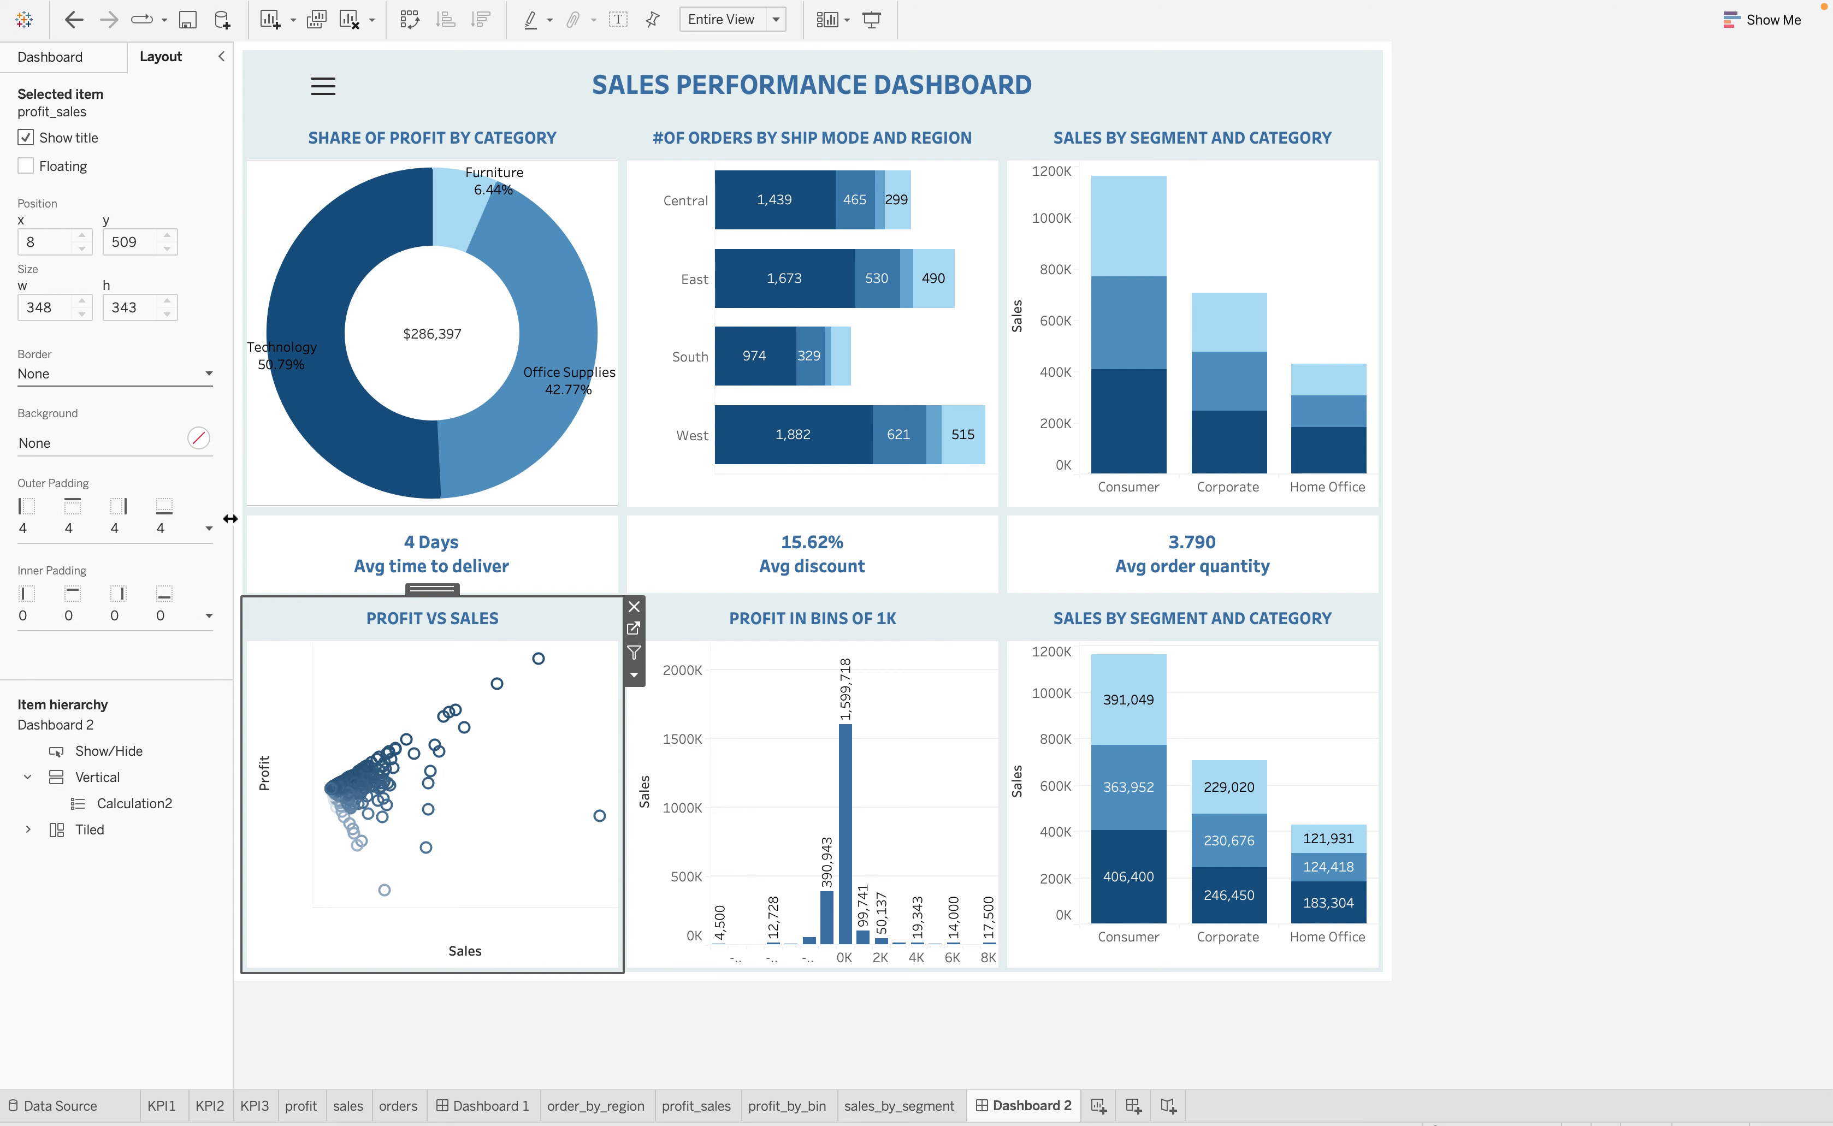
Try outer padding of 8 and 0 on all sides of the Profit vs Sales chart, and restore it to 4
{"action": "left_click", "coordinate": [208, 527]}
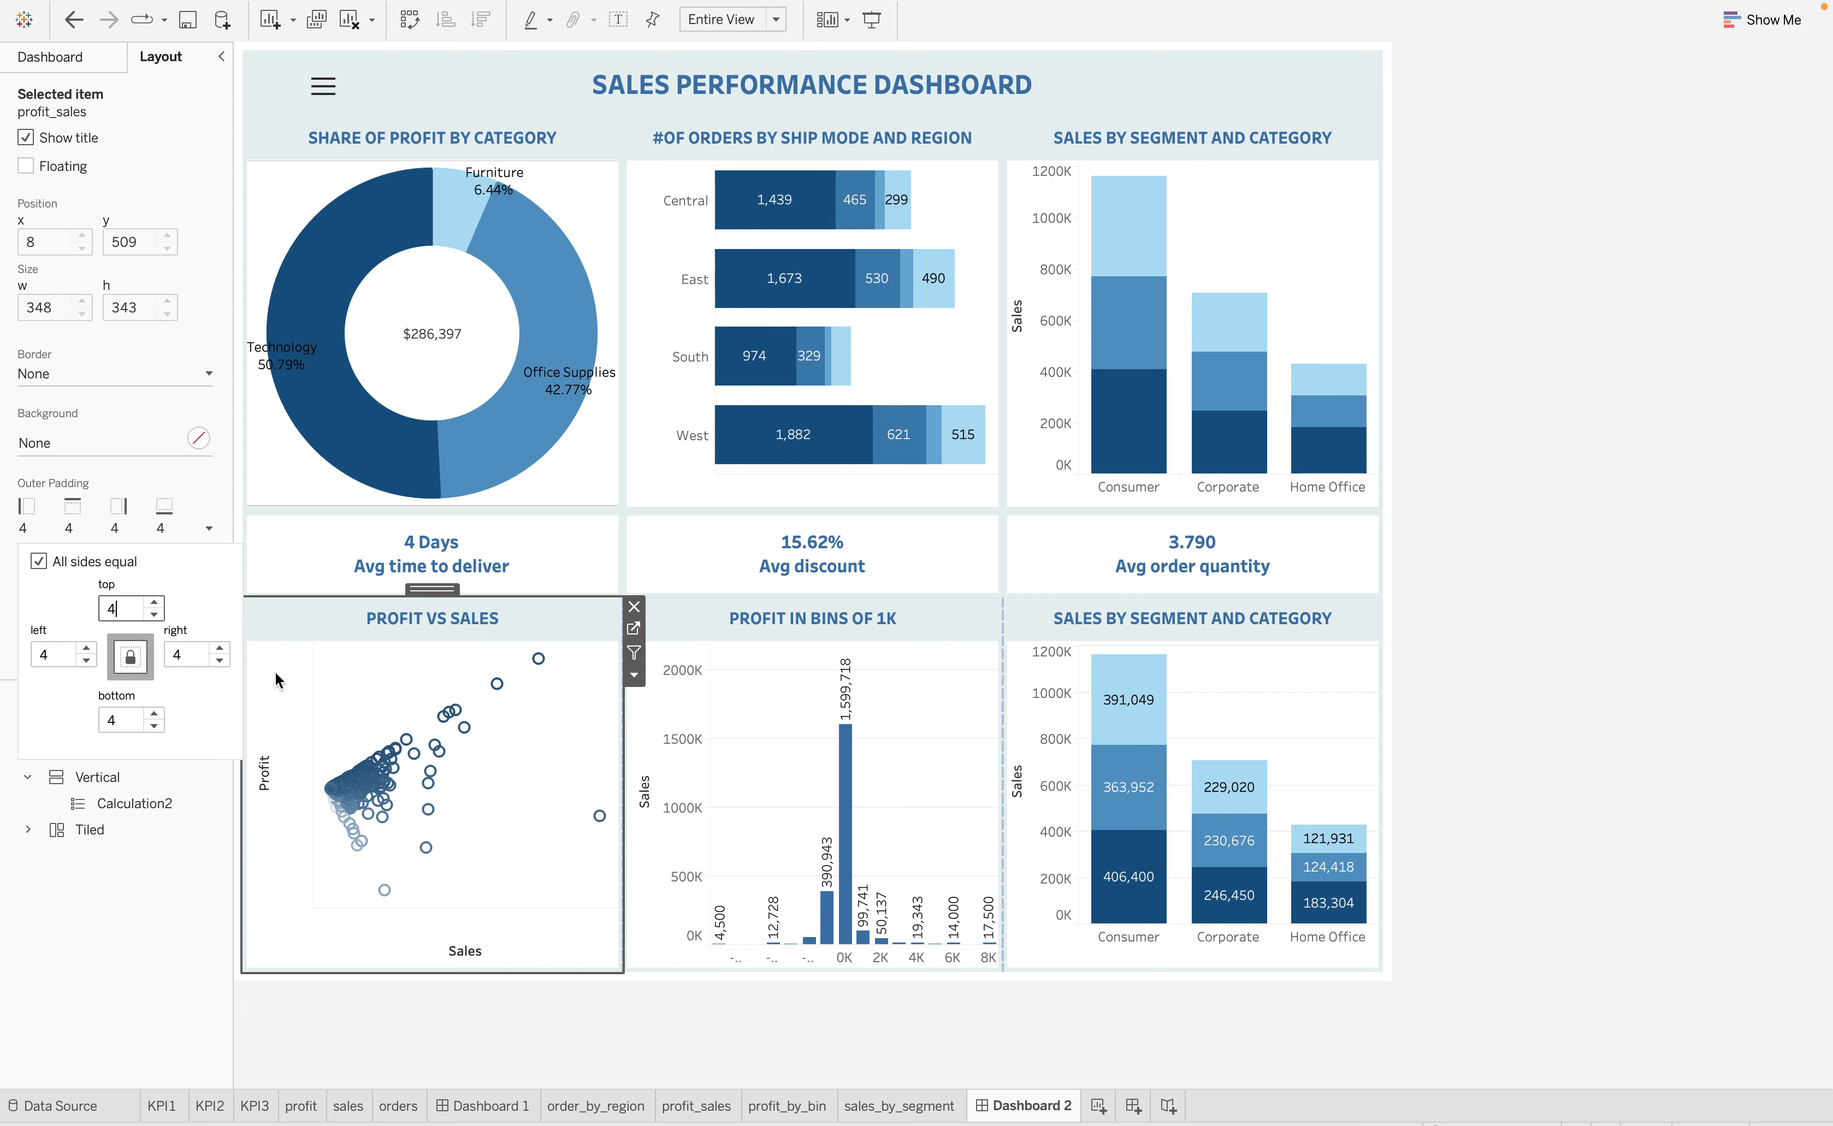
{"action": "key", "text": "BackSpace"}
{"action": "type", "text": "8"}
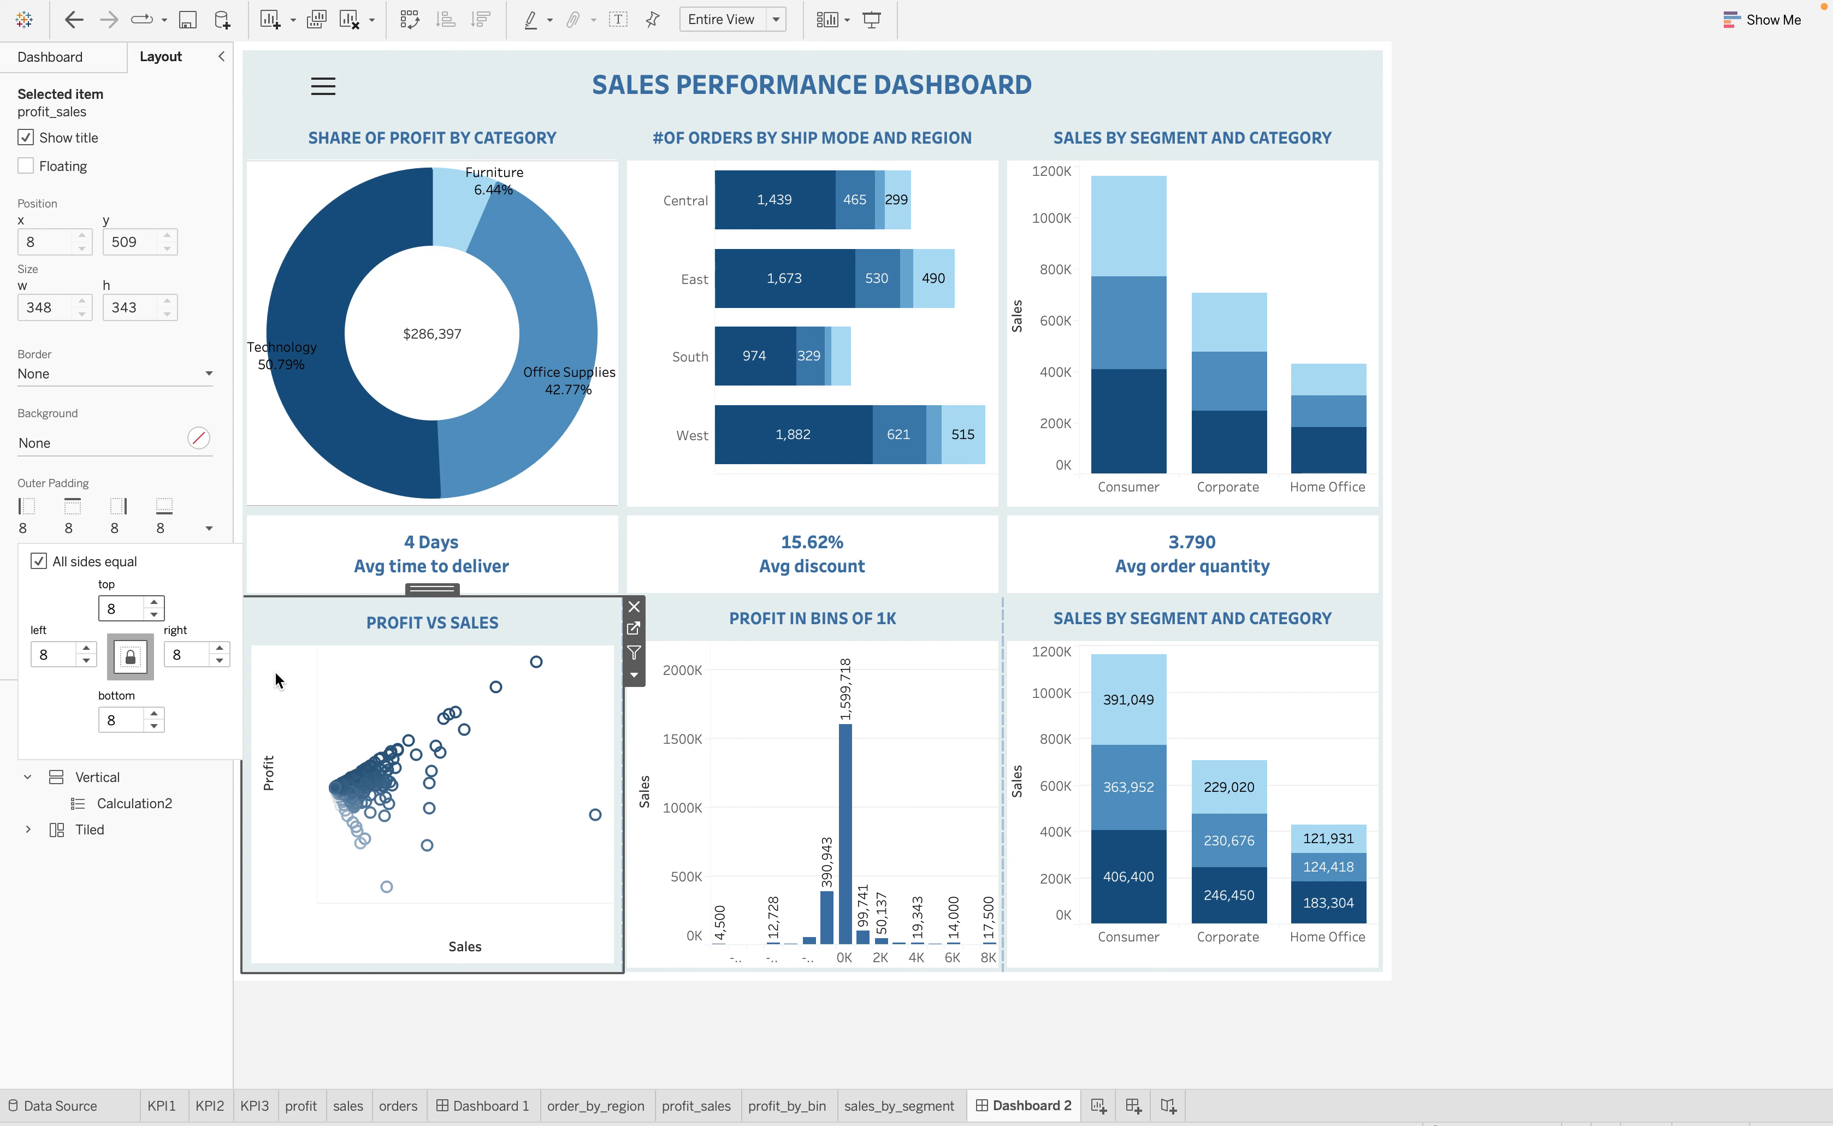
{"action": "key", "text": "BackSpace"}
{"action": "type", "text": "0"}
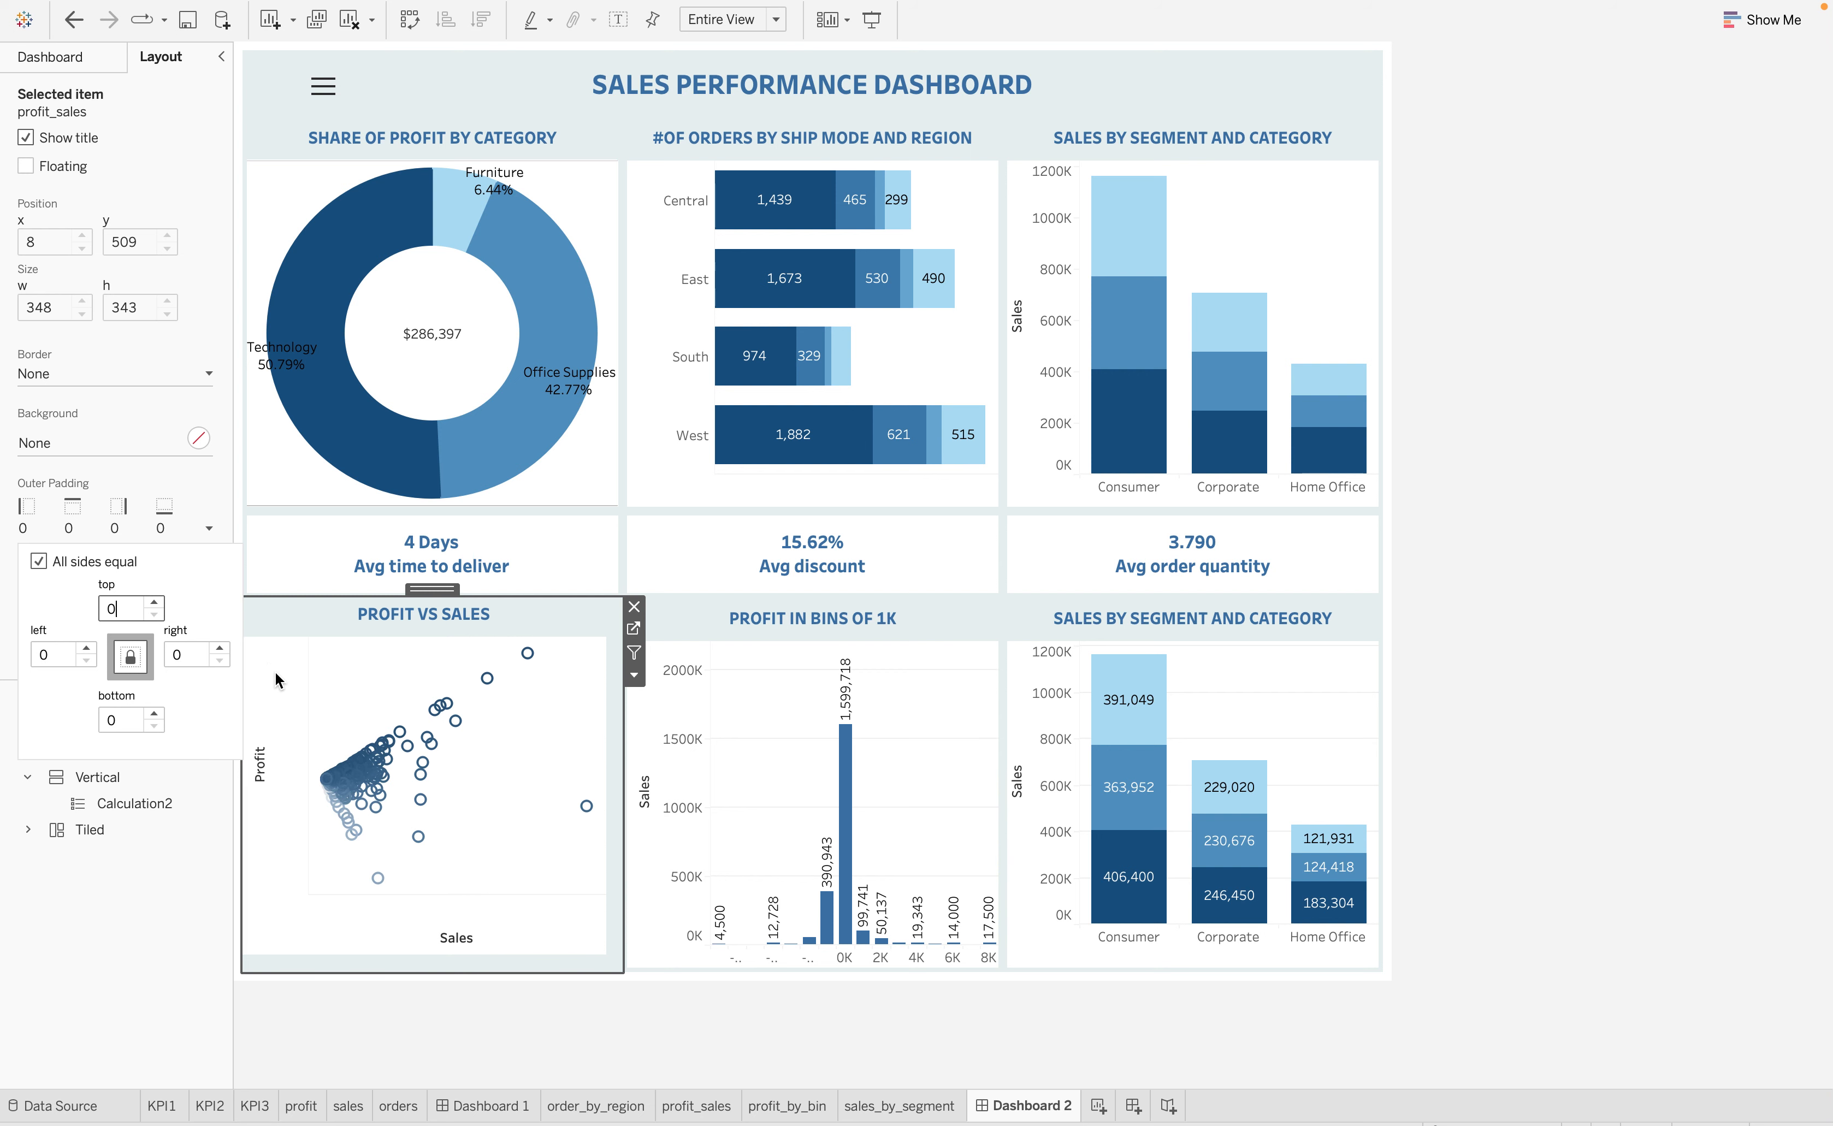
{"action": "key", "text": "BackSpace"}
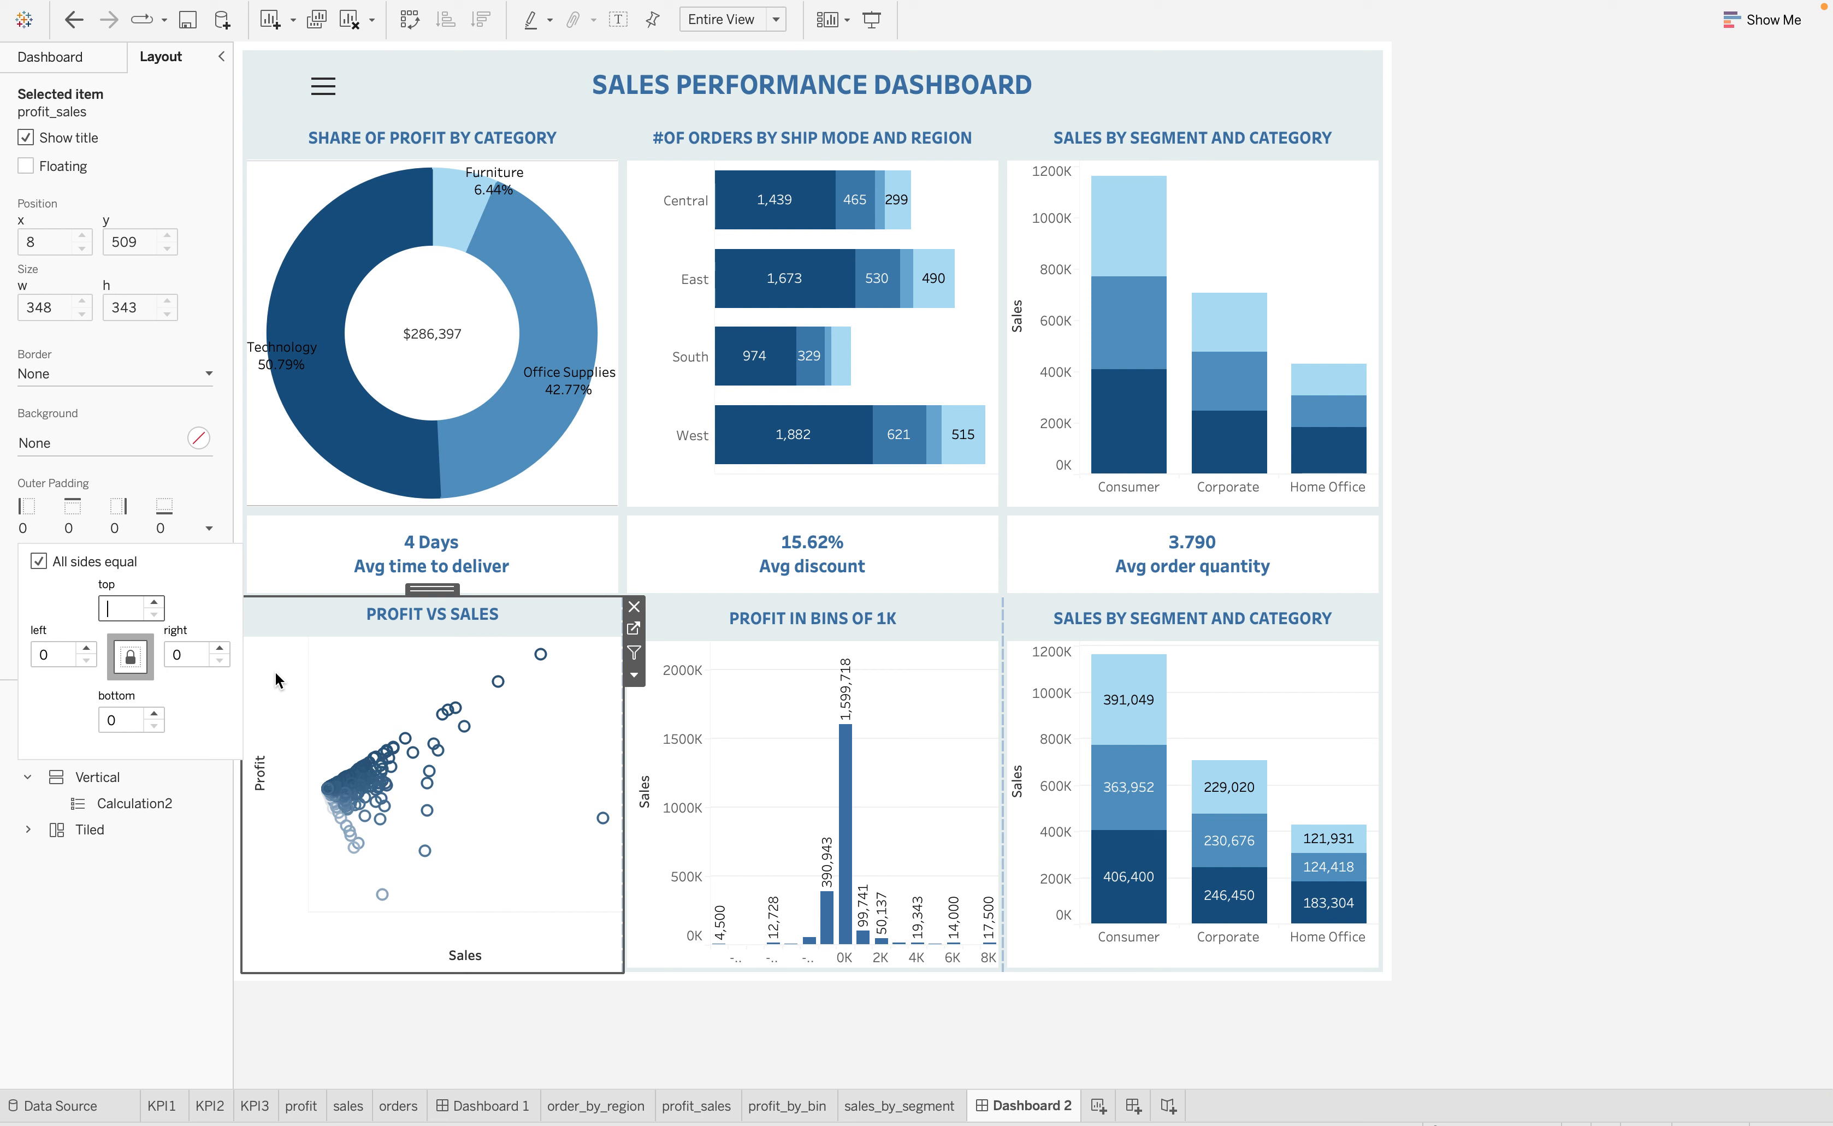
{"action": "type", "text": "4"}
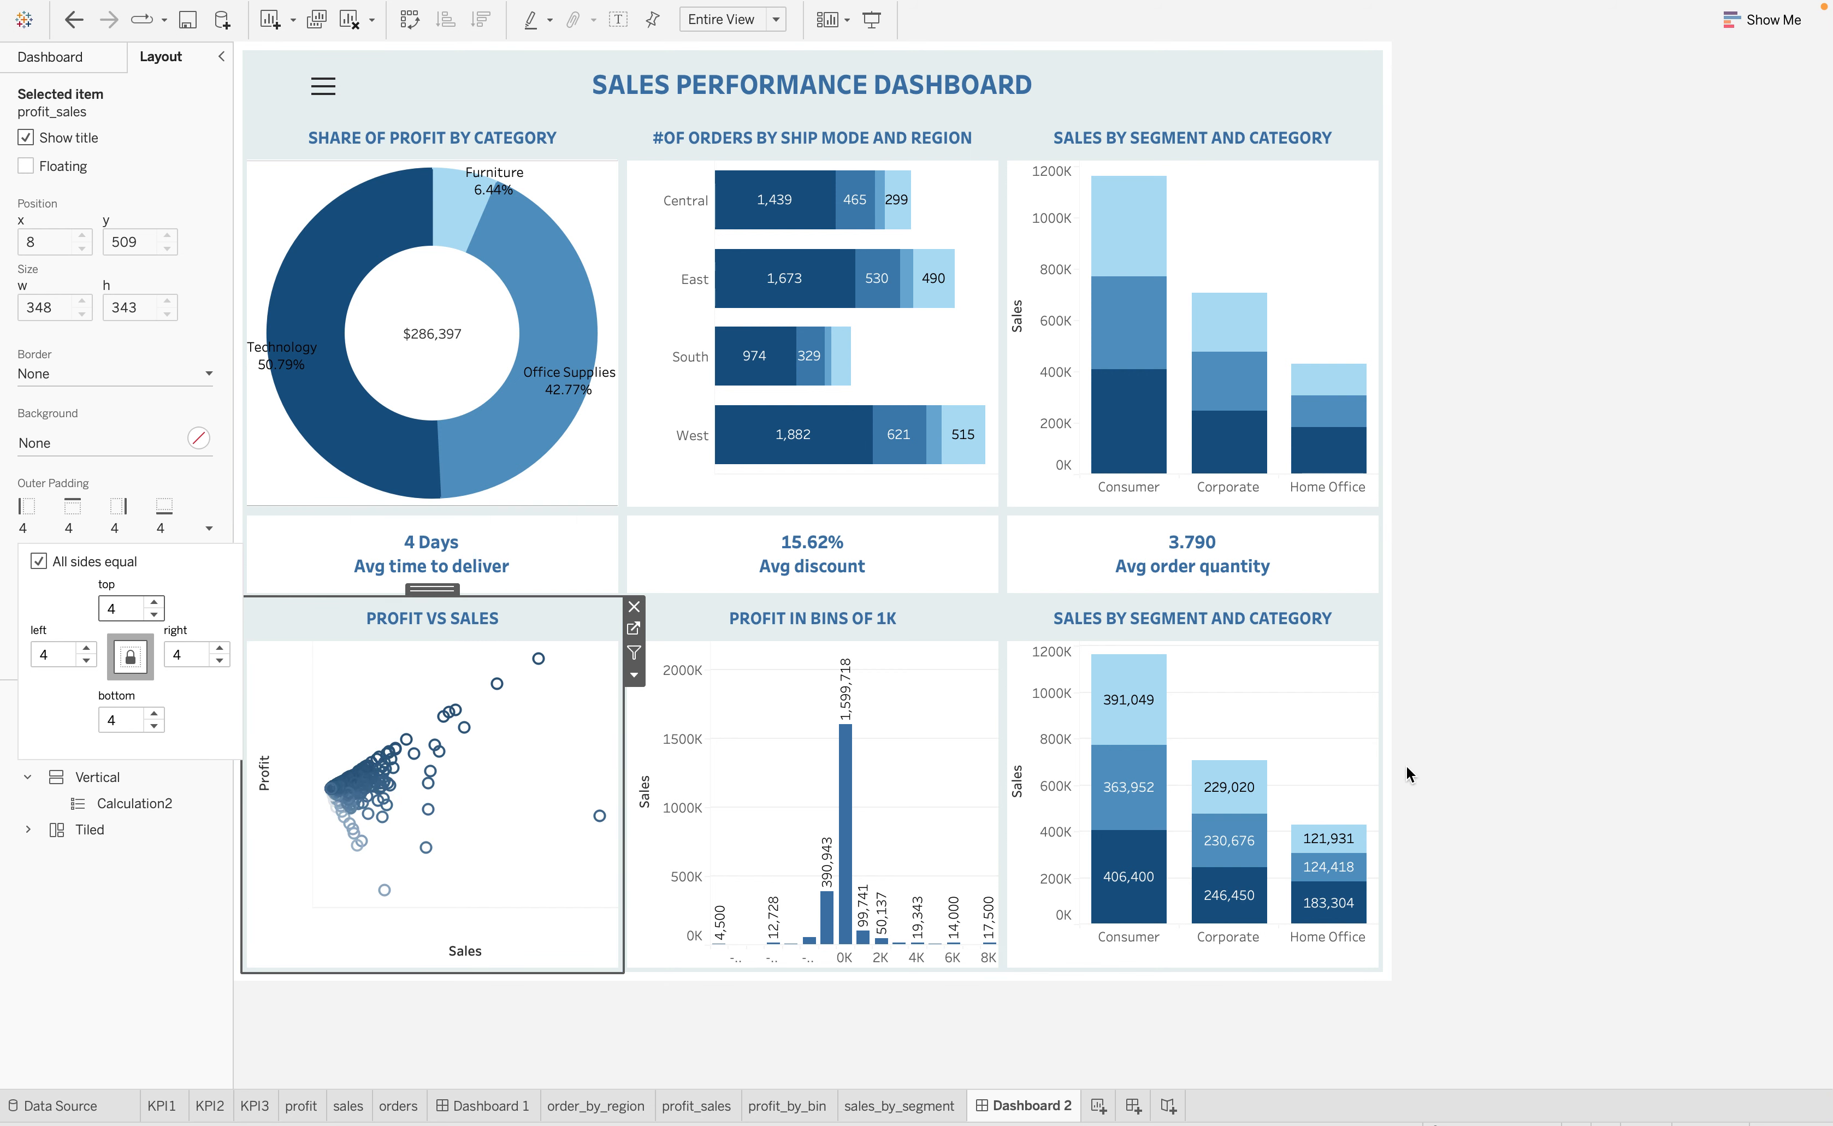
{"action": "left_click", "coordinate": [1488, 783]}
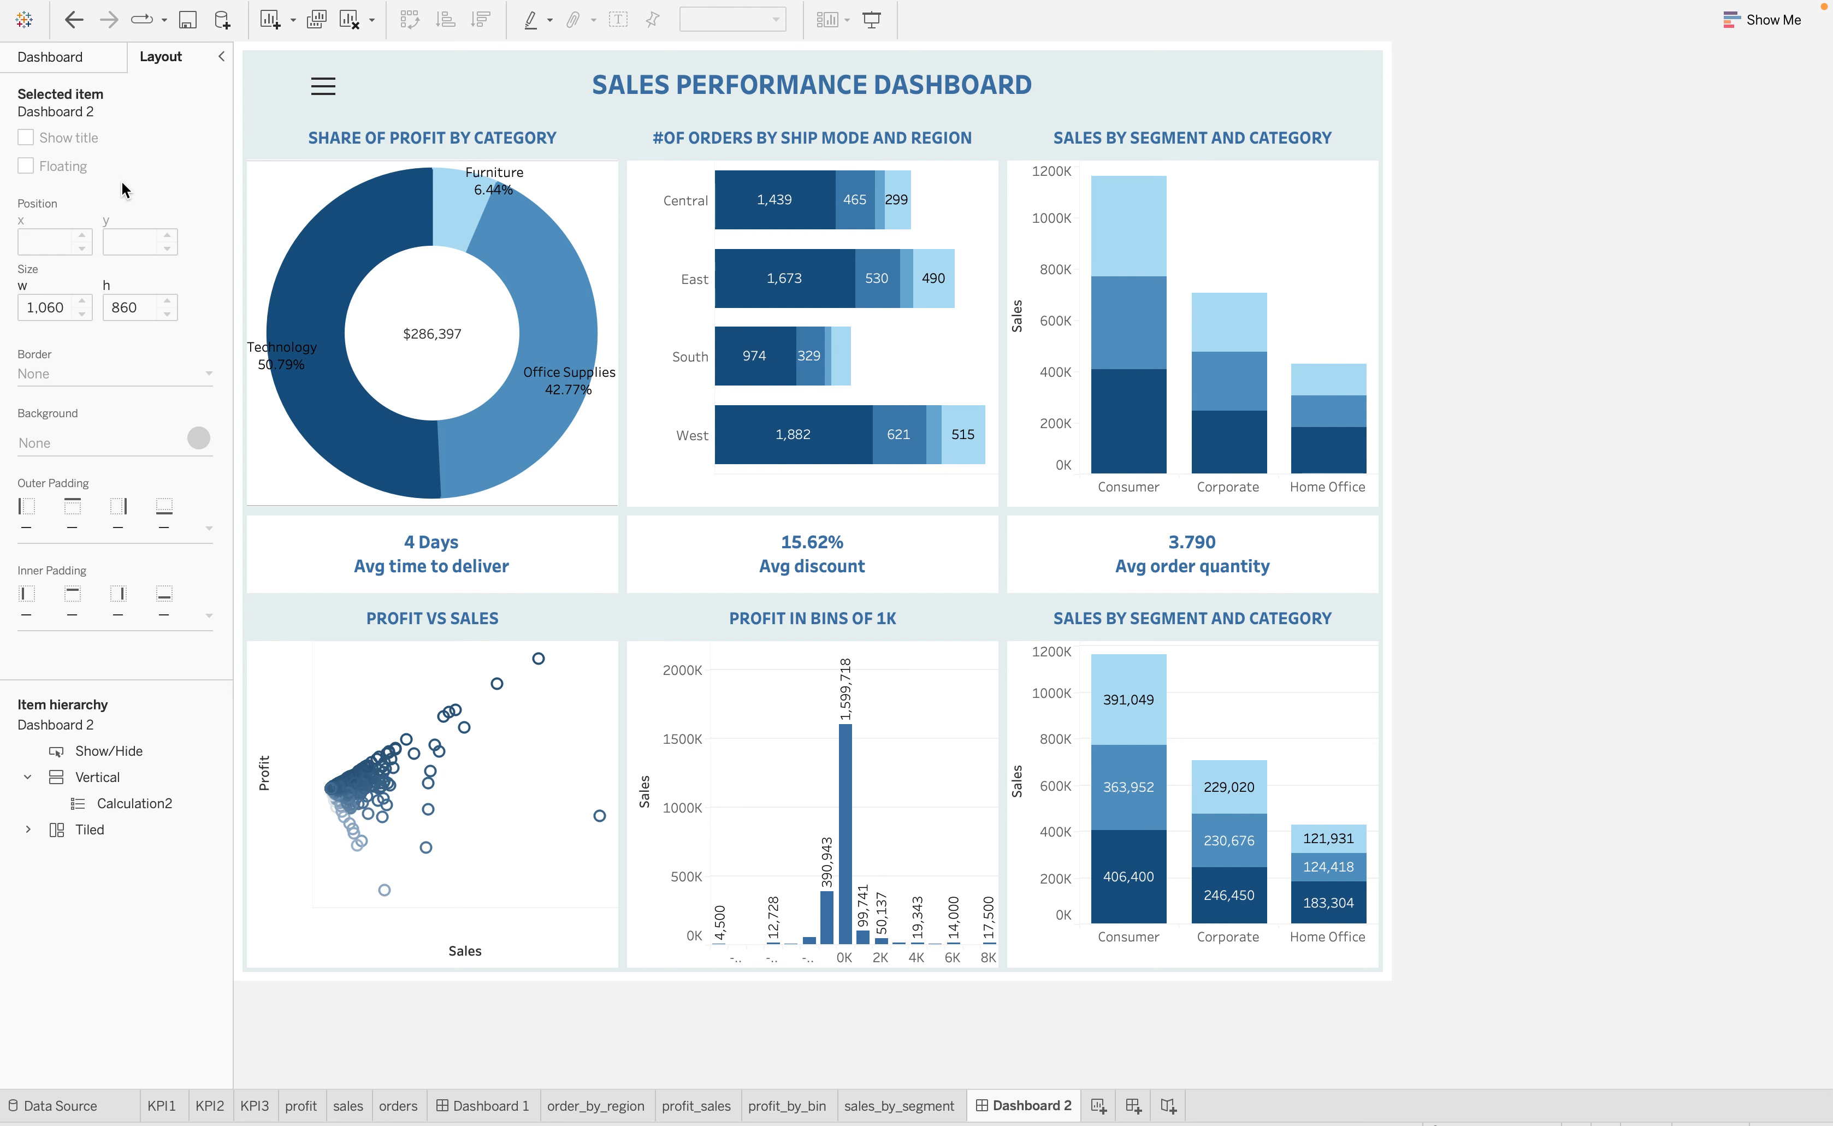
Preview the dashboard in the Desktop device type on the generic, iPad Pro 12.9-inch, medium and large monitor models
{"action": "left_click", "coordinate": [89, 52]}
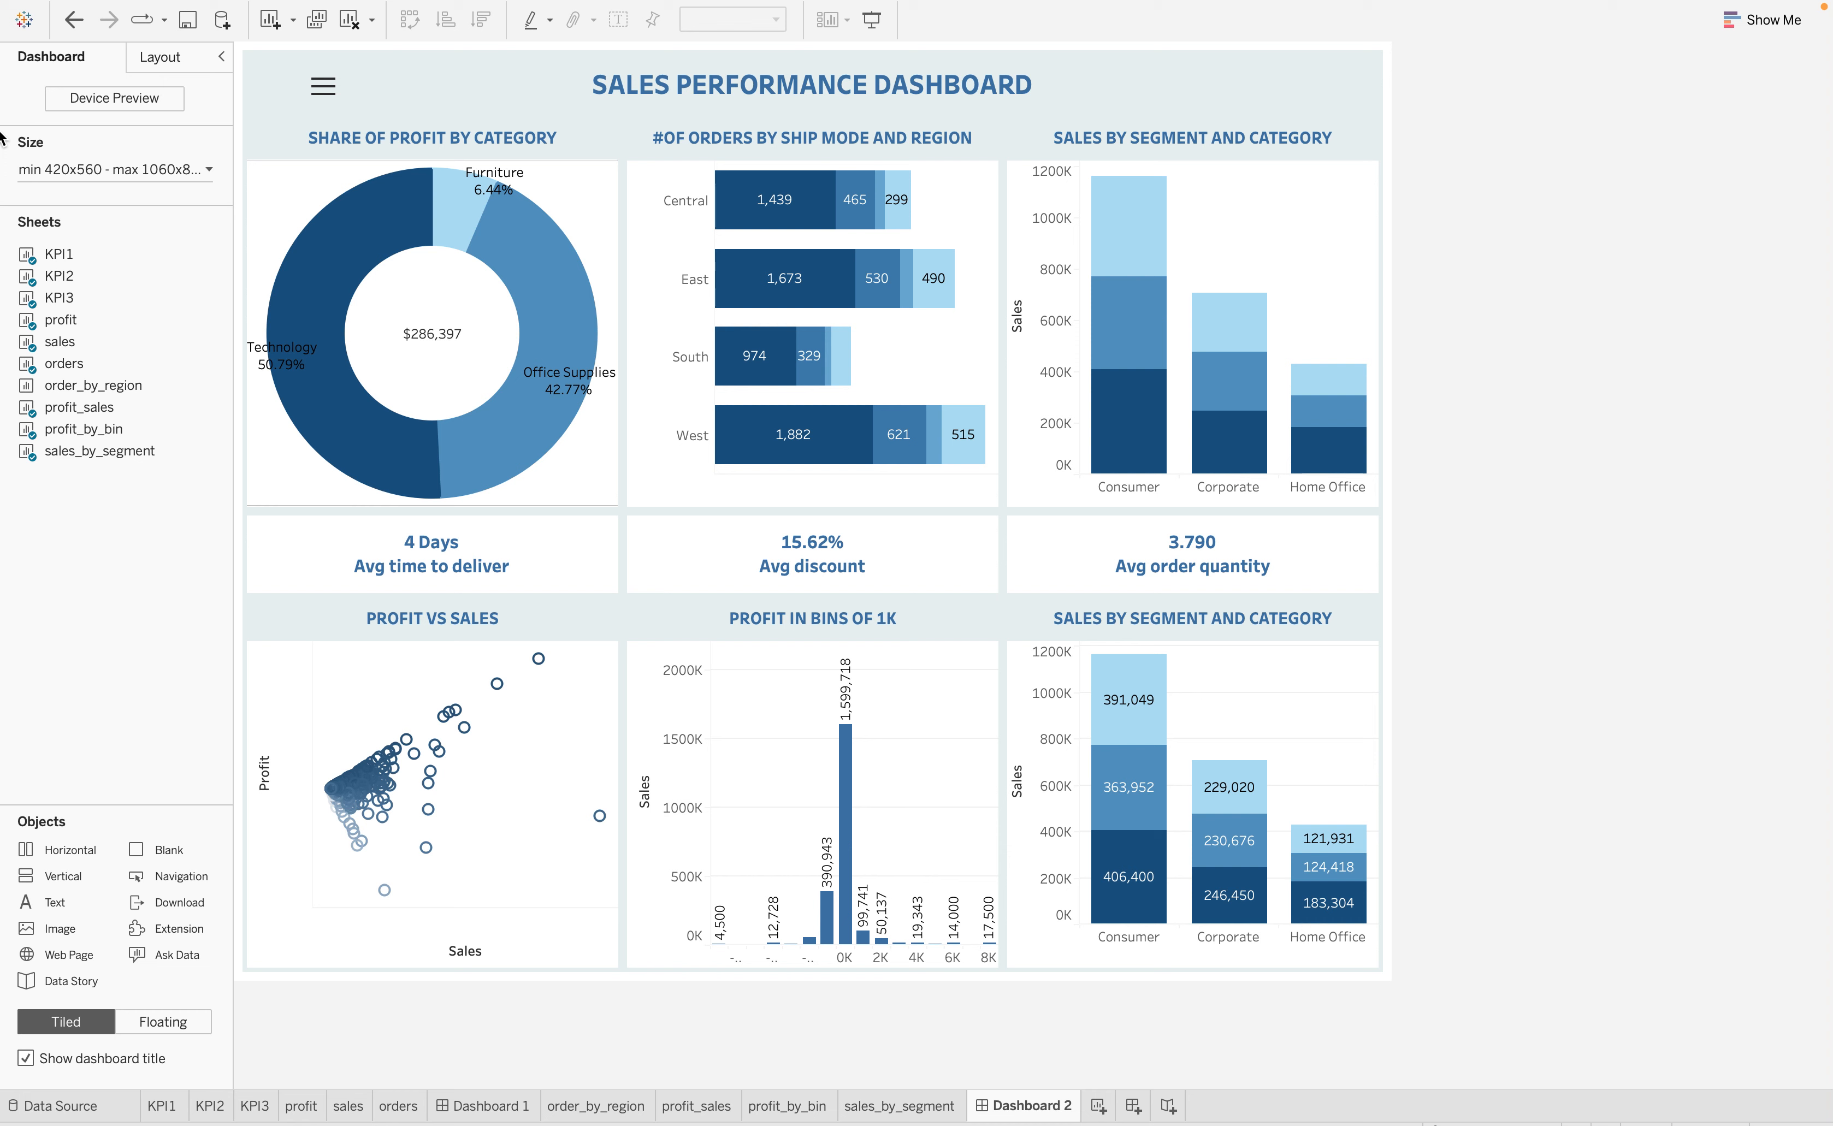
{"action": "left_click", "coordinate": [160, 97]}
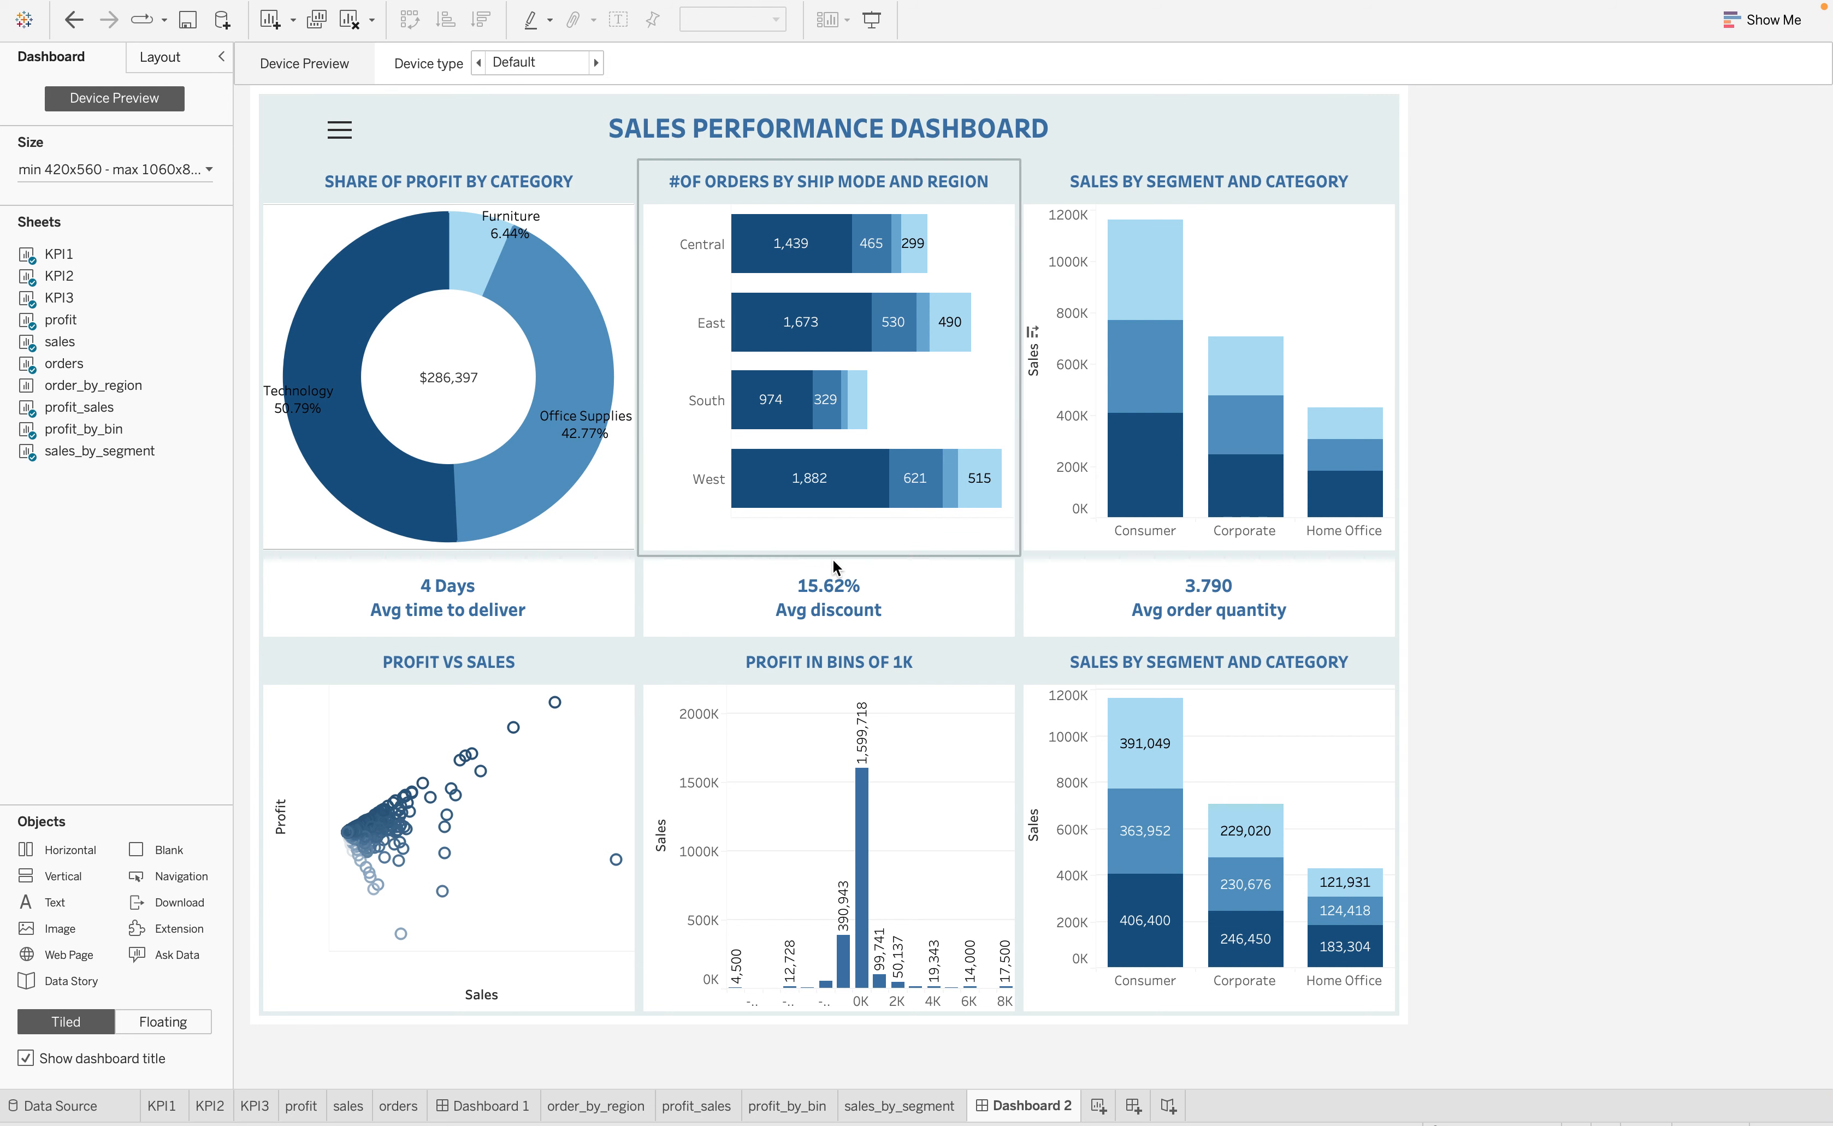
{"action": "left_click", "coordinate": [597, 62]}
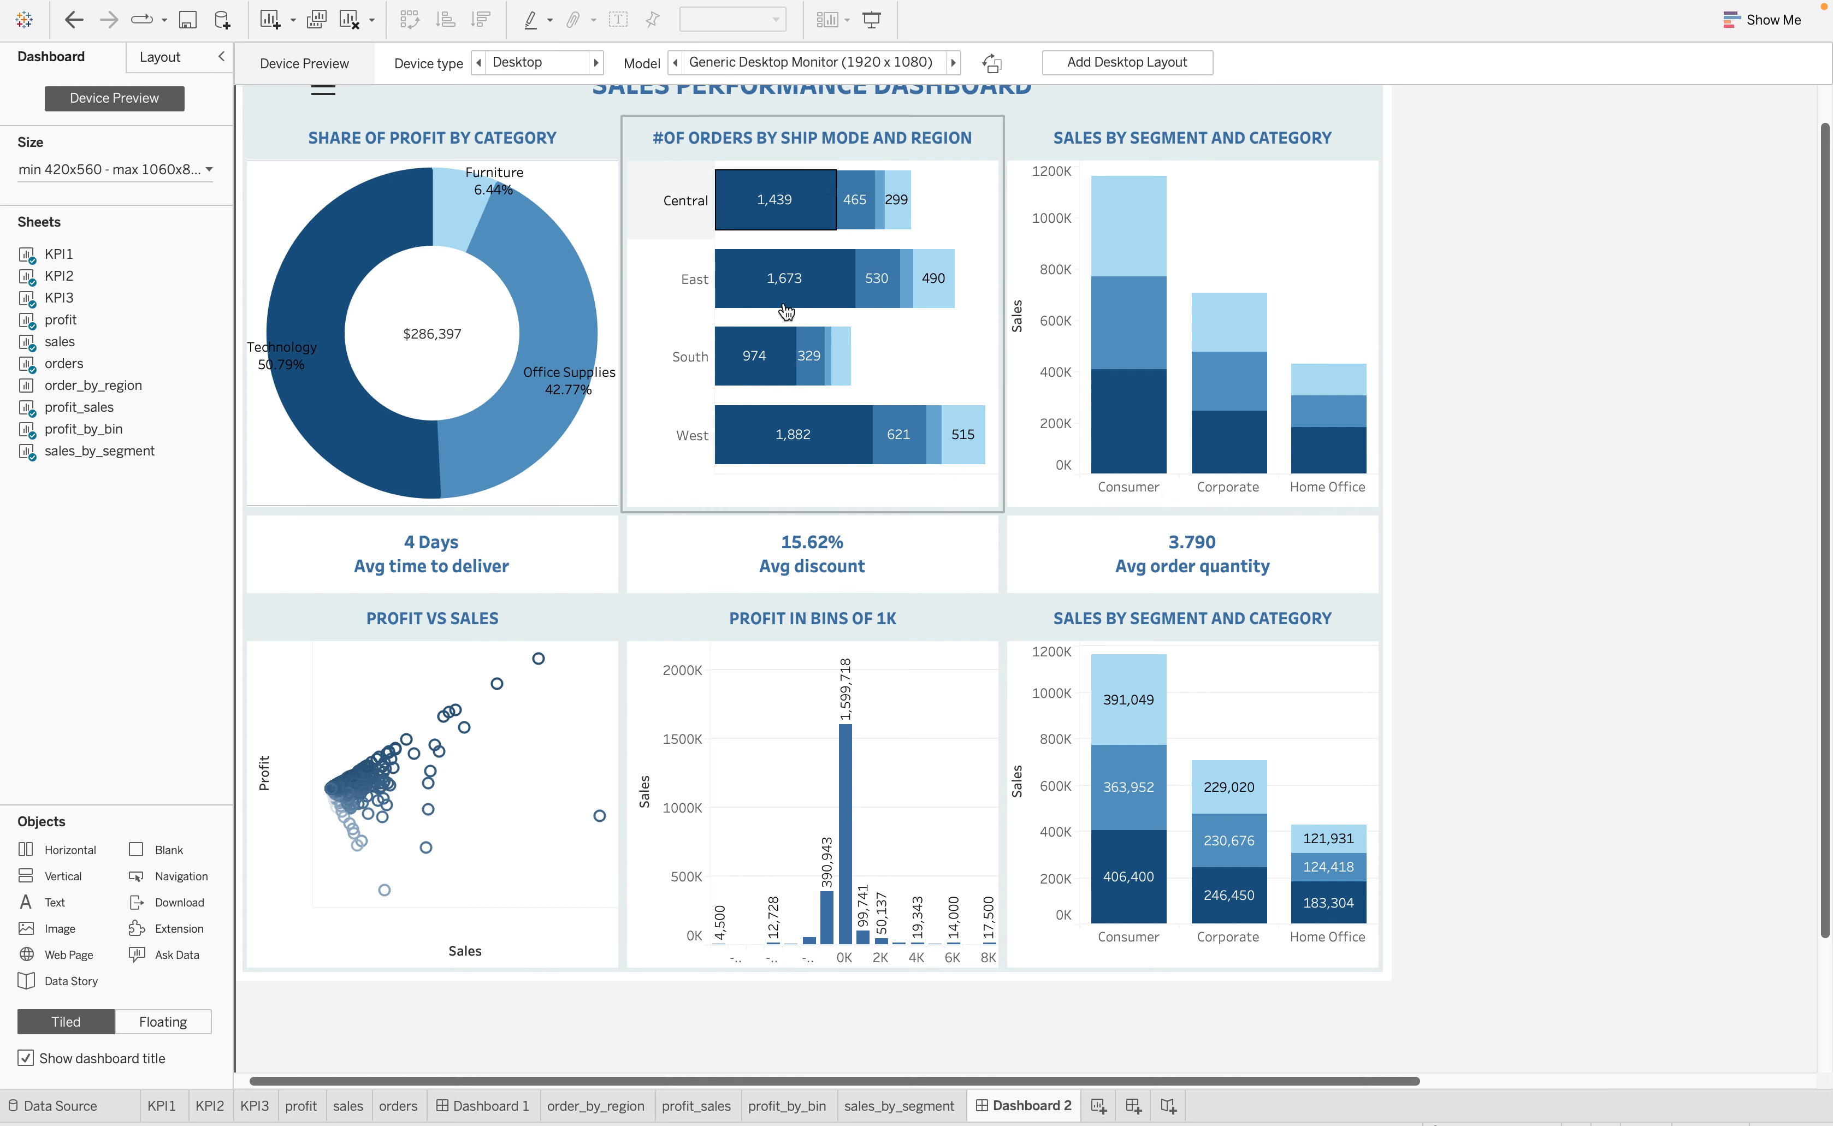
{"action": "scroll", "coordinate": [421, 362], "scroll_direction": "up", "scroll_amount": 2}
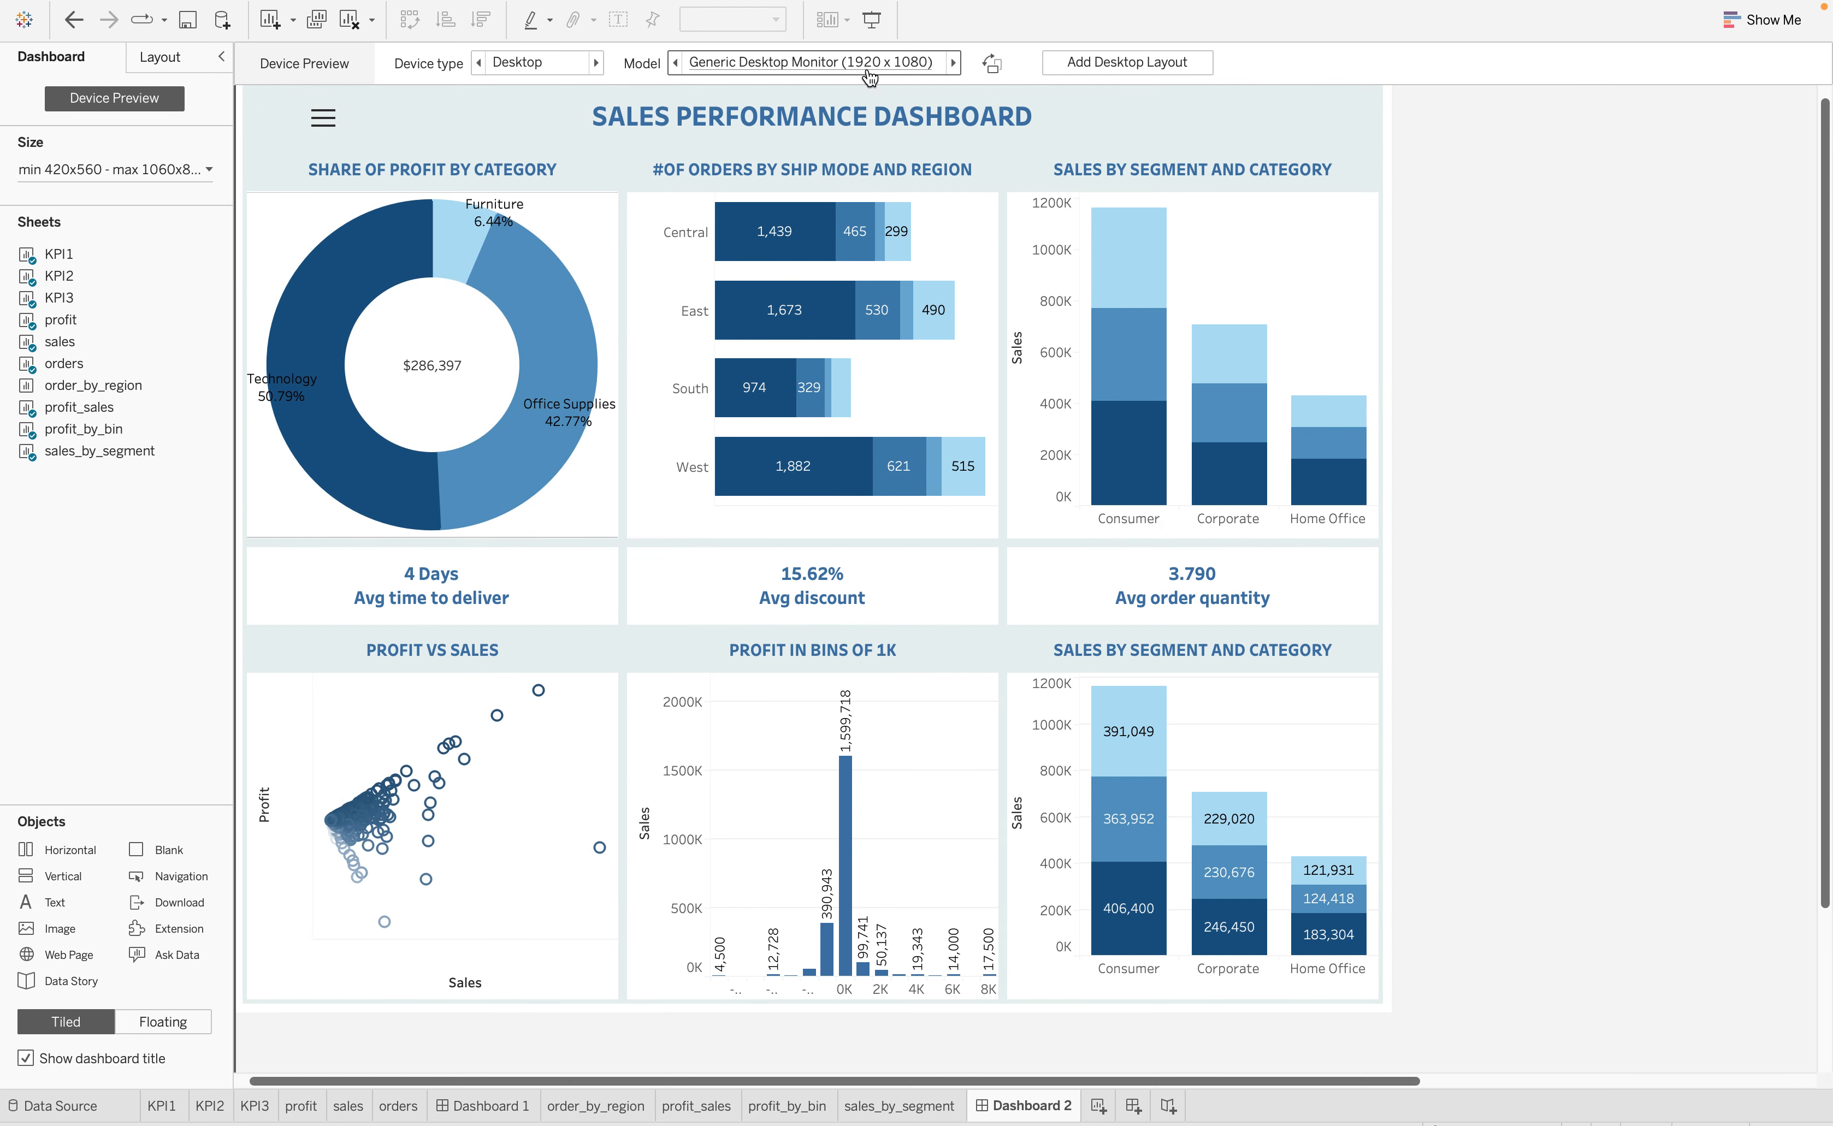
{"action": "left_click", "coordinate": [953, 62]}
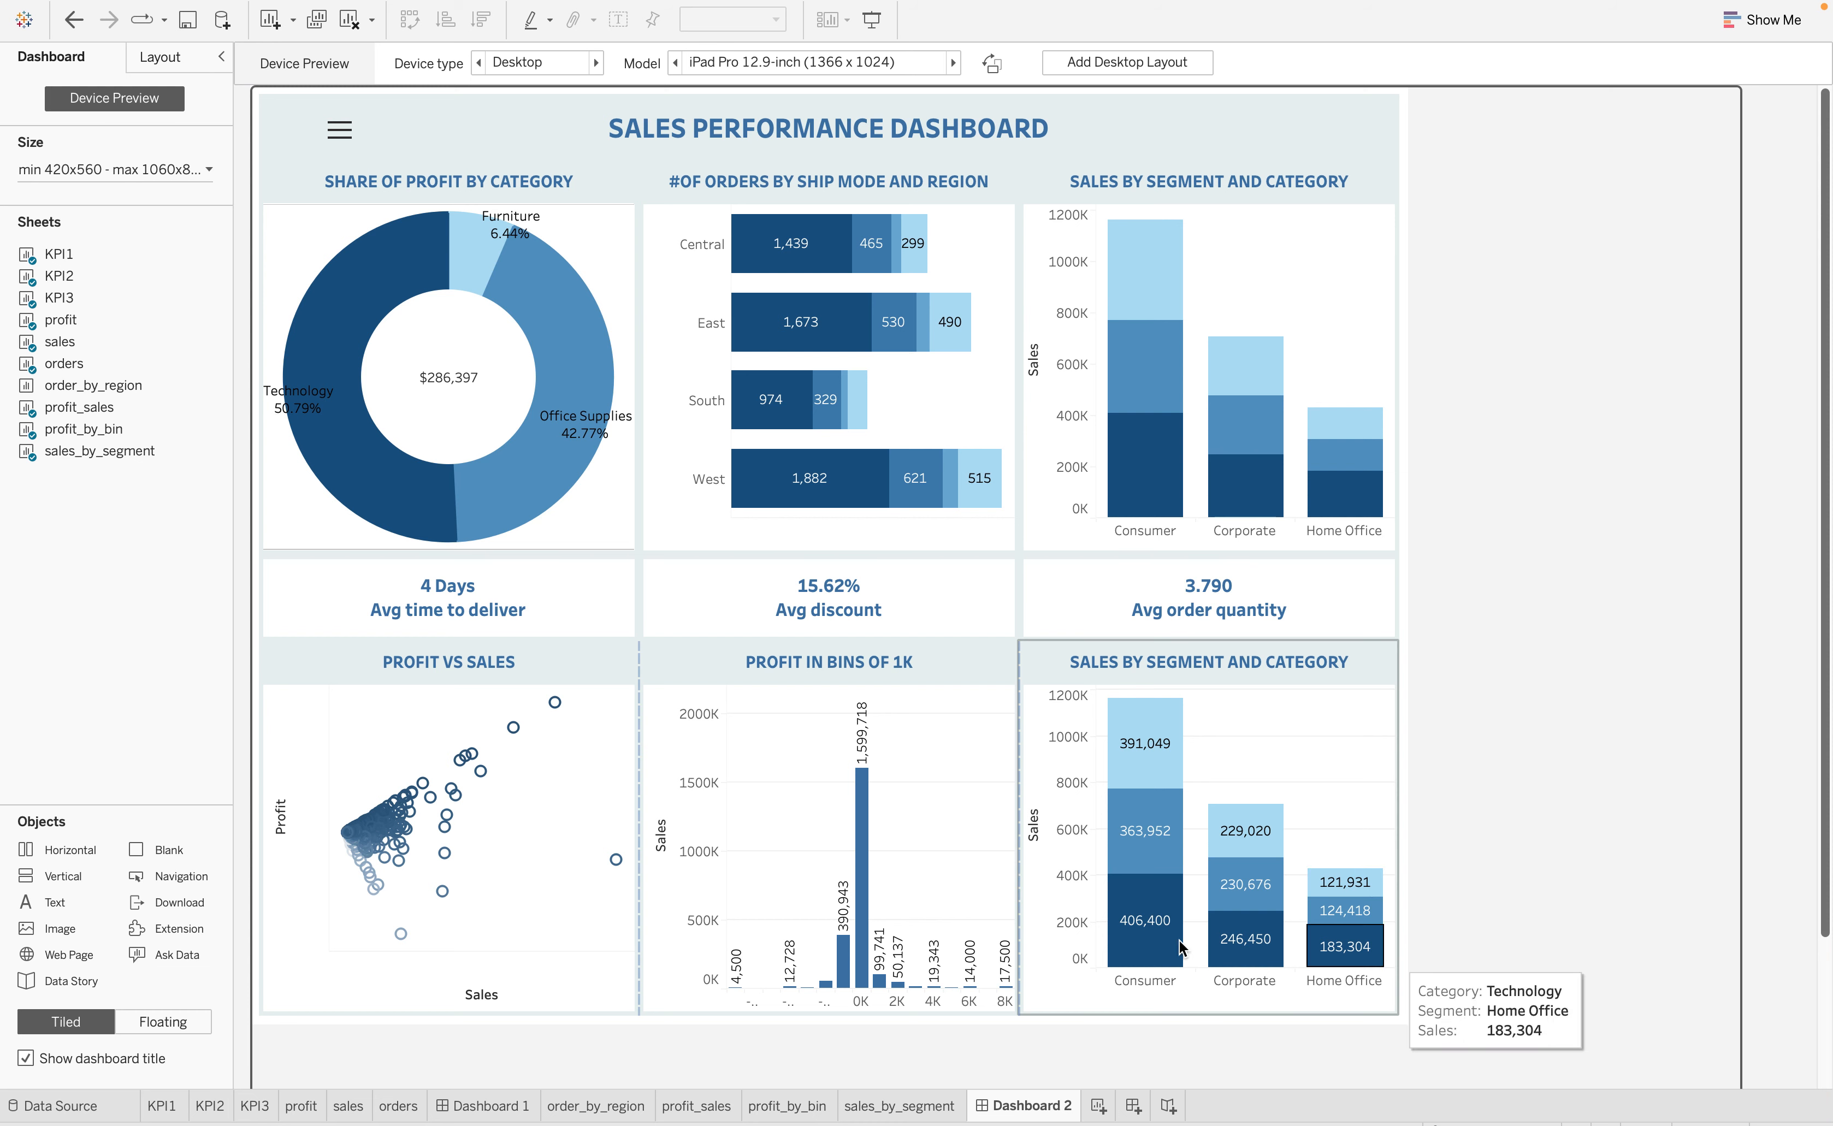
{"action": "left_click", "coordinate": [952, 63]}
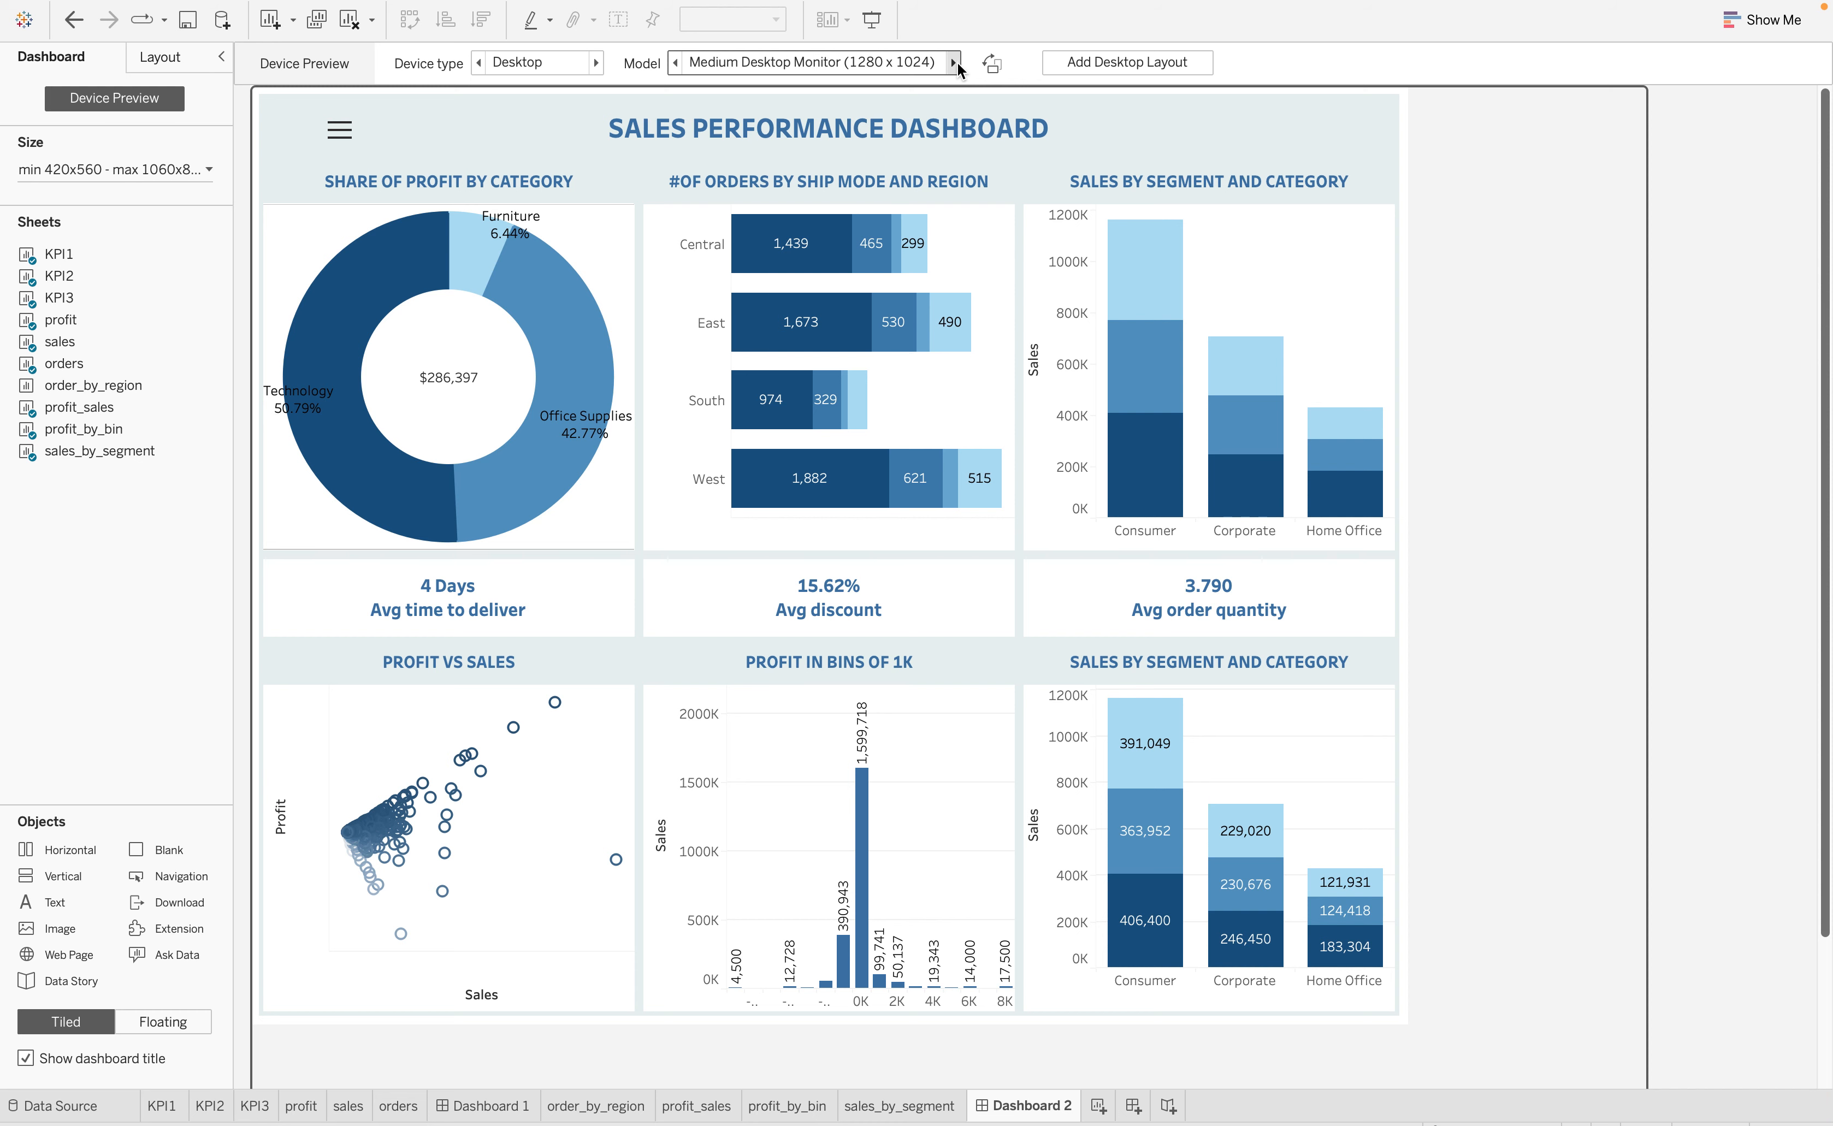
{"action": "left_click", "coordinate": [954, 62]}
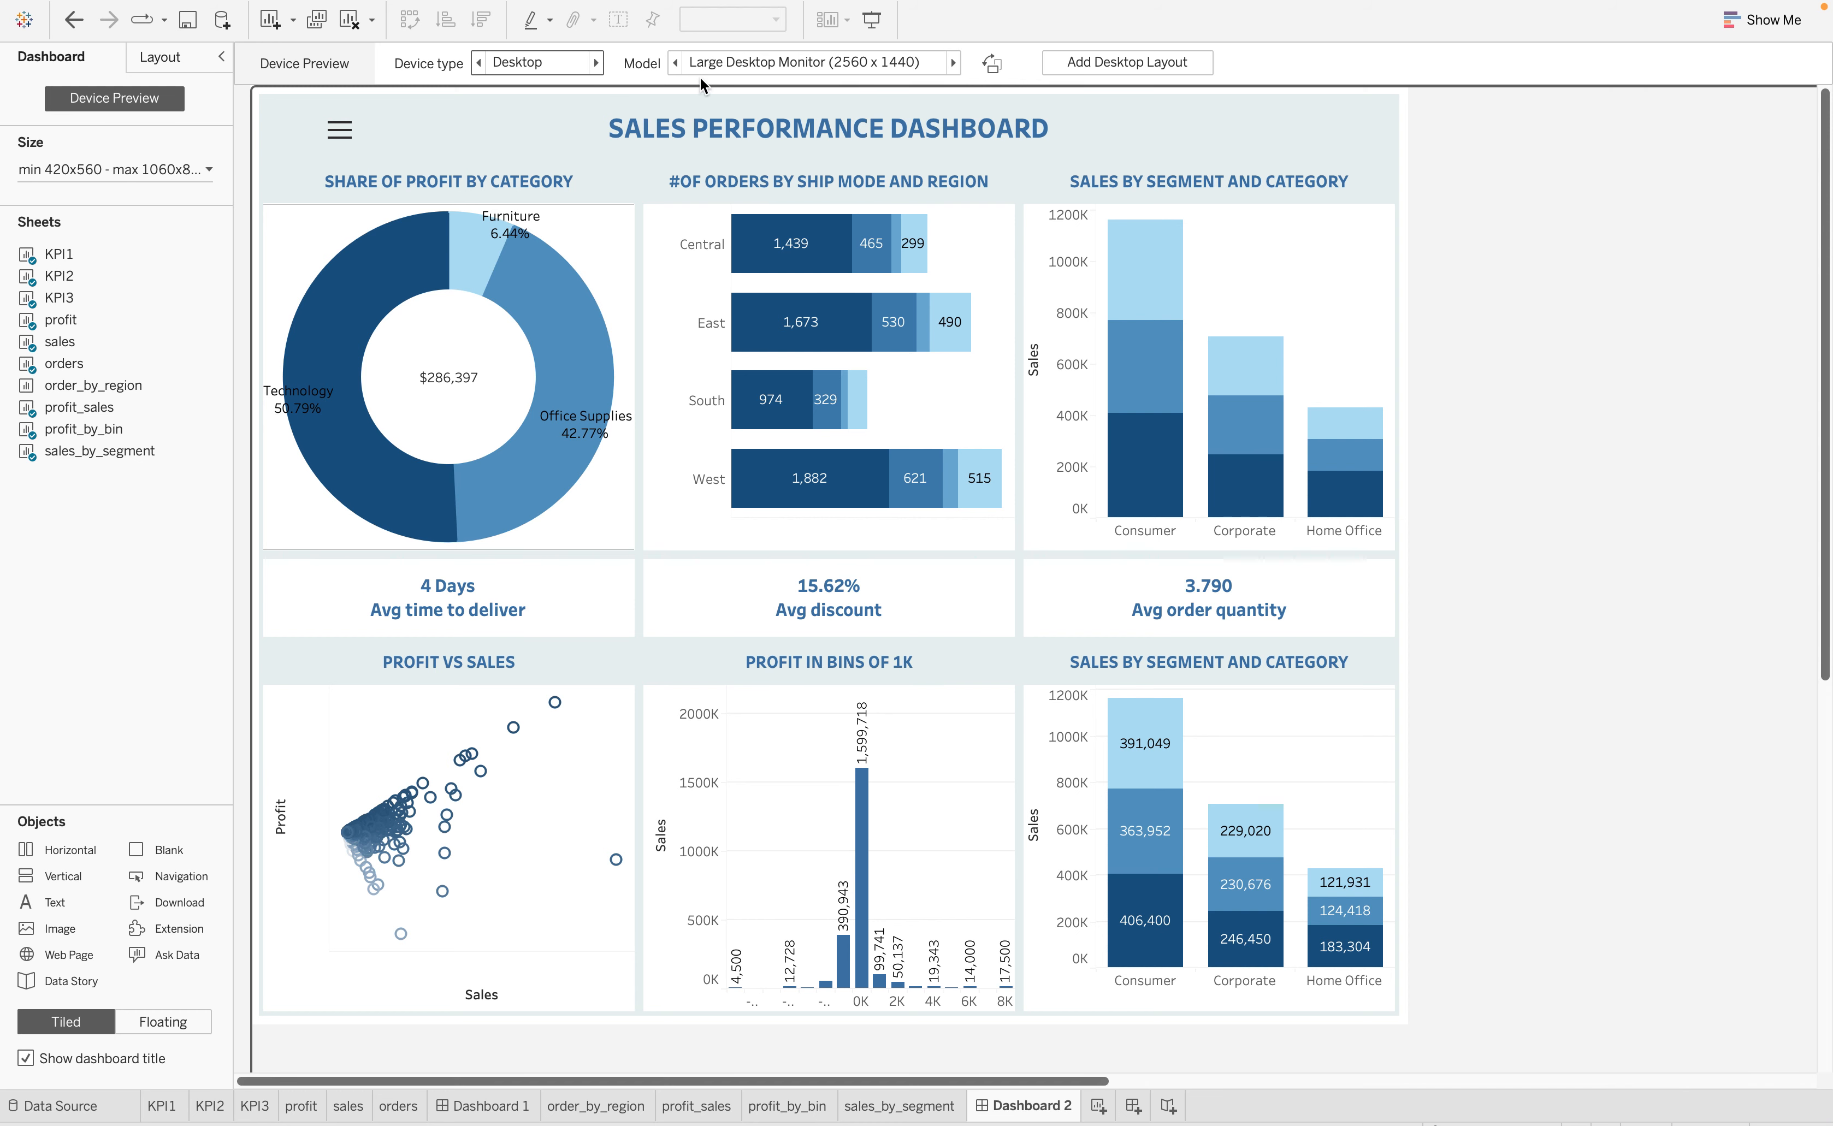
{"action": "left_click", "coordinate": [953, 63]}
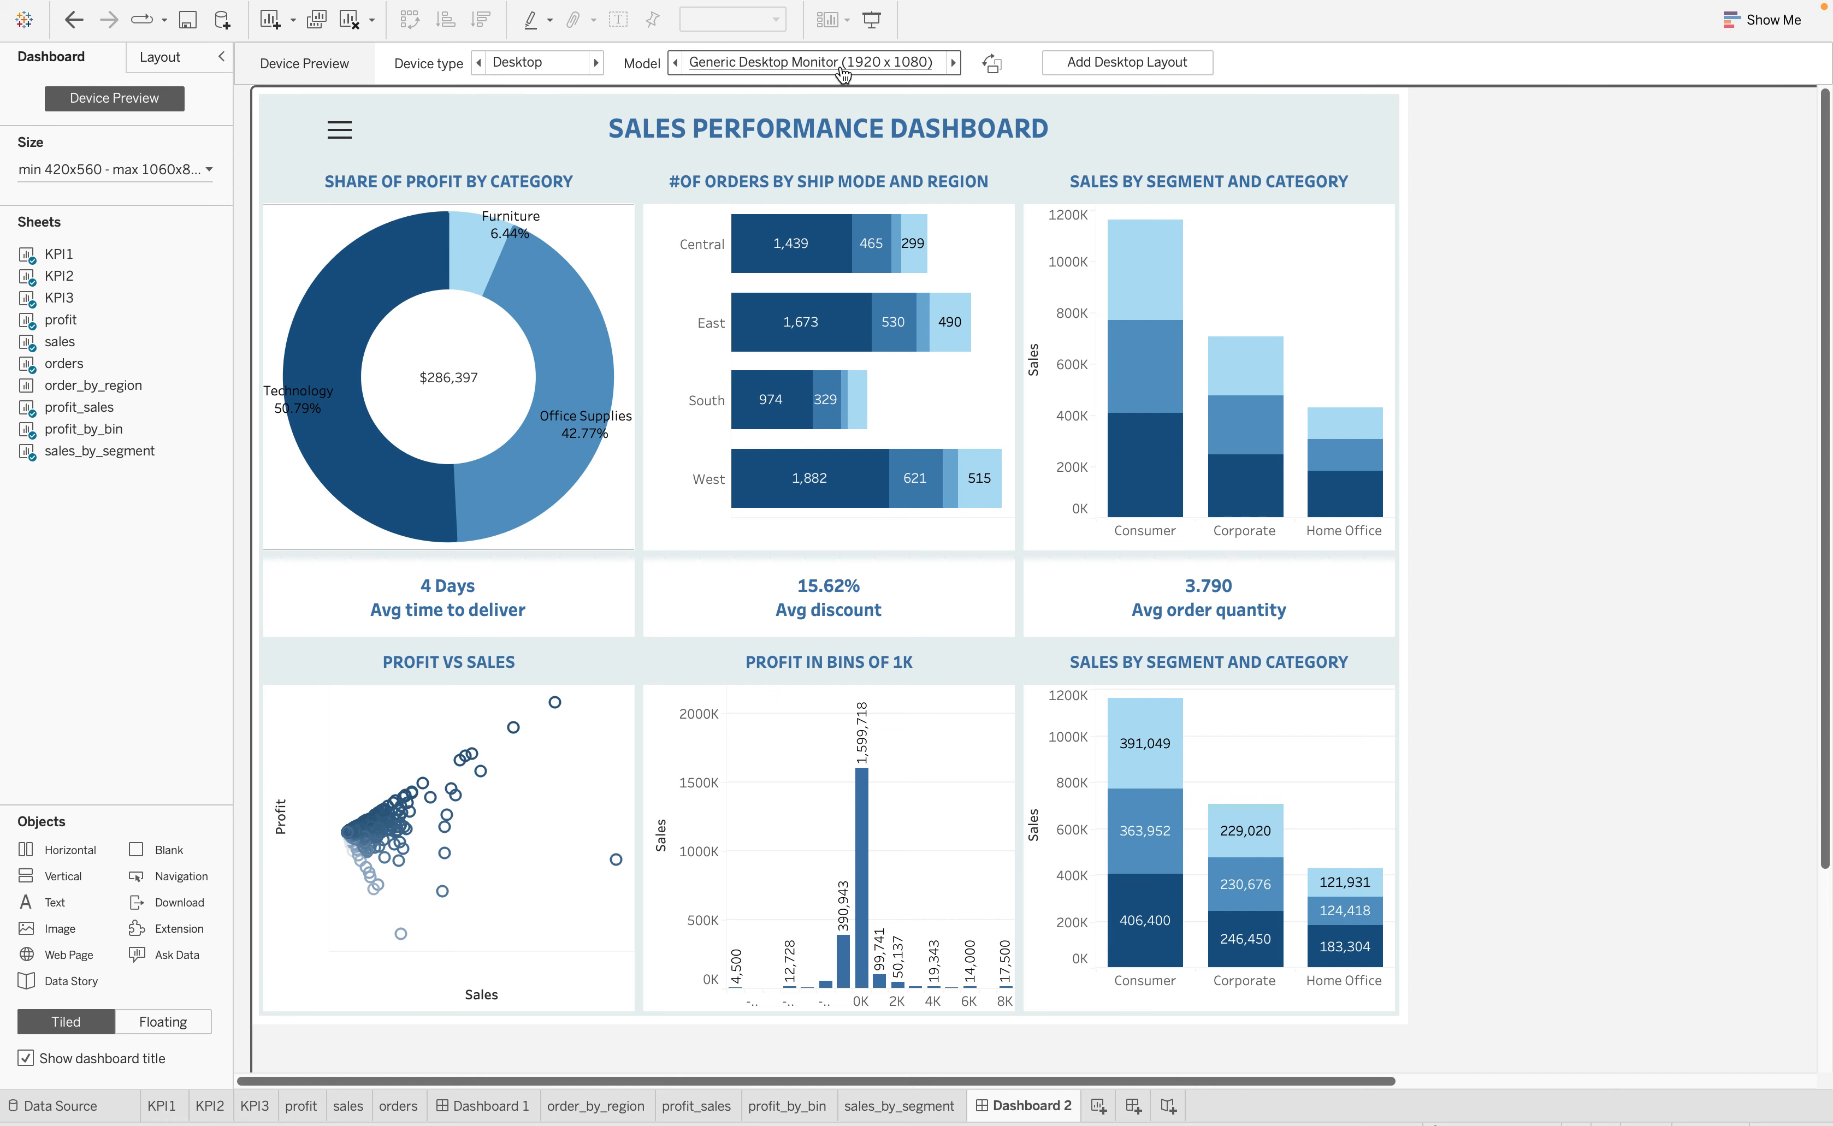
{"action": "left_click", "coordinate": [953, 62]}
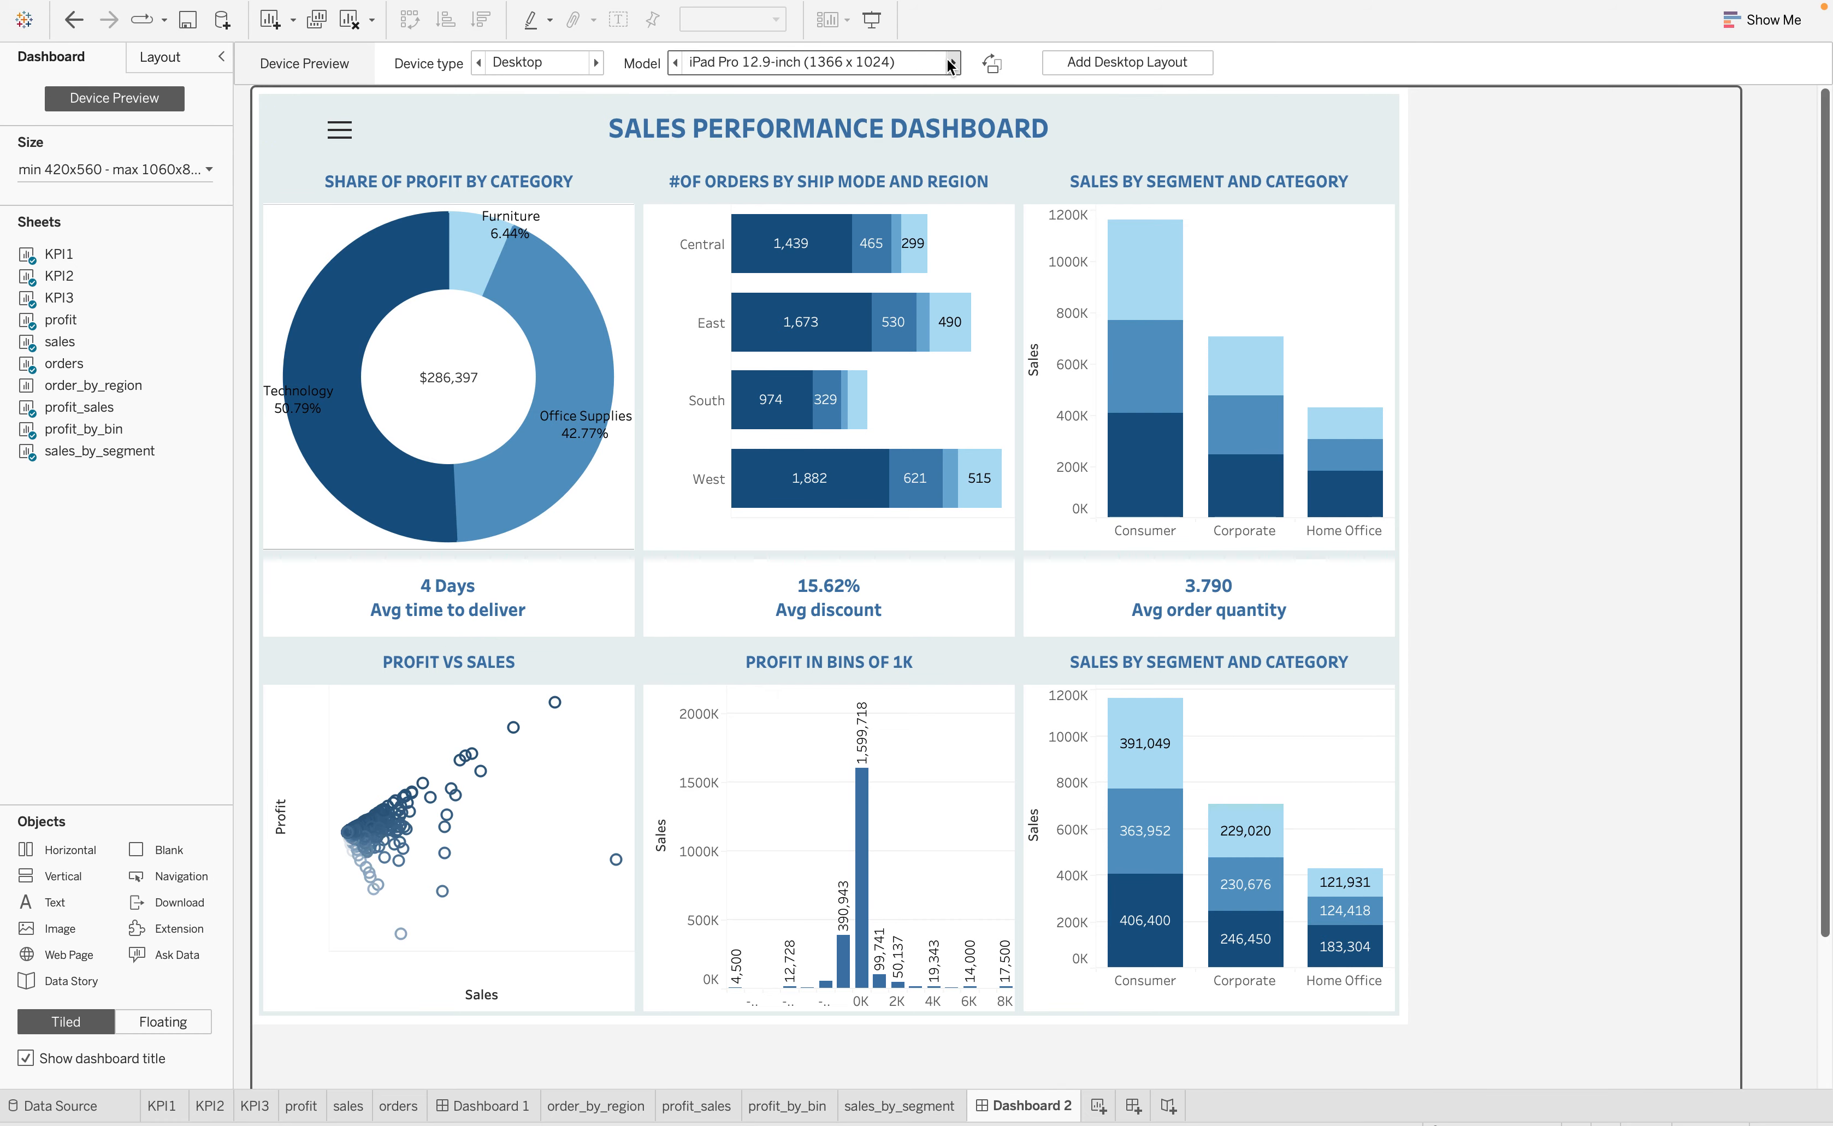
Preview the dashboard on the available tablet models and on a generic phone, and return the device type to Default
{"action": "left_click", "coordinate": [596, 62]}
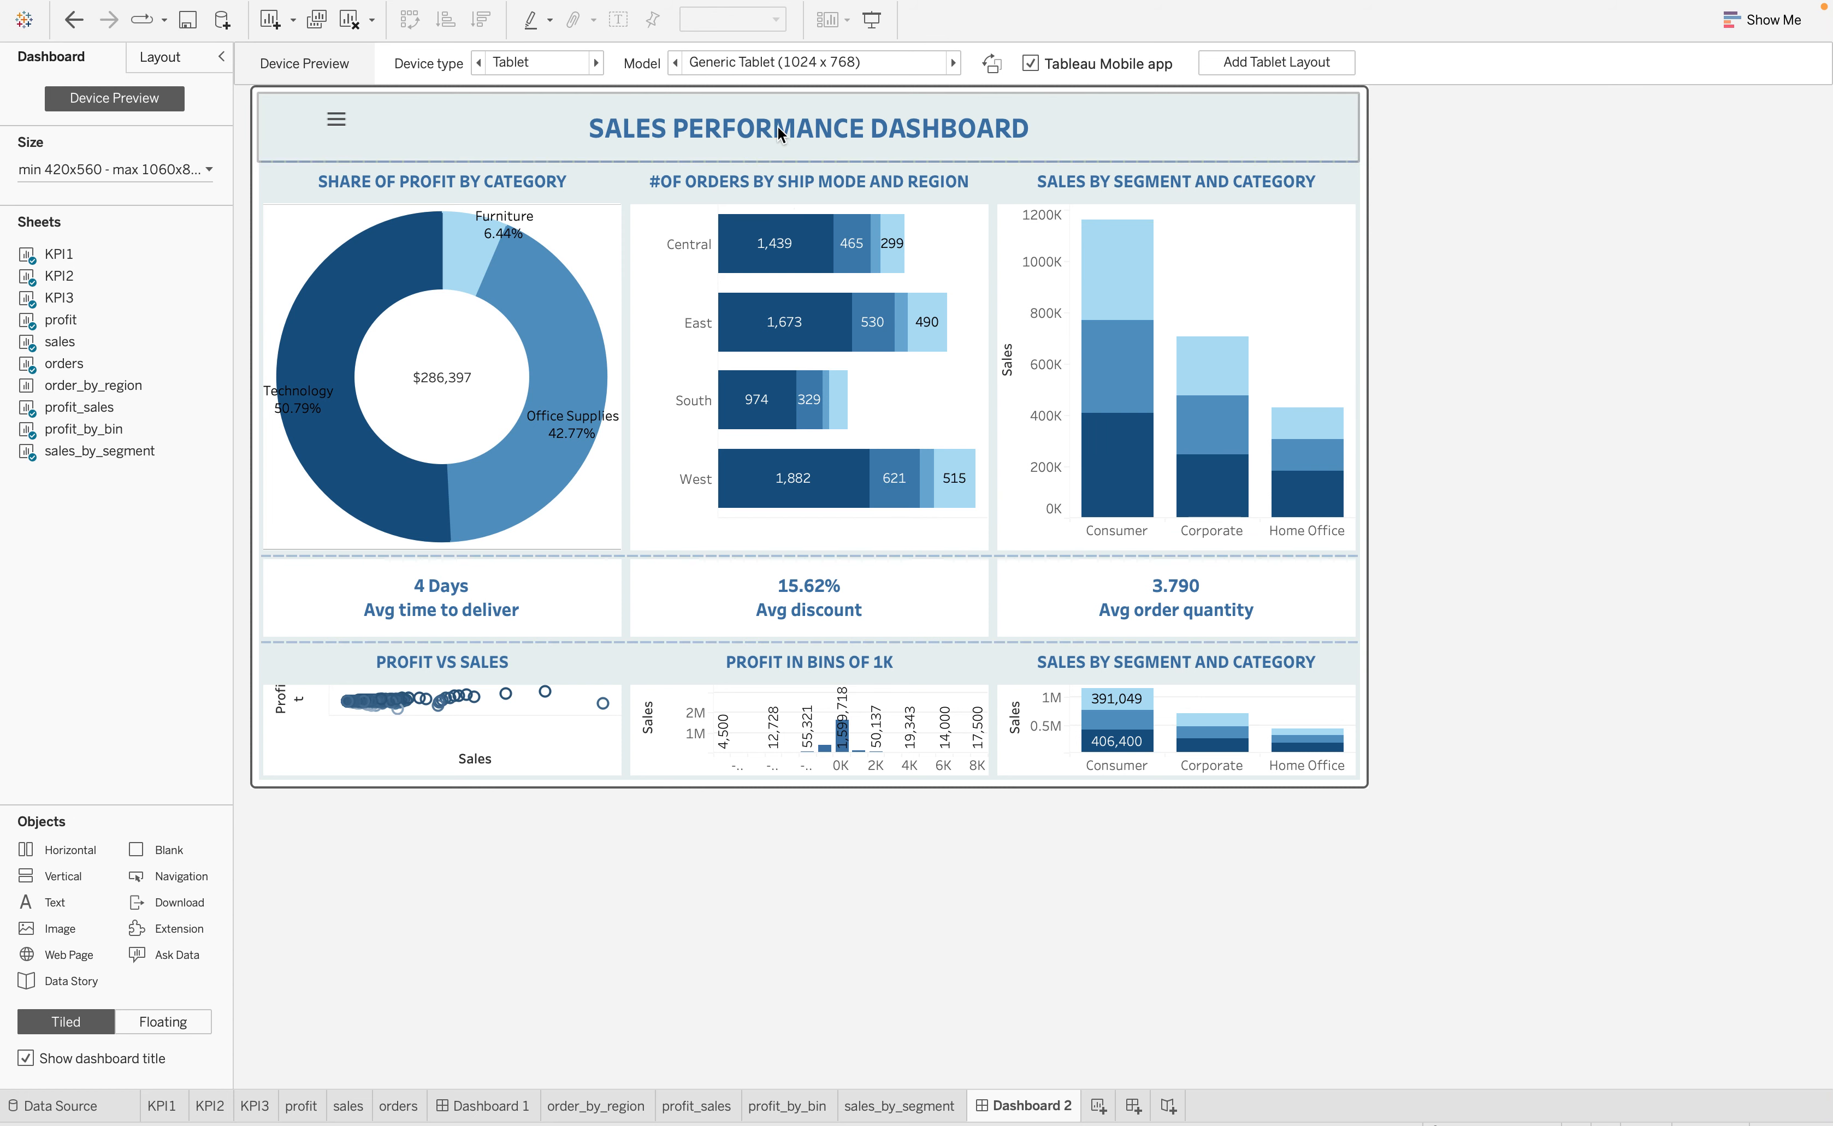
{"action": "left_click", "coordinate": [954, 64]}
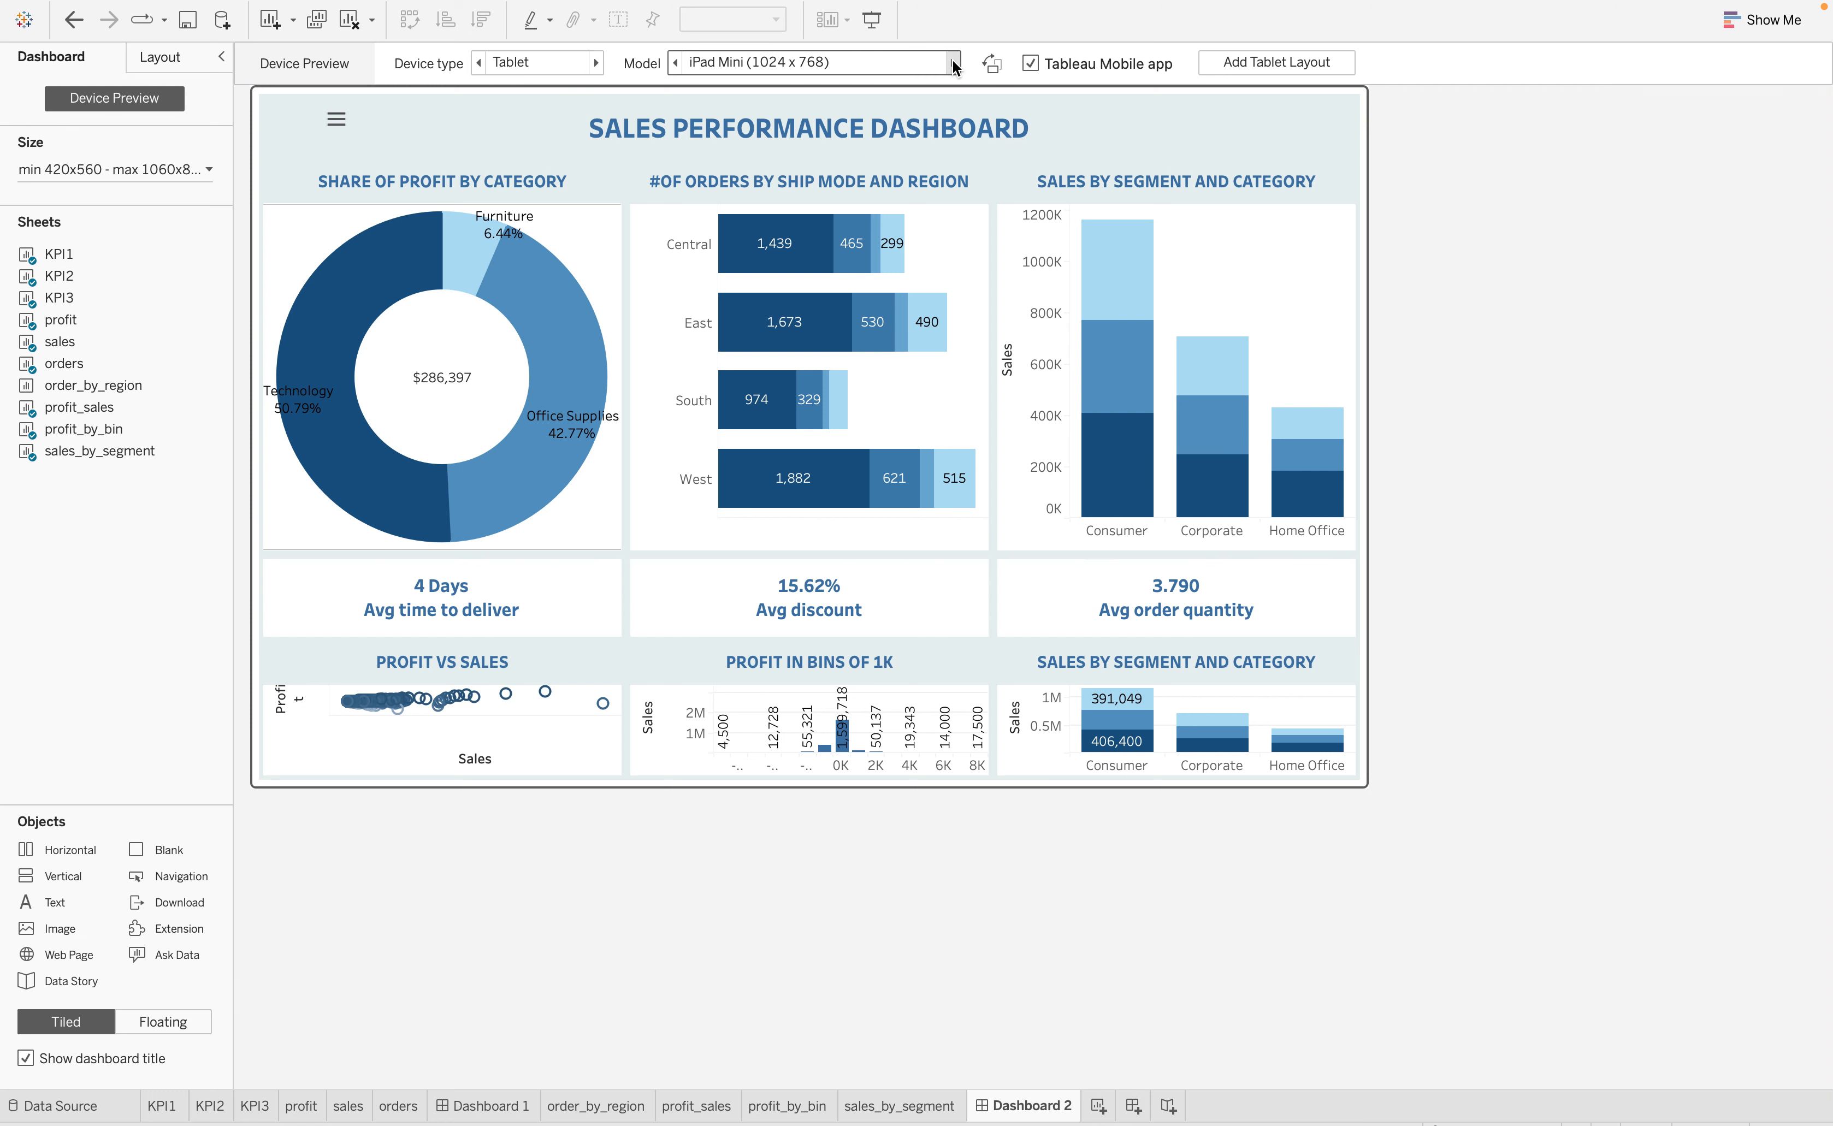
{"action": "left_click", "coordinate": [954, 64]}
{"action": "left_click", "coordinate": [953, 65]}
{"action": "left_click", "coordinate": [953, 65]}
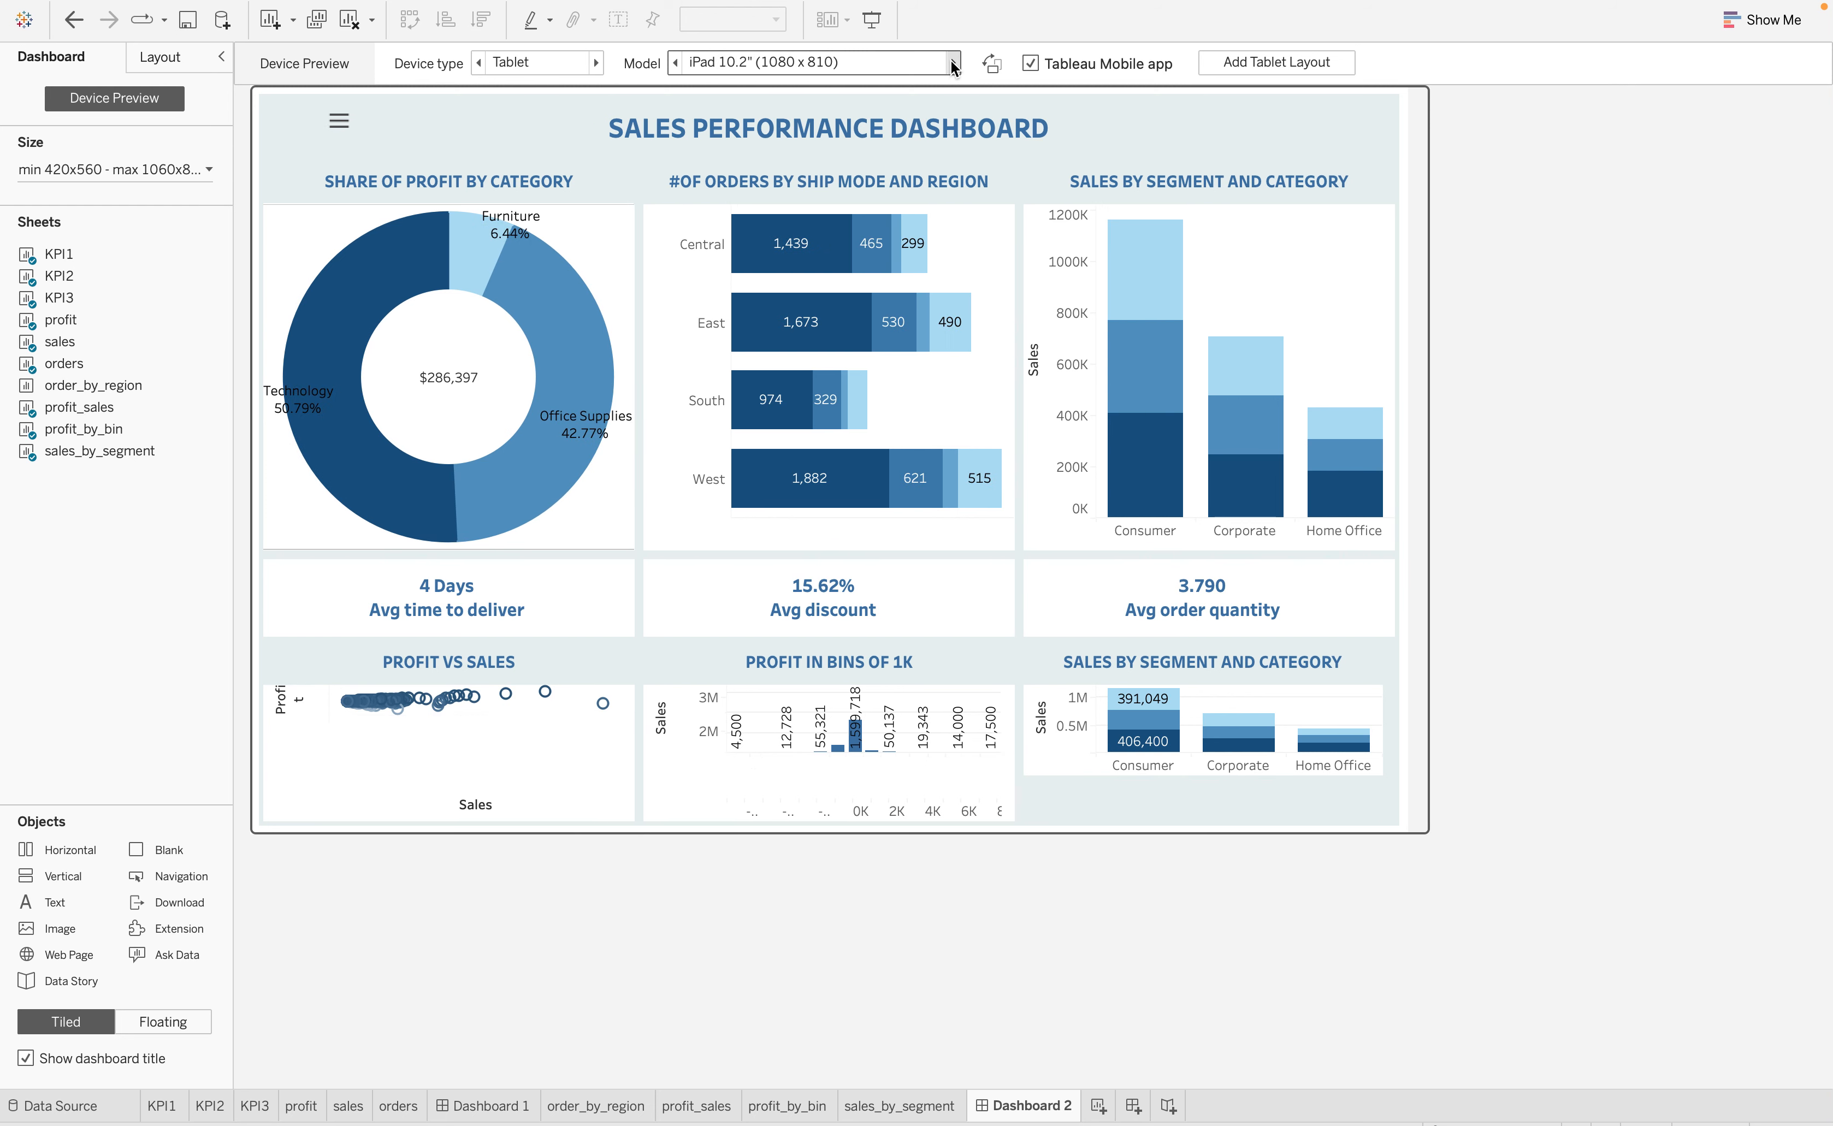
{"action": "left_click", "coordinate": [953, 65]}
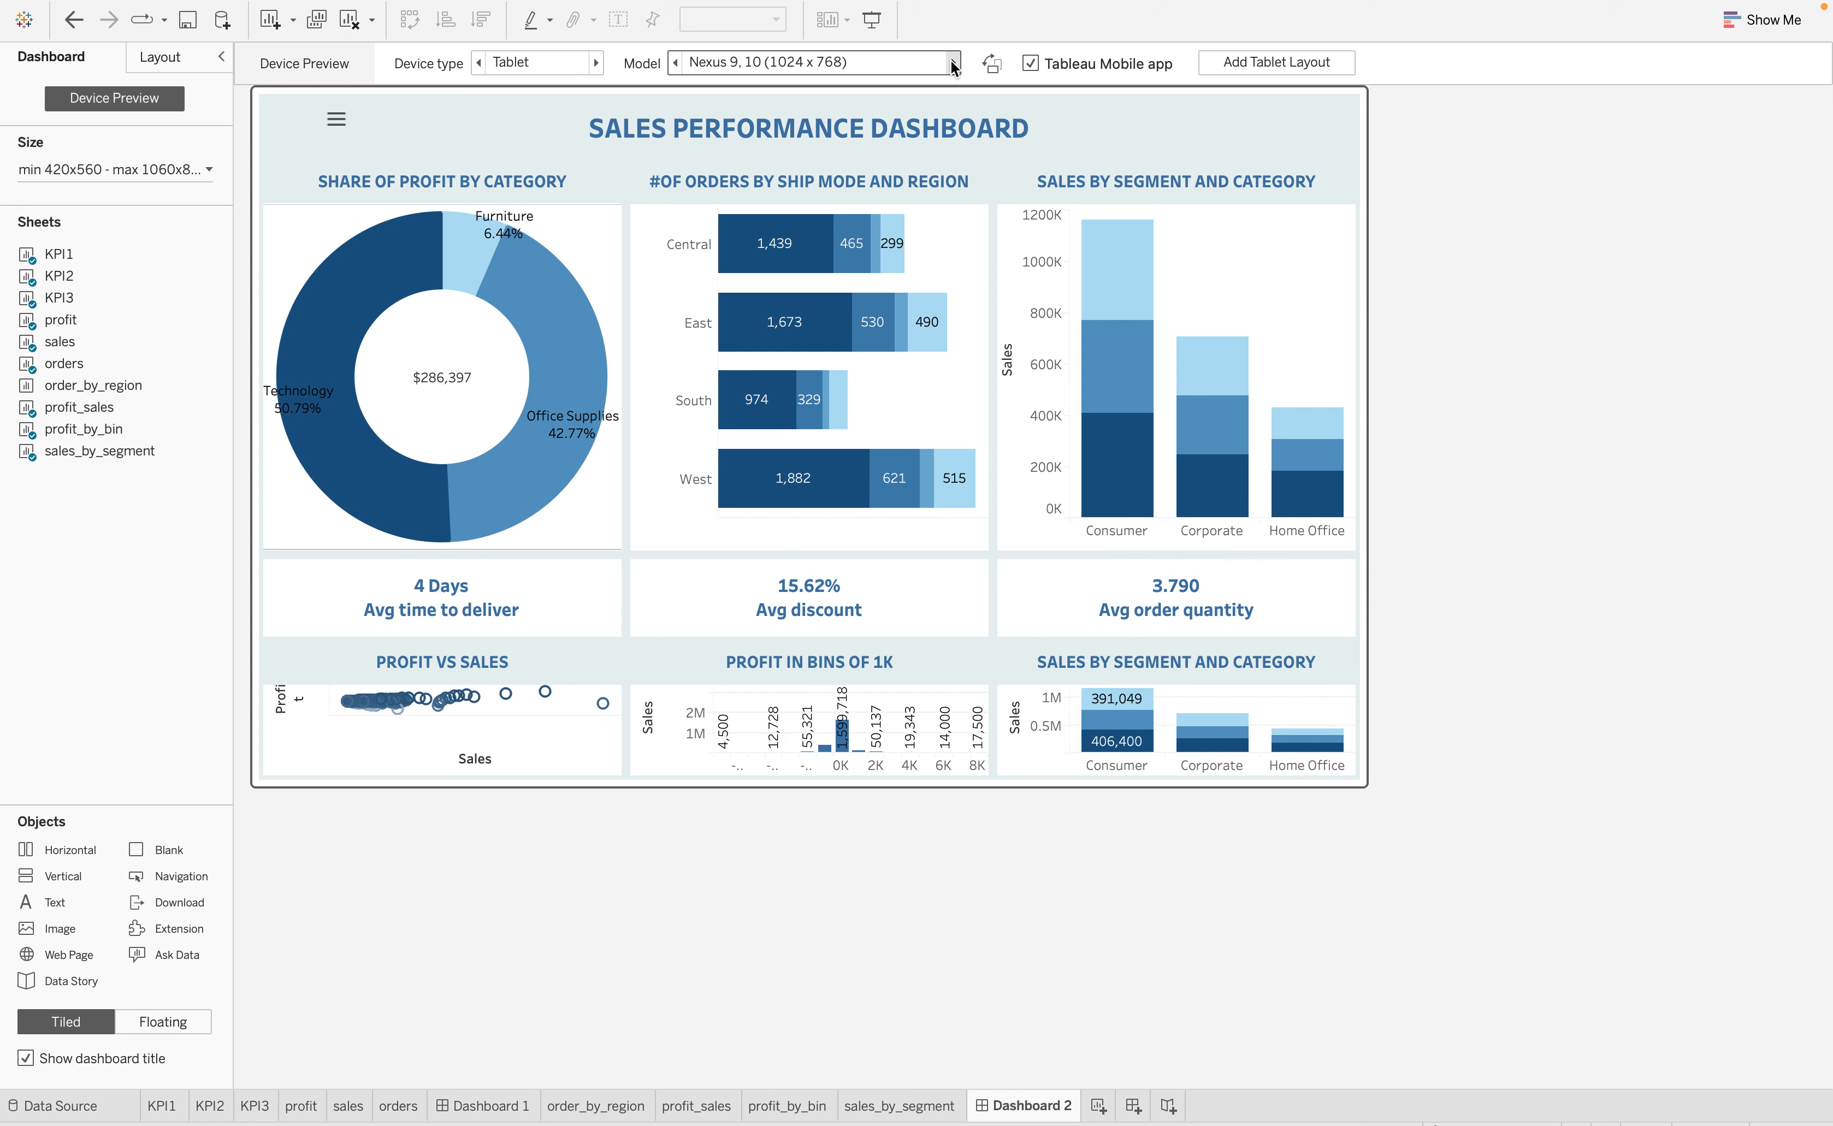
{"action": "left_click", "coordinate": [954, 65]}
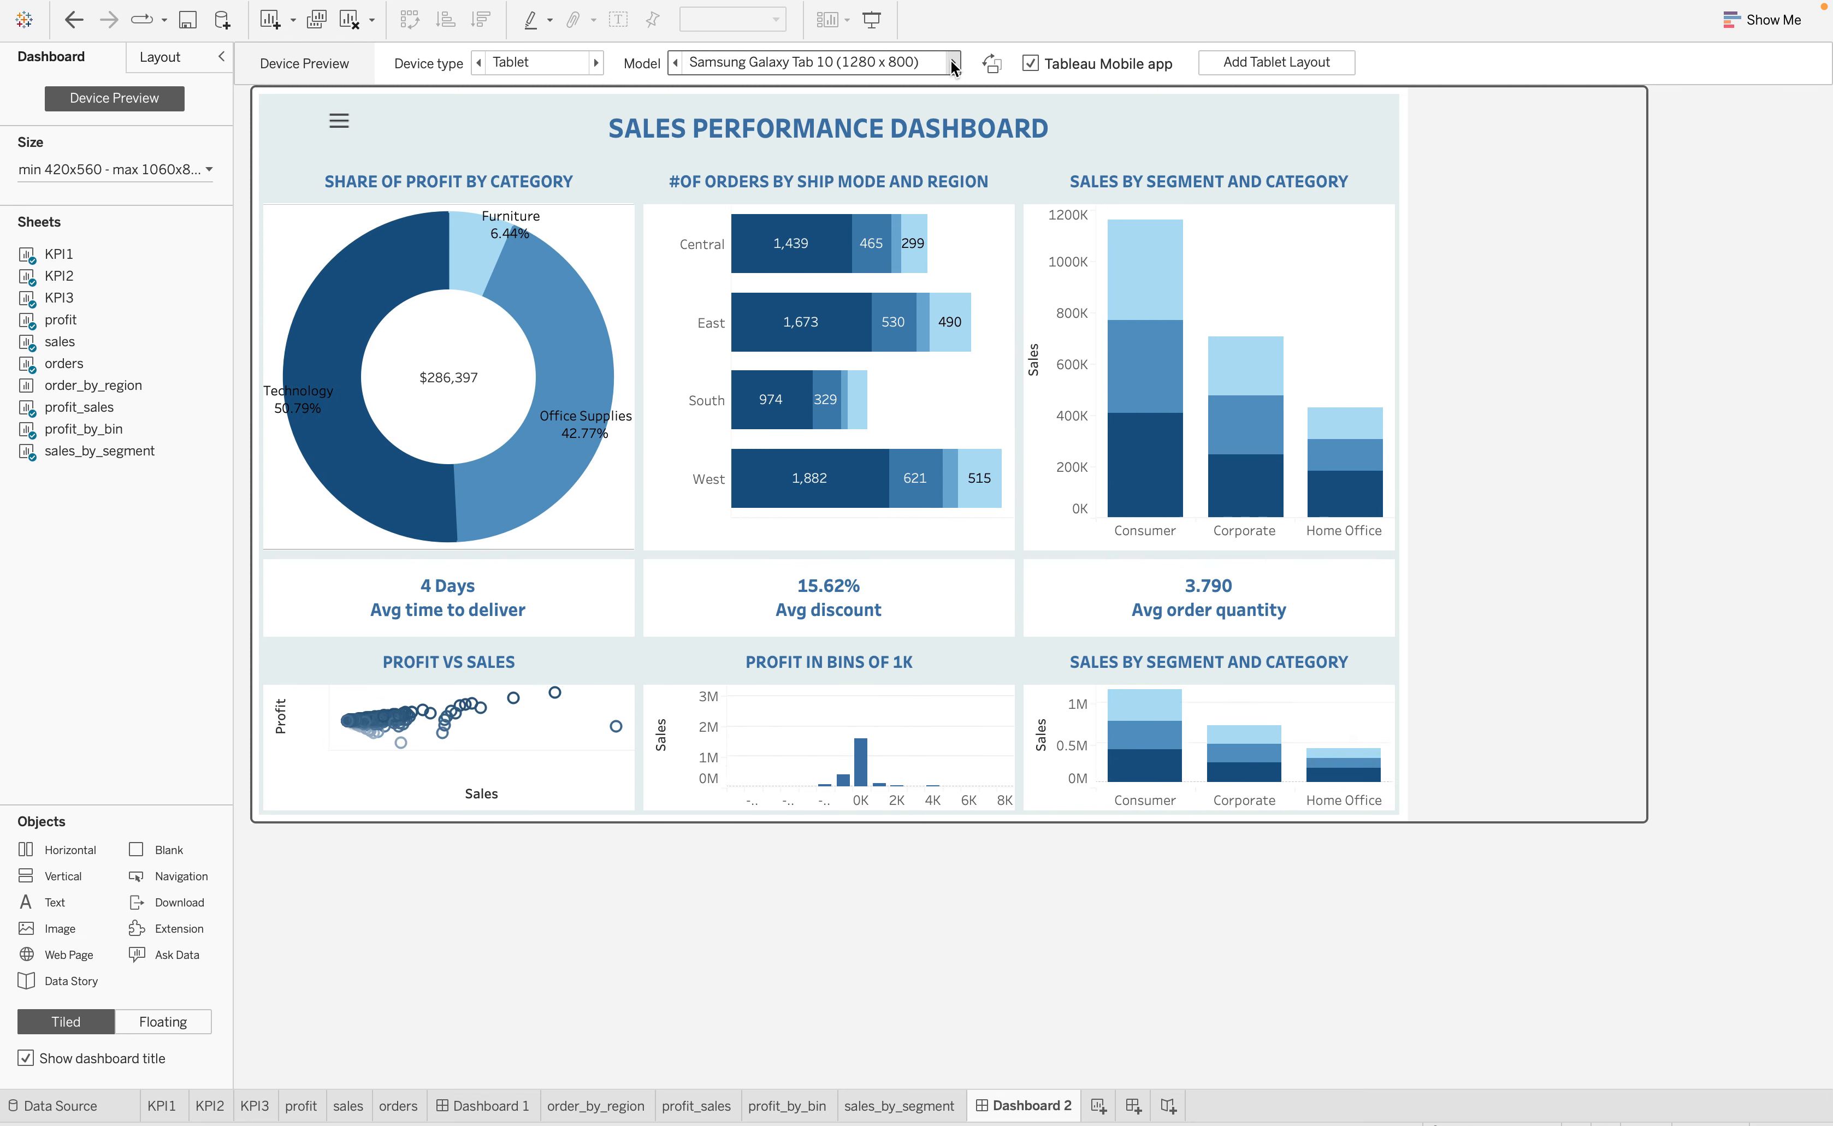
{"action": "left_click", "coordinate": [954, 65]}
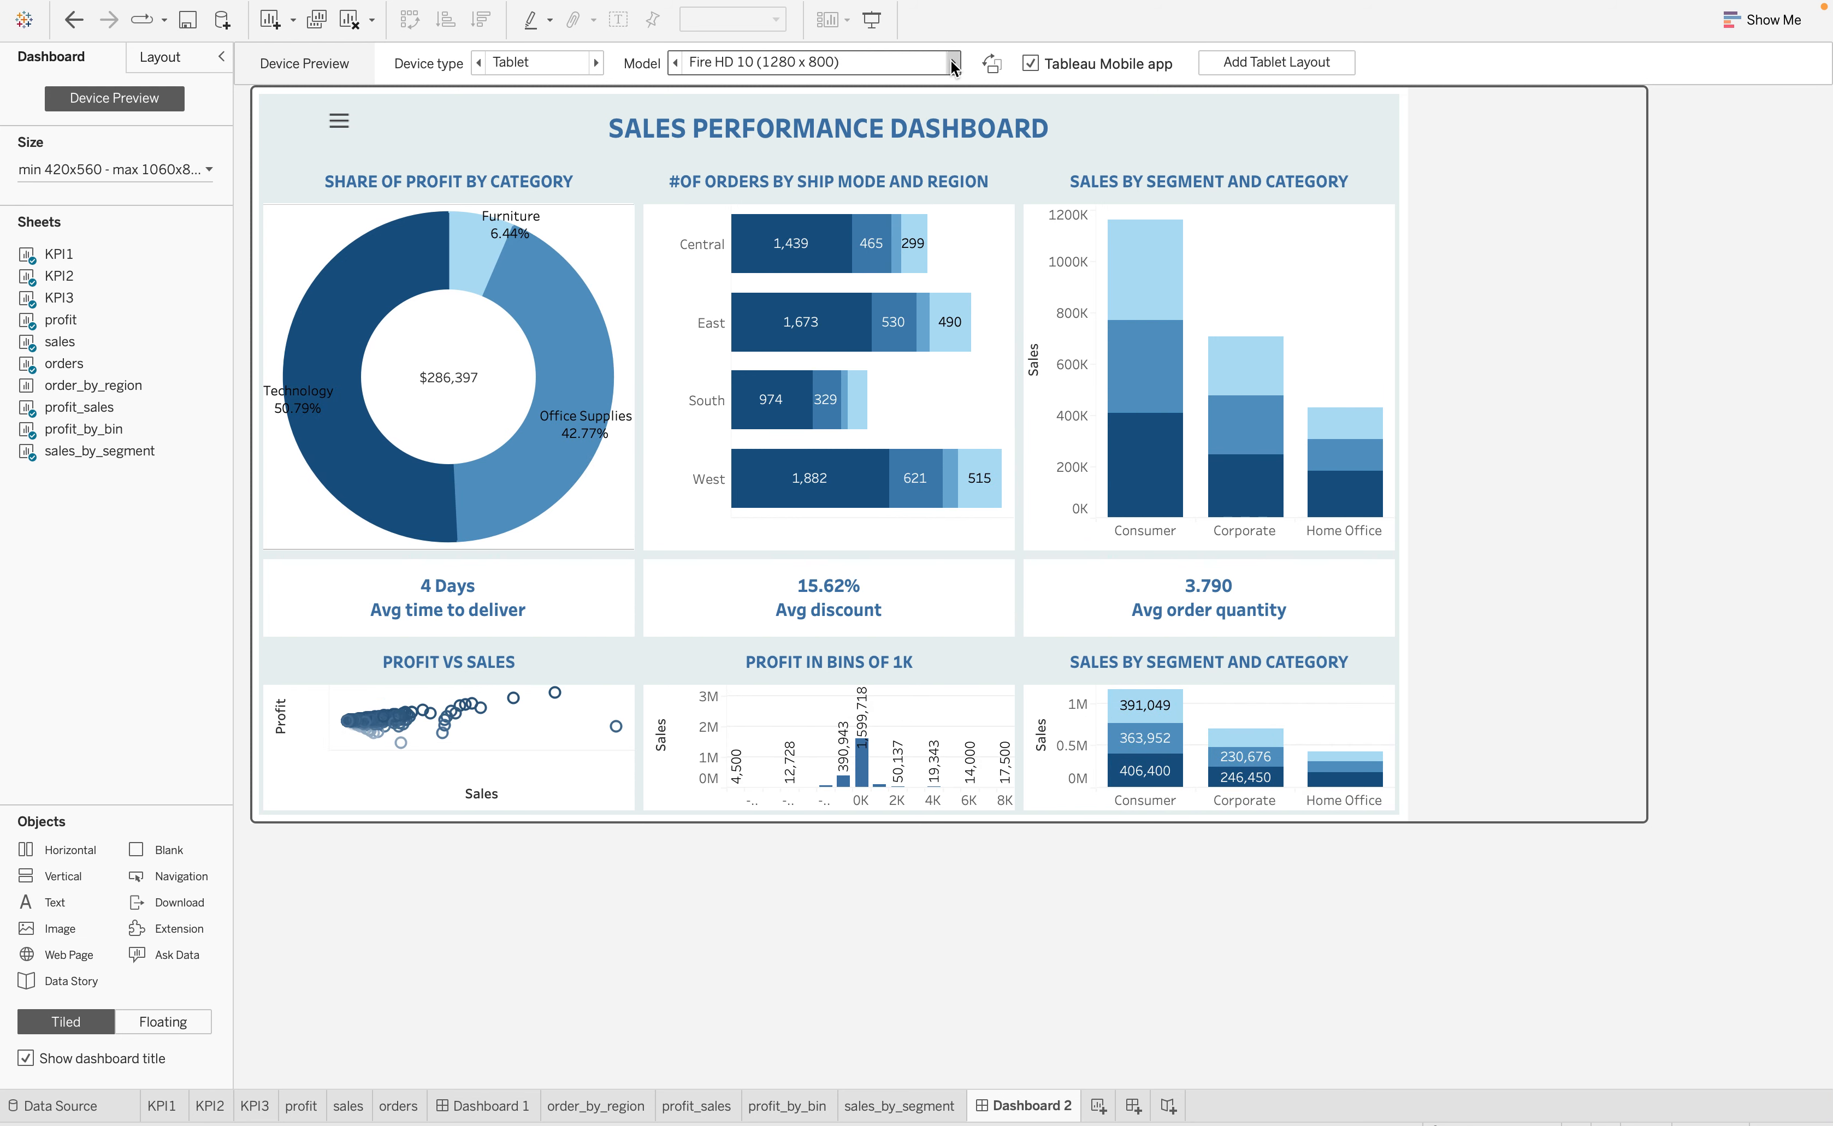
{"action": "left_click", "coordinate": [954, 65]}
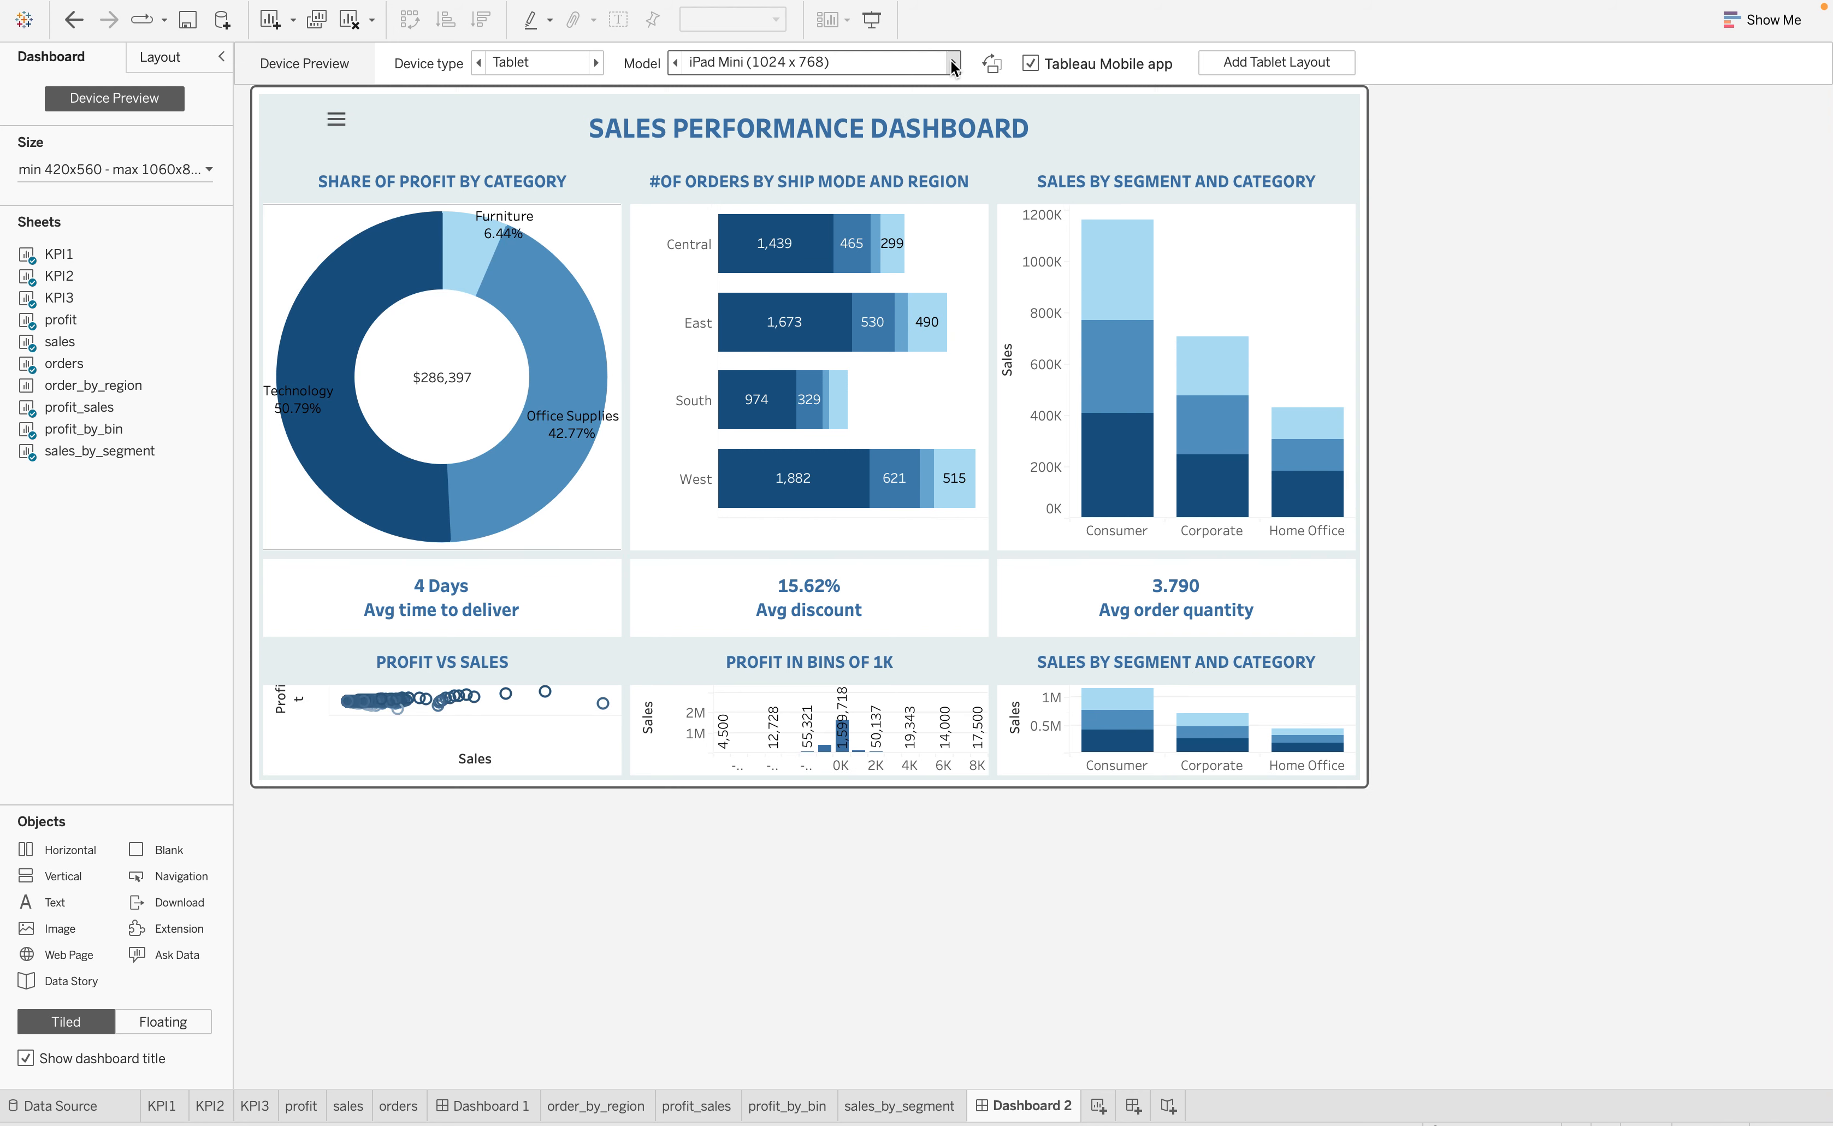
{"action": "left_click", "coordinate": [954, 65]}
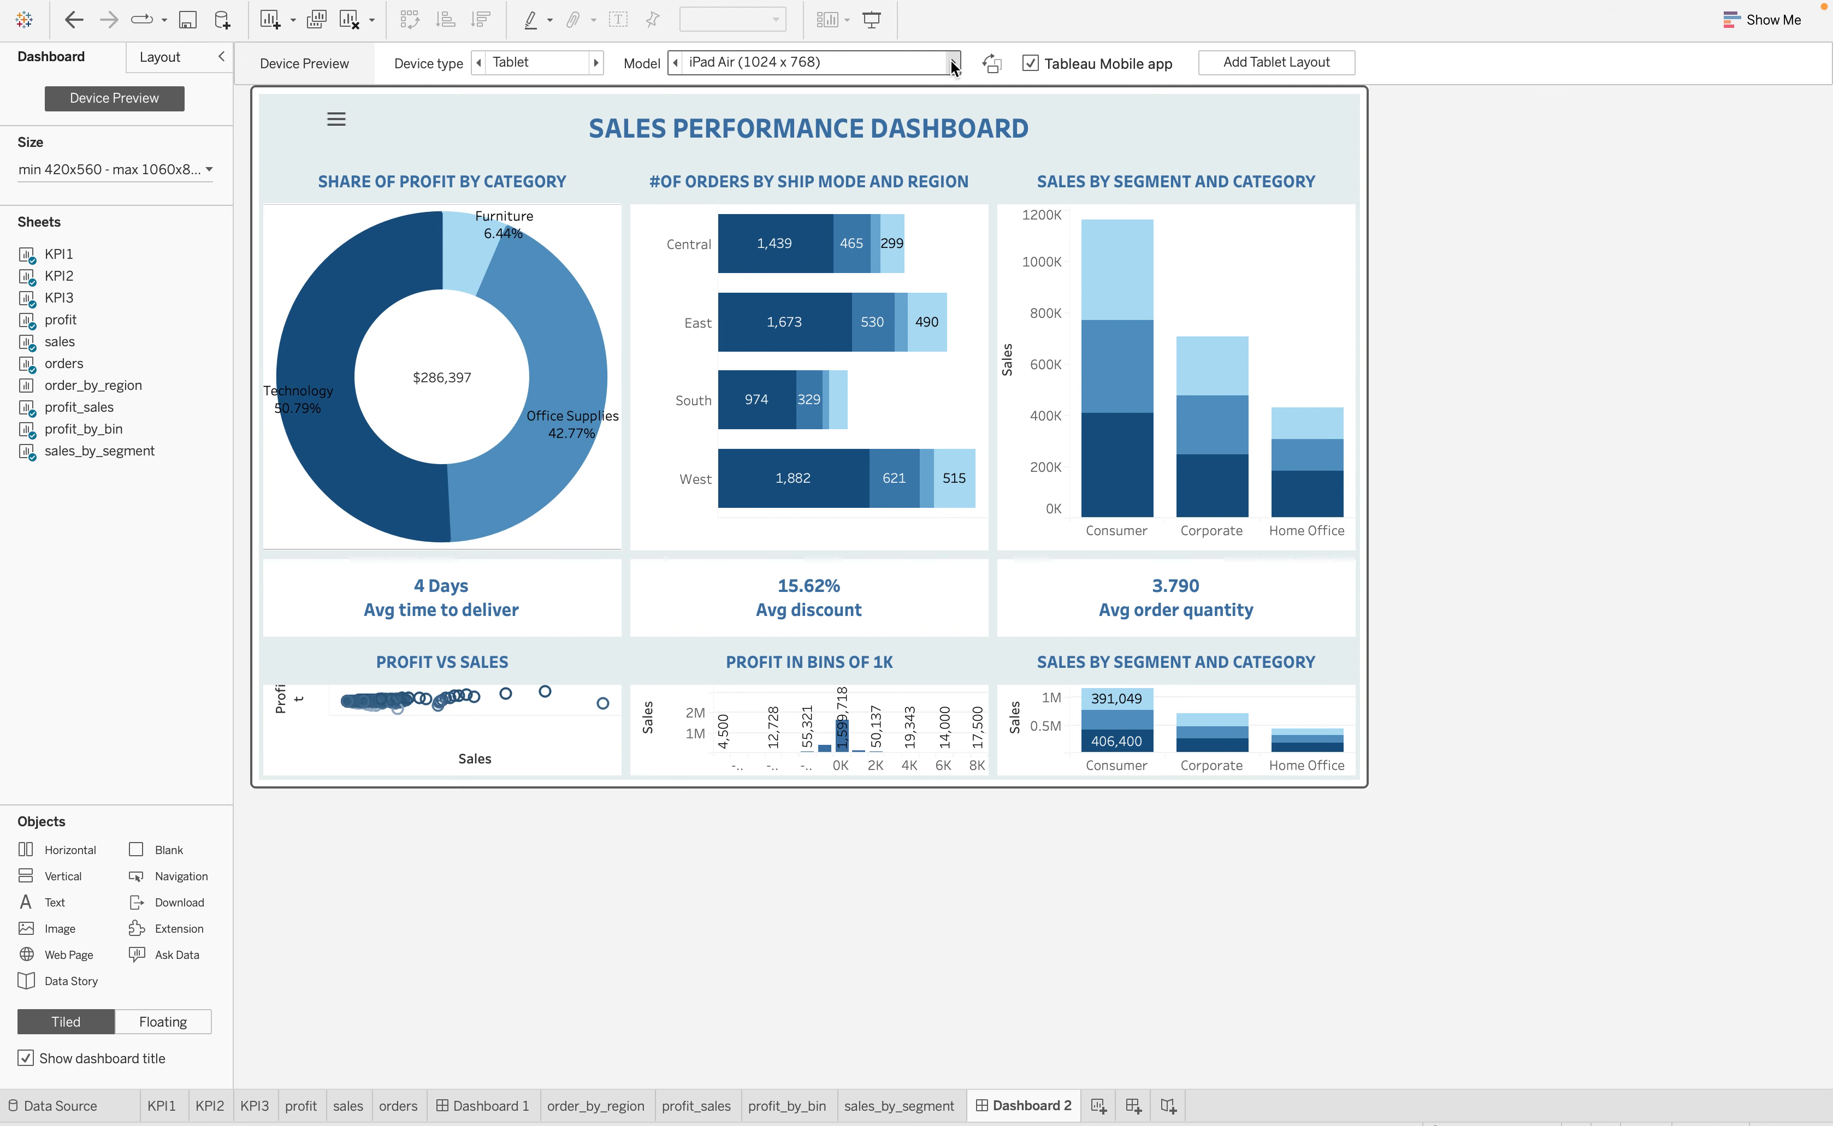
{"action": "left_click", "coordinate": [953, 65]}
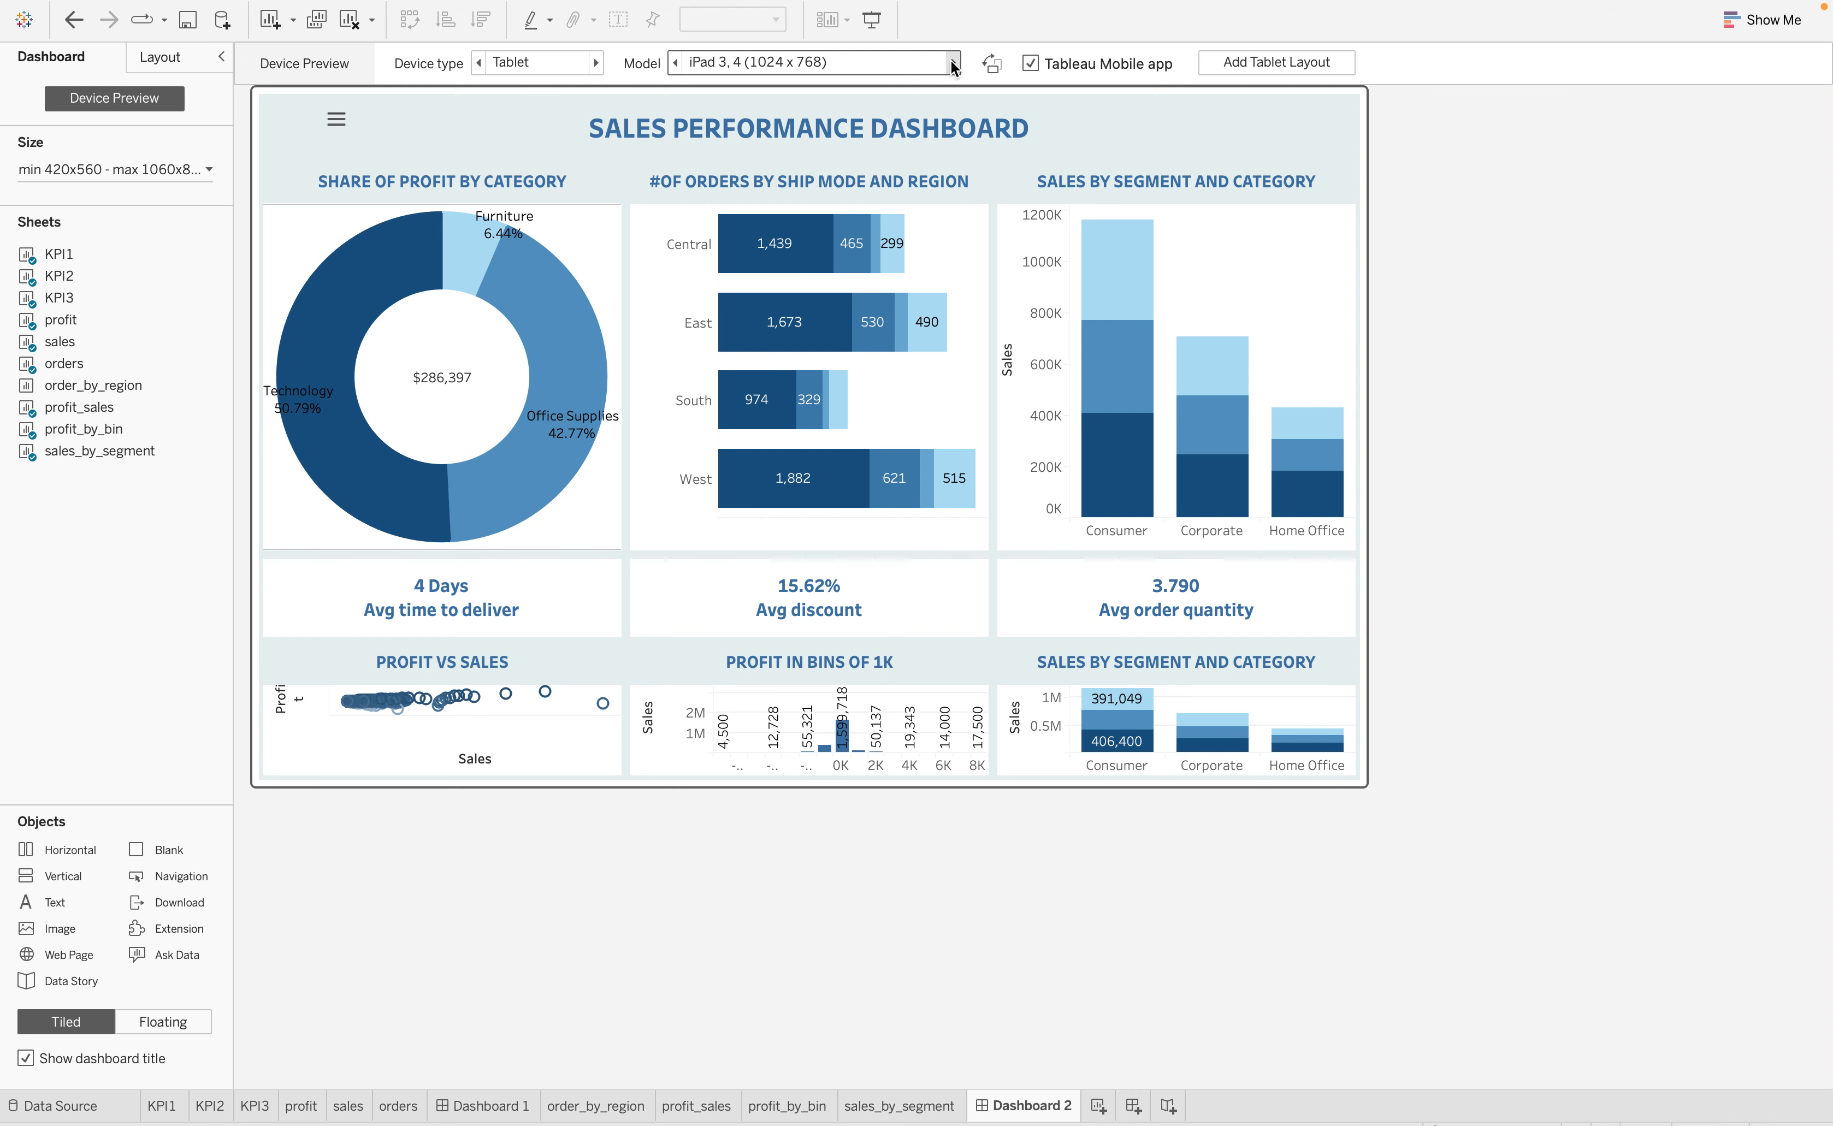
{"action": "left_click", "coordinate": [596, 62]}
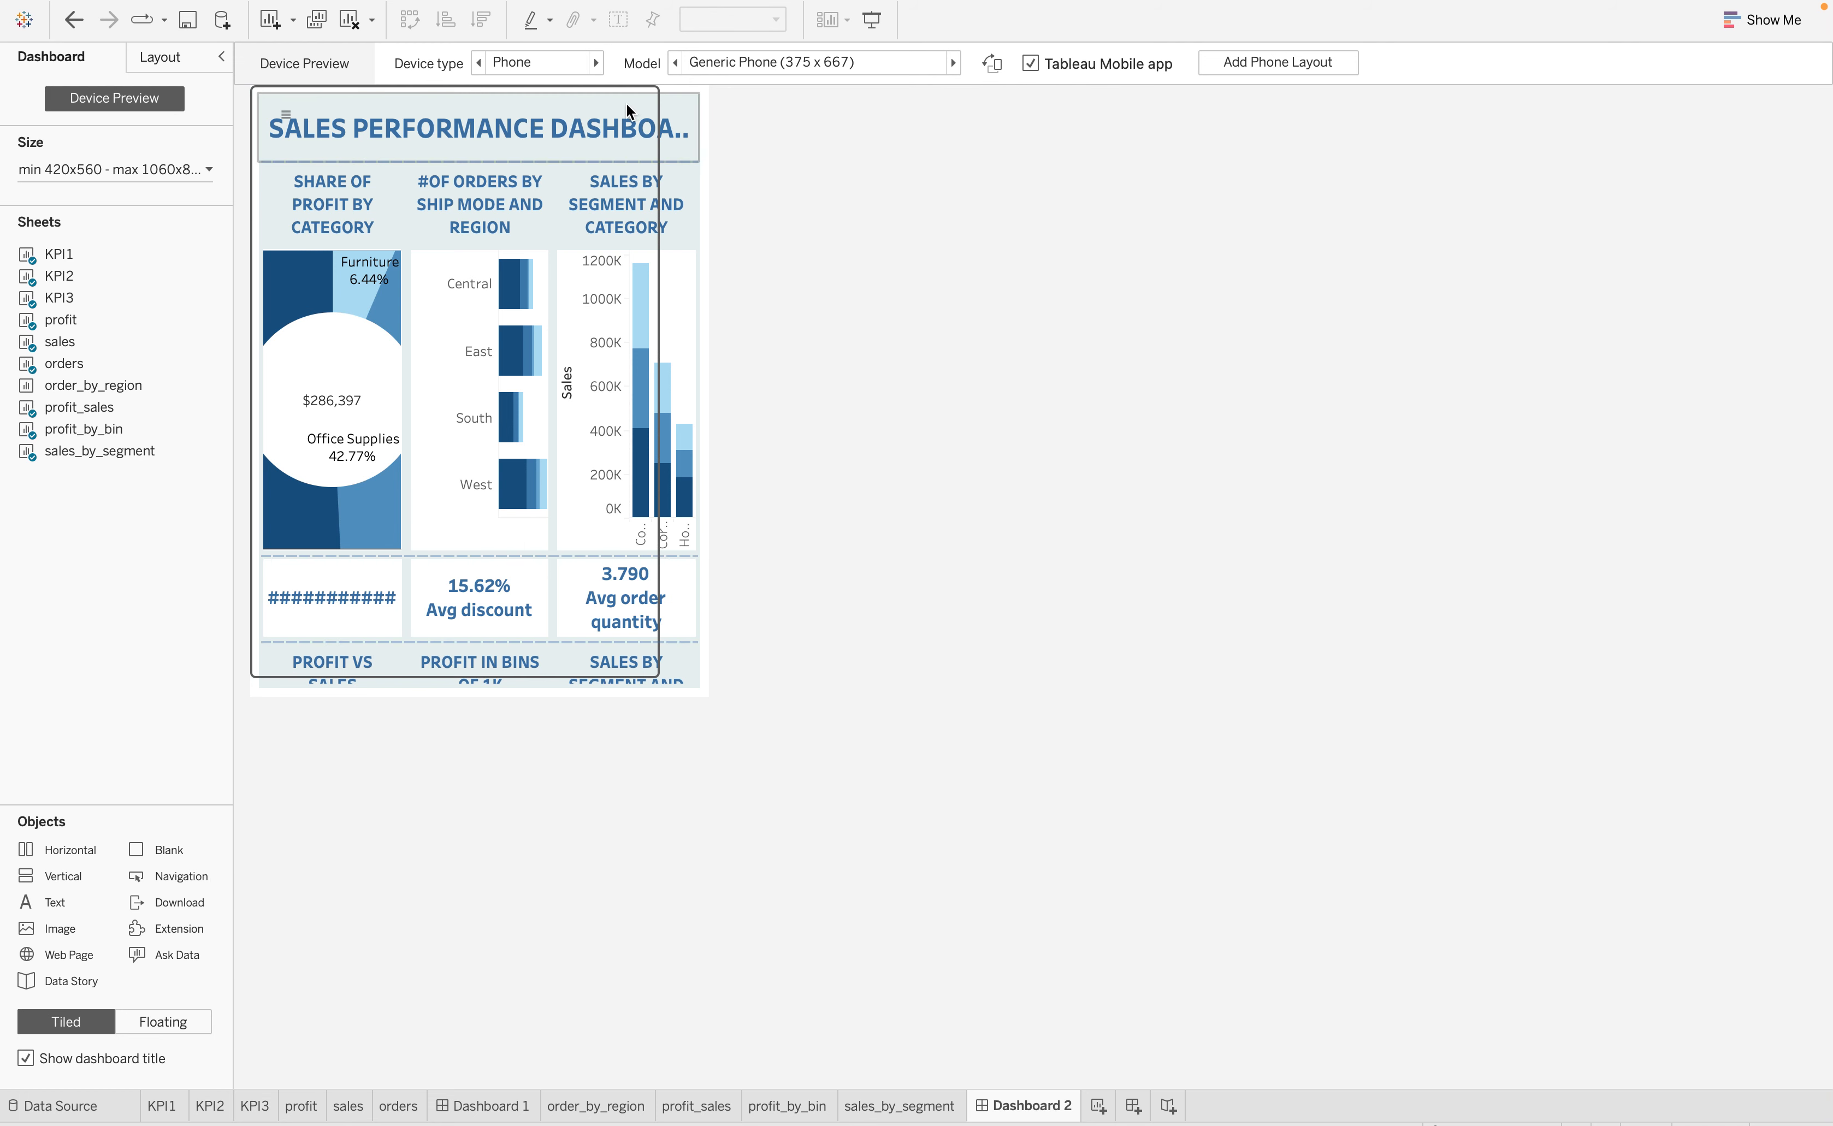
{"action": "left_click", "coordinate": [596, 61]}
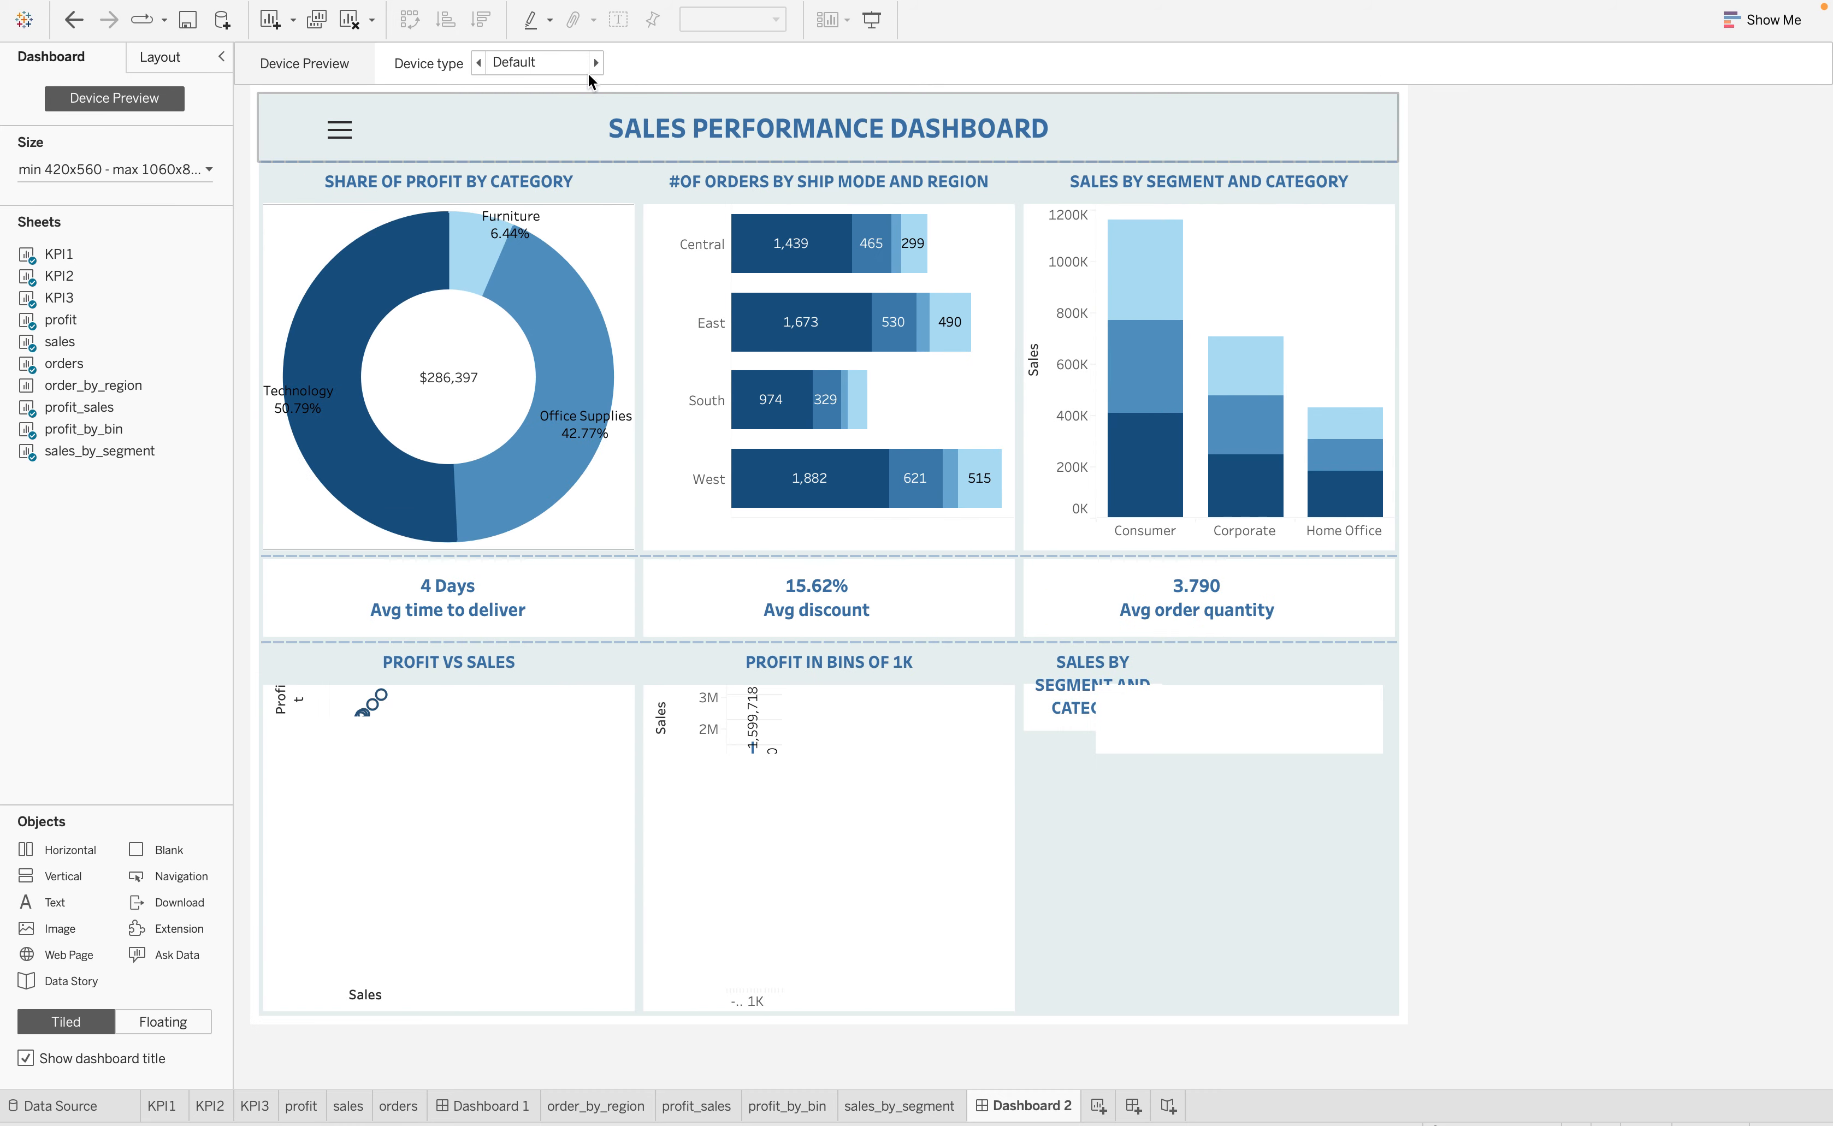